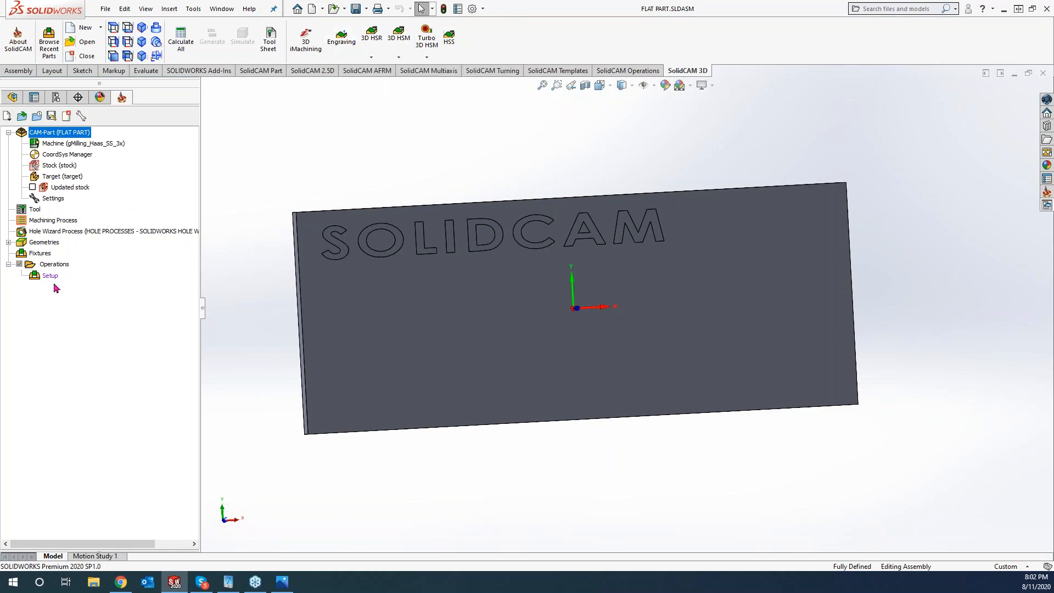
- Start a new Engraving operation from the SolidCAM 3D ribbon
right_click(59, 267)
mouse_move(92, 288)
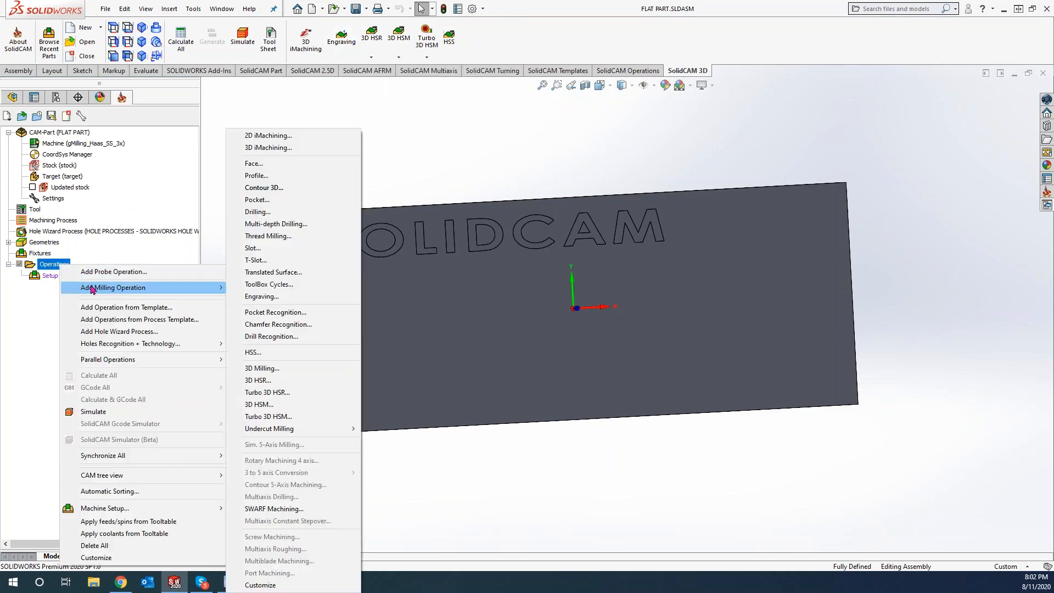
click(471, 160)
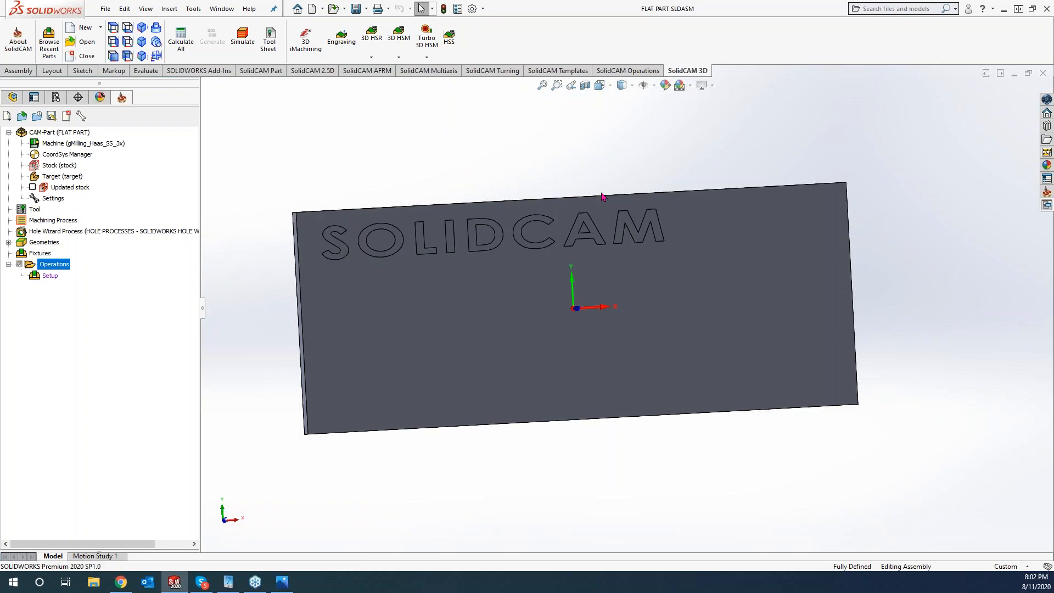
click(346, 39)
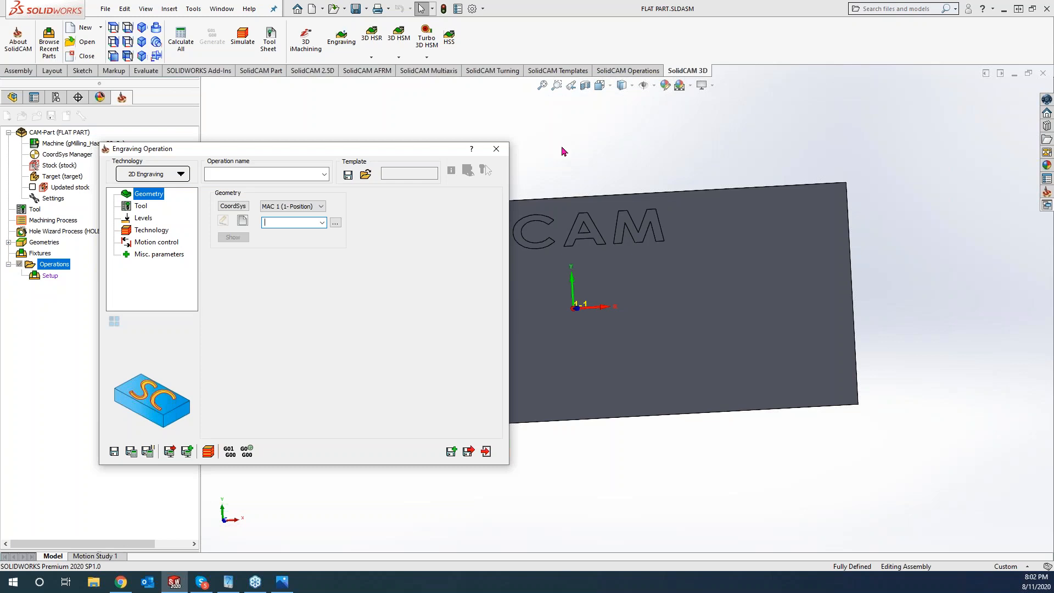
- Chain the outlines of the letters S, O, L, I, D, C, A, M into new geometry contour1
click(243, 220)
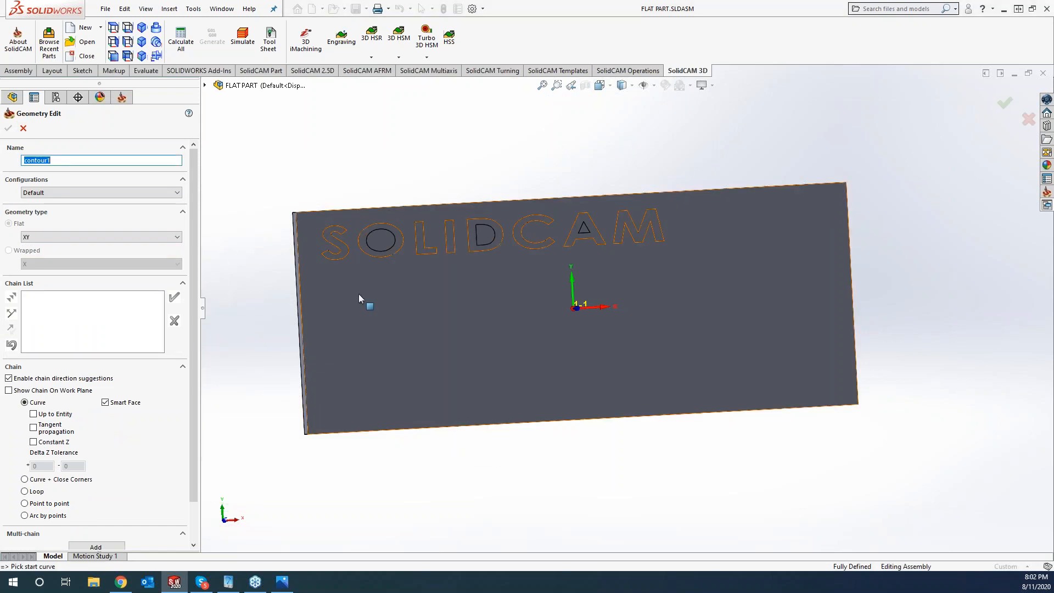
scroll(358, 272, down, 3)
click(387, 256)
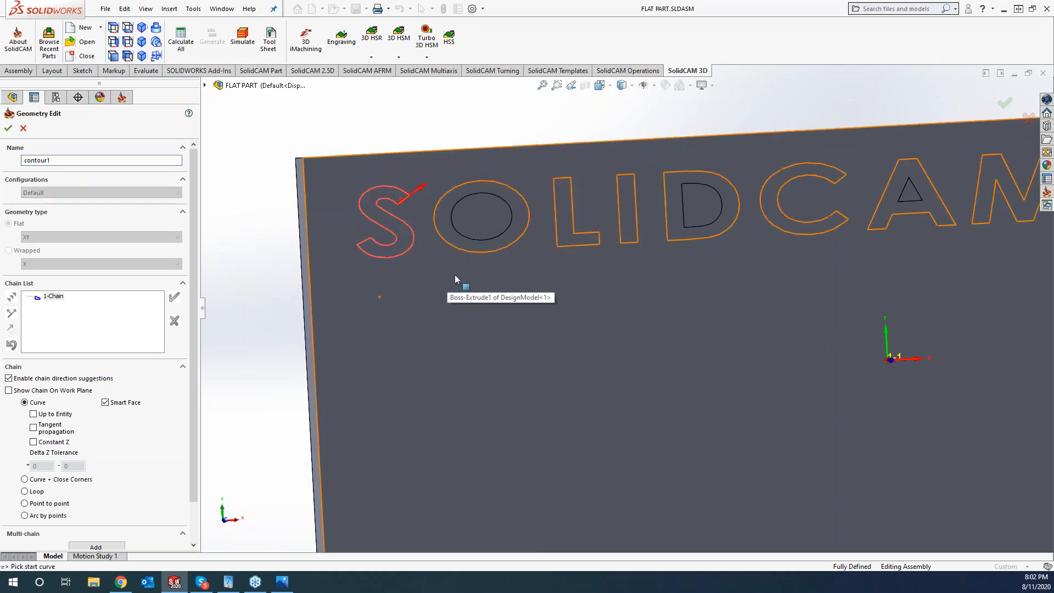
click(490, 246)
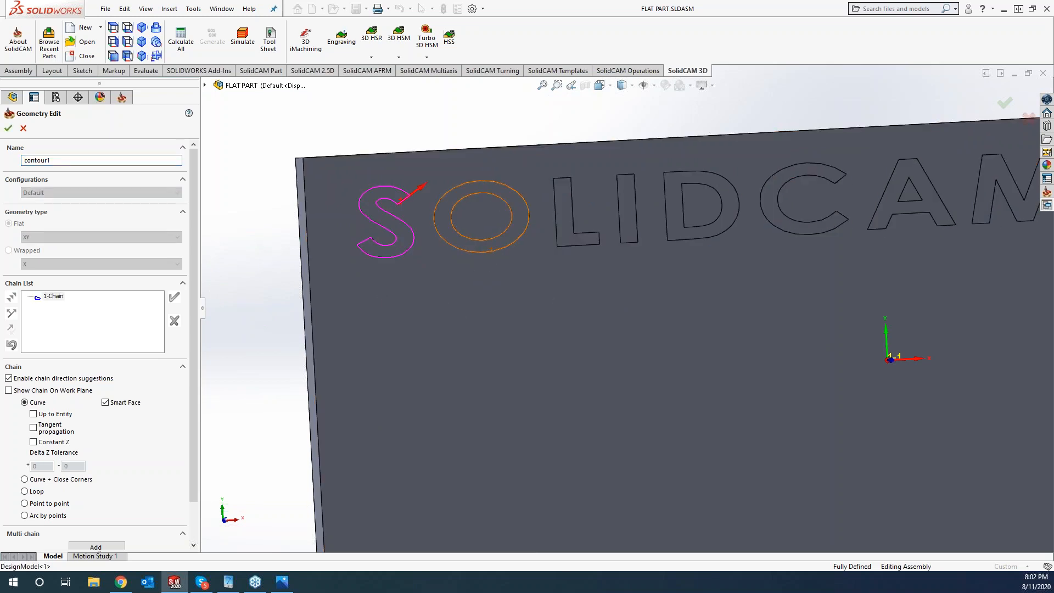
click(574, 241)
click(631, 236)
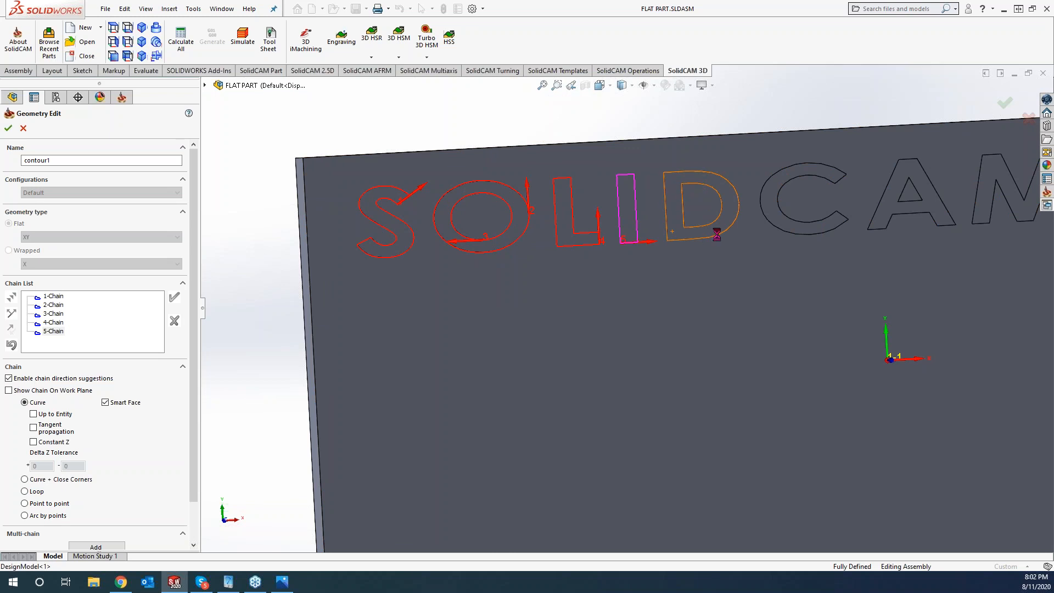
click(714, 233)
click(788, 235)
click(896, 215)
click(965, 245)
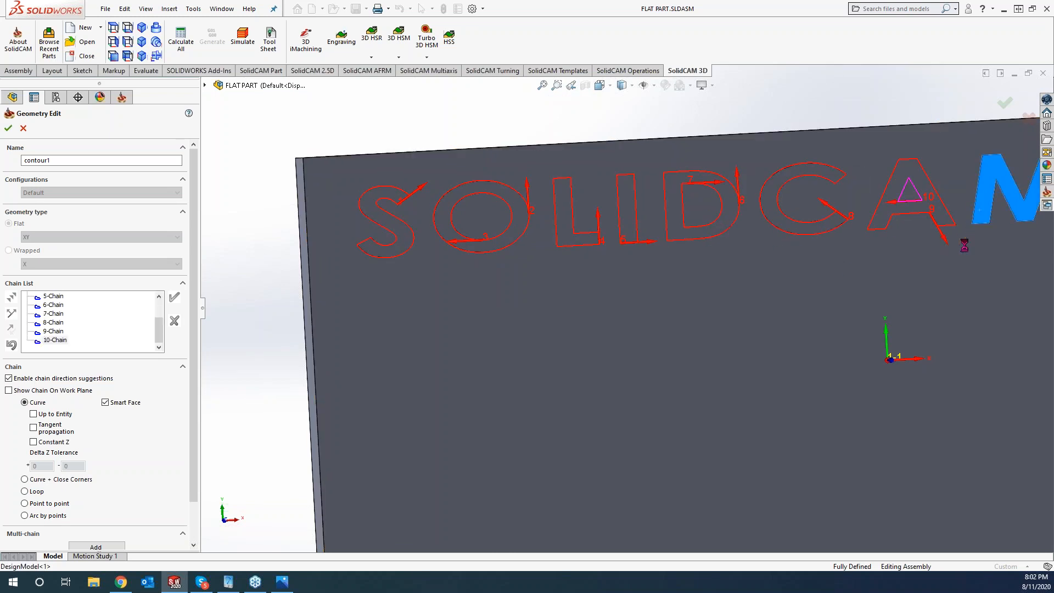
scroll(964, 250, up, 3)
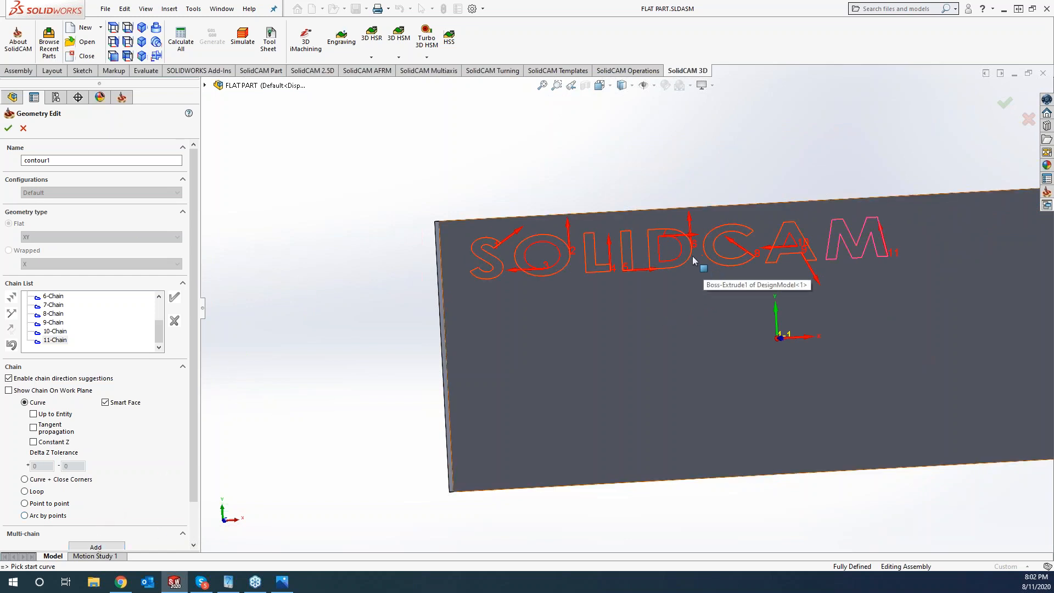
click(9, 129)
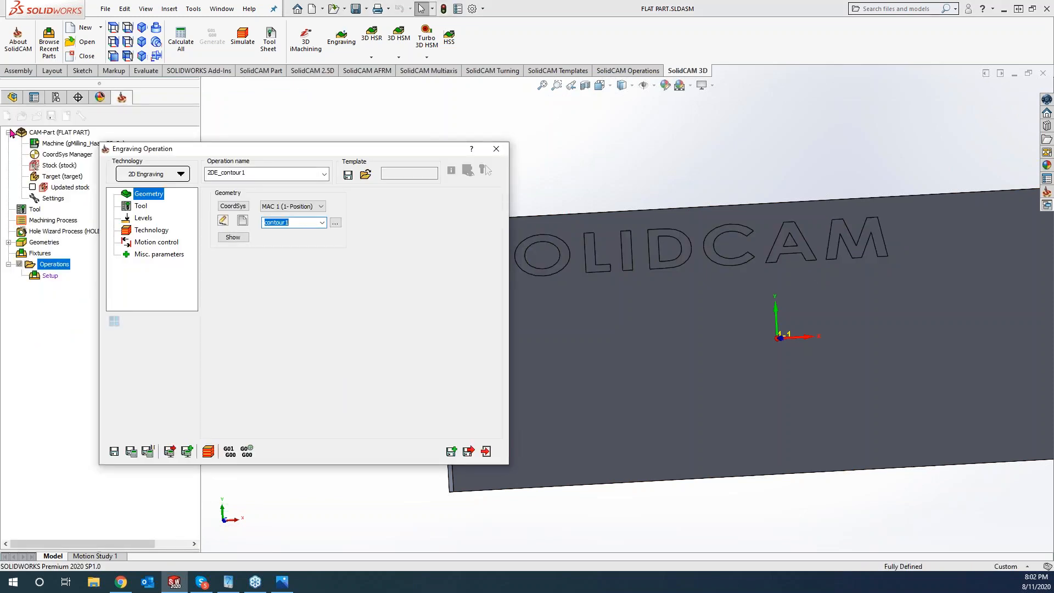
- Keep 2D Engraving technology and assign tool 1, a 0.01-inch end mill
click(178, 175)
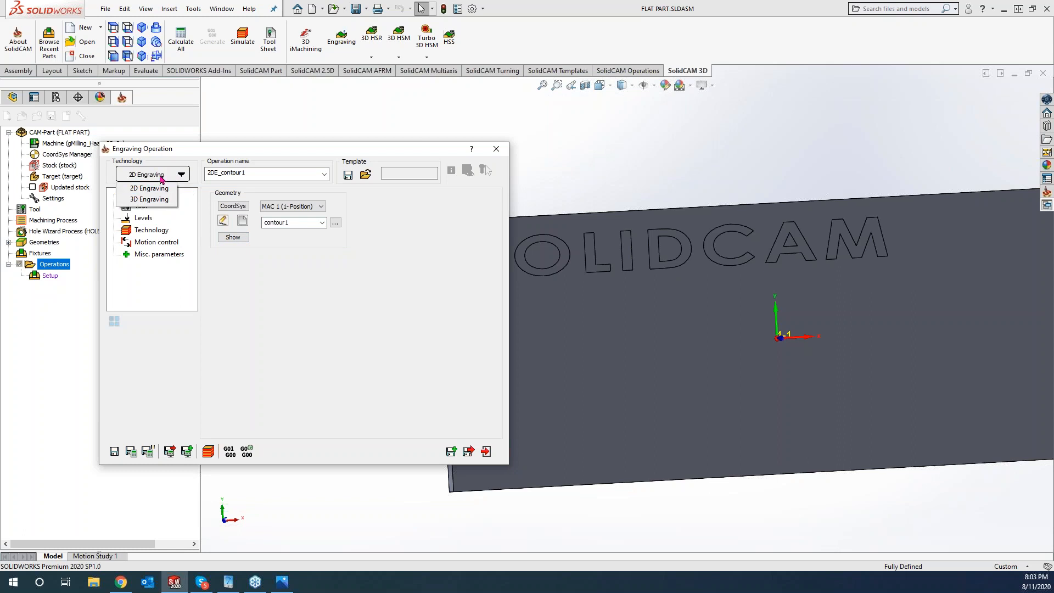
click(242, 273)
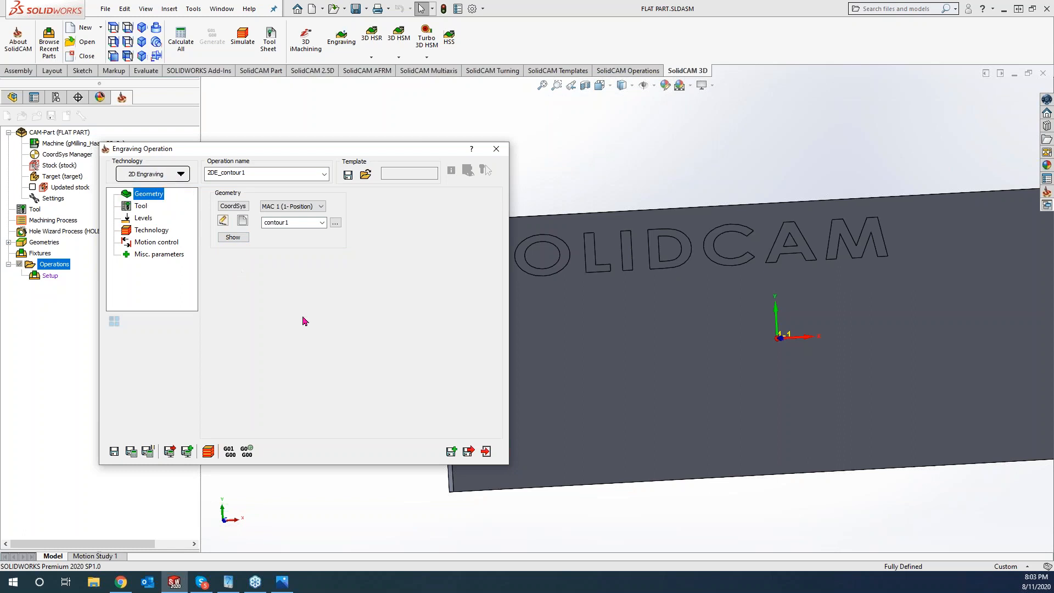
click(142, 207)
click(273, 363)
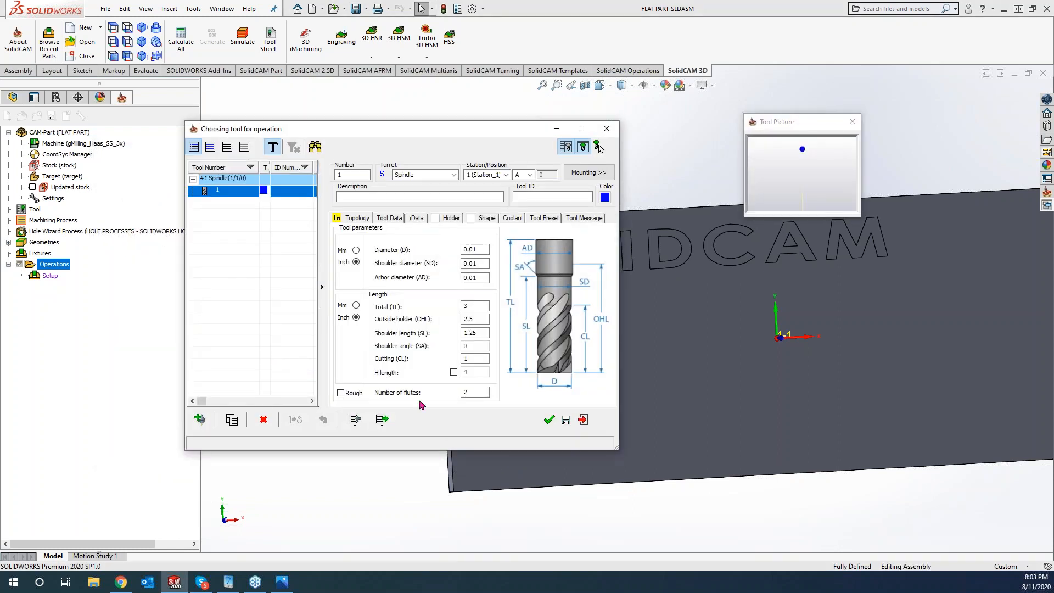
click(547, 420)
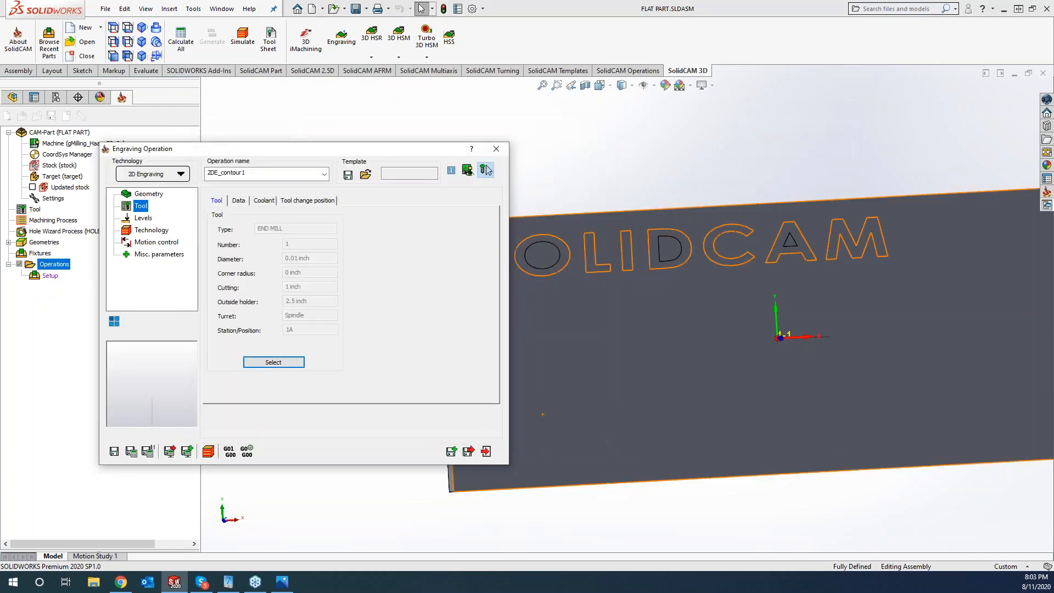
drag(328, 150, 265, 107)
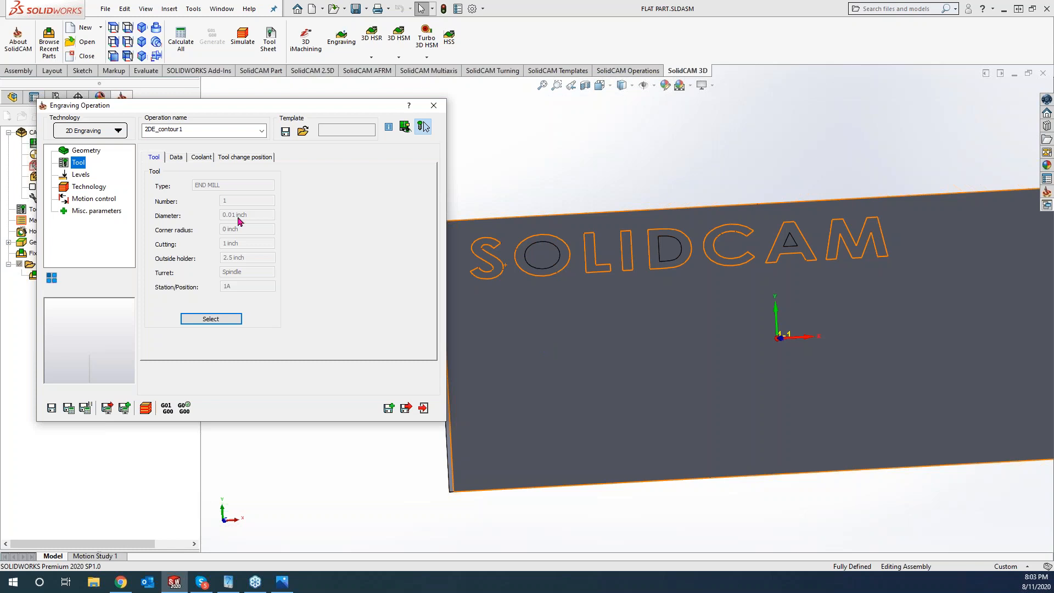
- Review the Upper level and Engraving depth, then display the Technology page
click(78, 176)
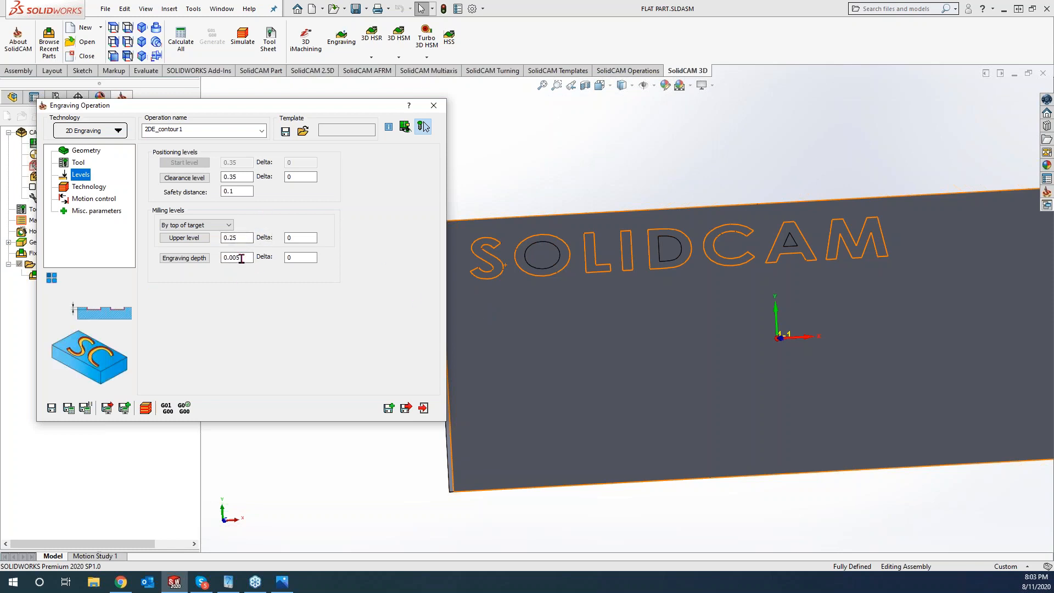
click(90, 188)
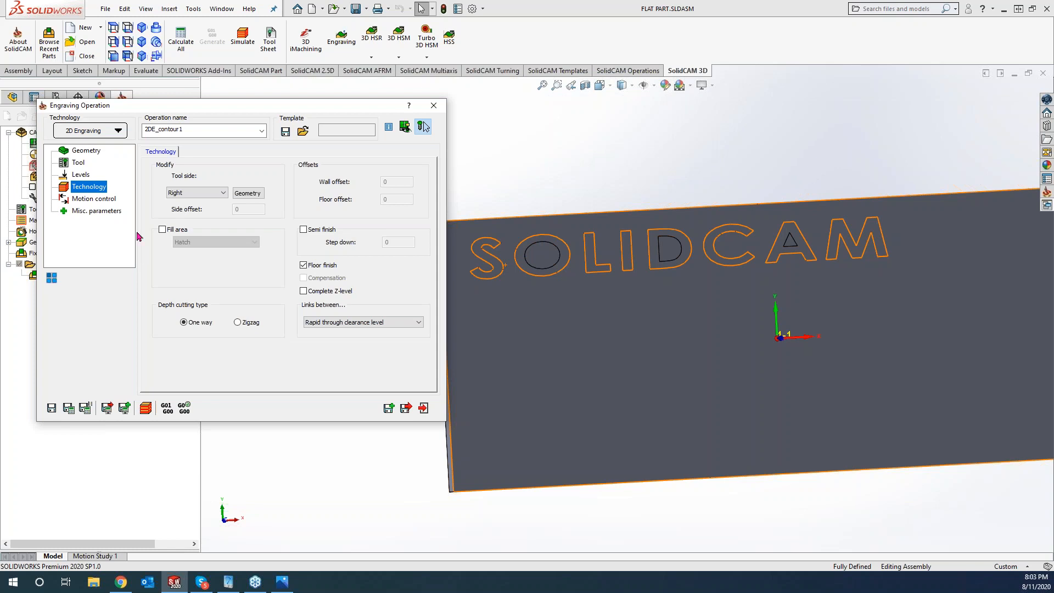
- Set tool side to Center and enable Fill area with a clockwise Contour pattern
click(203, 195)
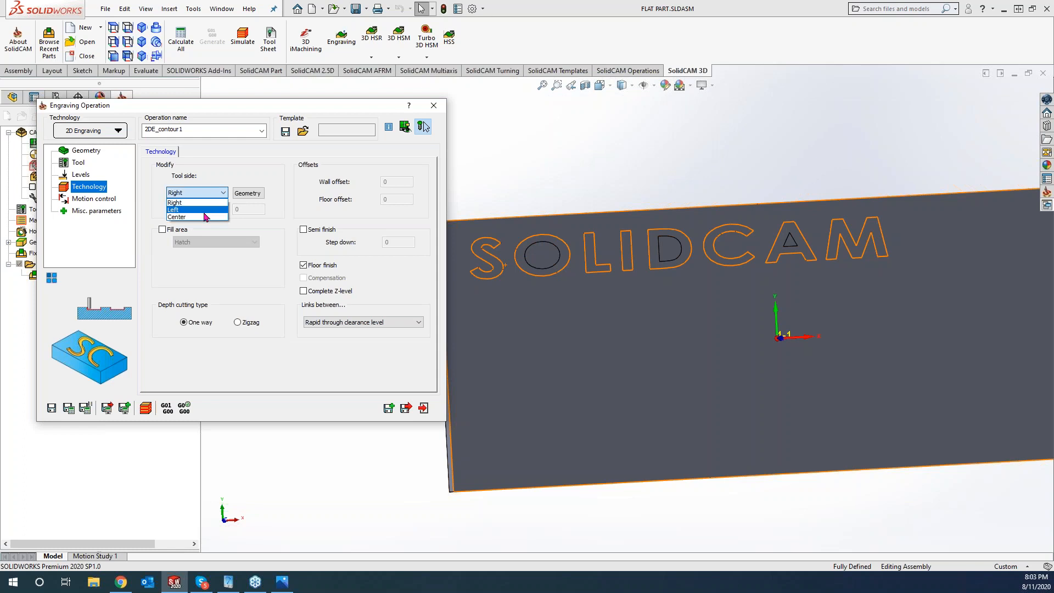
click(205, 218)
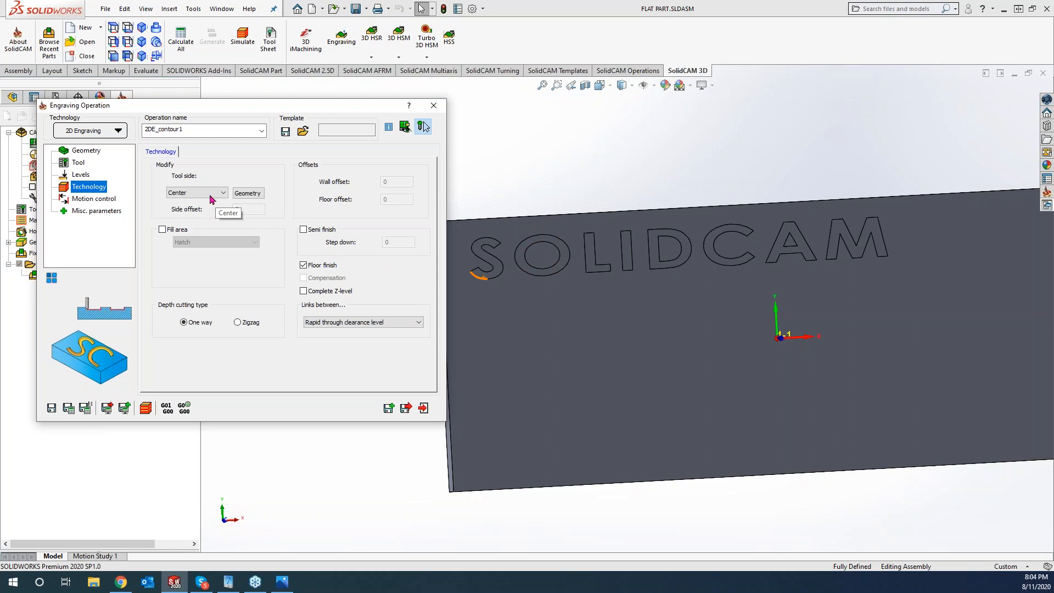
click(163, 231)
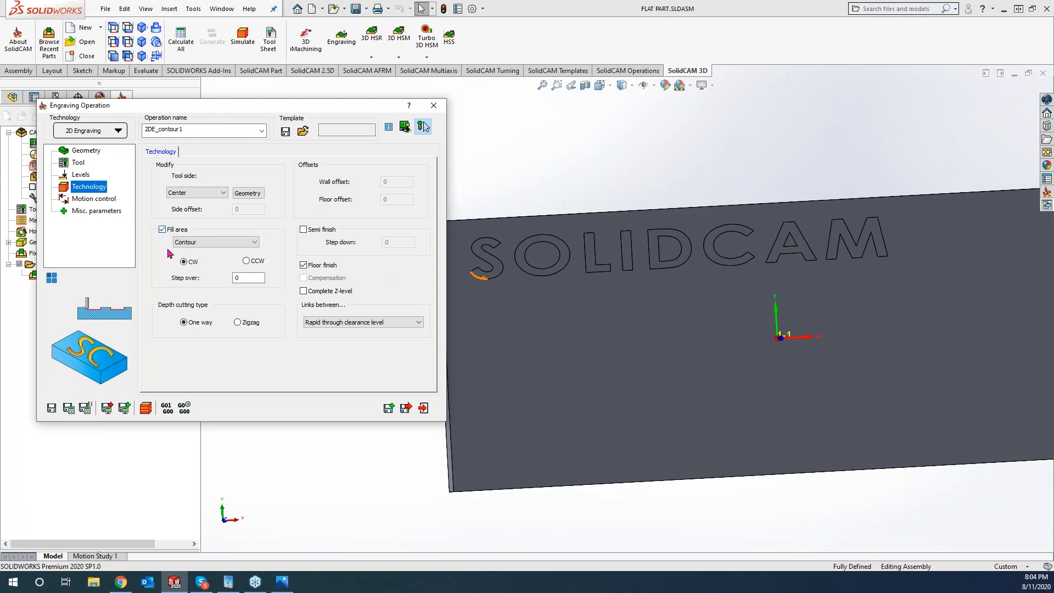
click(237, 244)
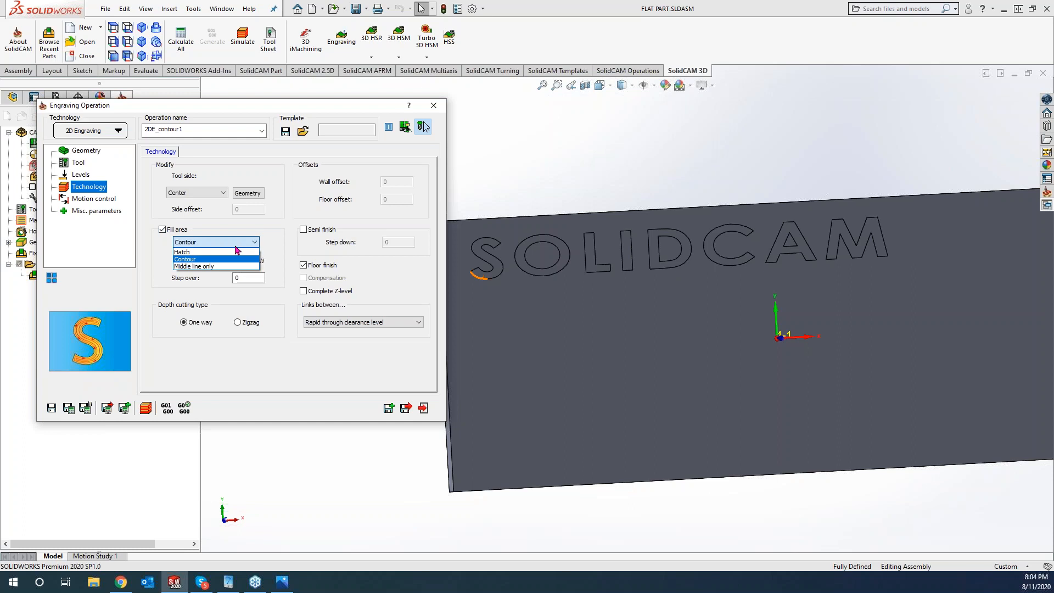
click(268, 362)
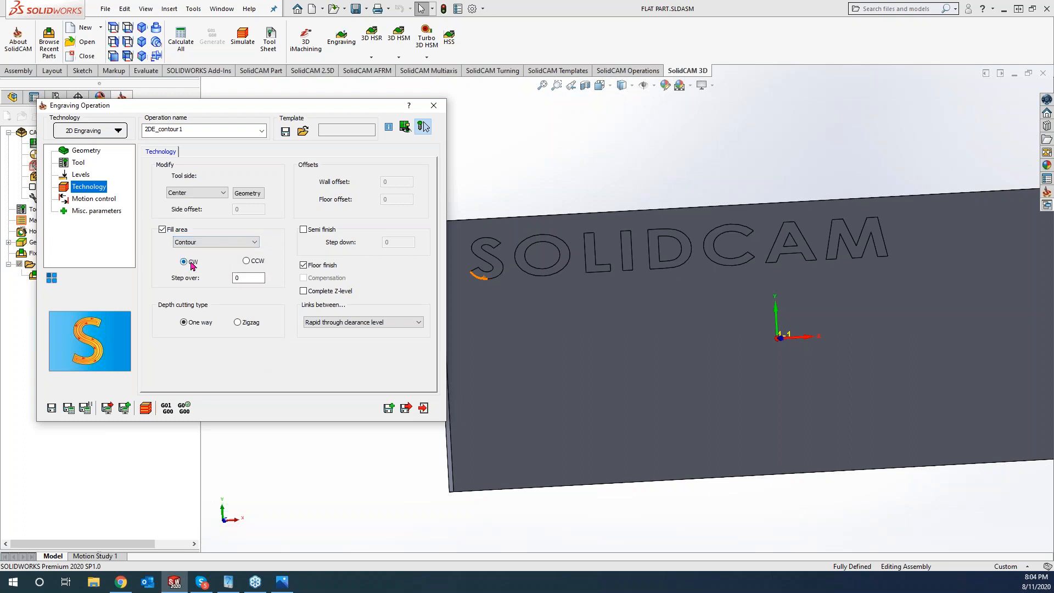
click(251, 278)
- Set the step over to 0.008 and leave Semi finish unchecked
text(.0808)
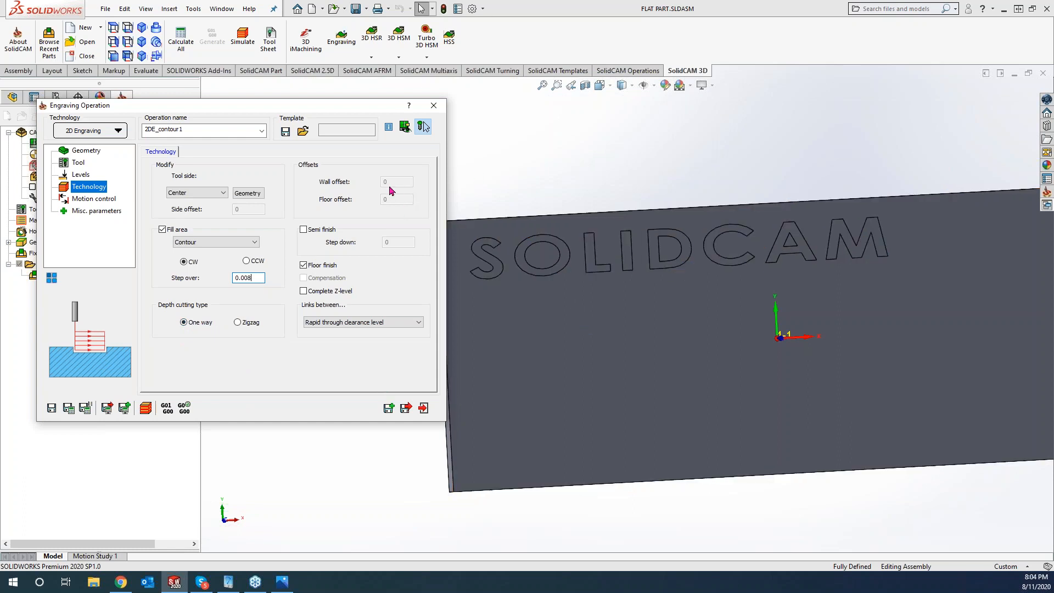
click(303, 231)
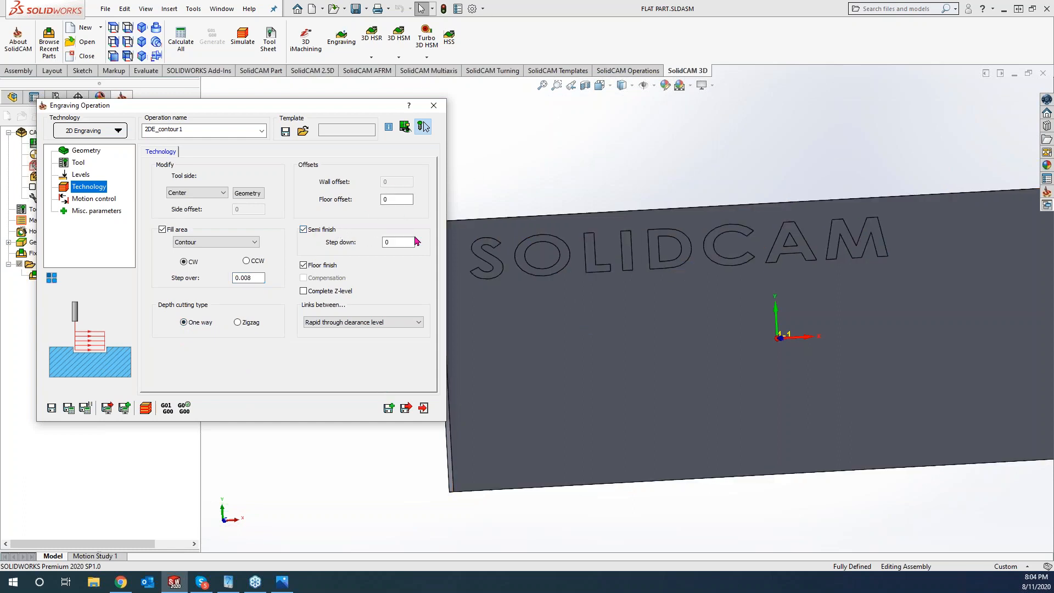
click(405, 201)
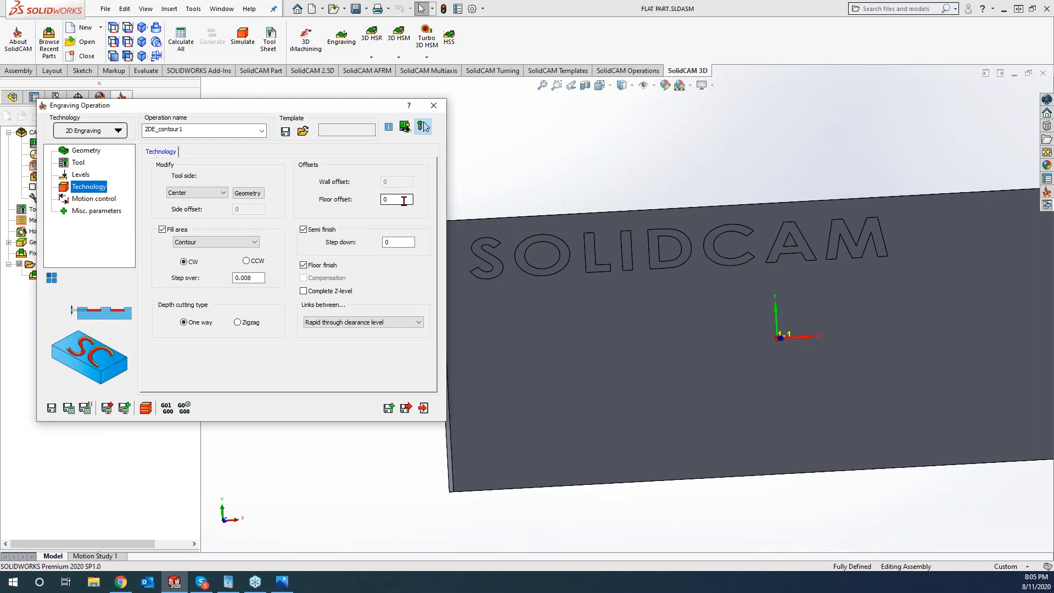
click(304, 230)
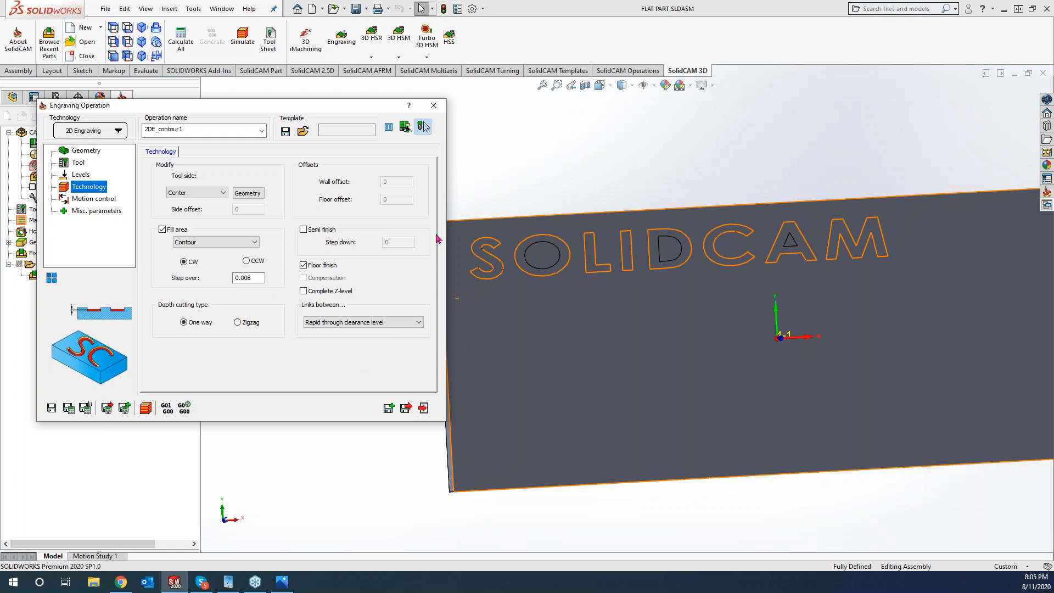
- Review Levels and Technology, then save and calculate the engraving toolpath
click(78, 175)
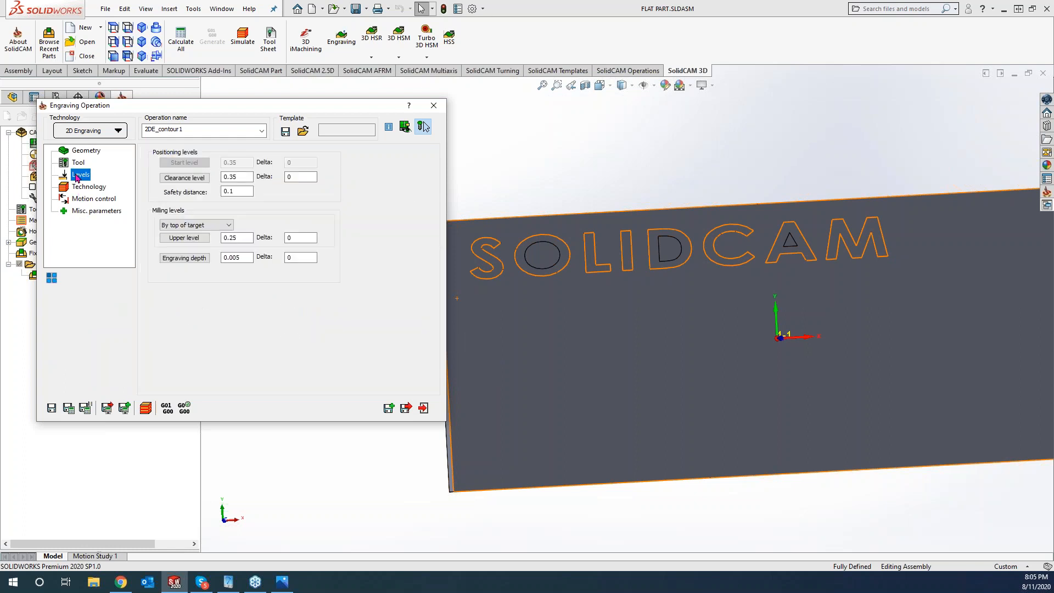
click(80, 188)
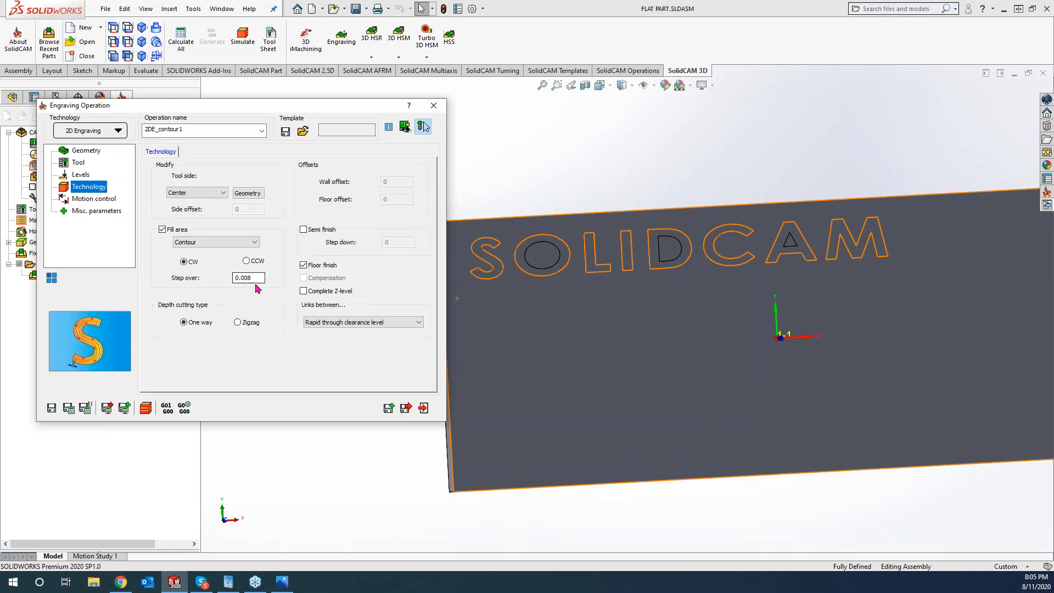
click(85, 409)
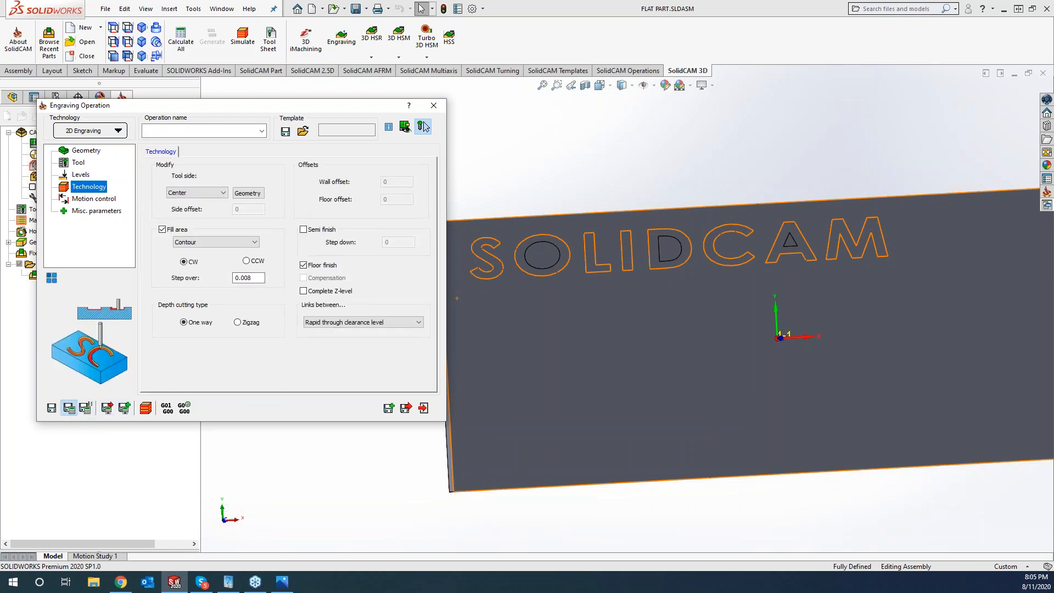
- Open the simulation of 2DE_contour1 in SolidVerify mode
click(145, 408)
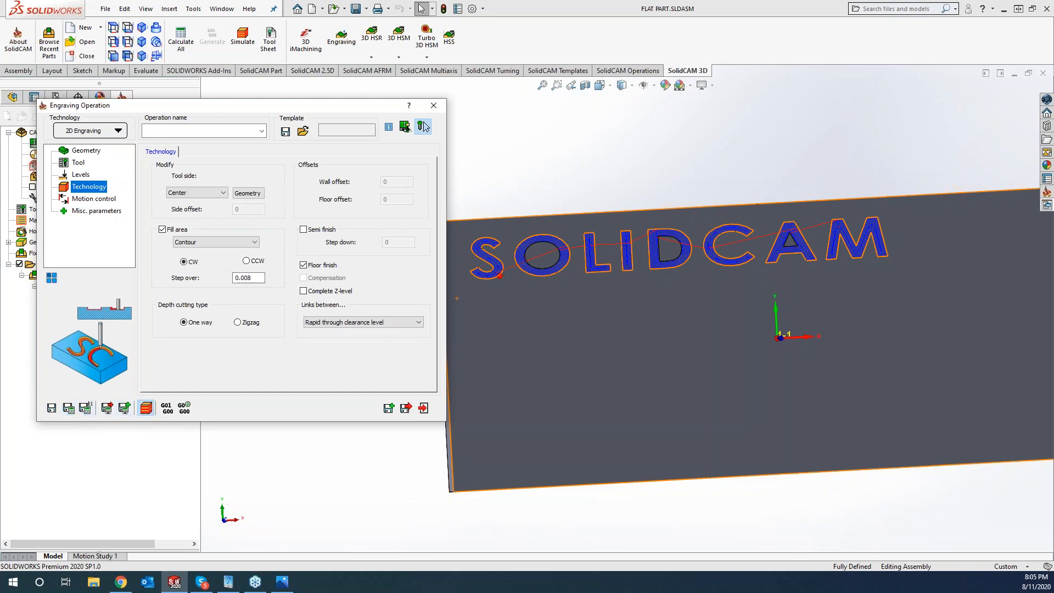
drag(295, 156, 133, 116)
click(157, 142)
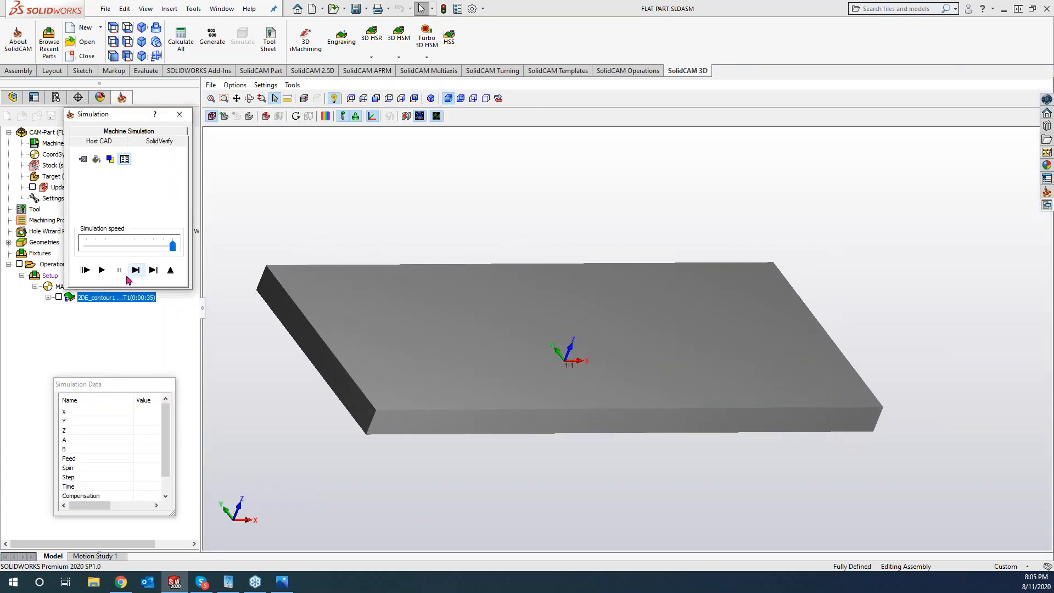
- Play the SolidVerify simulation to completion, then close the Simulation dialog
click(102, 270)
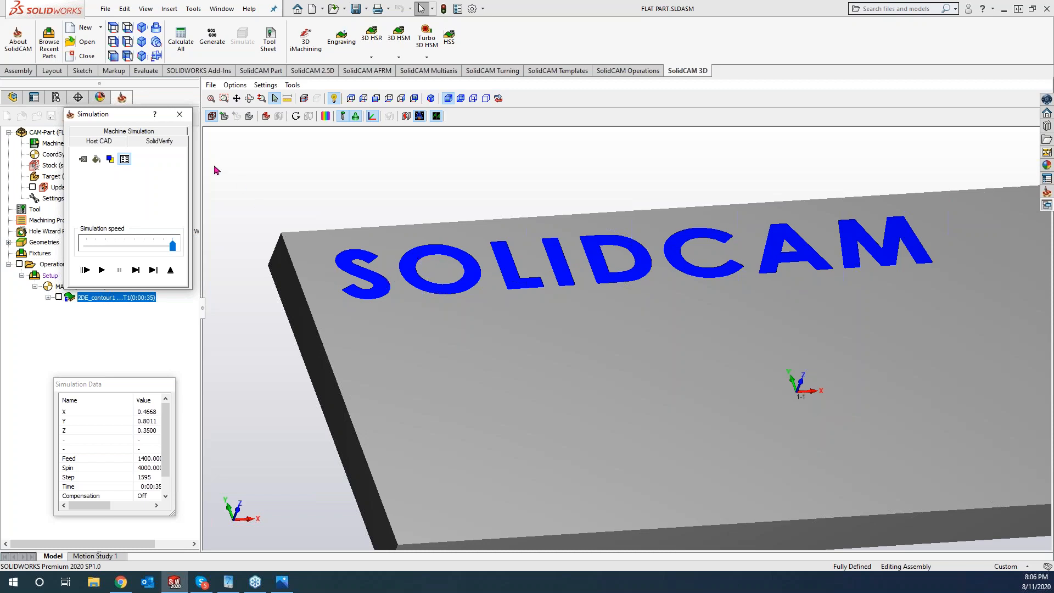
click(180, 115)
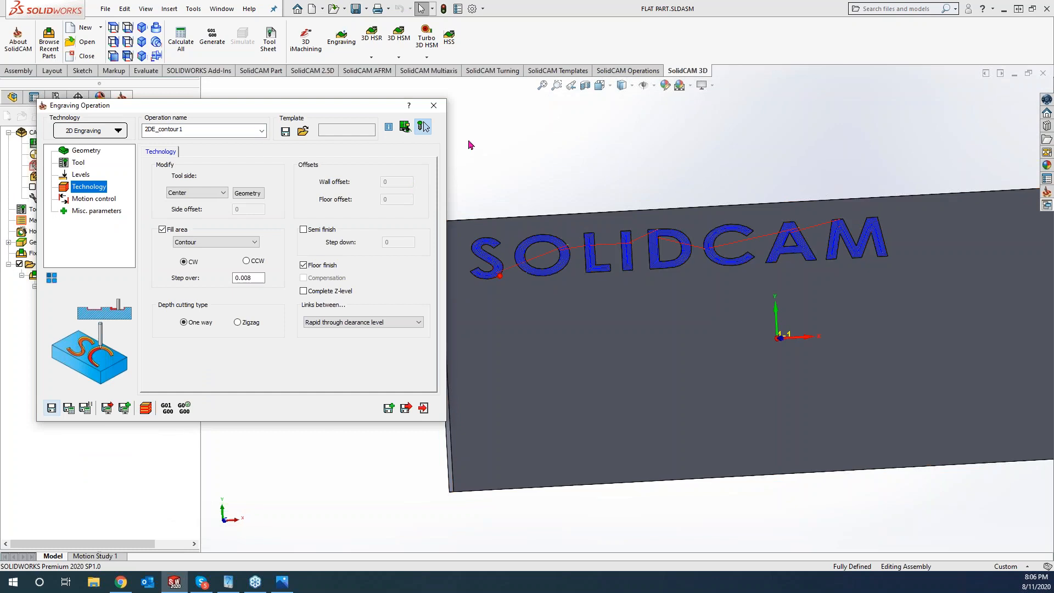
- Close the Engraving Operation dialog and zoom to fit the whole plate
click(433, 107)
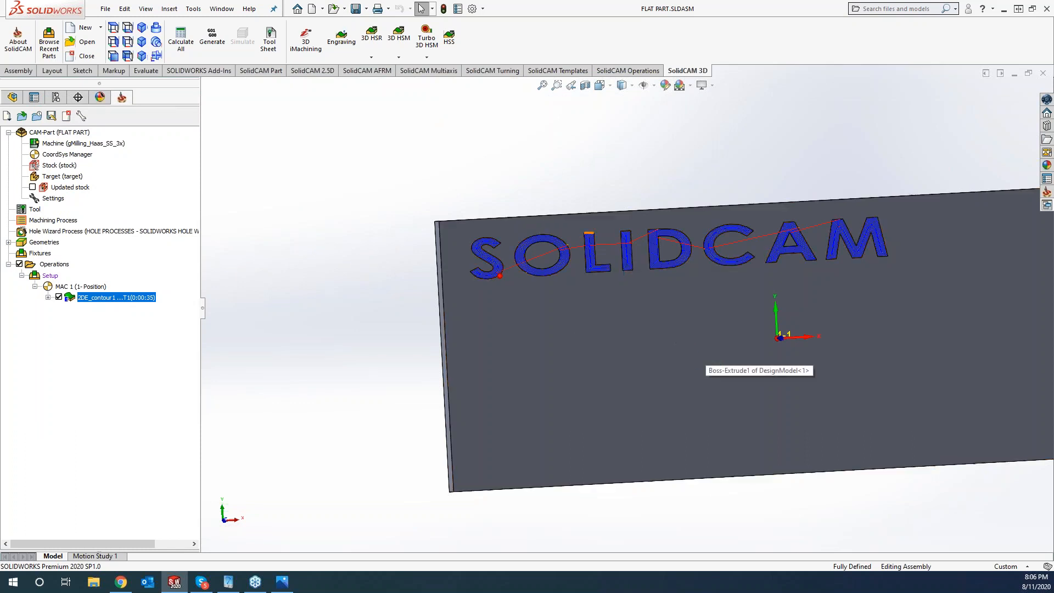
key(f)
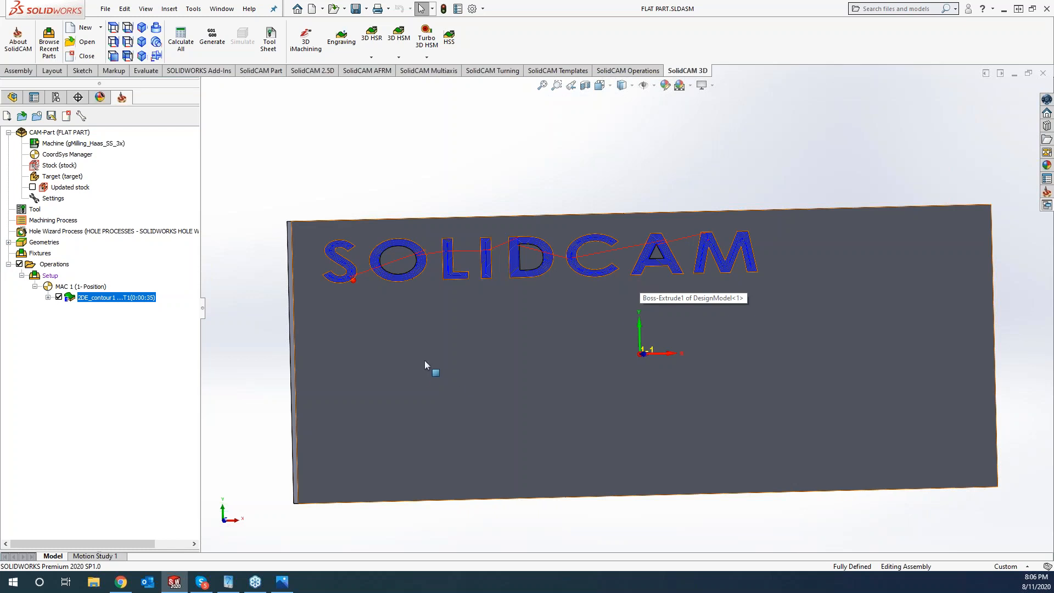
- Sketch text 'SolidCAM' on the plate face below the lettering, with Use document font unchecked
right_click(347, 314)
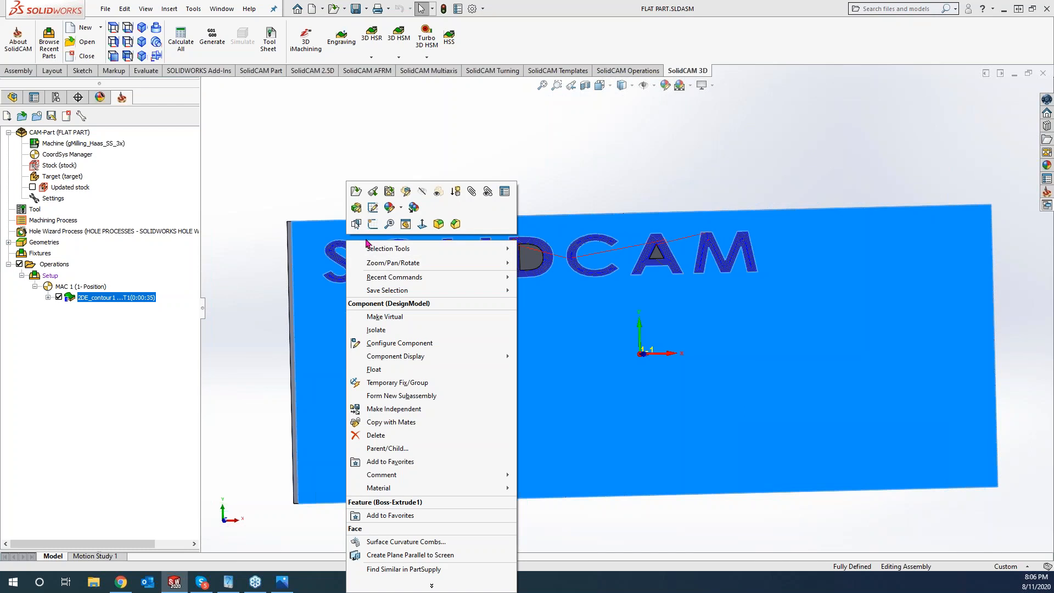
click(372, 224)
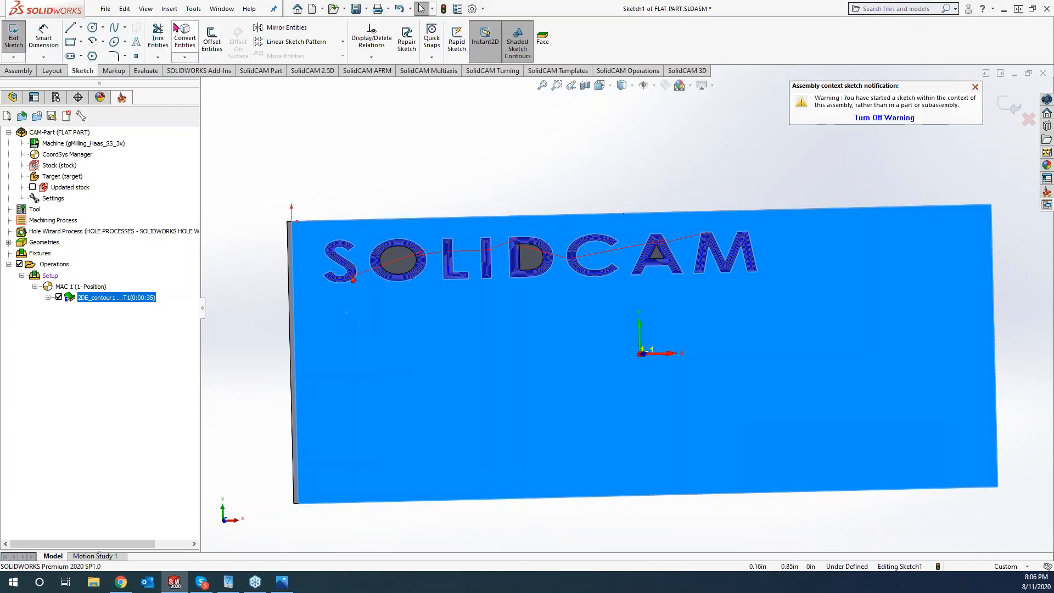
click(136, 41)
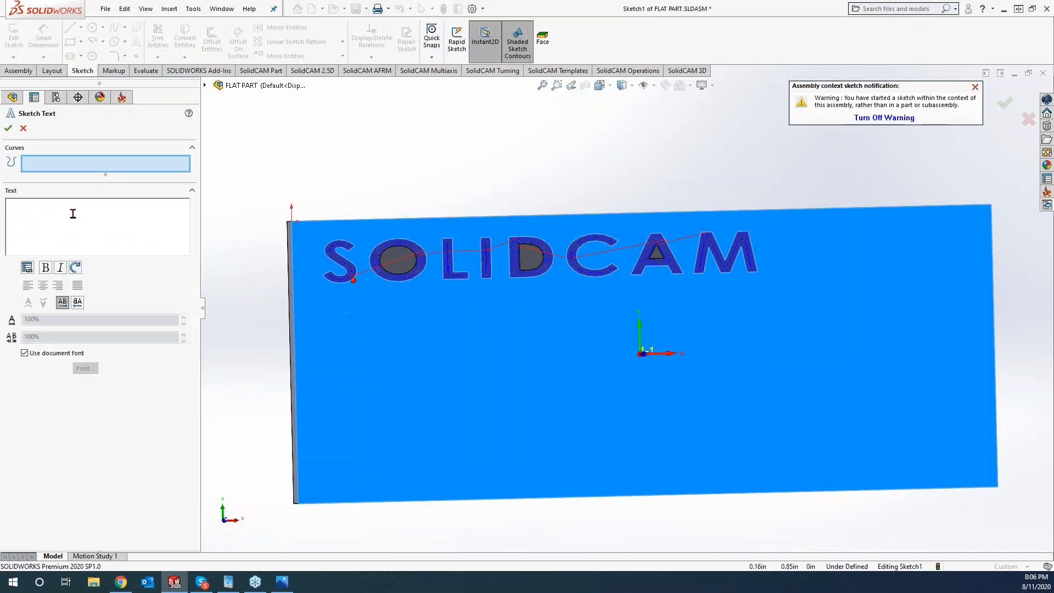
text(S)
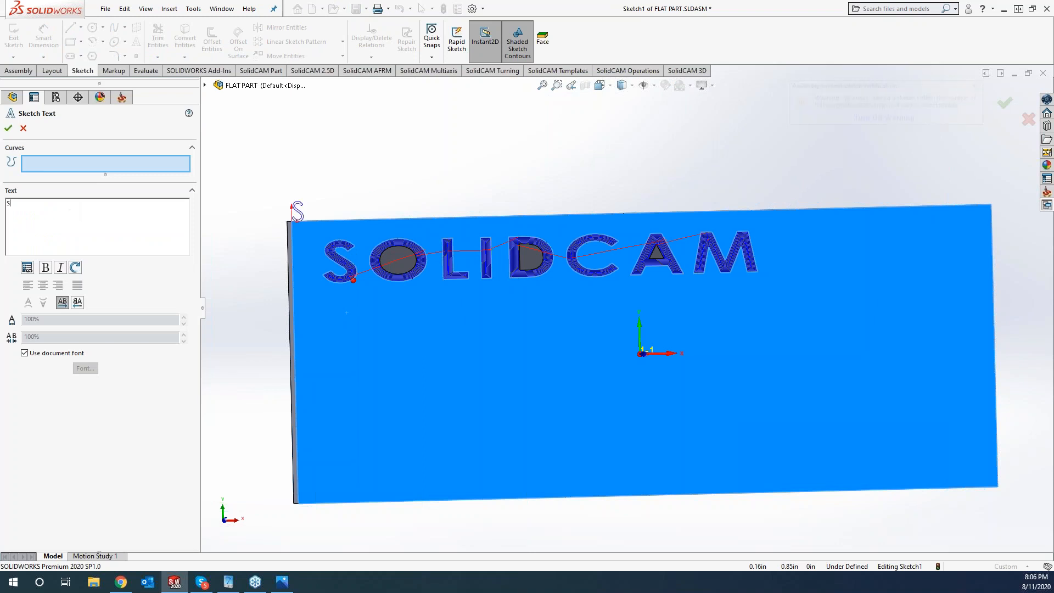
text(olidCAM)
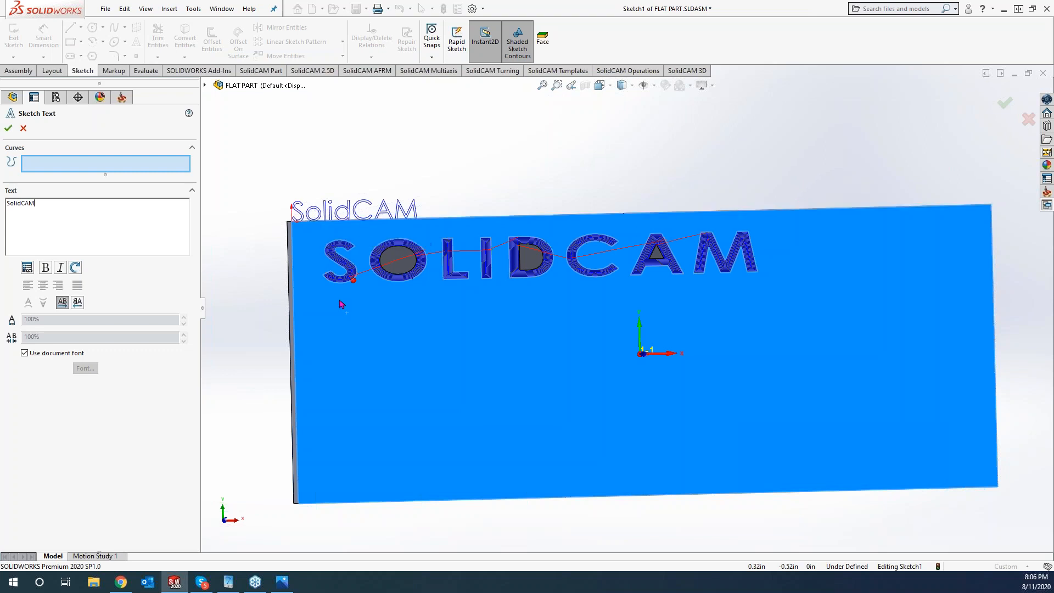
click(332, 342)
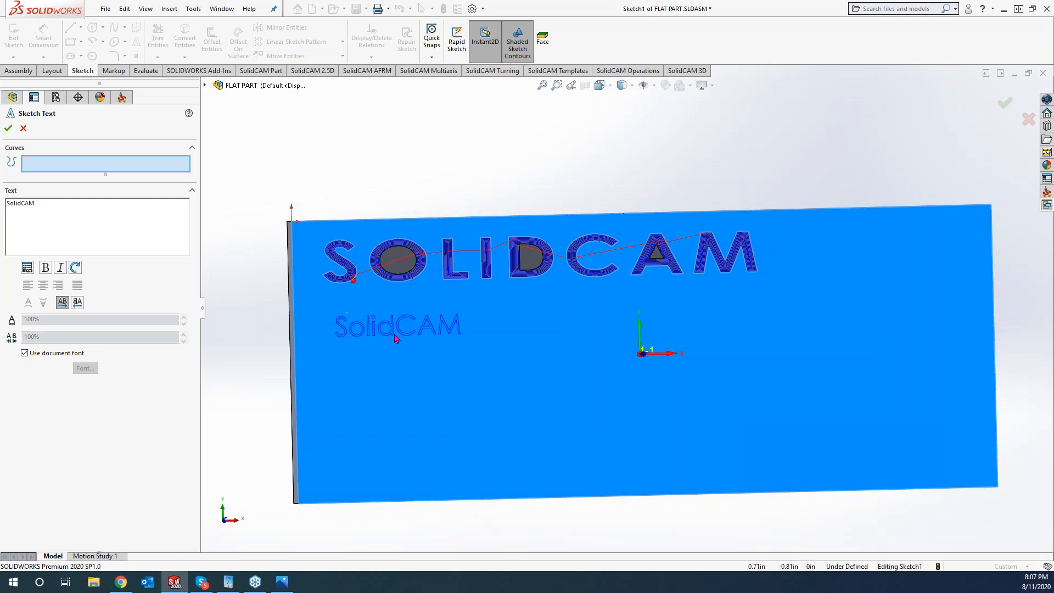
click(24, 353)
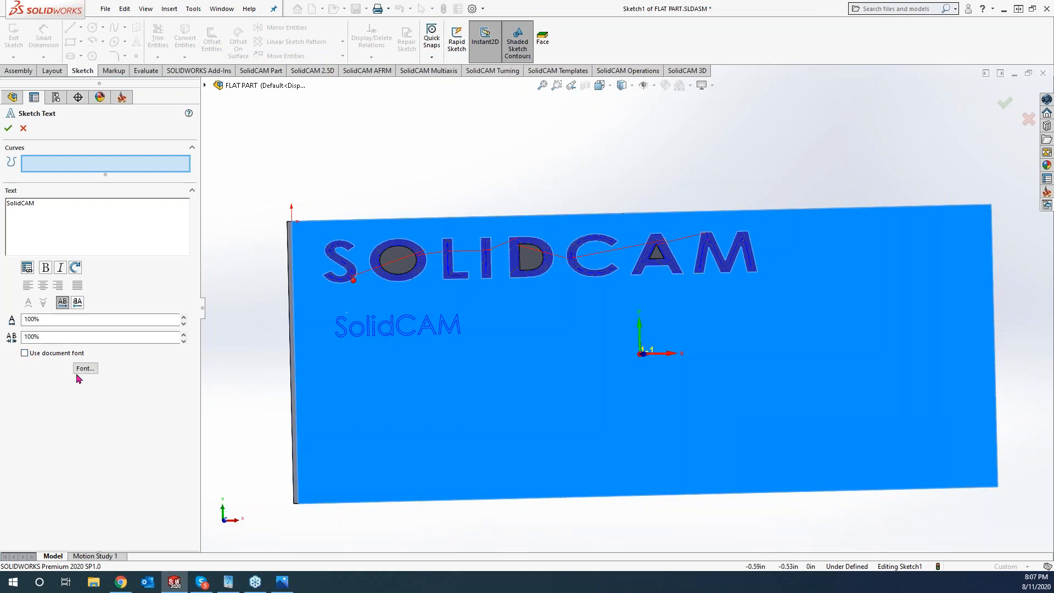
- Switch the sketch text to the single-line DPS Schrift Single font at height 1
click(83, 368)
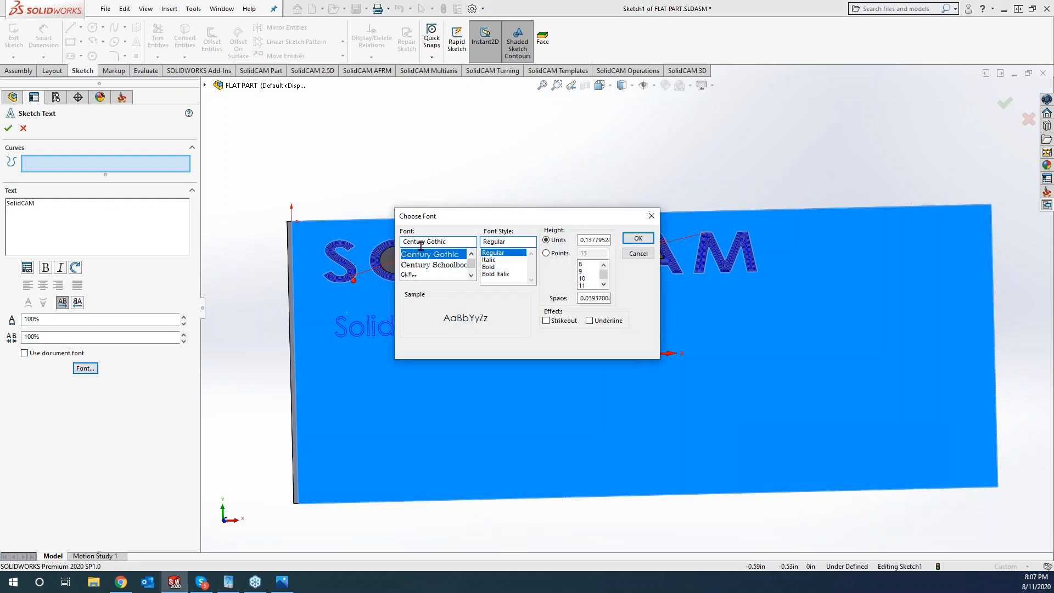
click(471, 277)
drag(471, 276, 471, 276)
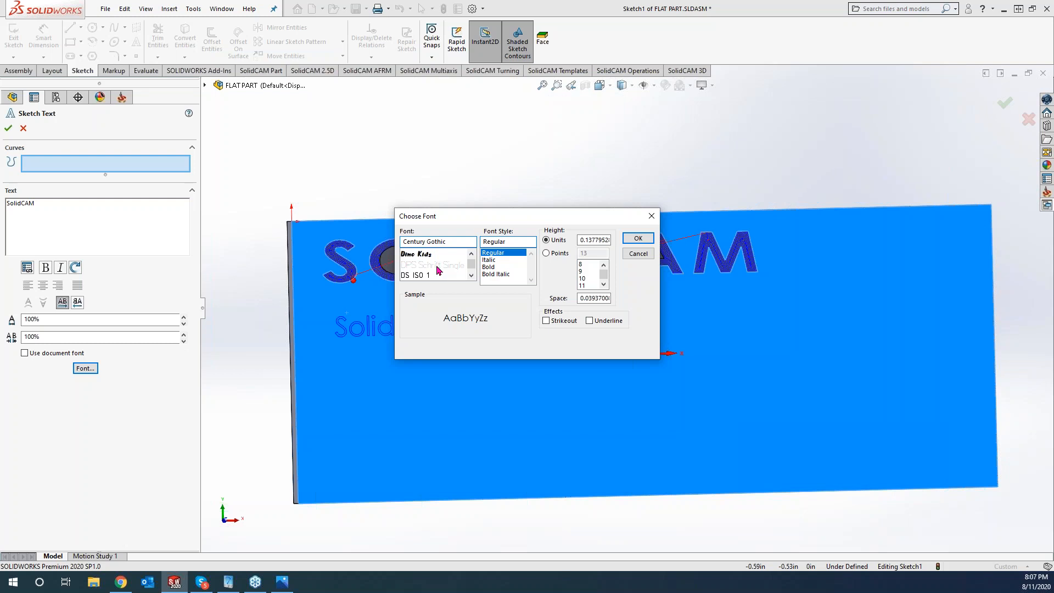
click(439, 267)
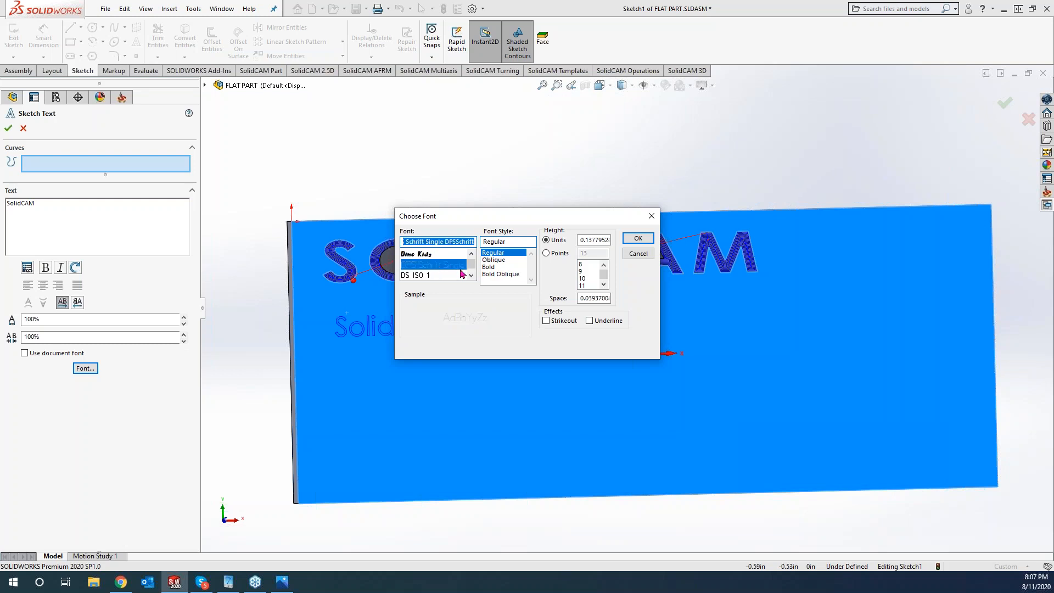
double_click(583, 239)
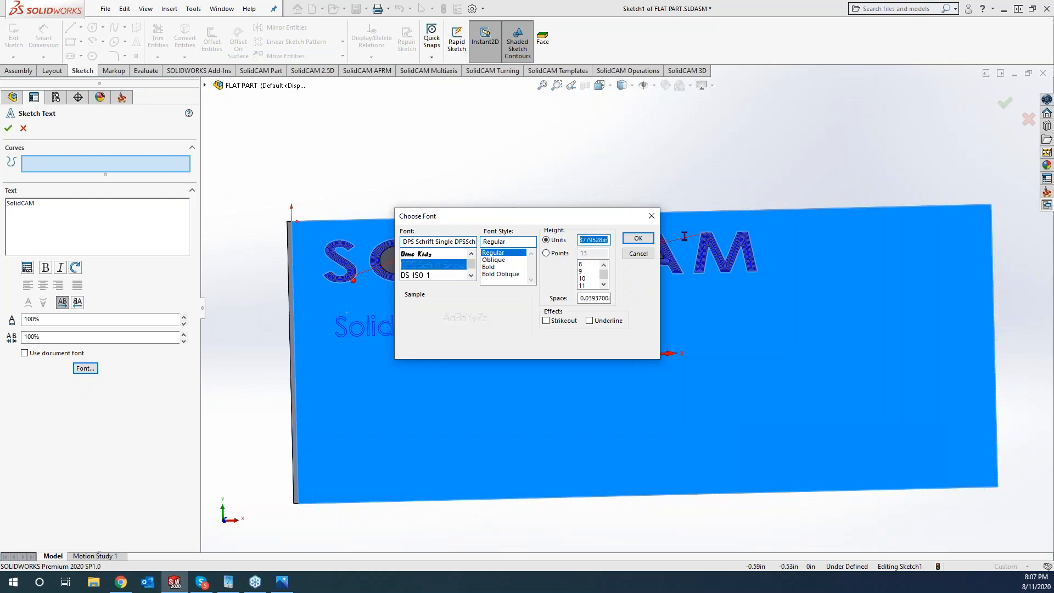
text(1)
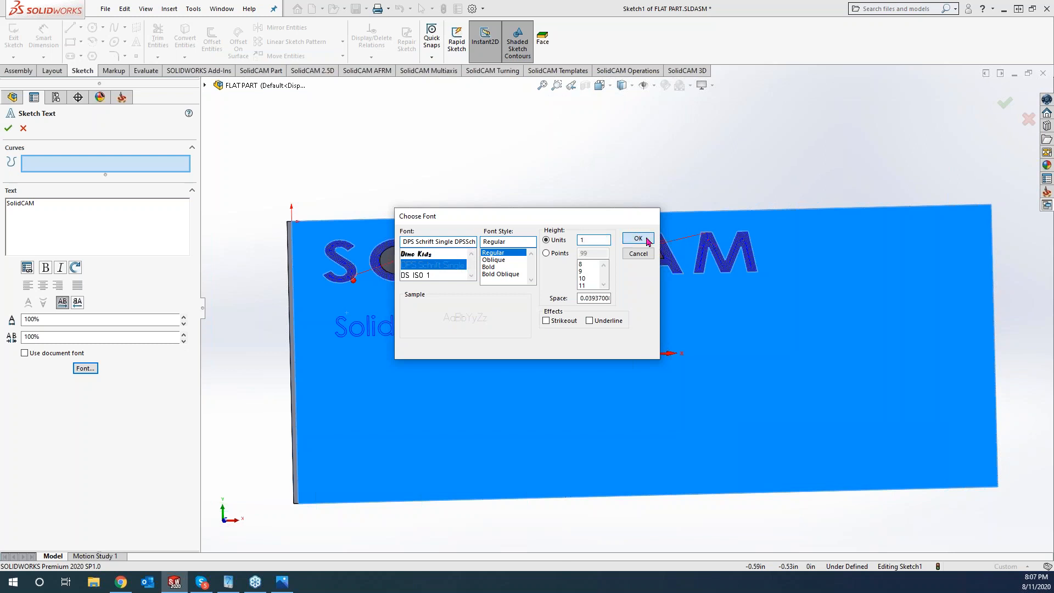
click(639, 239)
- Reduce the sketch text height to 0.125
click(85, 368)
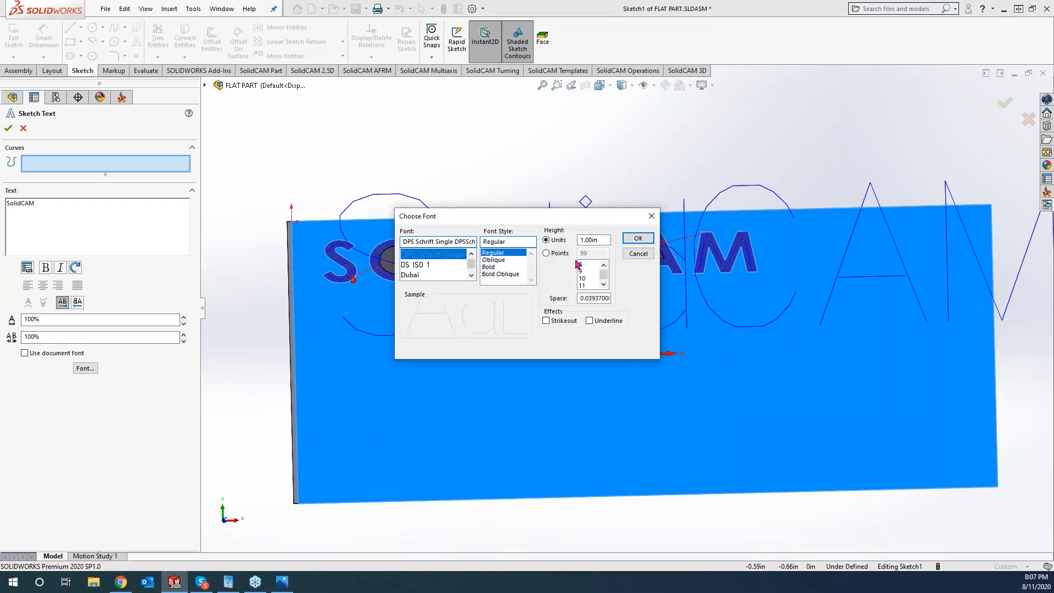
text(0.125)
click(638, 239)
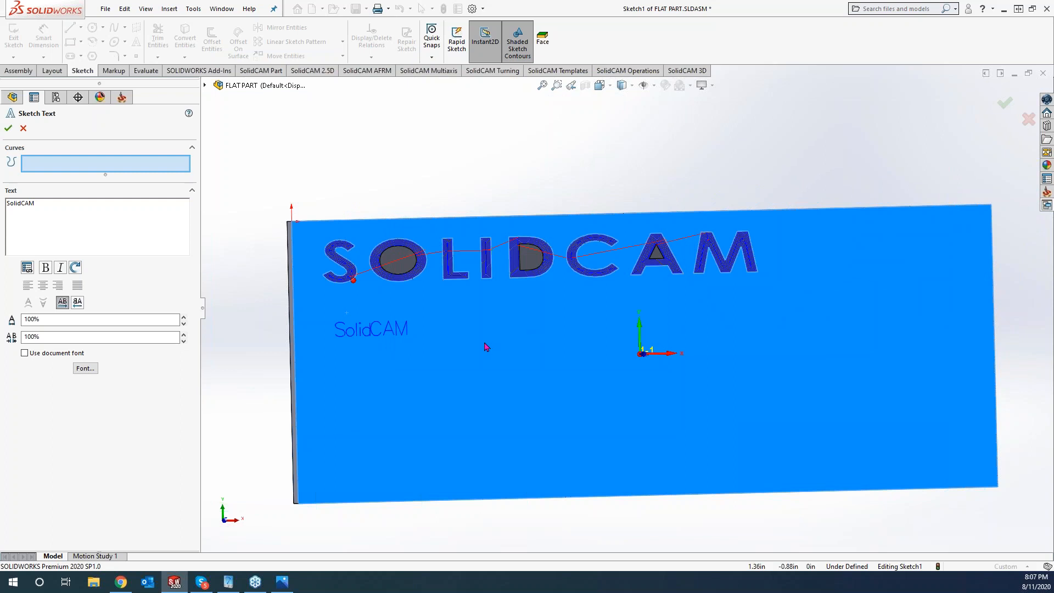
click(85, 368)
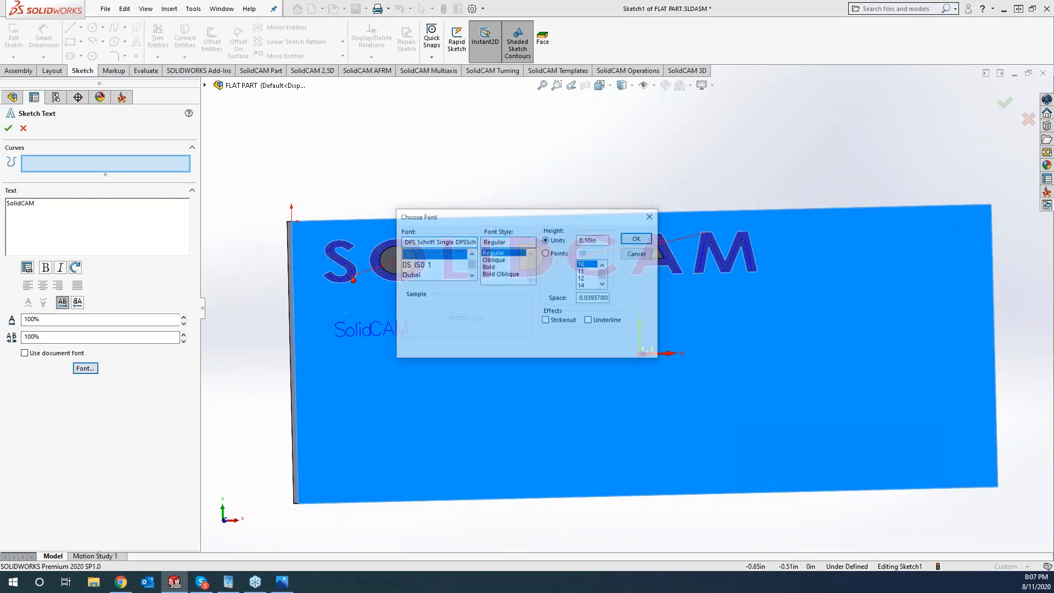
- Set the text height to 0.5, widen character spacing to 120%, and confirm the sketch text
text(.5)
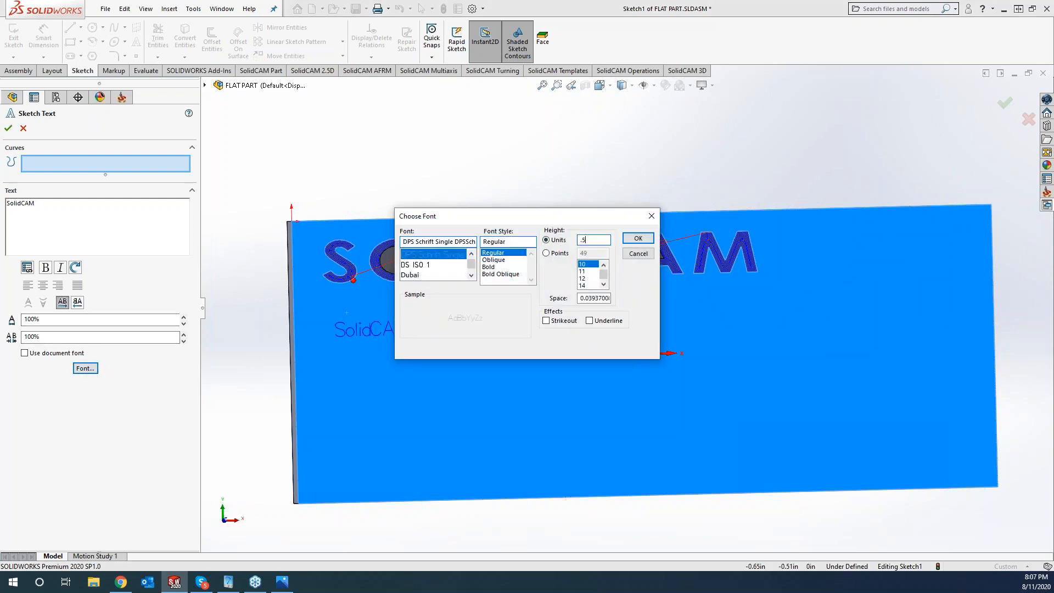
click(639, 238)
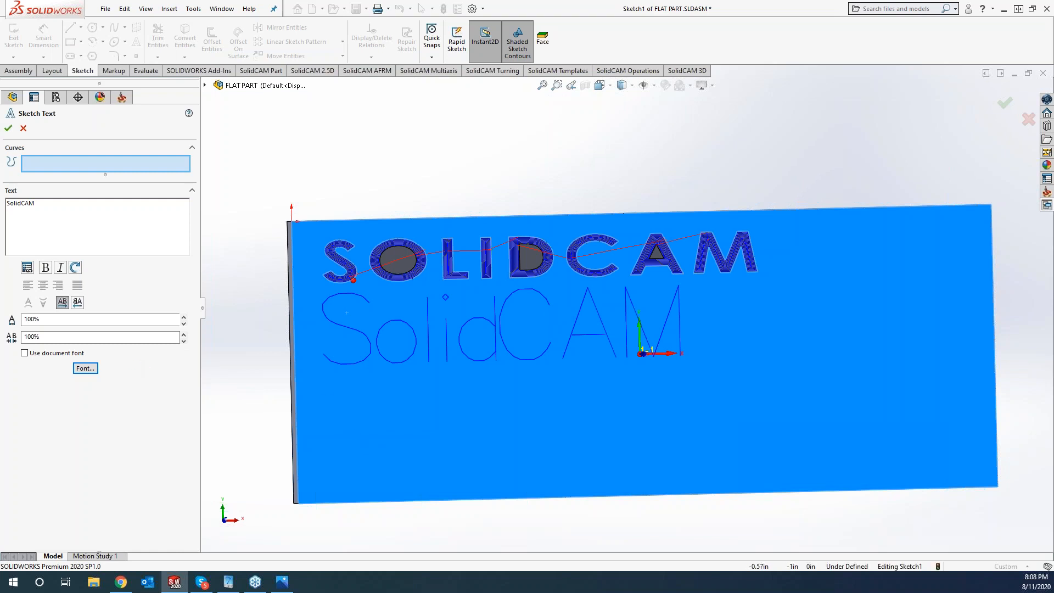
click(184, 335)
click(183, 335)
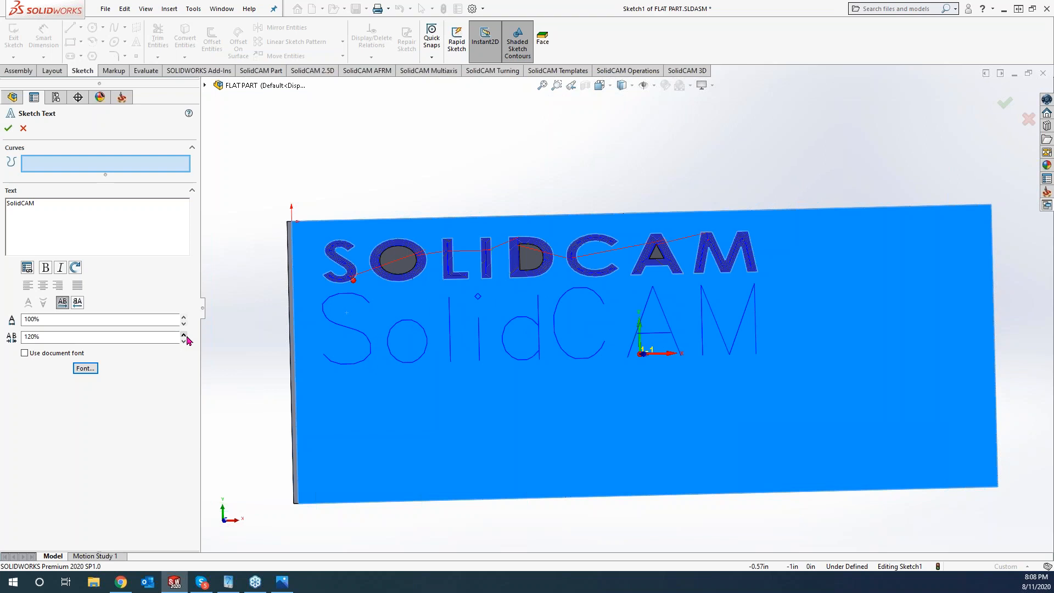
click(8, 128)
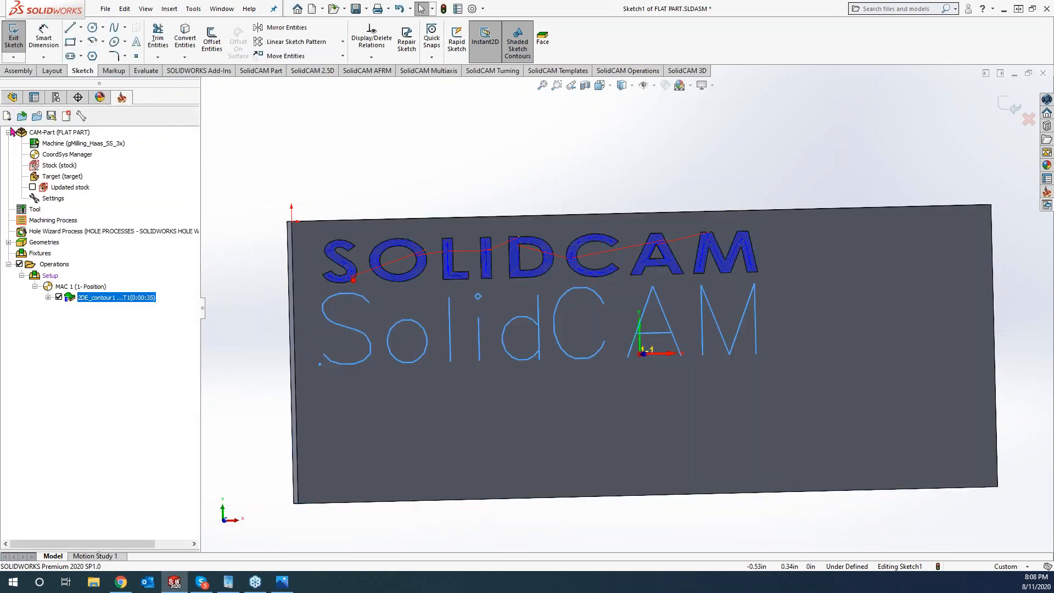
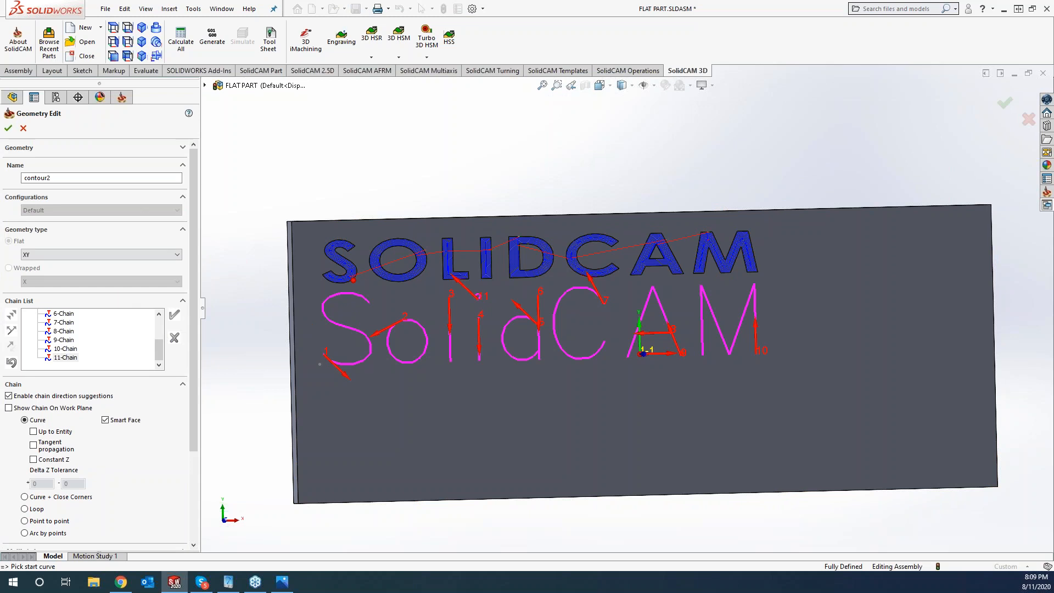
- Confirm contour2, then build contour3 from Sketch1's single-line SolidCAM text as Text-type chains
click(8, 128)
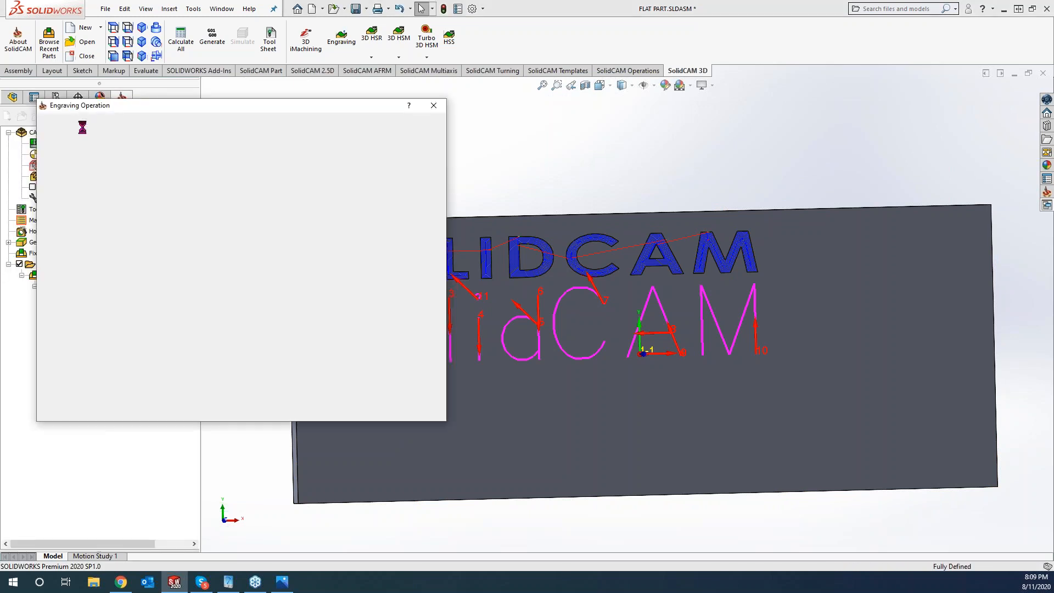
click(180, 178)
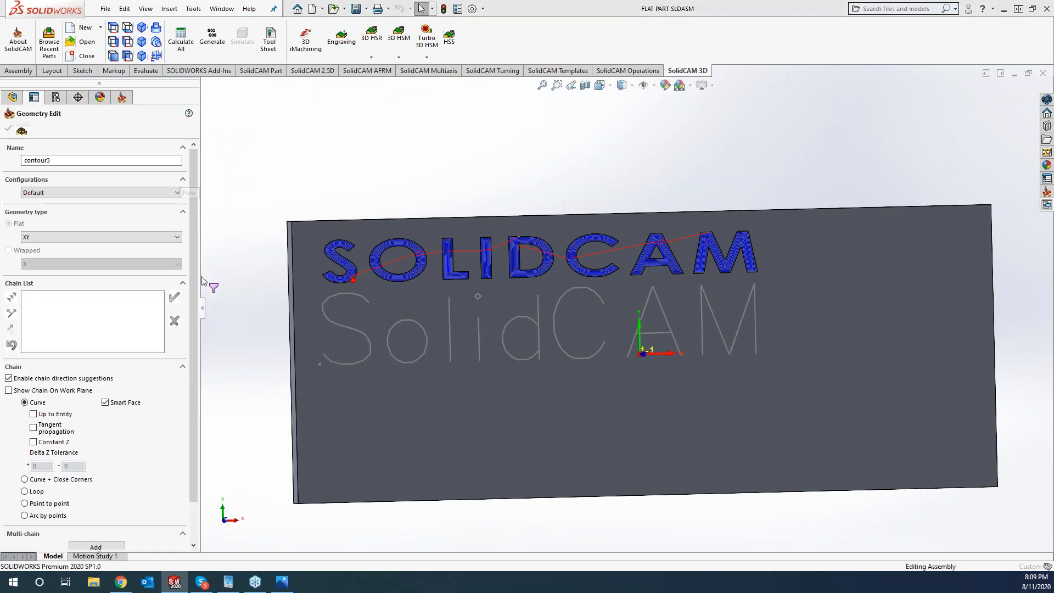
click(101, 546)
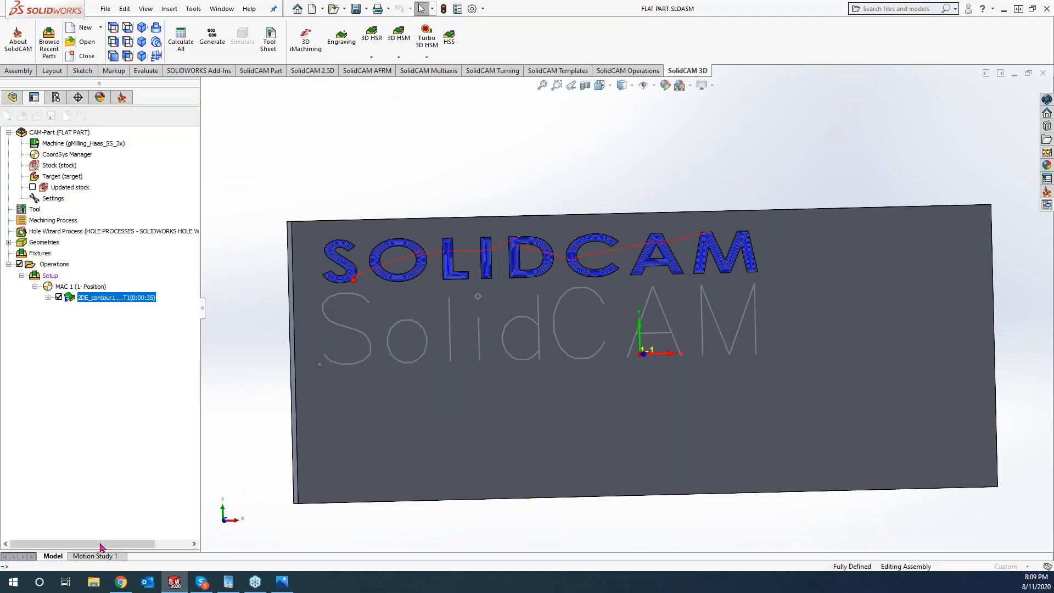
click(25, 214)
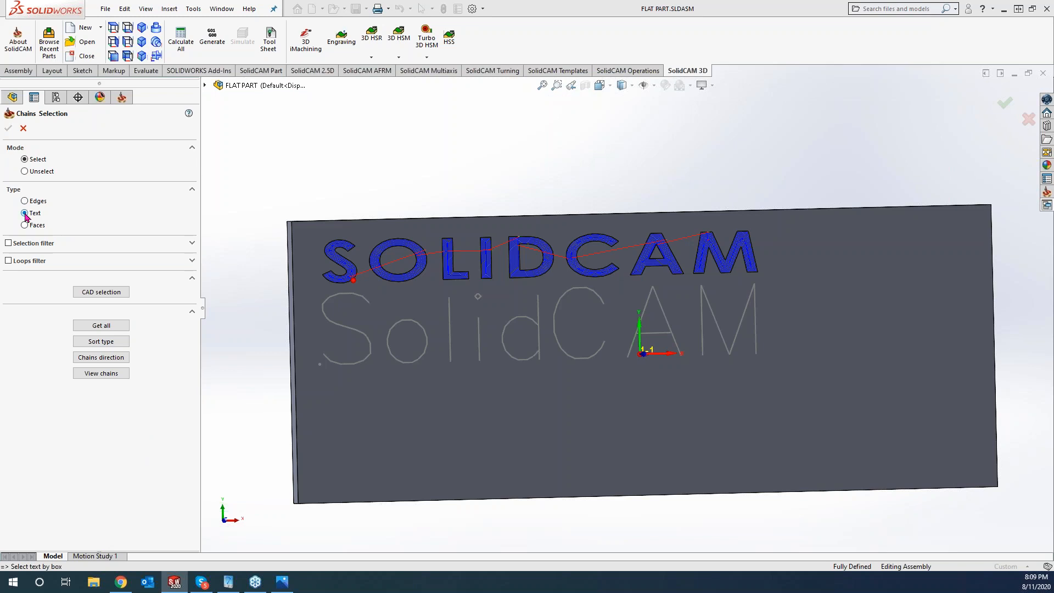
click(563, 345)
click(205, 86)
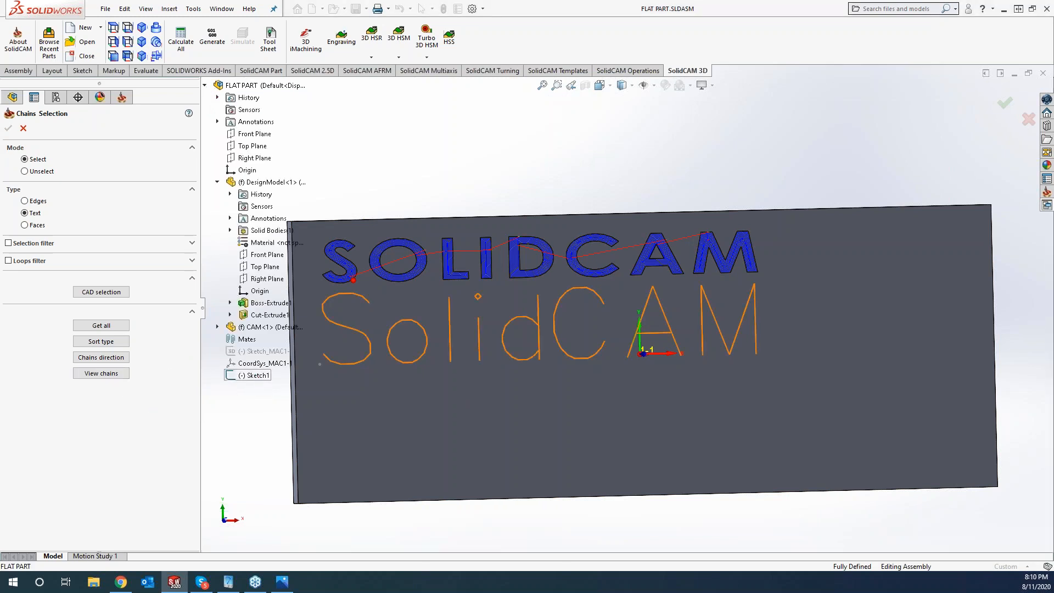
click(259, 376)
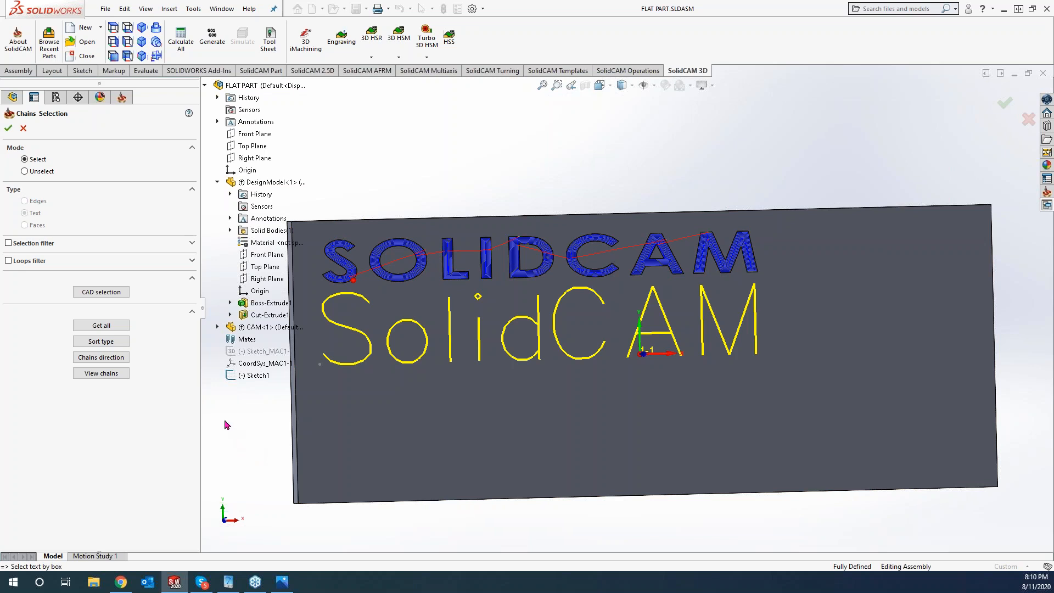
click(8, 128)
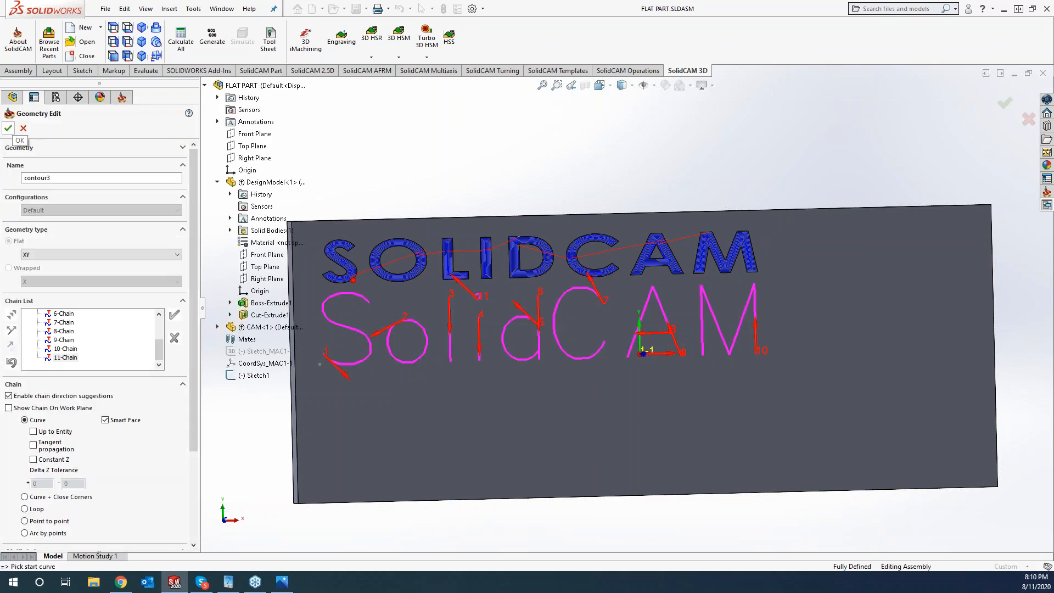
- Accept contour3 in the engraving operation and start adding a new tool from its Tool page
click(8, 128)
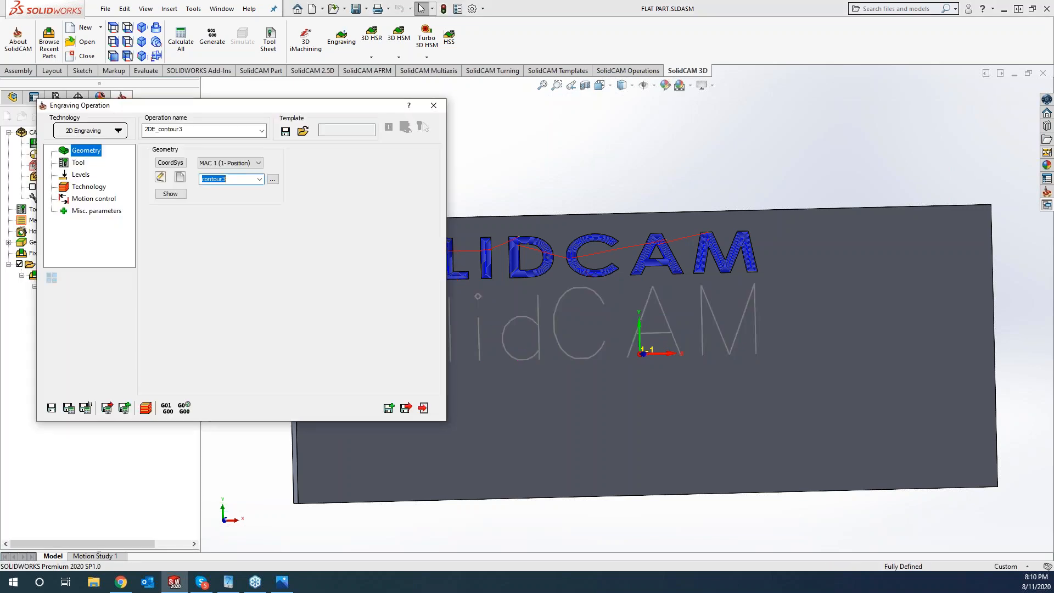
drag(272, 105, 394, 110)
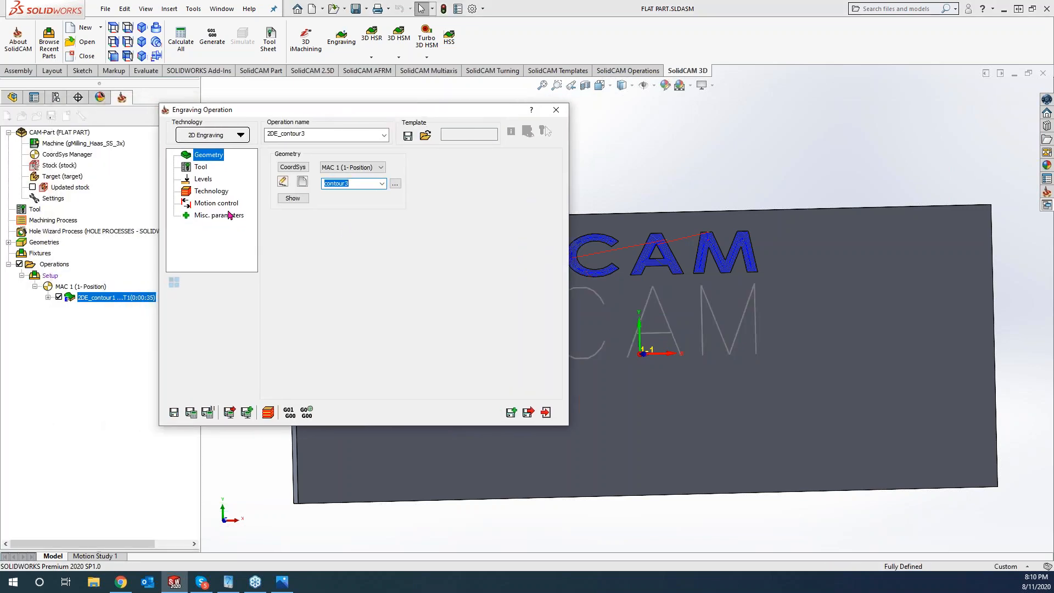
click(201, 167)
click(330, 324)
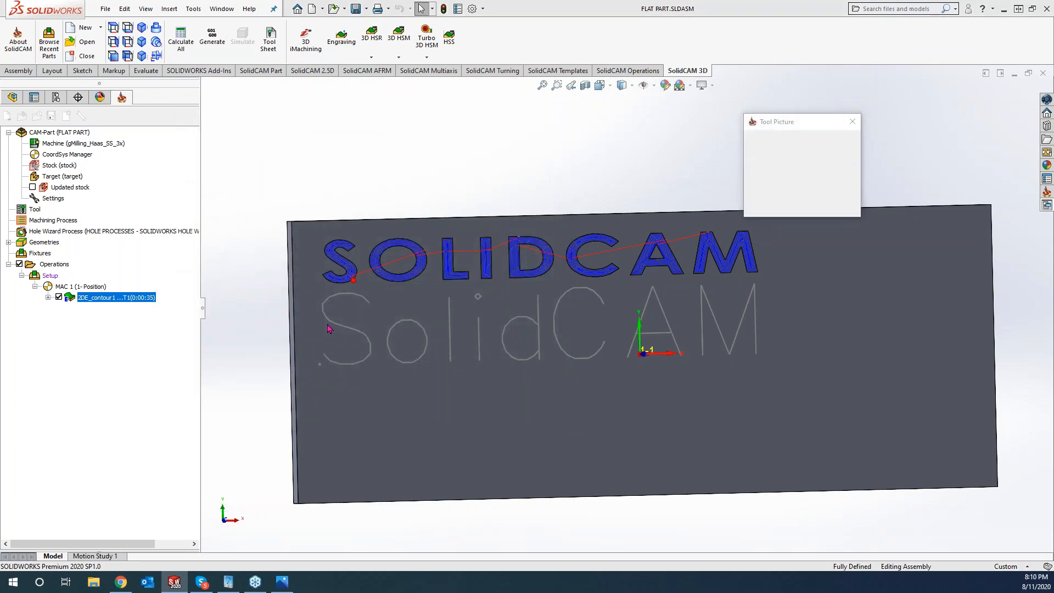
click(200, 419)
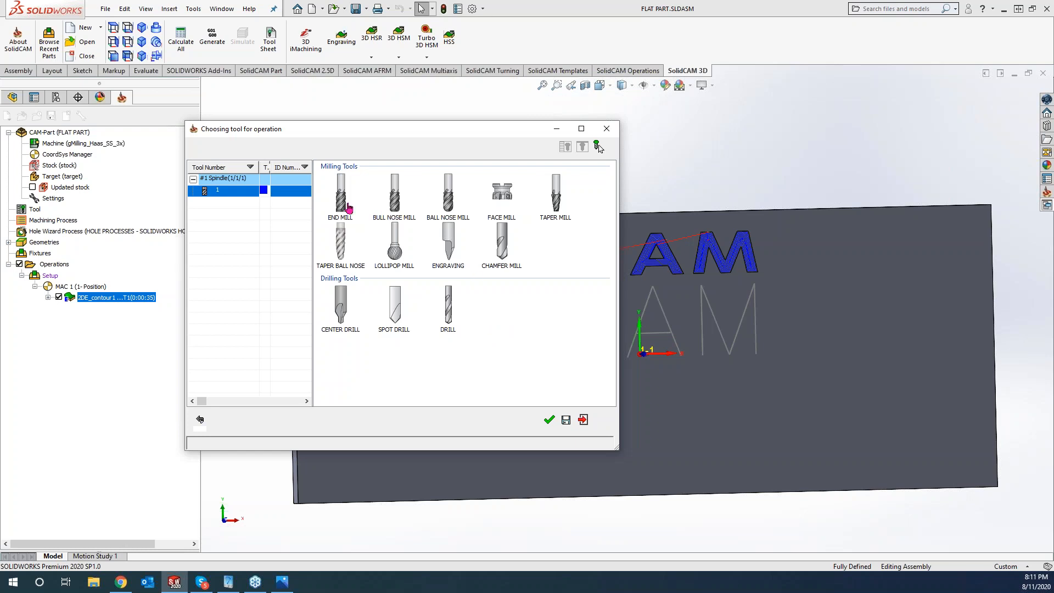
- Use a 0.25-inch 90° spot drill as tool 2, with upper level at the part top and .005 engraving depth
click(392, 305)
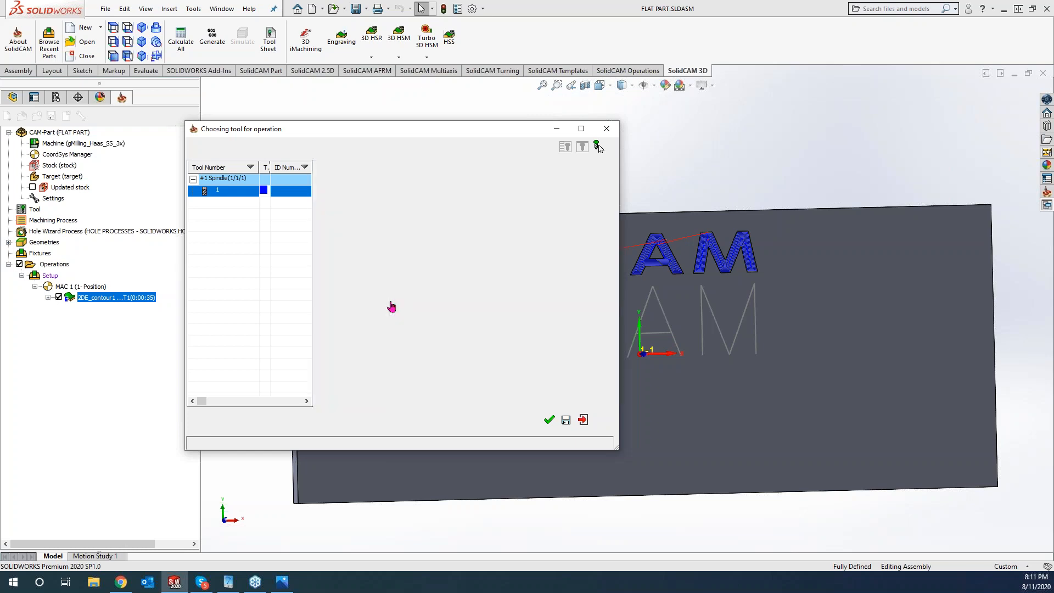
click(549, 420)
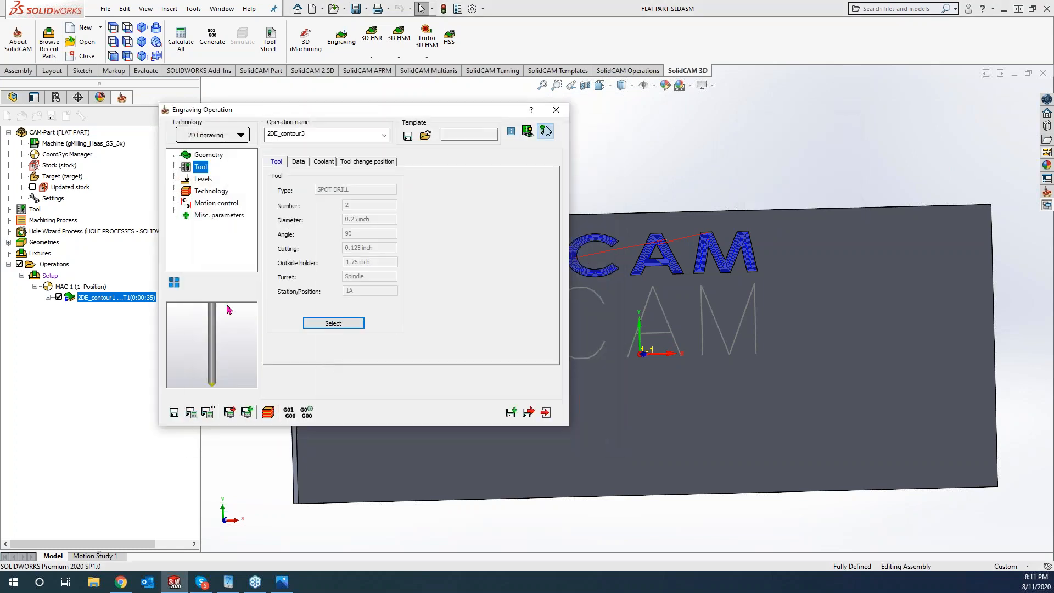
click(203, 179)
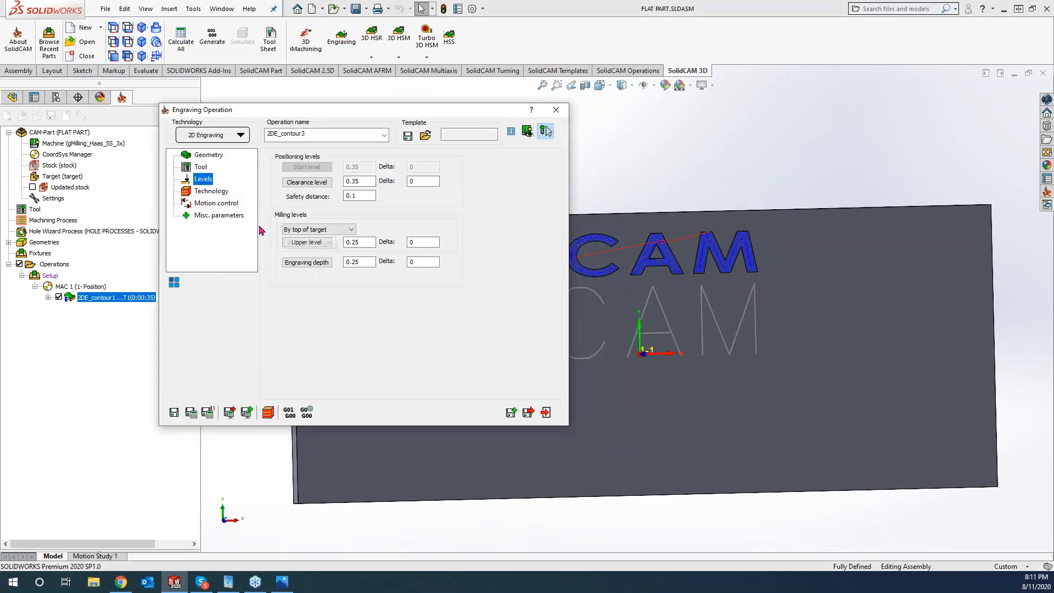
click(367, 243)
click(748, 401)
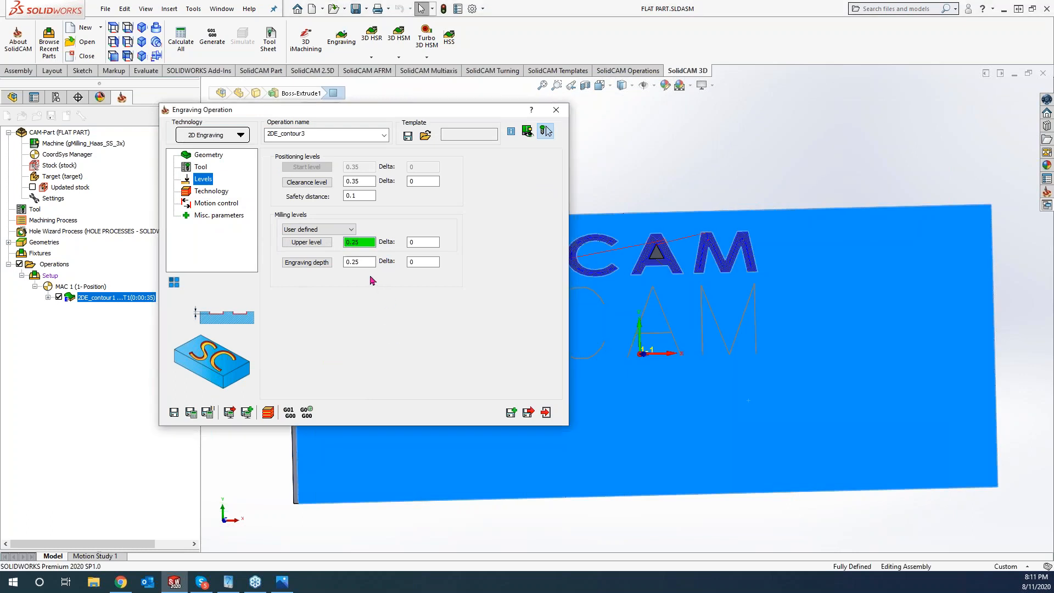
click(349, 262)
text(.0)
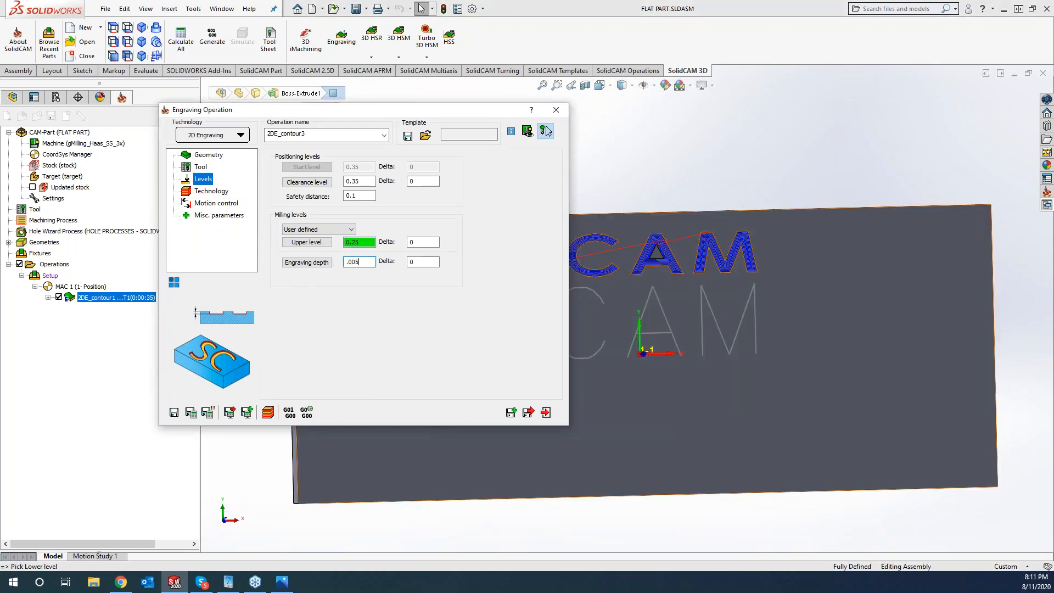
click(212, 192)
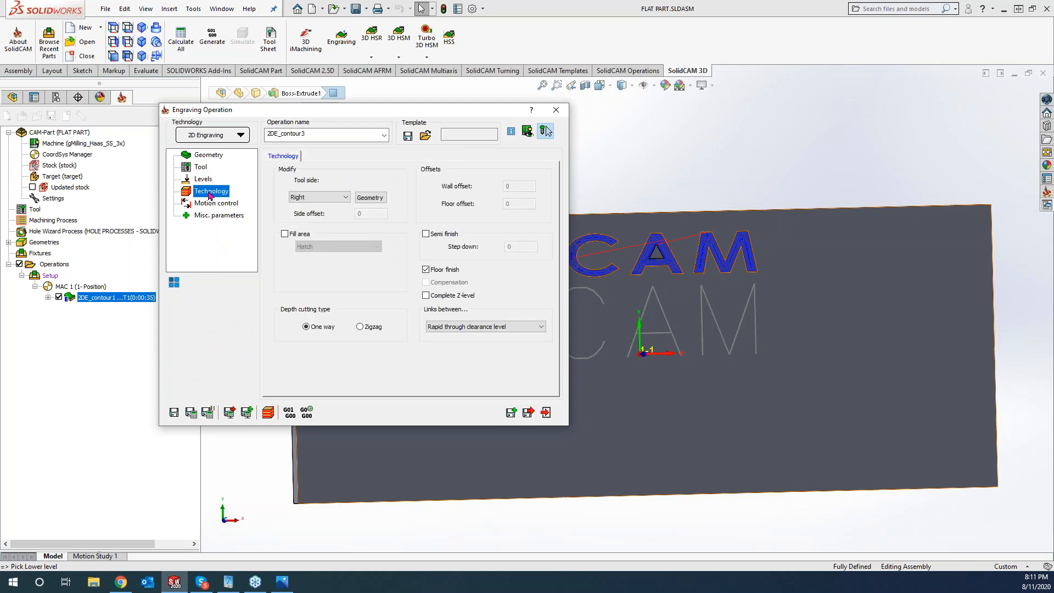
- Set tool side to Center and save and calculate the 2DE_contour3 toolpath
click(318, 197)
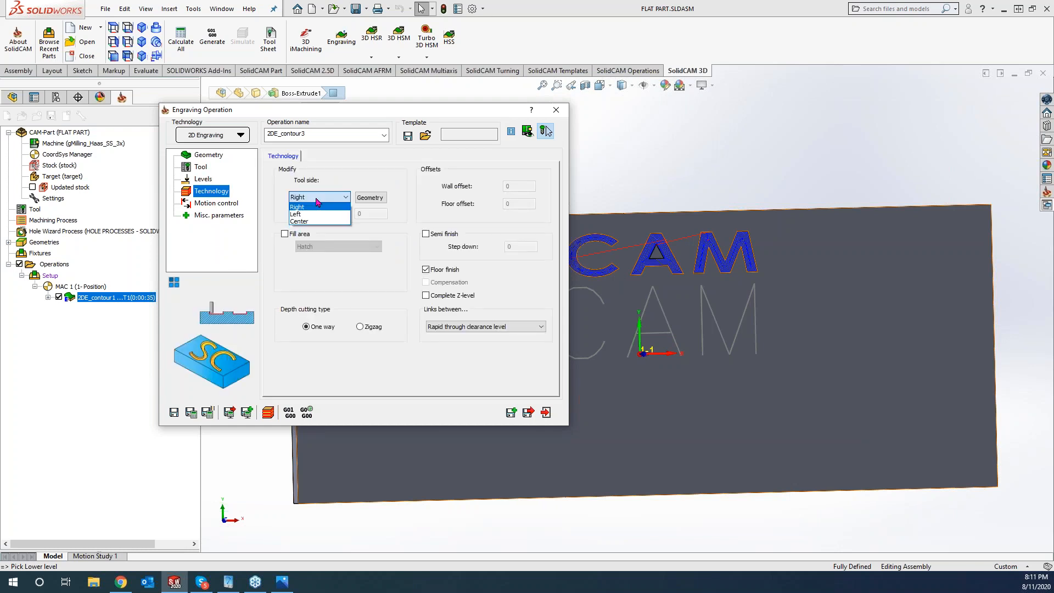
click(308, 221)
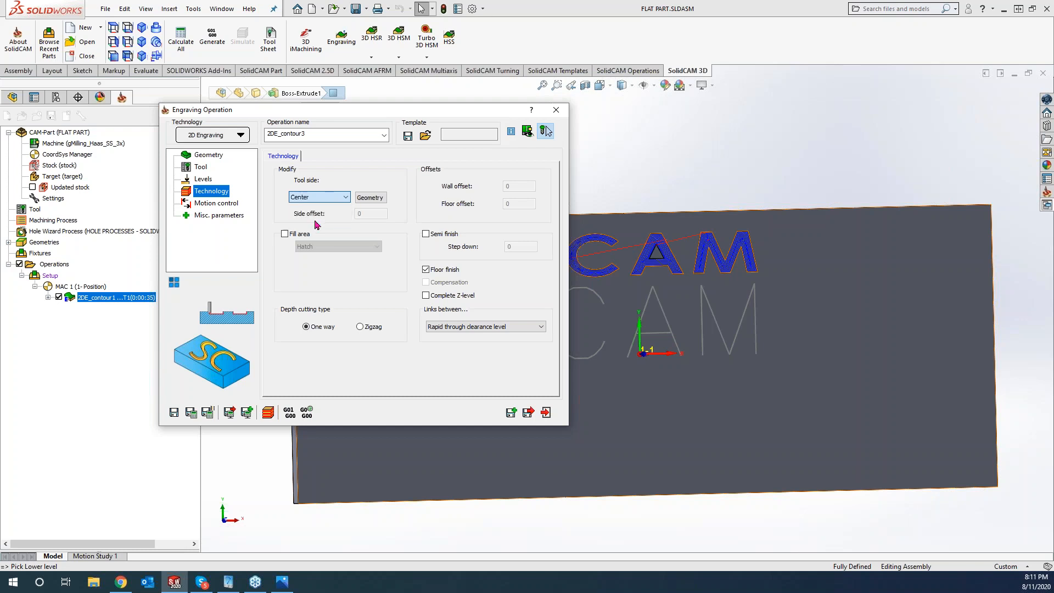
click(191, 412)
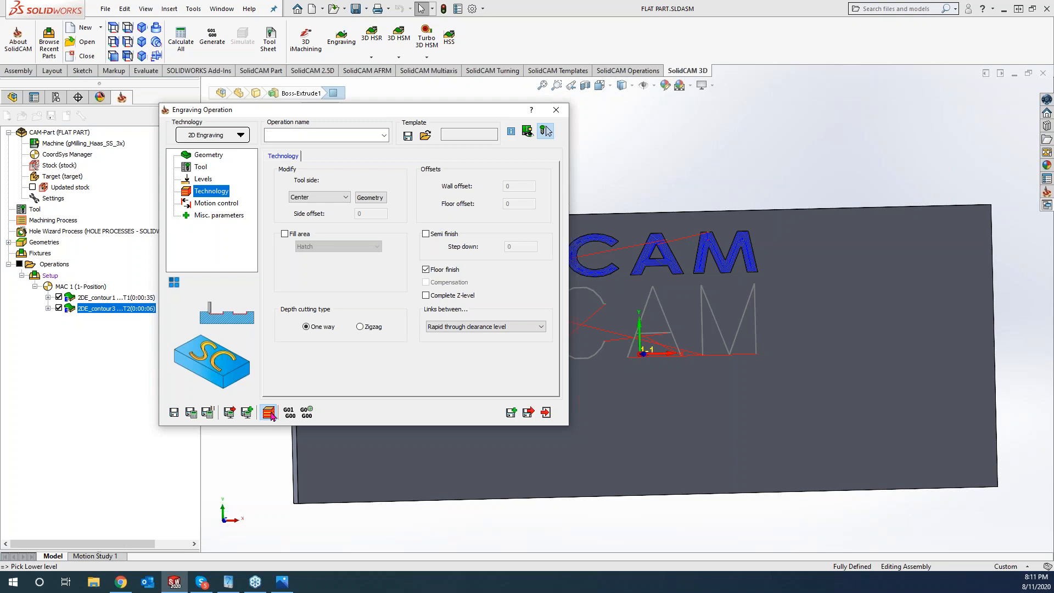
click(268, 412)
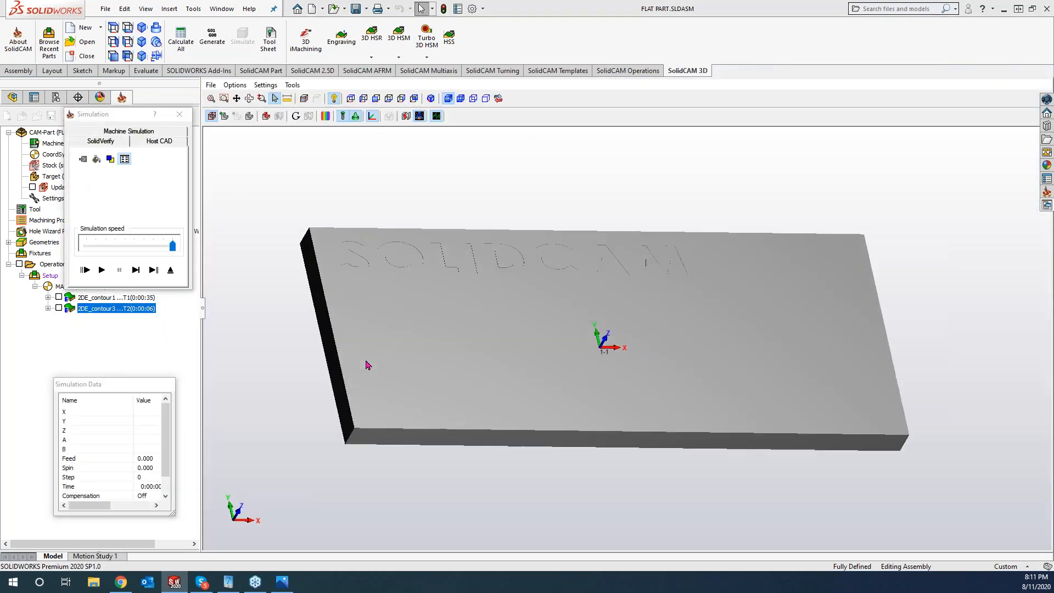
- Run the 2DE_contour3 simulation, replay it at a slower speed, then close the simulation
click(102, 270)
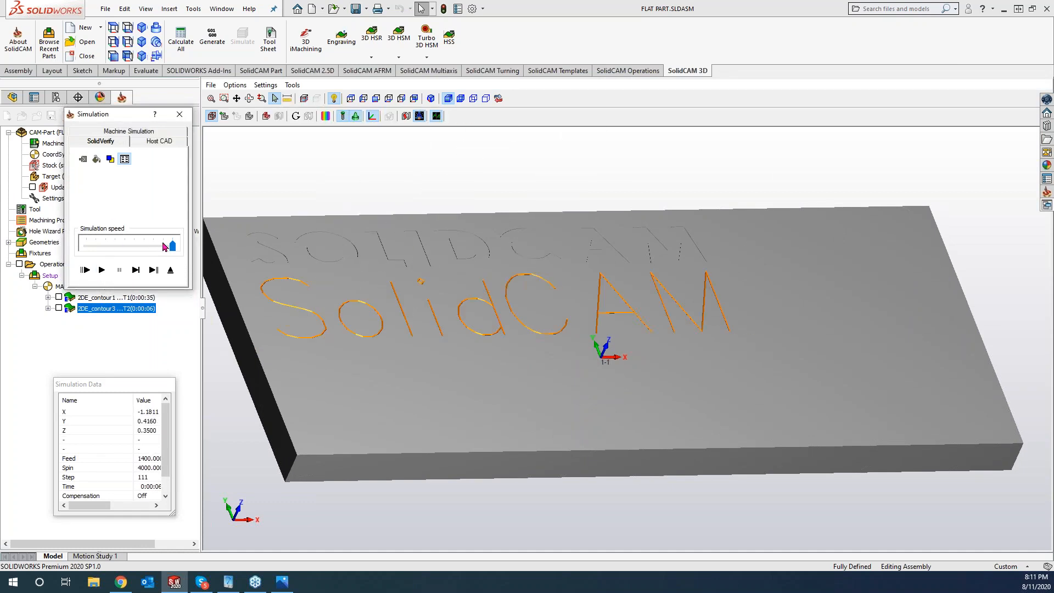
drag(173, 245, 115, 246)
click(102, 269)
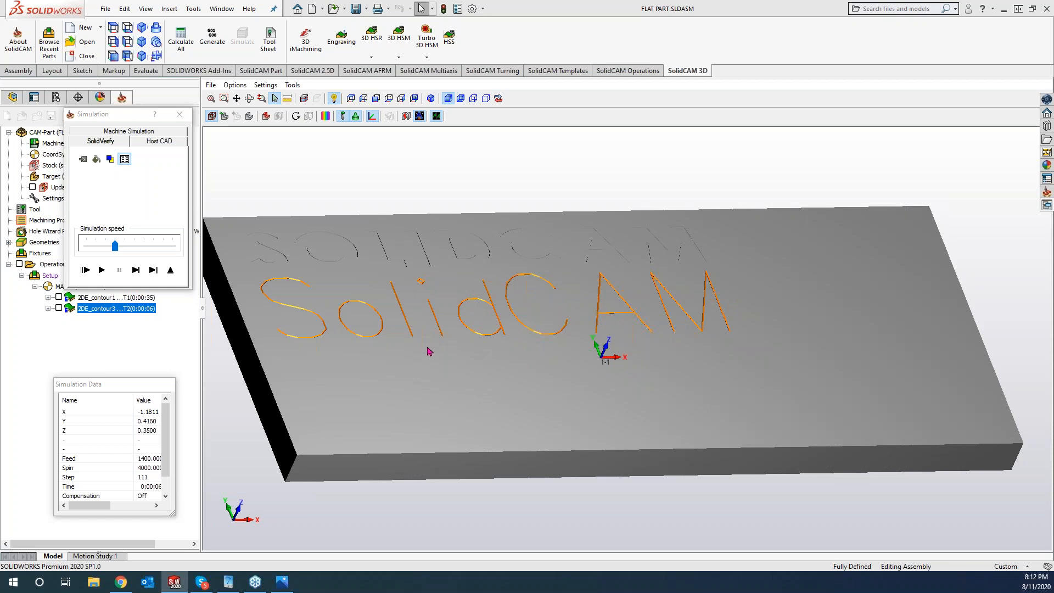
click(179, 115)
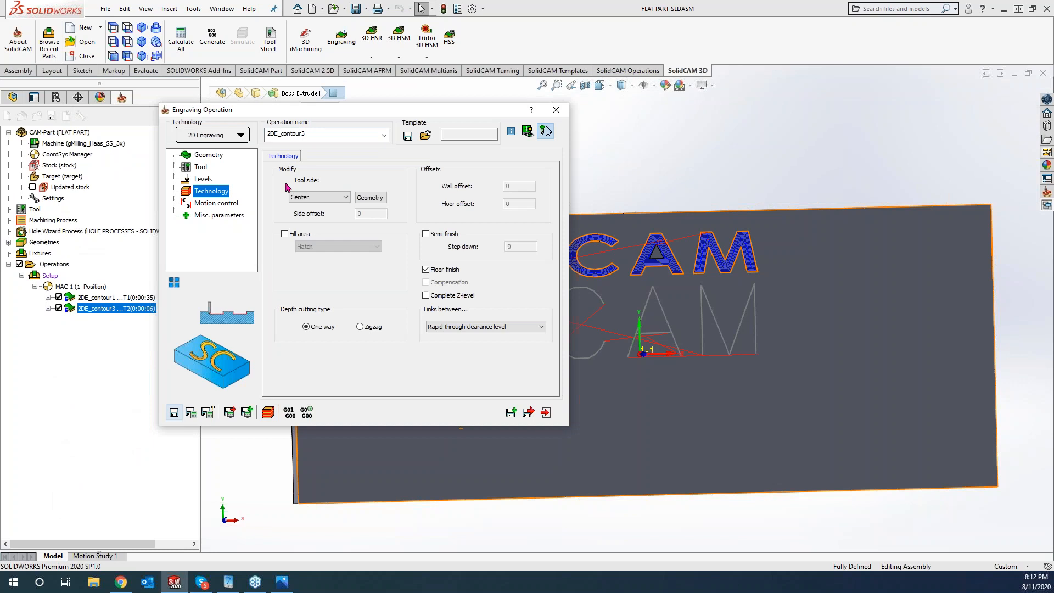
- Close the 2DE_contour3 settings and select the 2DE_contour1 engraving operation
click(557, 109)
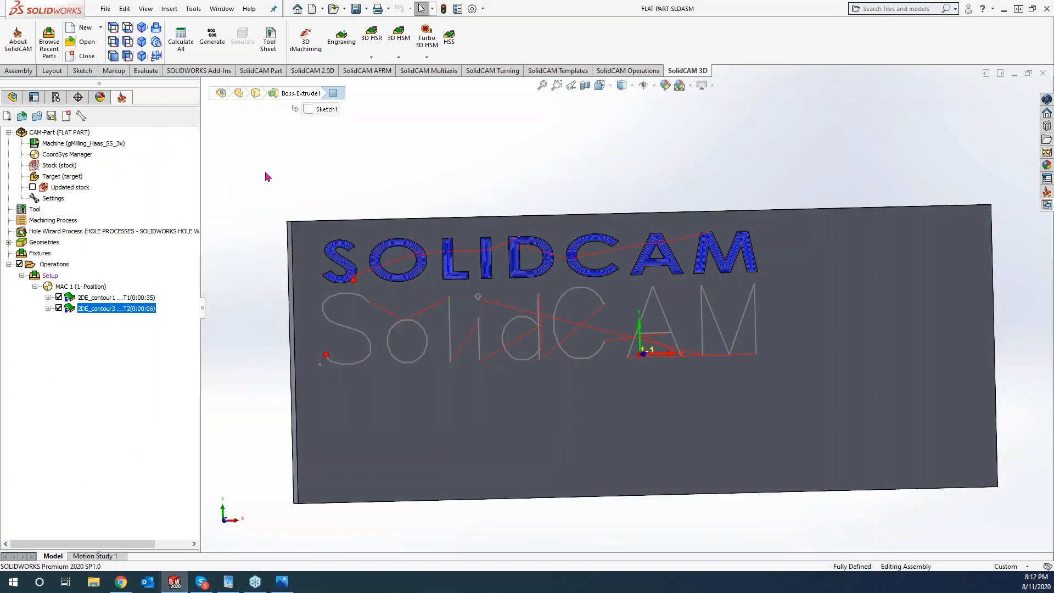
click(89, 299)
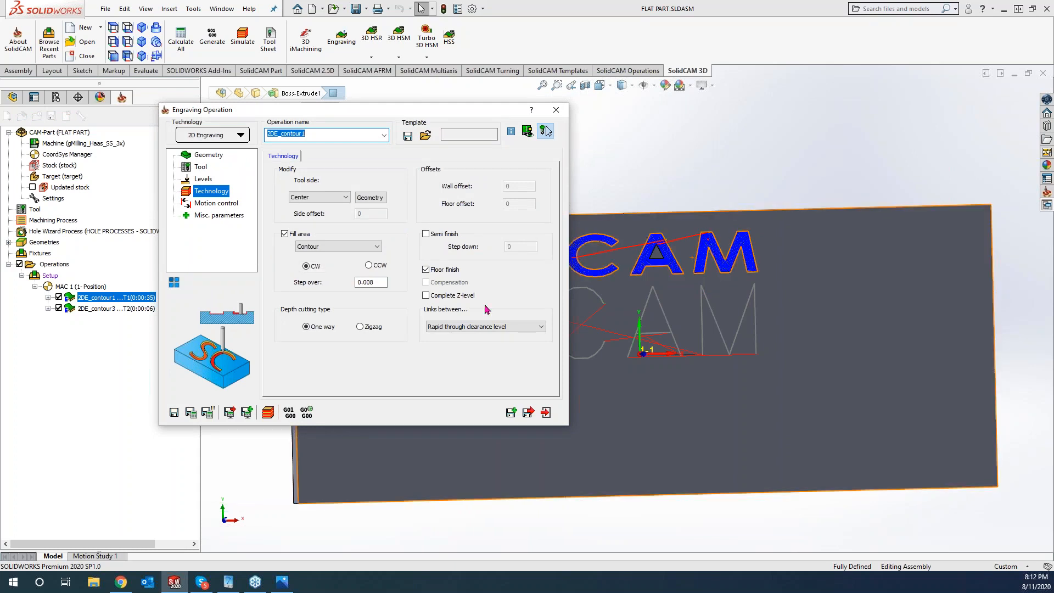
- Set 2DE_contour1's Fill area to Middle line only, recalculate it, and zoom to inspect the toolpath
click(353, 247)
click(341, 272)
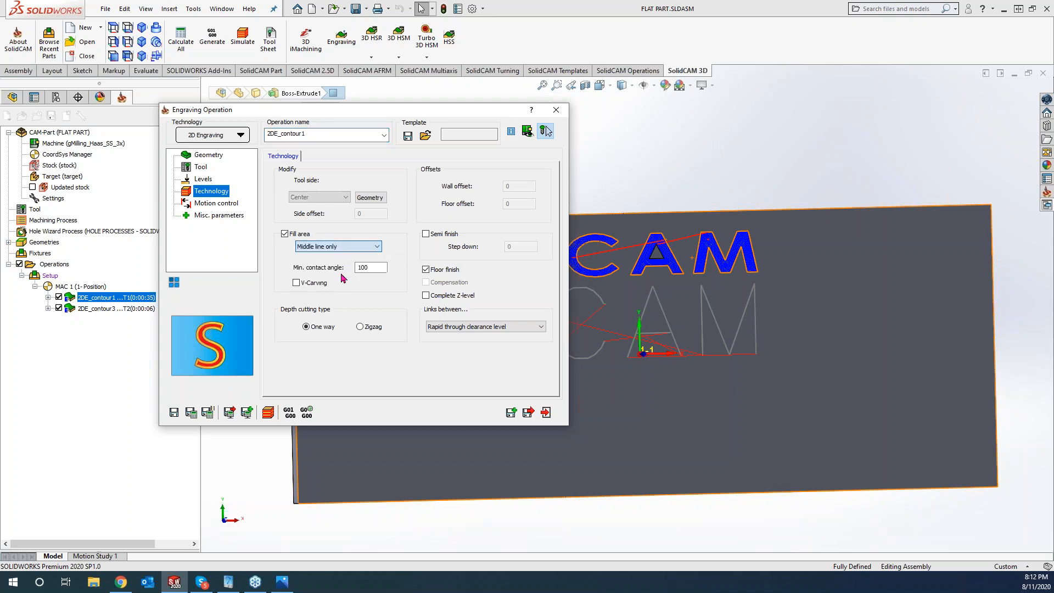
click(192, 413)
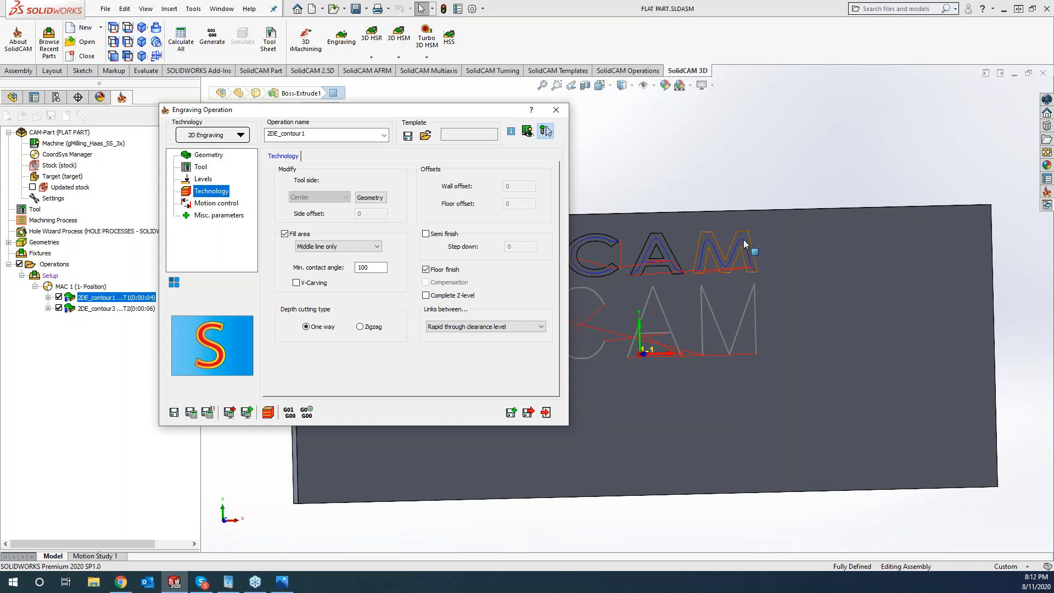
scroll(744, 244, down, 5)
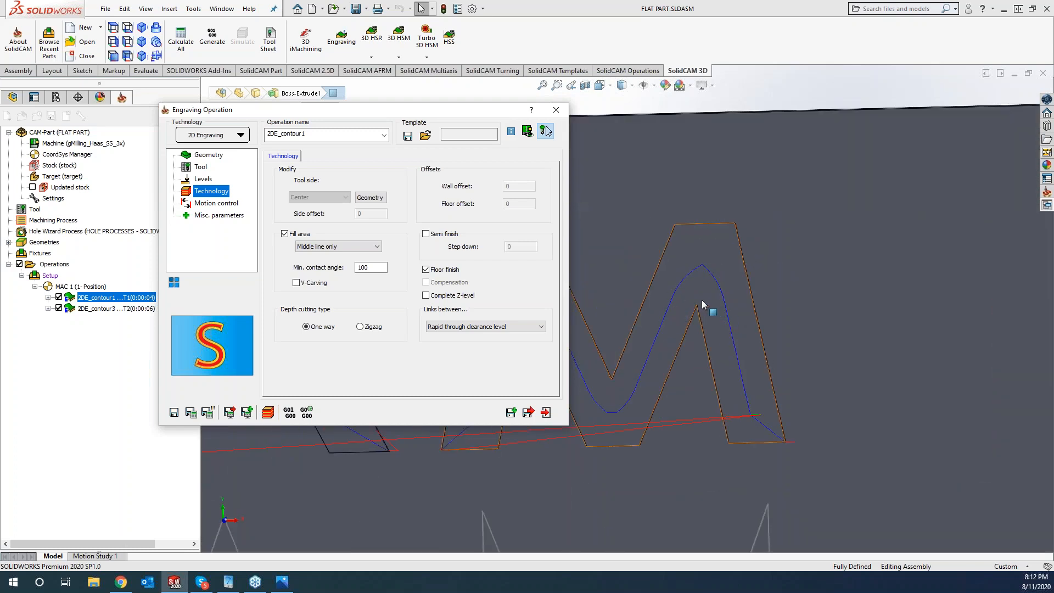
scroll(702, 300, up, 5)
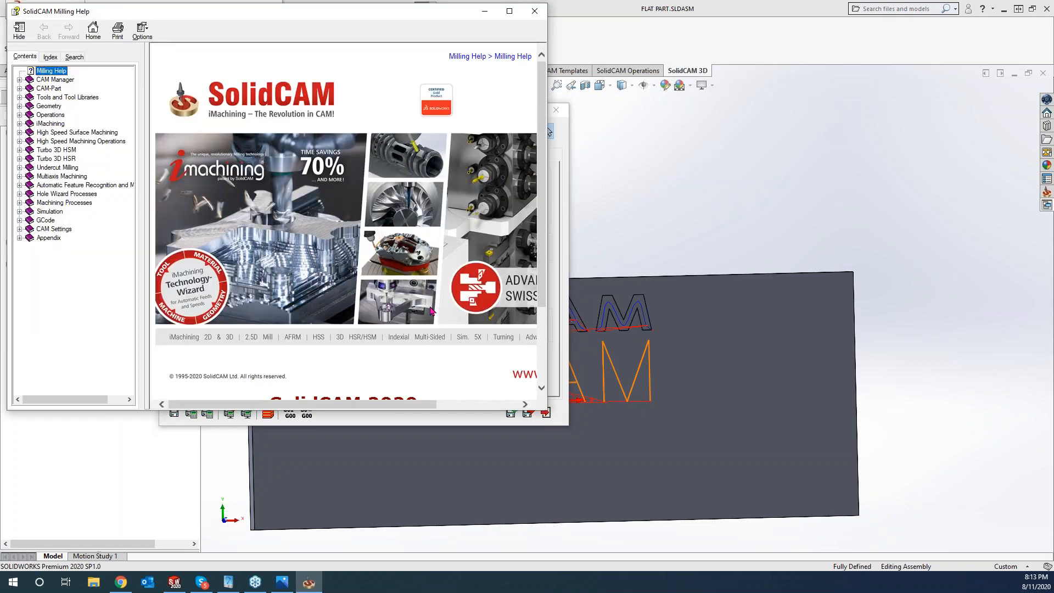
- Close Milling Help and read the What's This help for the minimum contact angle setting
click(536, 11)
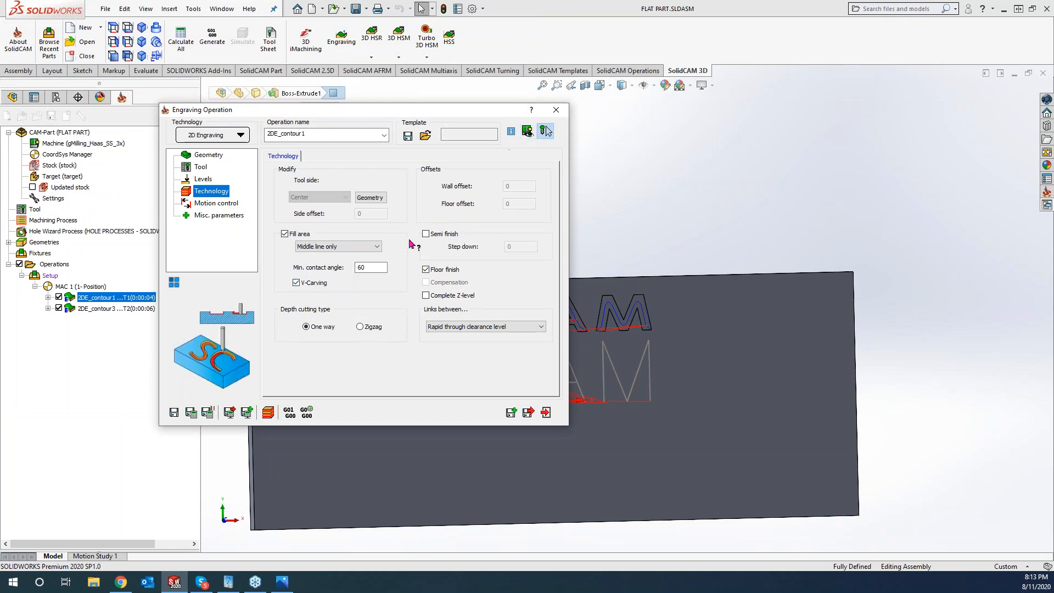
click(375, 268)
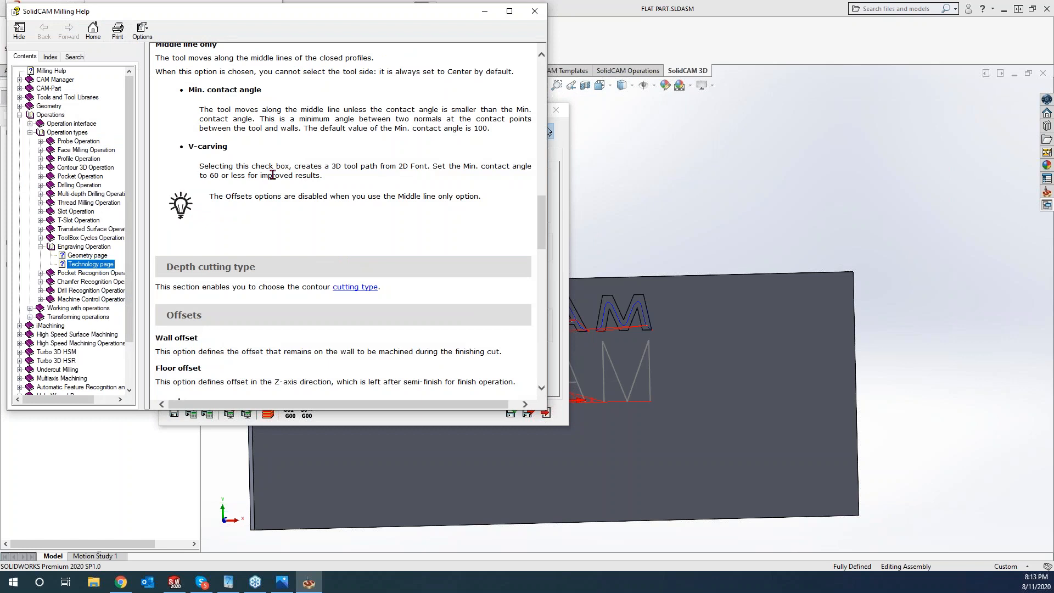
scroll(373, 195, up, 1)
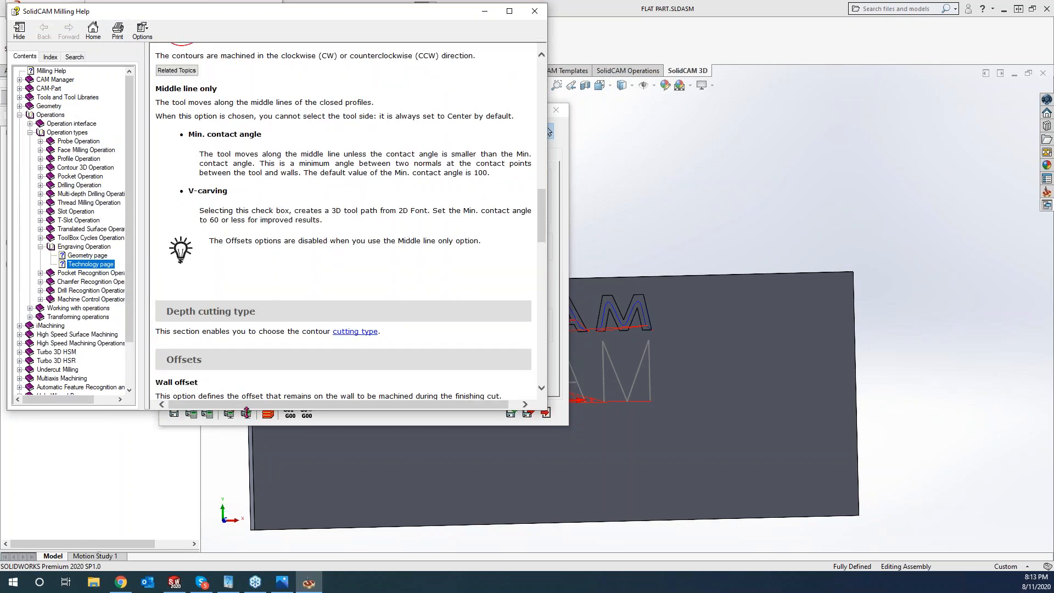
drag(248, 408, 272, 406)
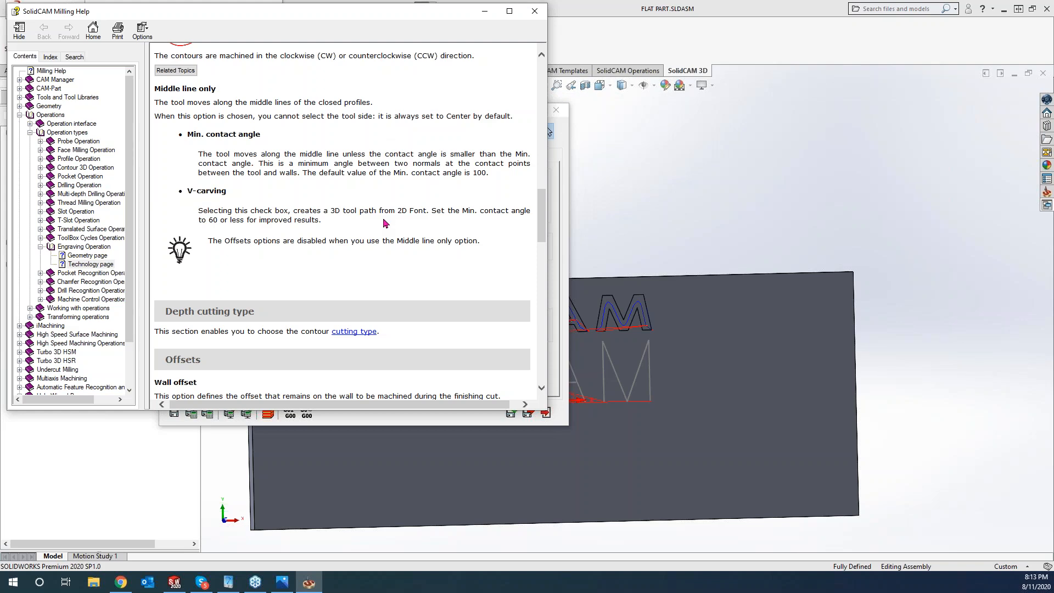
click(121, 582)
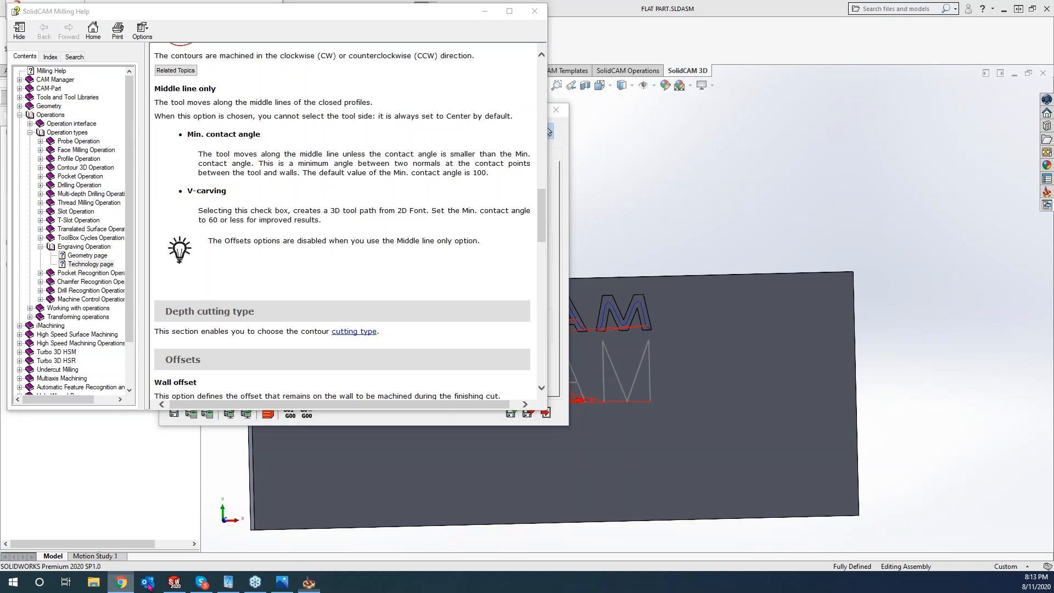
- Search Google for 'v carving in wood' in a new tab
click(279, 10)
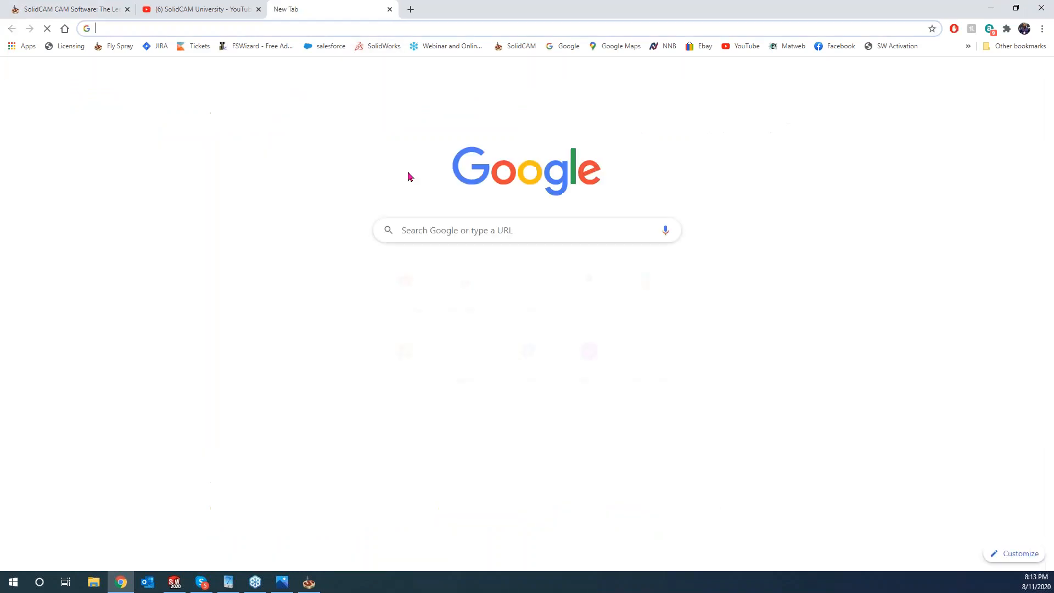
click(470, 232)
text(v)
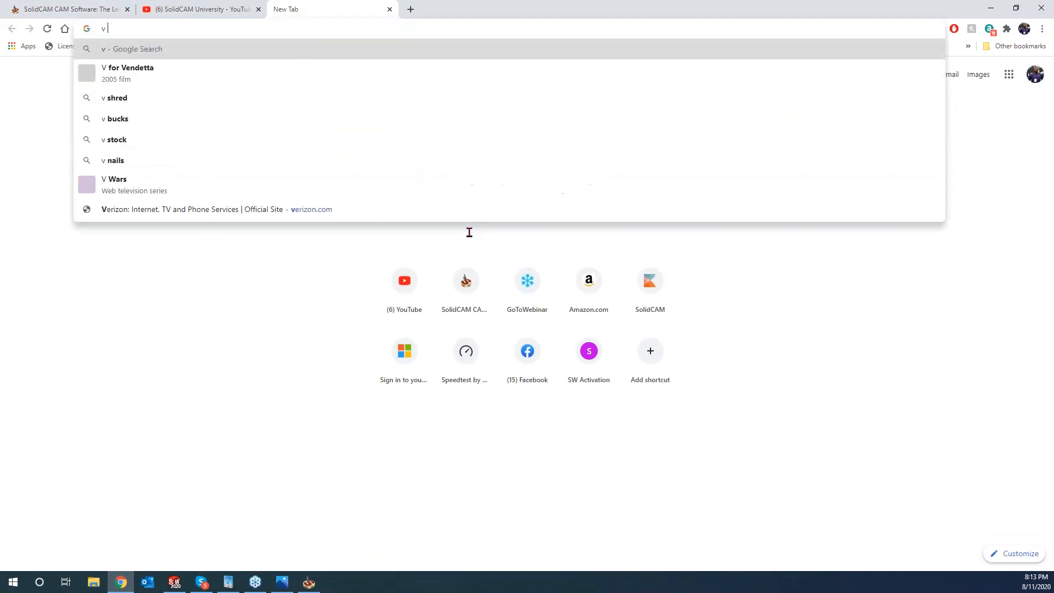
text( carvi)
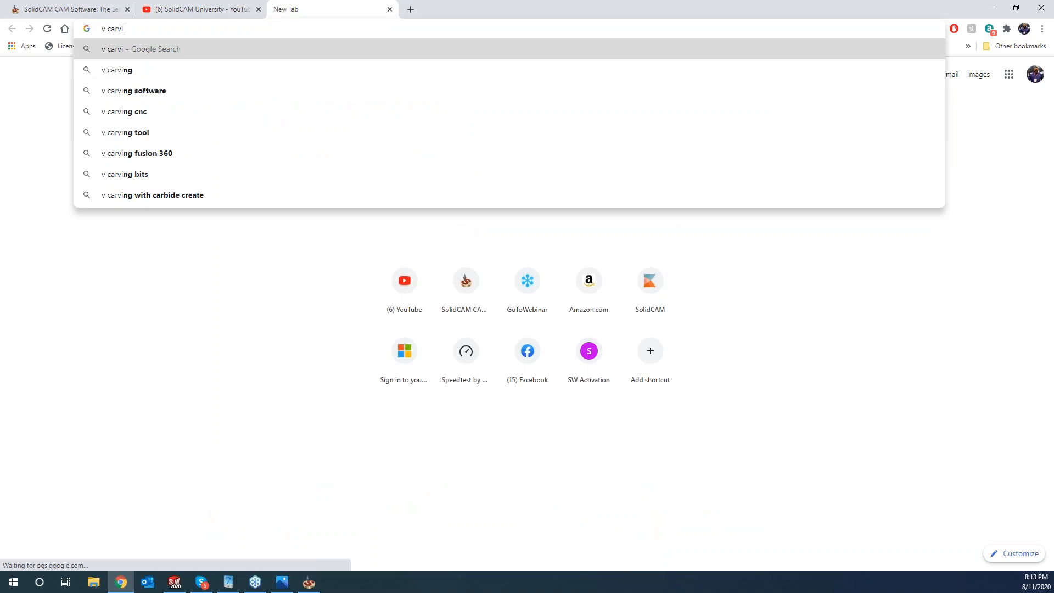
text(ng in wo)
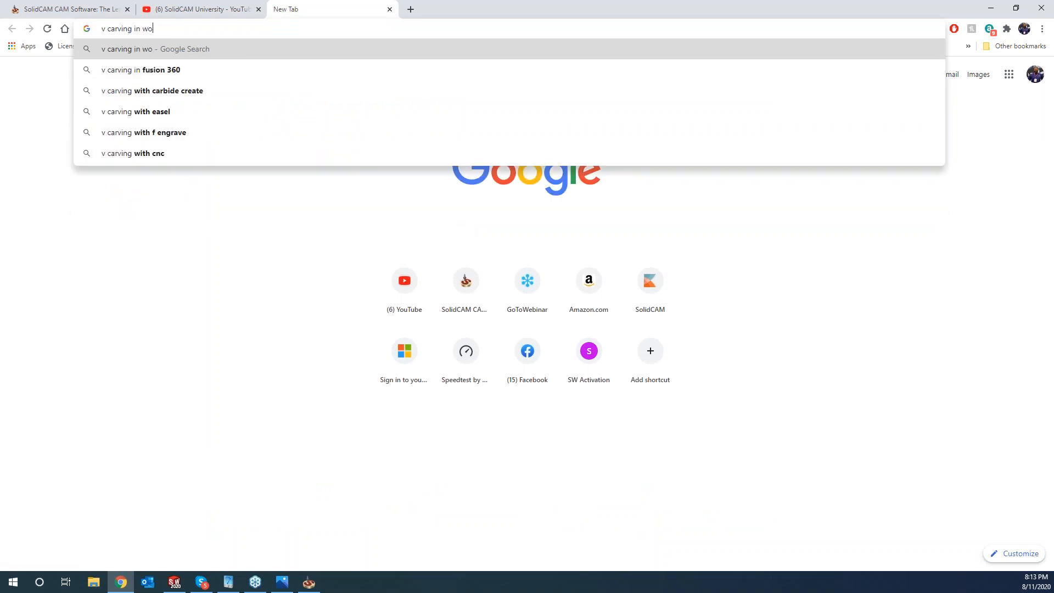
text(od)
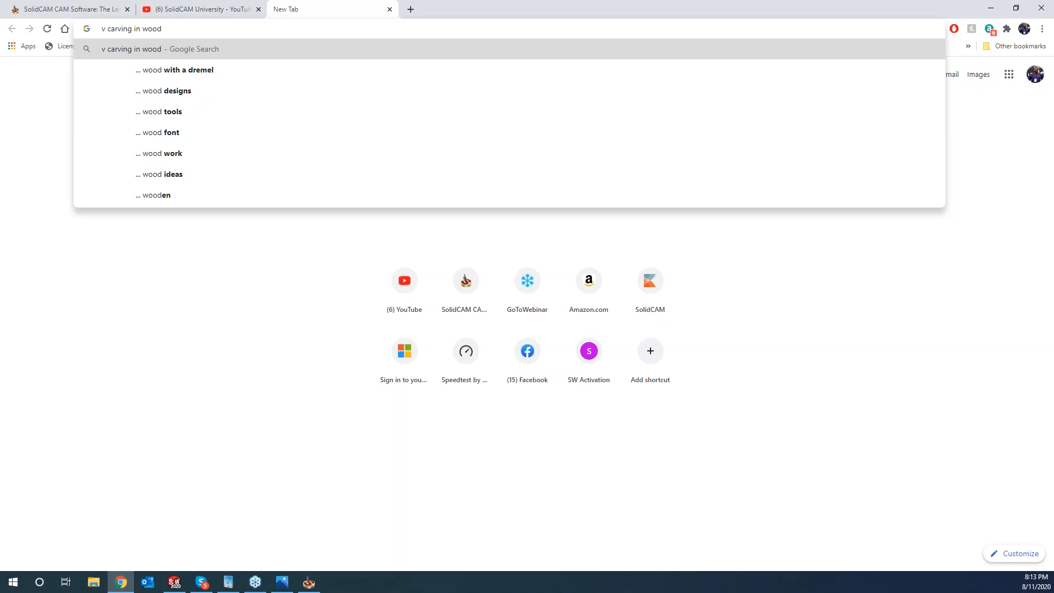
key(Return)
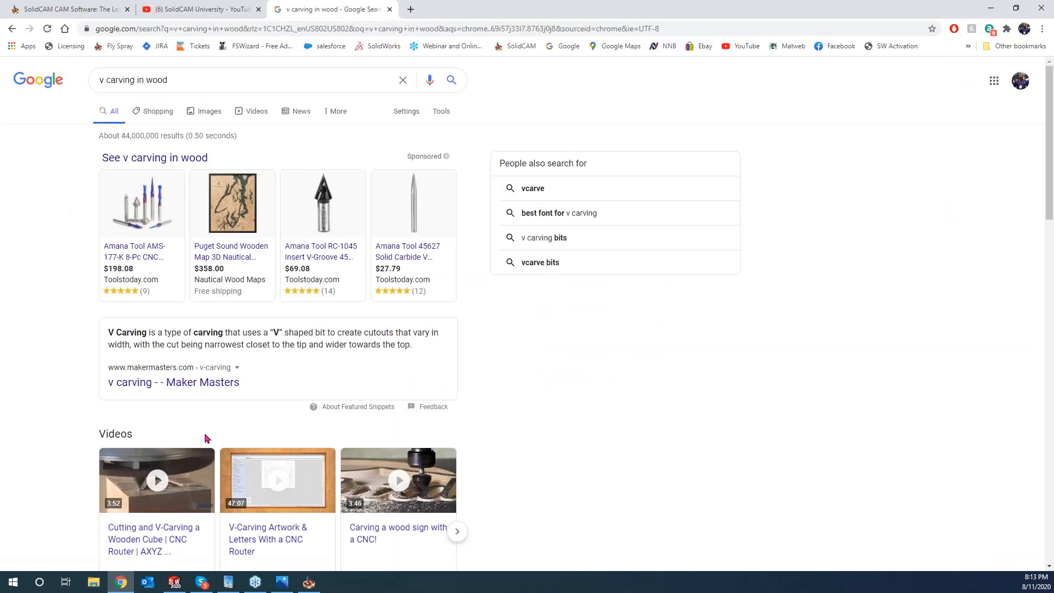
- Browse the image results, previewing V-carved lettering examples like the blue NE sign, then minimize the browser
click(201, 111)
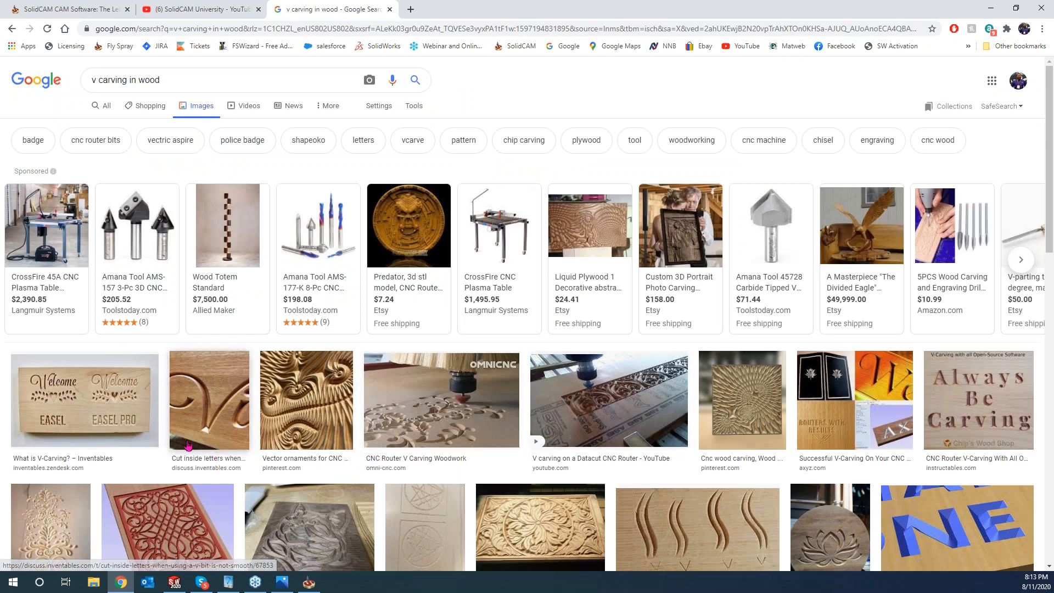
scroll(194, 413, down, 1)
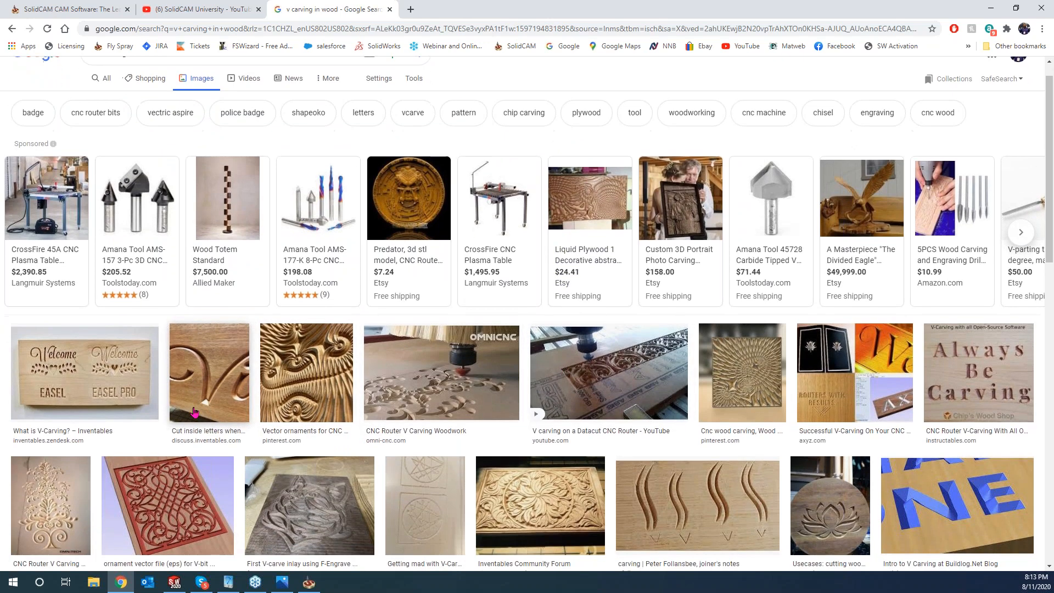
click(208, 372)
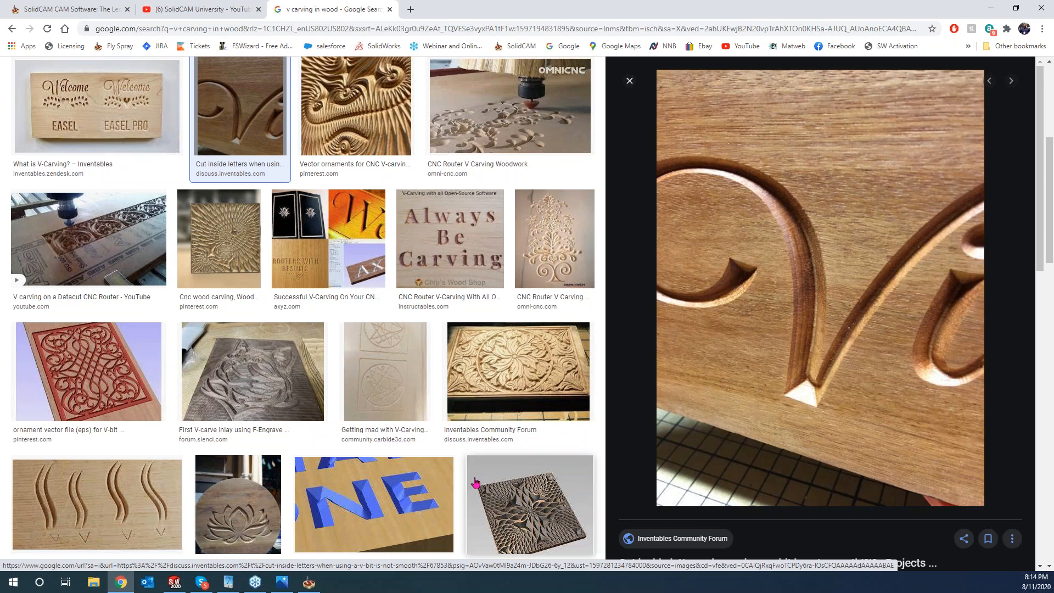
click(374, 502)
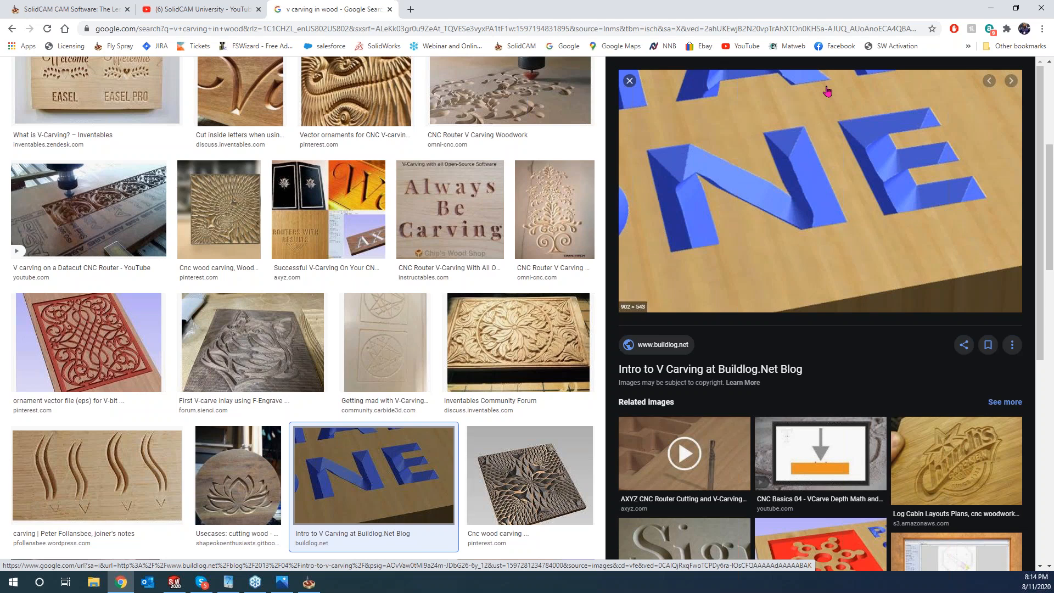
click(990, 8)
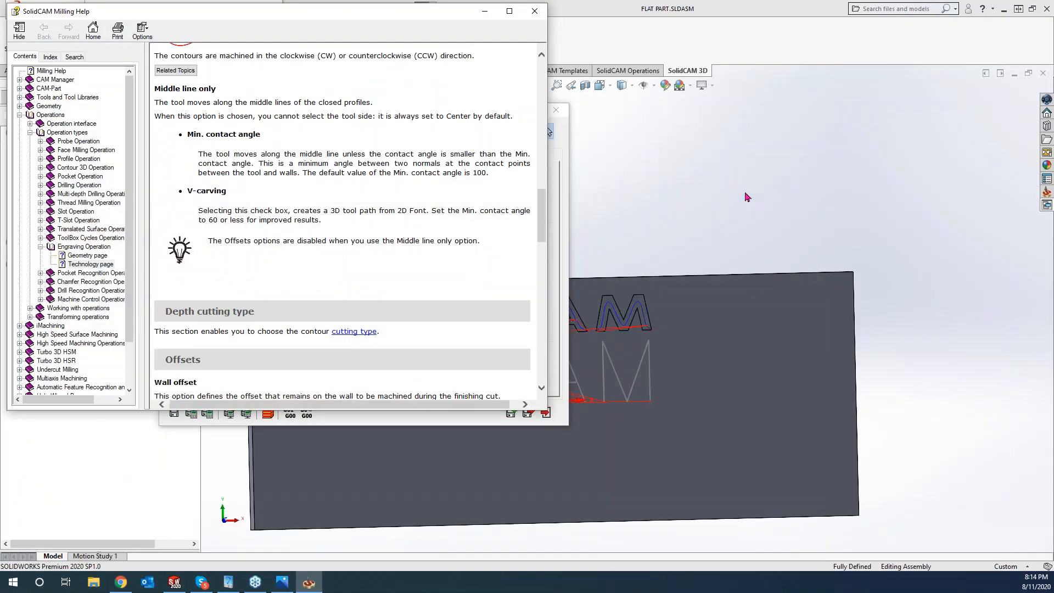
- Close Help, discard the unsaved engraving operation, and hide both engraving toolpaths
click(535, 10)
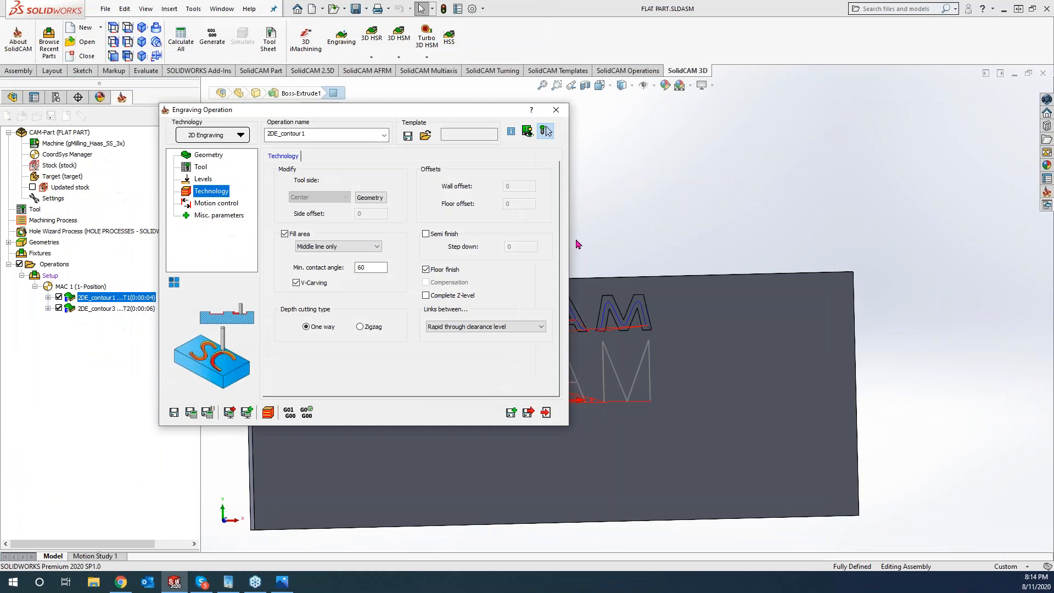
click(557, 109)
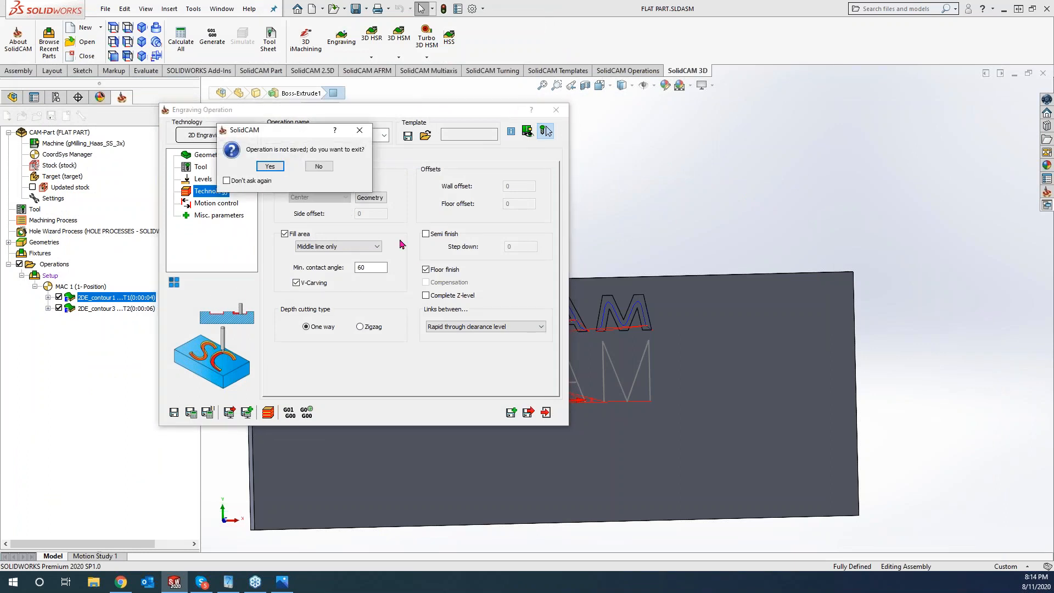
click(270, 166)
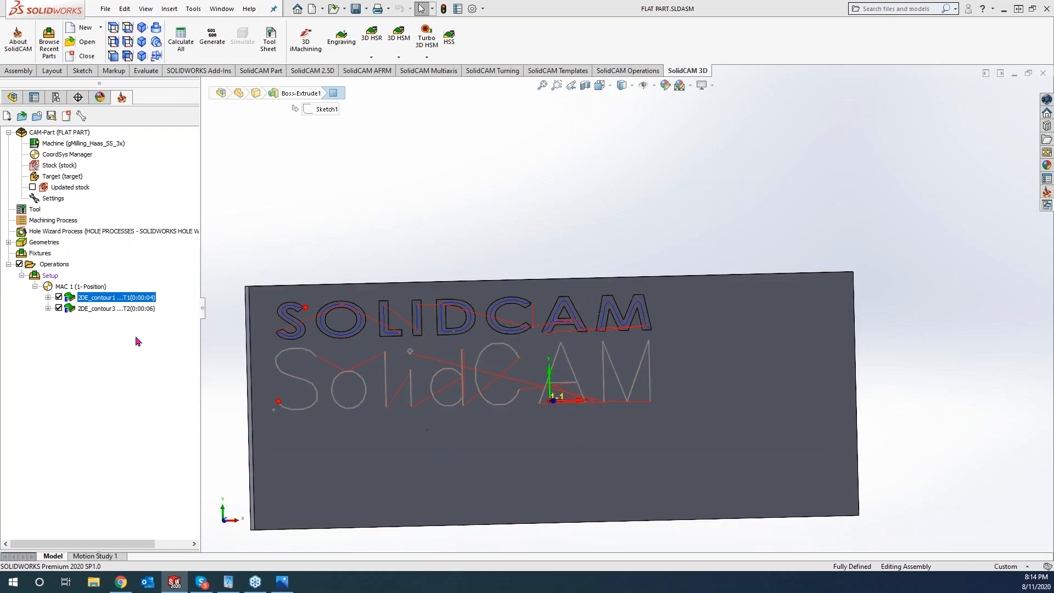
click(59, 297)
click(59, 308)
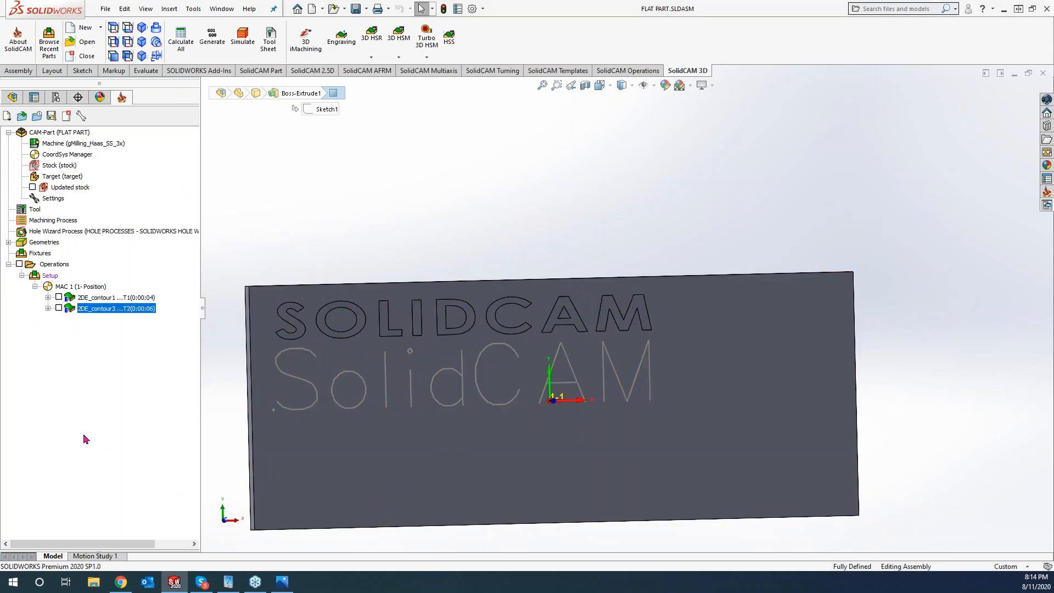
- Start a Profile operation whose contour4 geometry holds the 11 chains of the single-line SolidCAM text
click(317, 73)
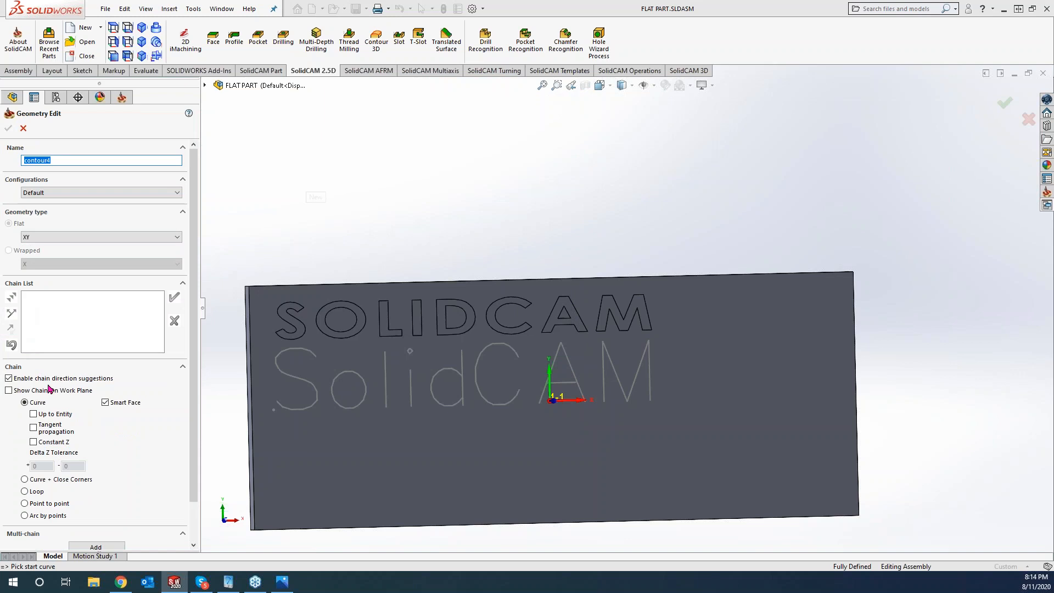
click(95, 547)
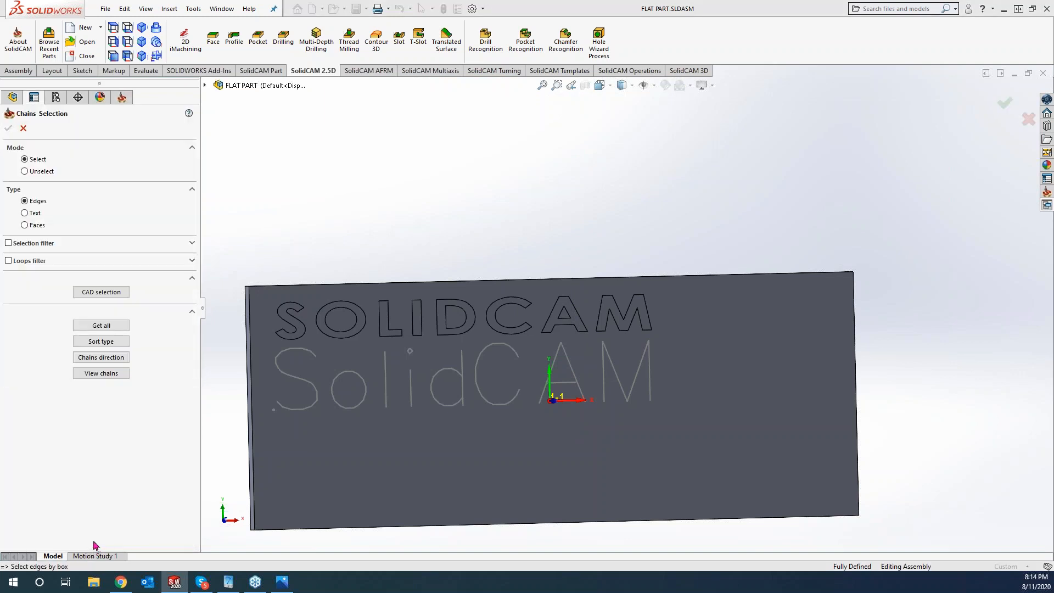
click(25, 214)
click(341, 407)
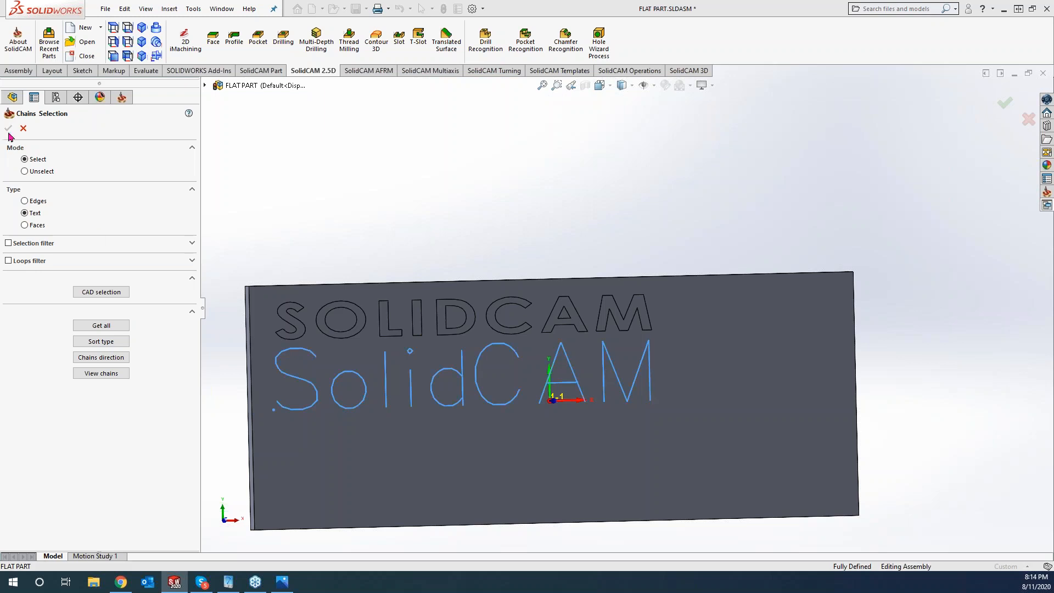
click(8, 129)
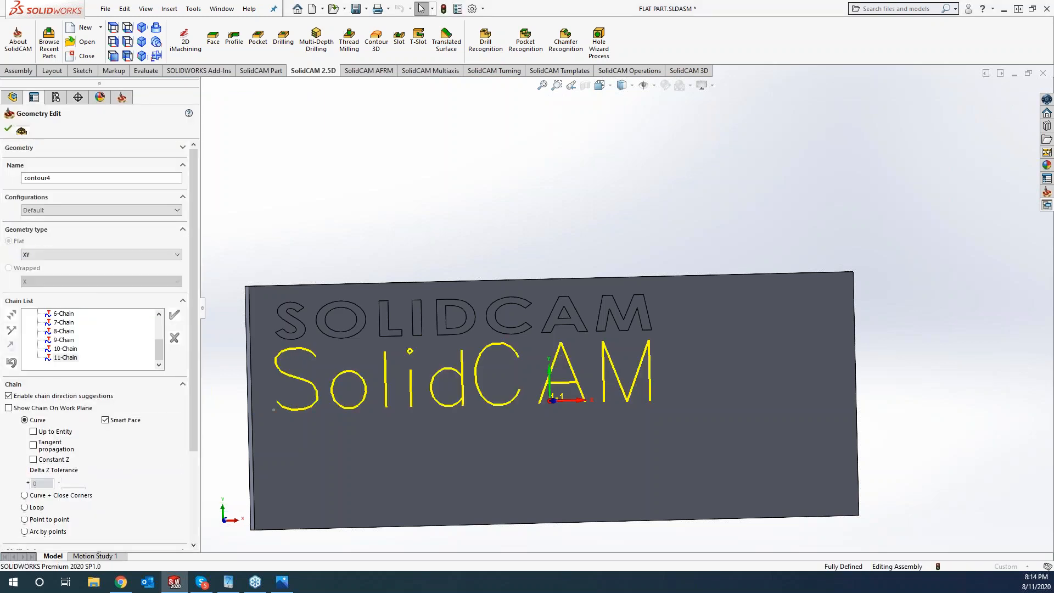
click(8, 128)
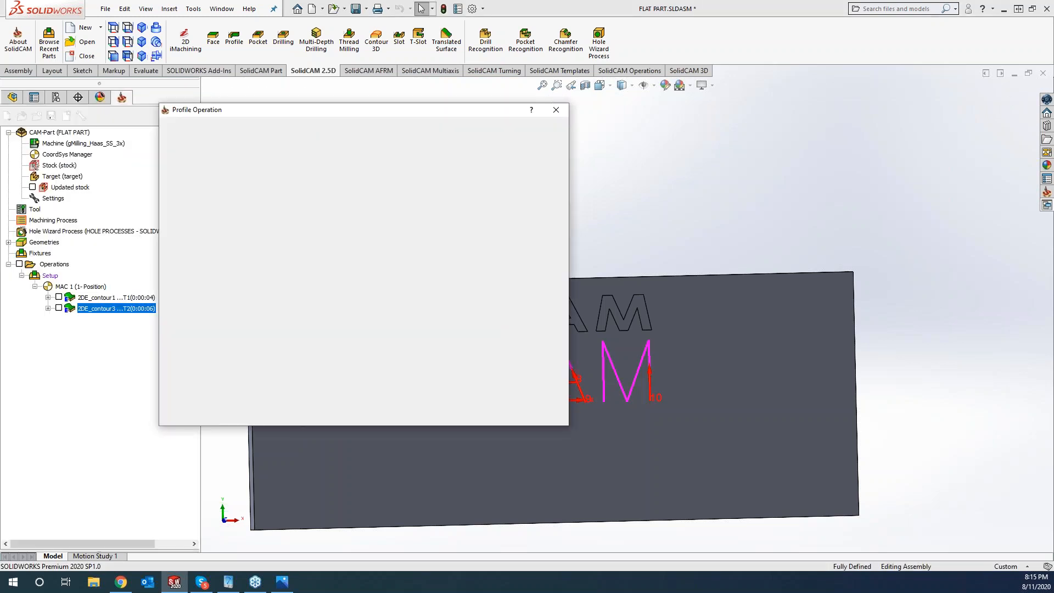
- Assign tool 2, the 90° spot drill, and take the upper level from the part's top face
click(200, 167)
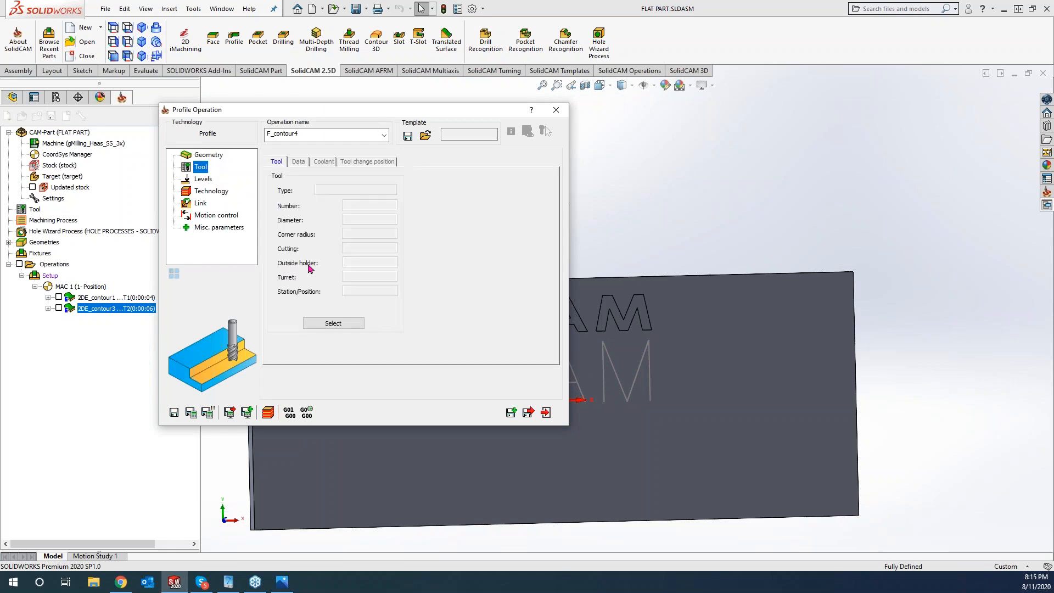
click(324, 323)
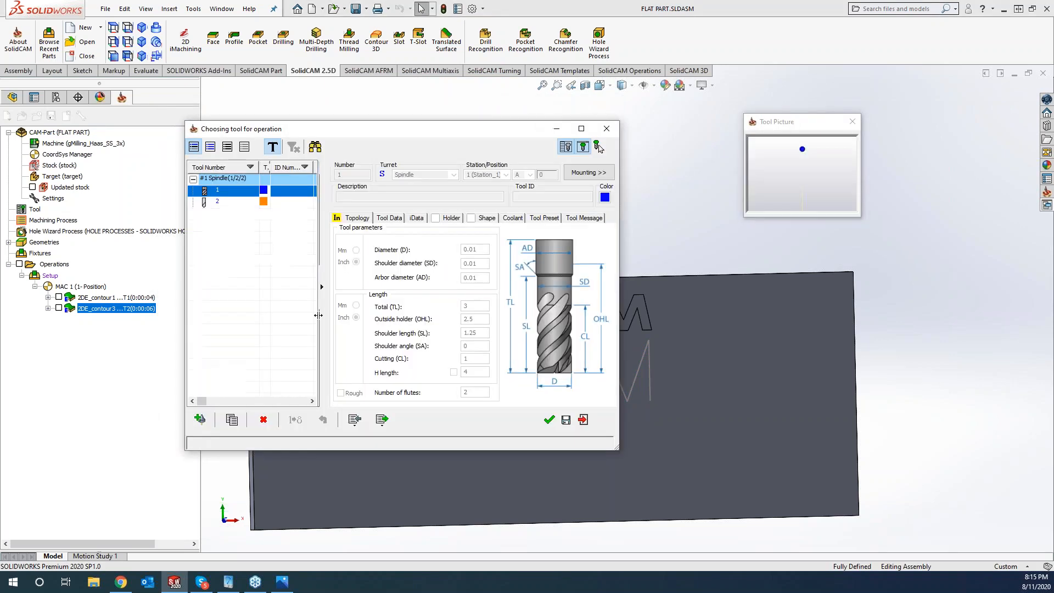
click(550, 421)
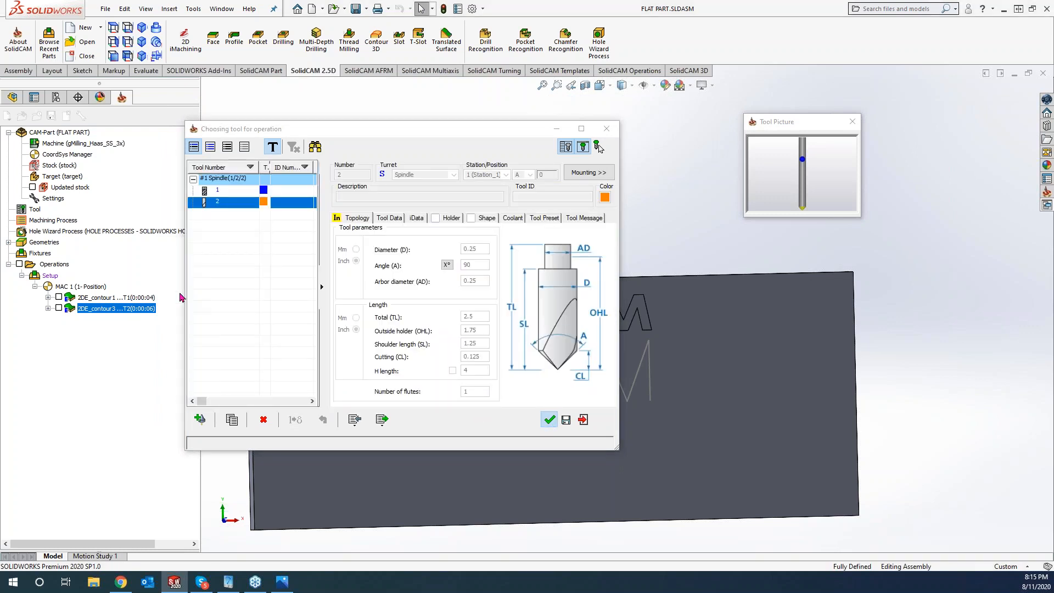
click(203, 180)
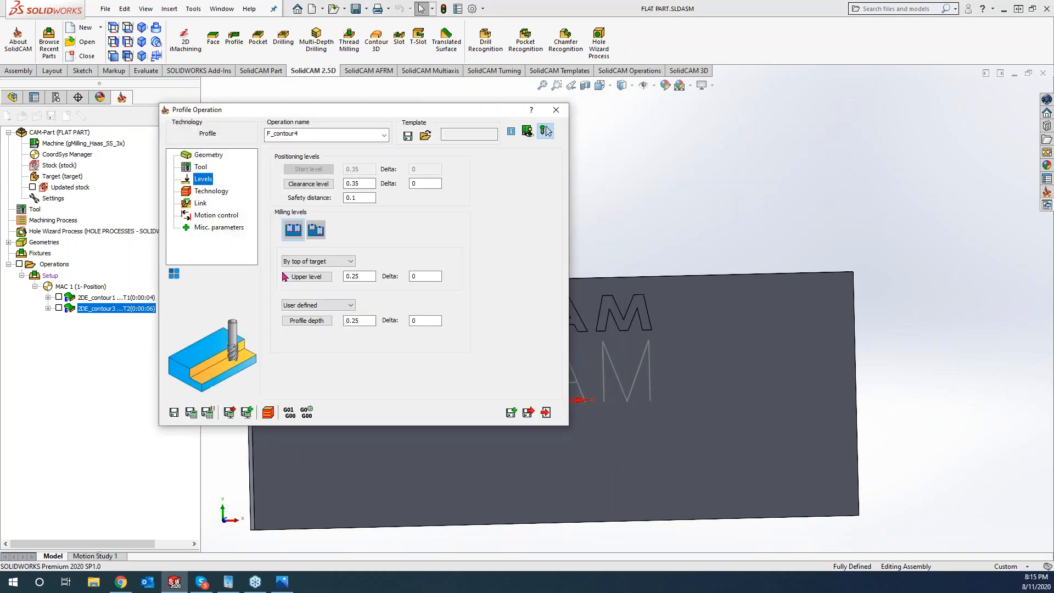
click(677, 412)
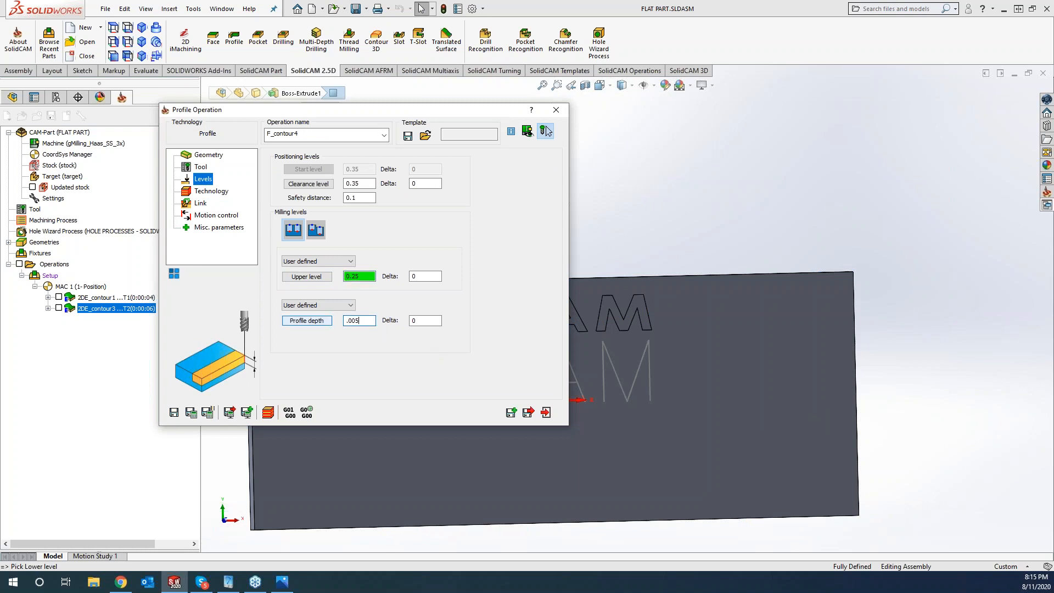
- Set the tool side to Center, then save, calculate and close the F_contour4 toolpath
click(208, 192)
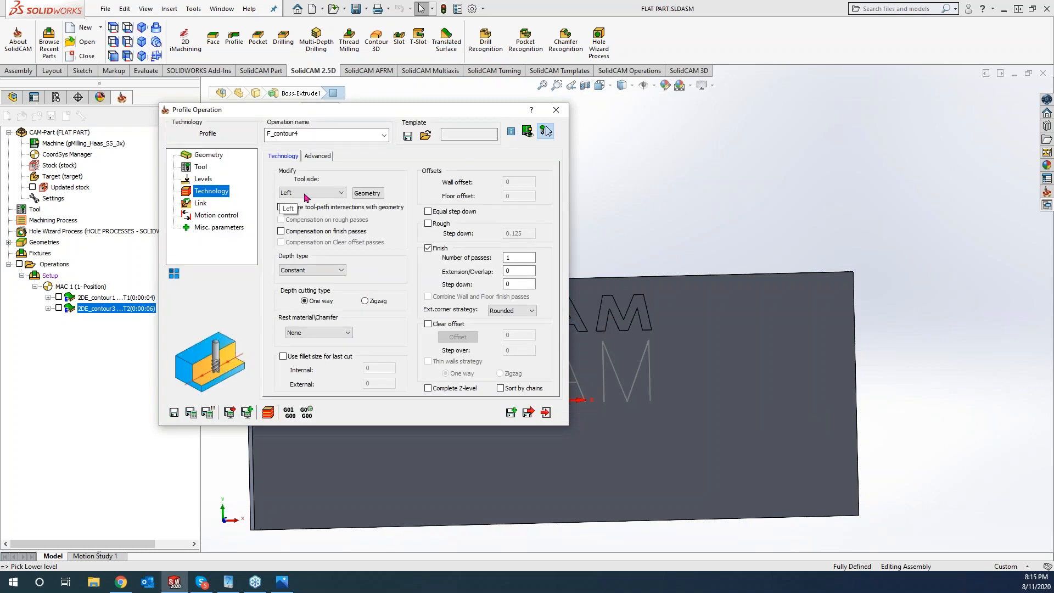
click(306, 193)
click(306, 218)
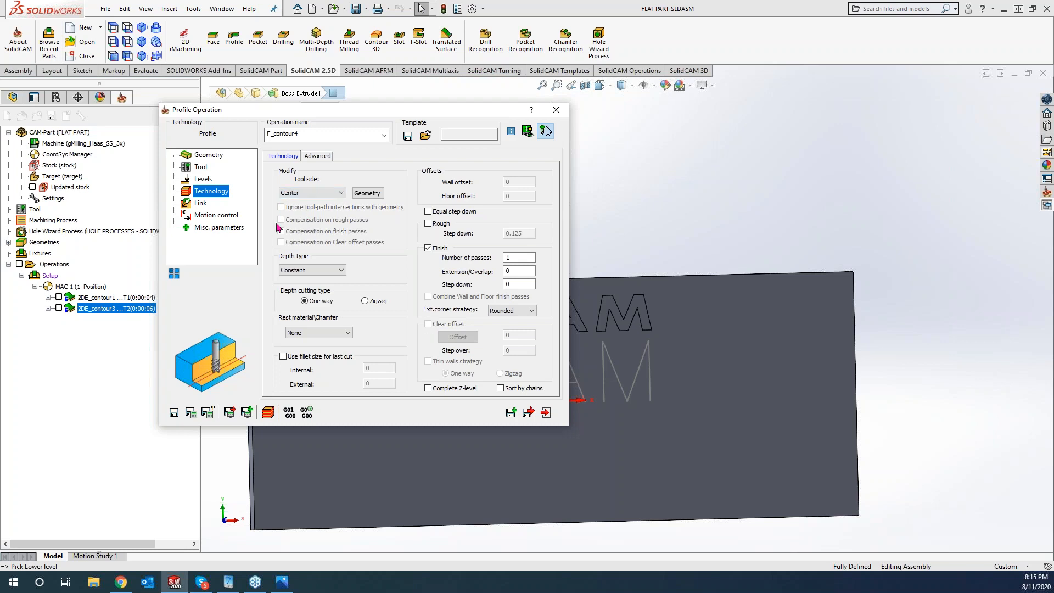
click(192, 413)
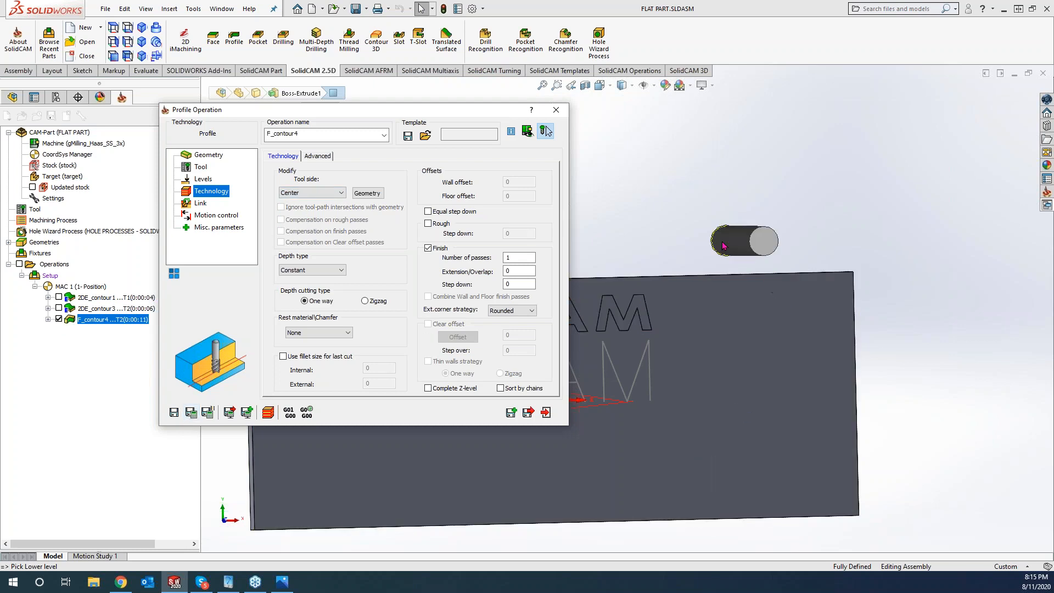
drag(723, 246, 712, 188)
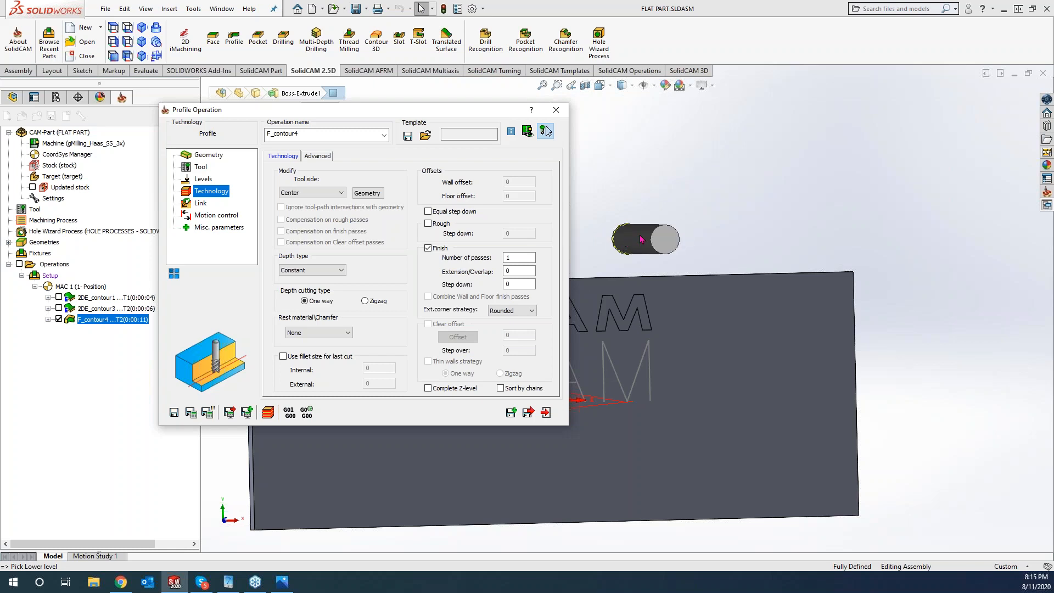
click(554, 111)
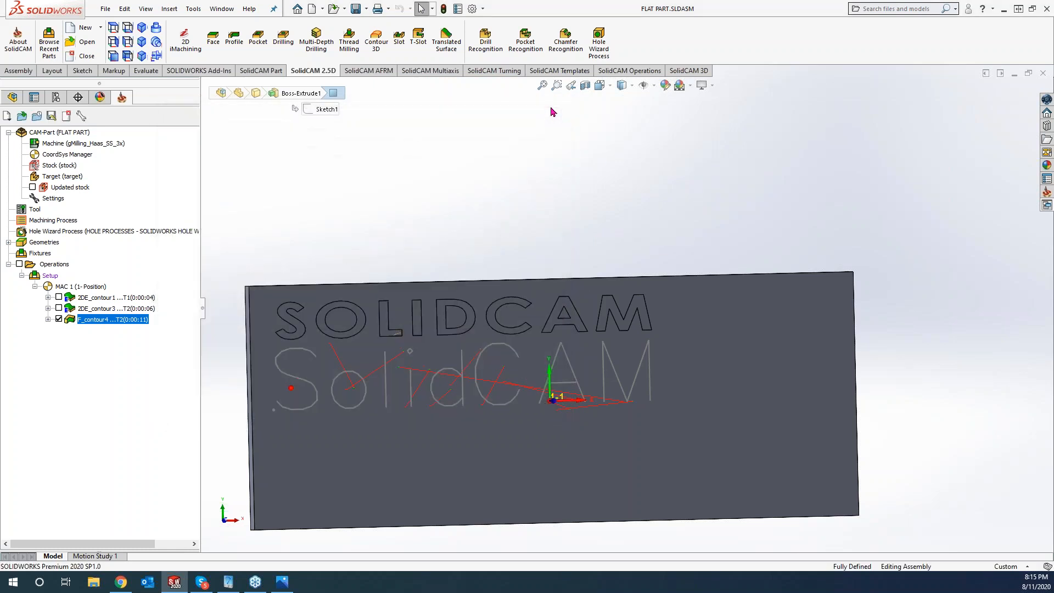
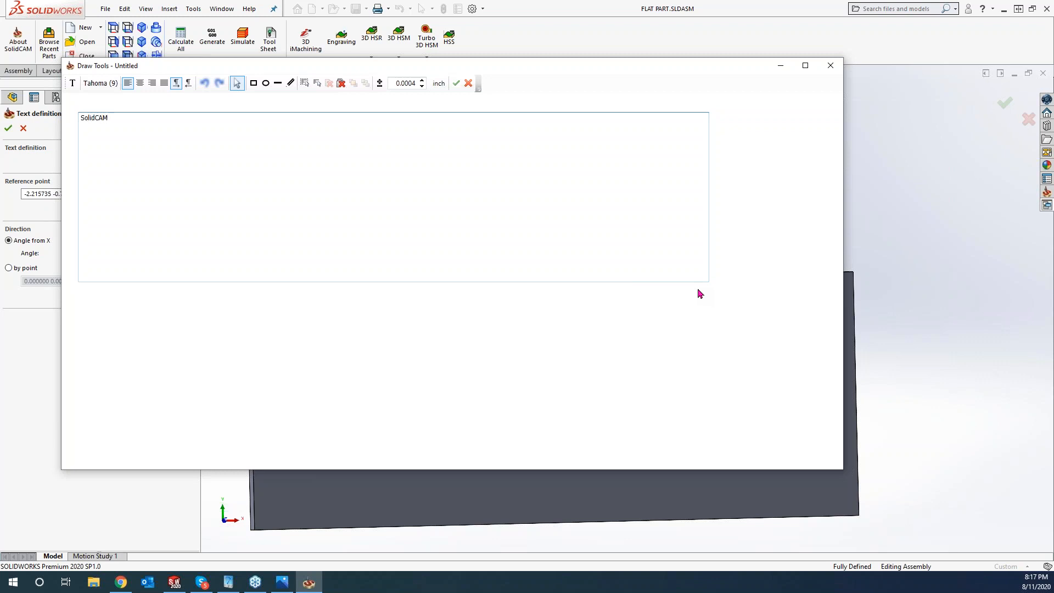
- Switch the engraving text to the DPS Schrift Single DPSSchrift font at size 18
click(101, 85)
drag(378, 247, 377, 220)
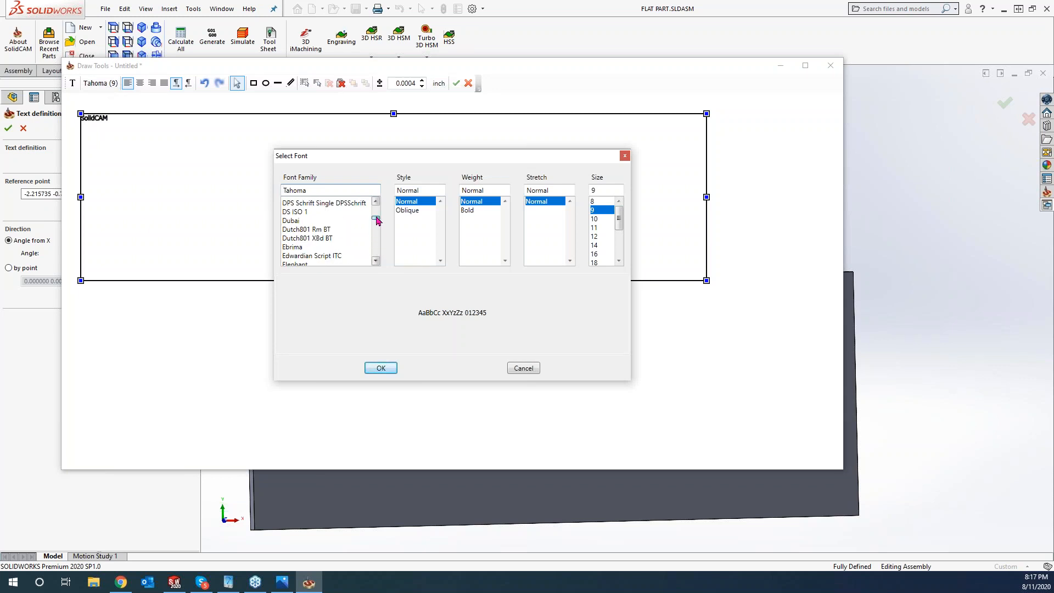
click(344, 205)
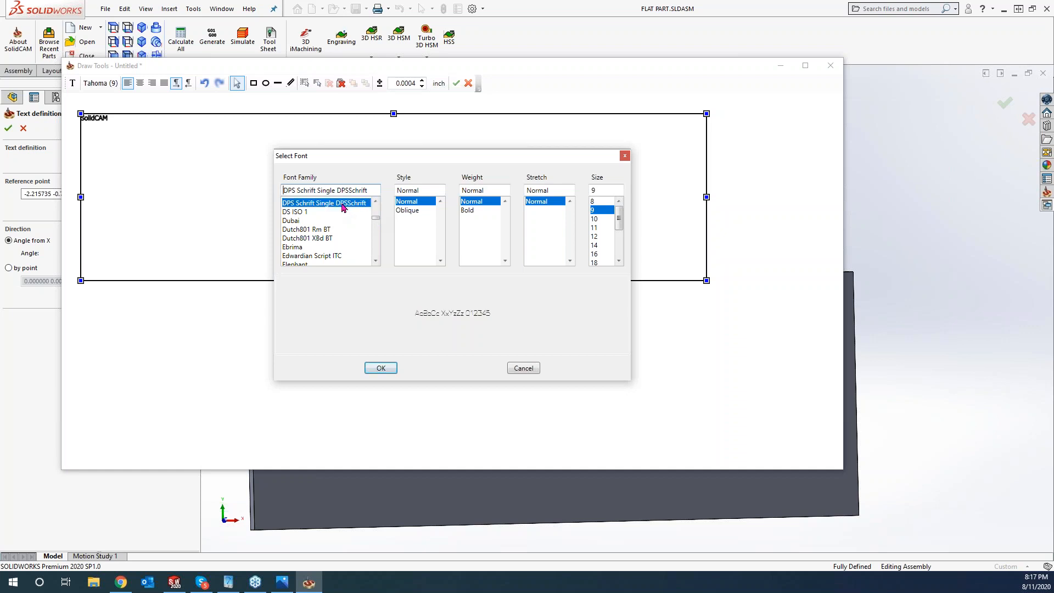
click(602, 263)
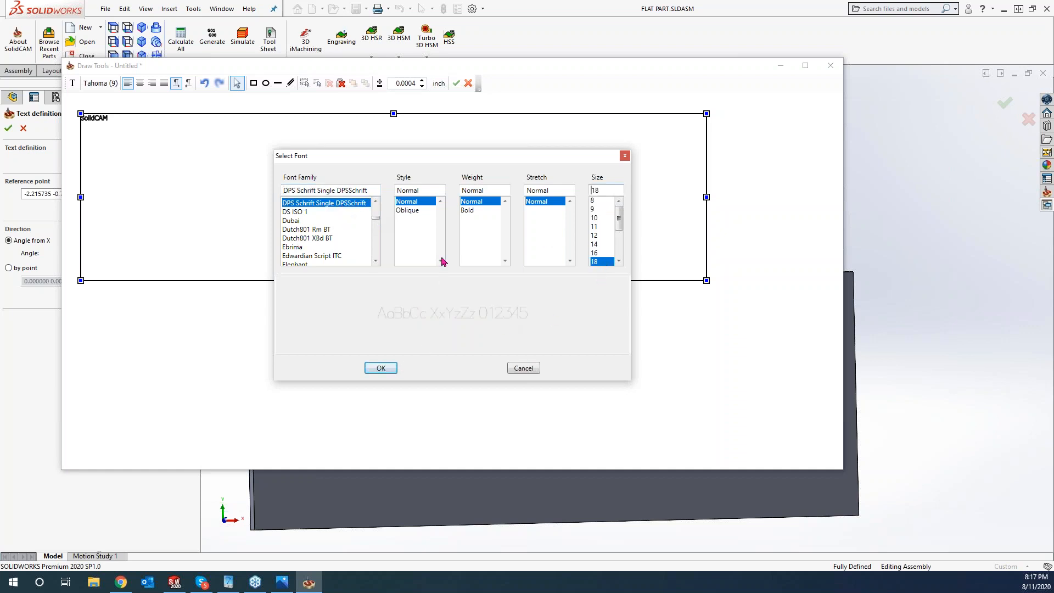
click(390, 368)
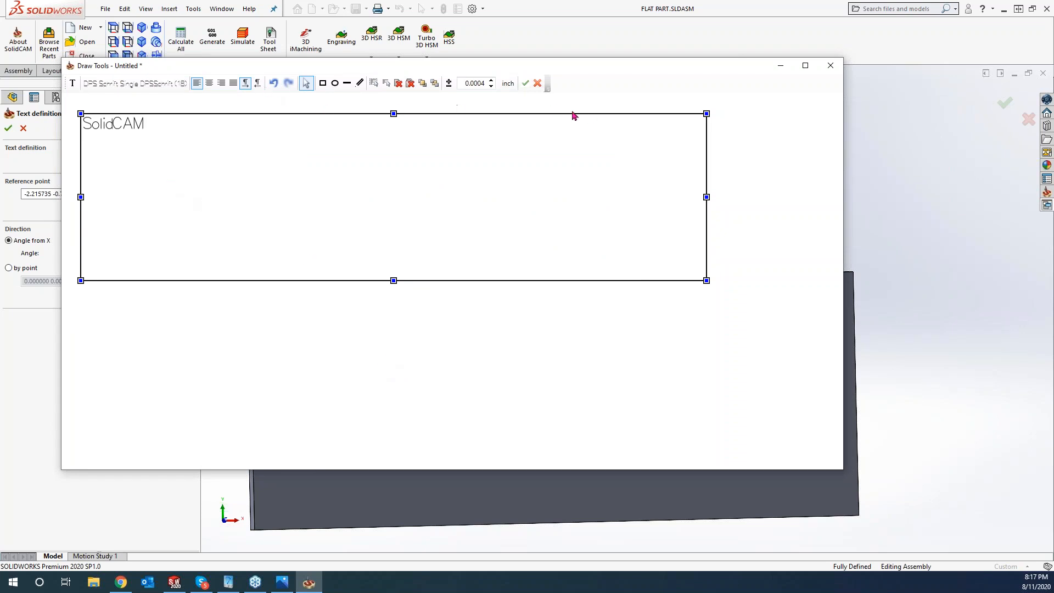
- Enlarge the text to size 48, accept it, and preview the engraving toolpath
click(154, 84)
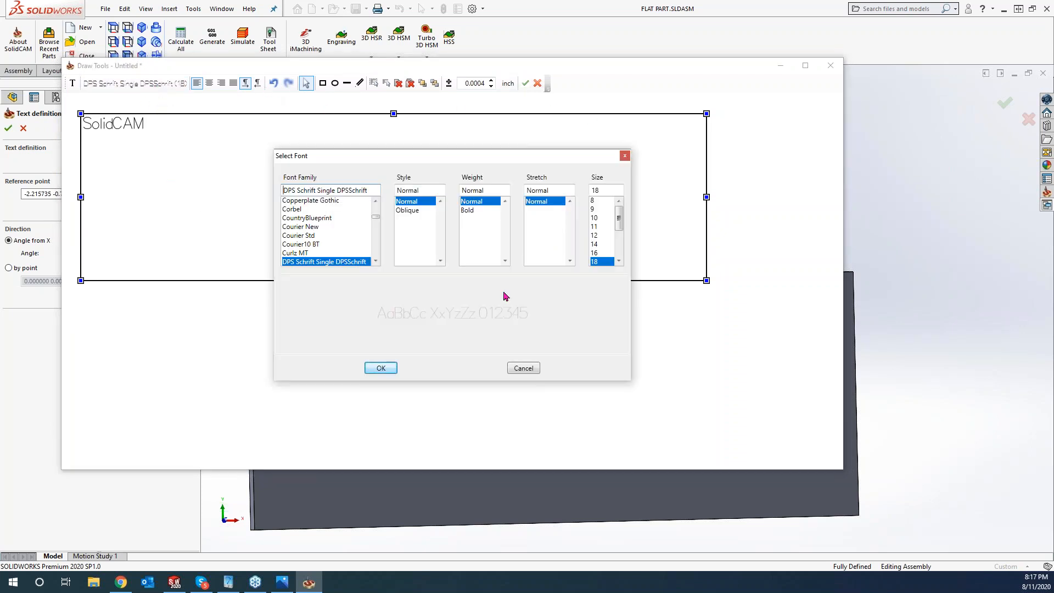
drag(619, 228, 621, 253)
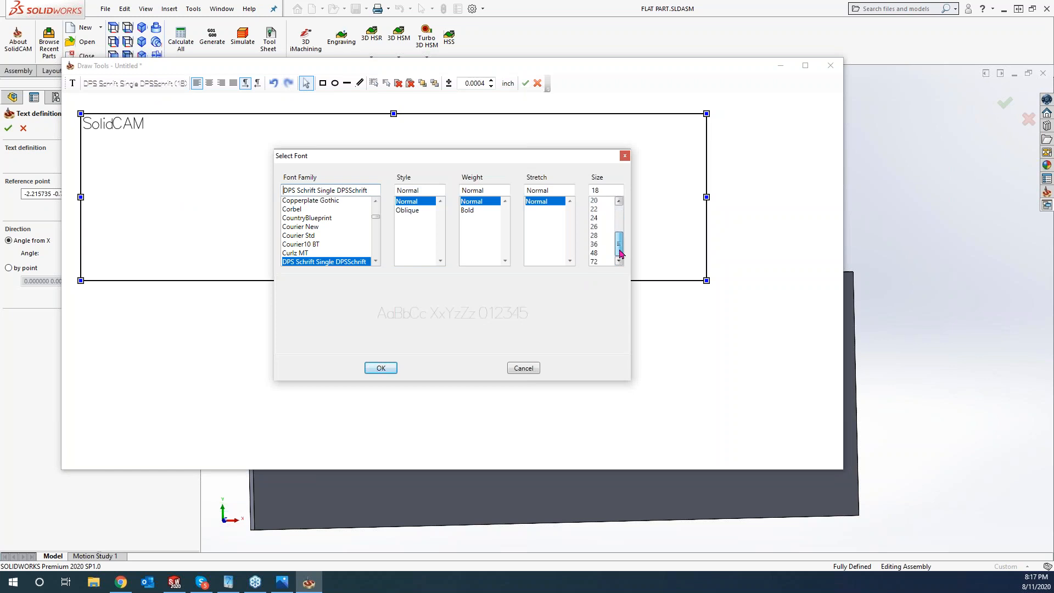
click(601, 255)
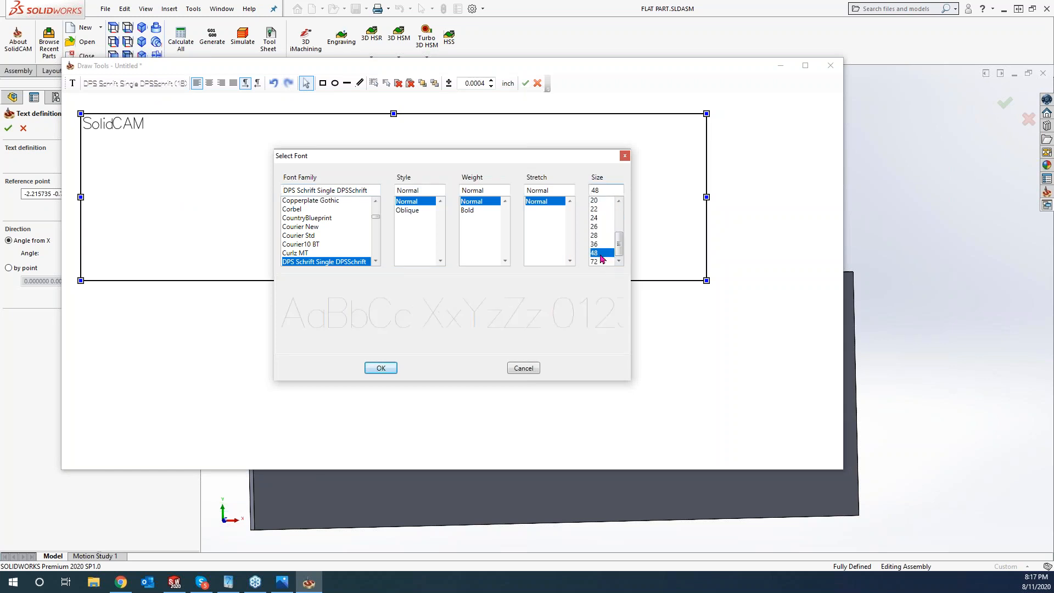
click(382, 368)
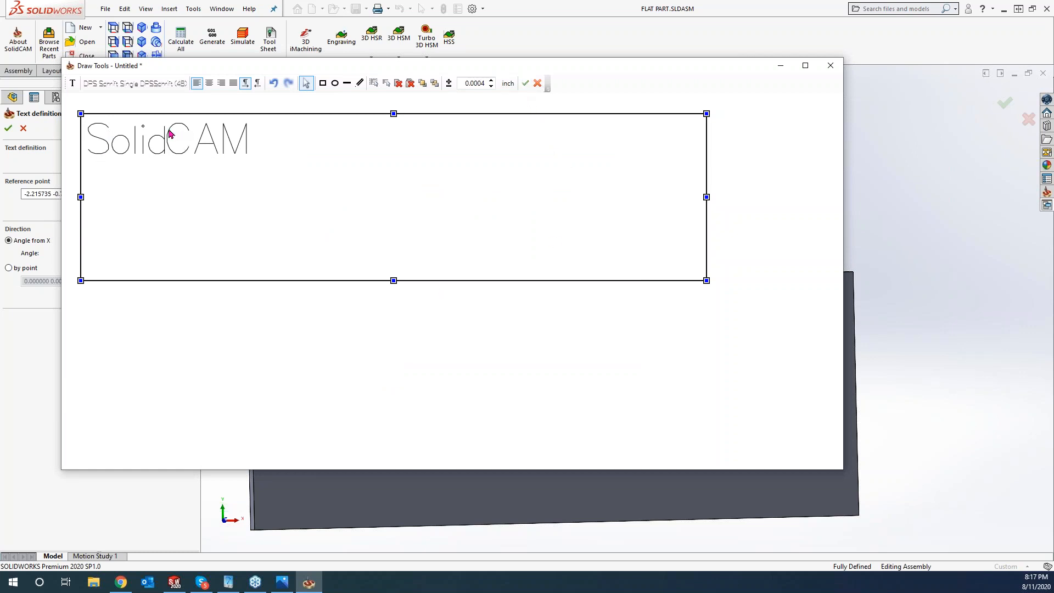
click(525, 83)
click(101, 324)
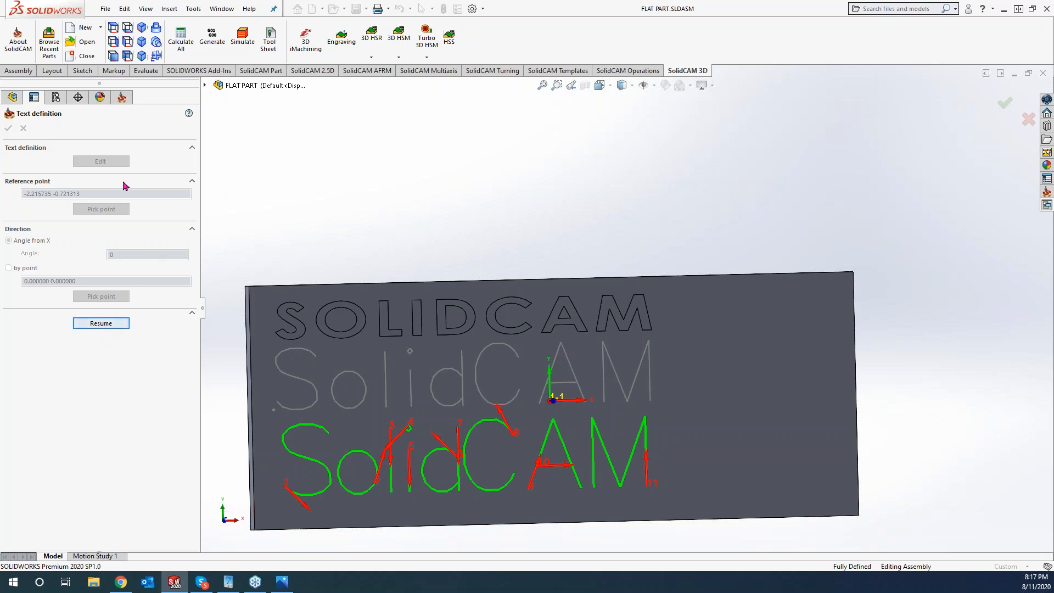
- Review the text in the editor without changes and re-preview the toolpath
click(108, 328)
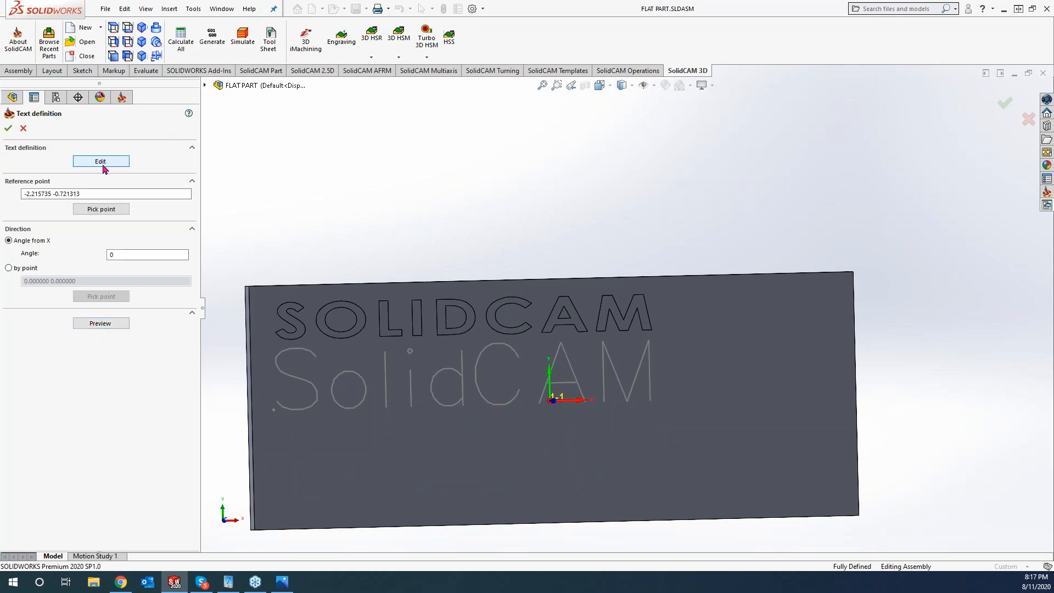
click(100, 161)
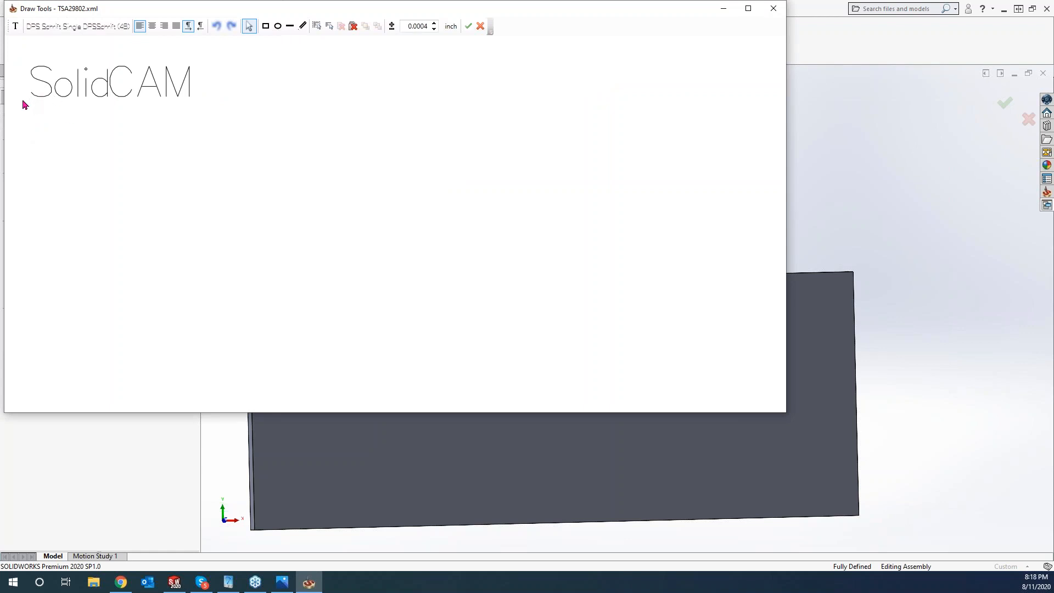
click(774, 8)
click(105, 327)
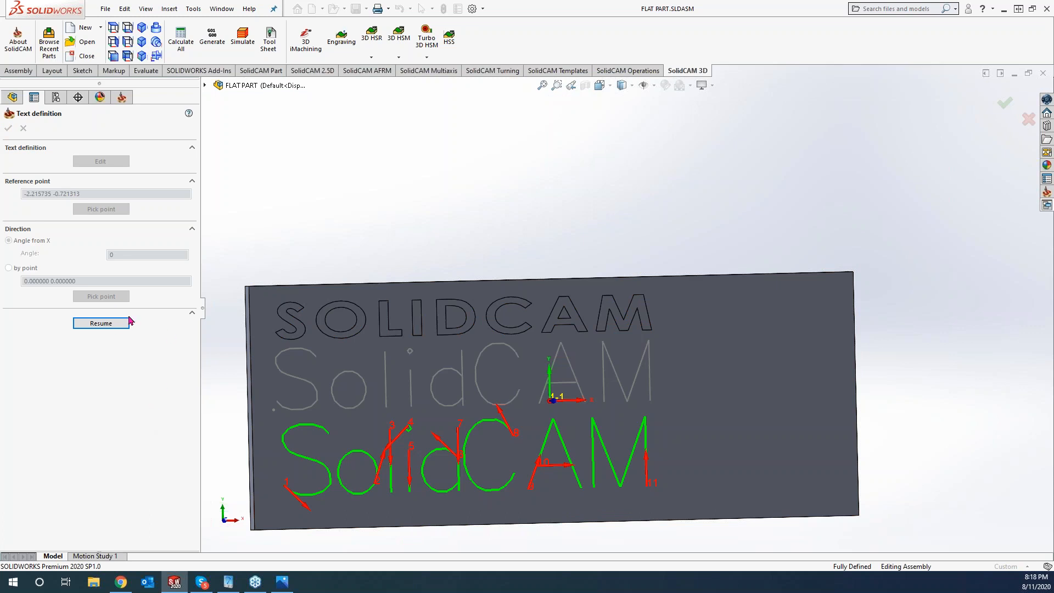
click(109, 326)
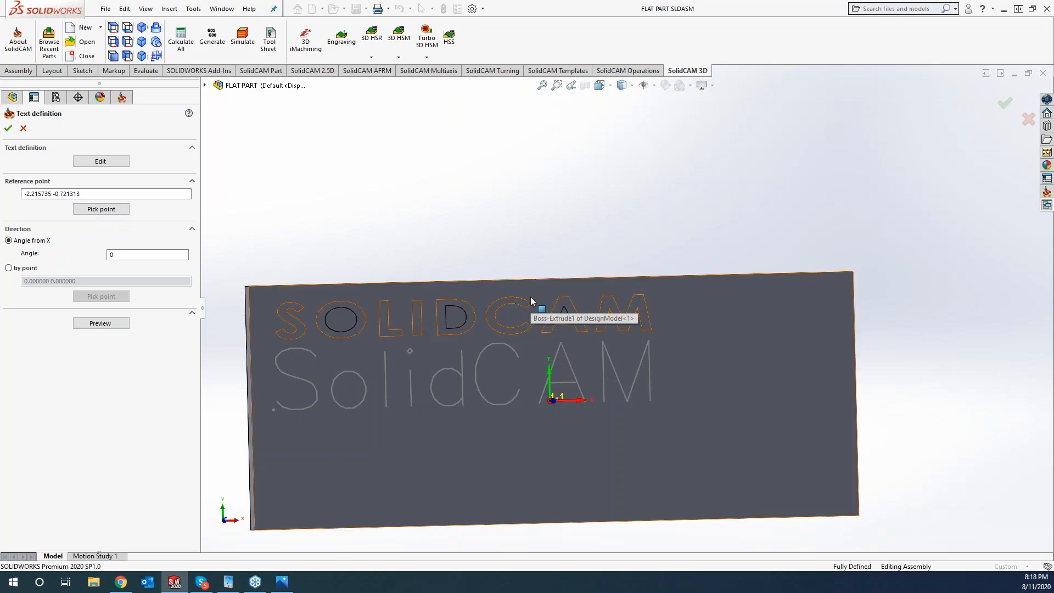
- Try a 45° text angle, reset it to 0°, and confirm the text as chains
double_click(132, 255)
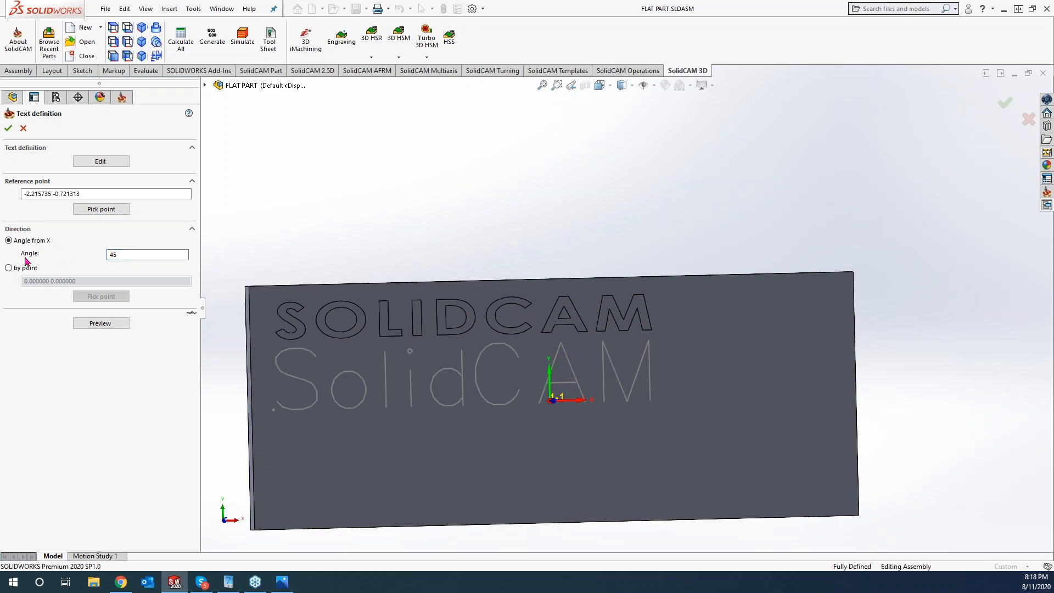
click(101, 323)
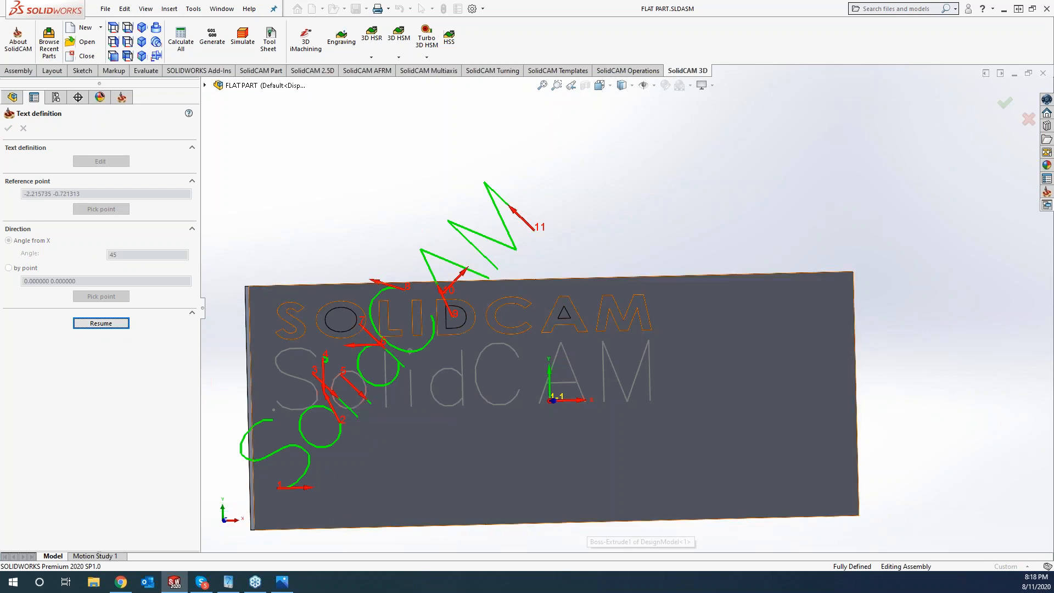
click(101, 323)
double_click(134, 254)
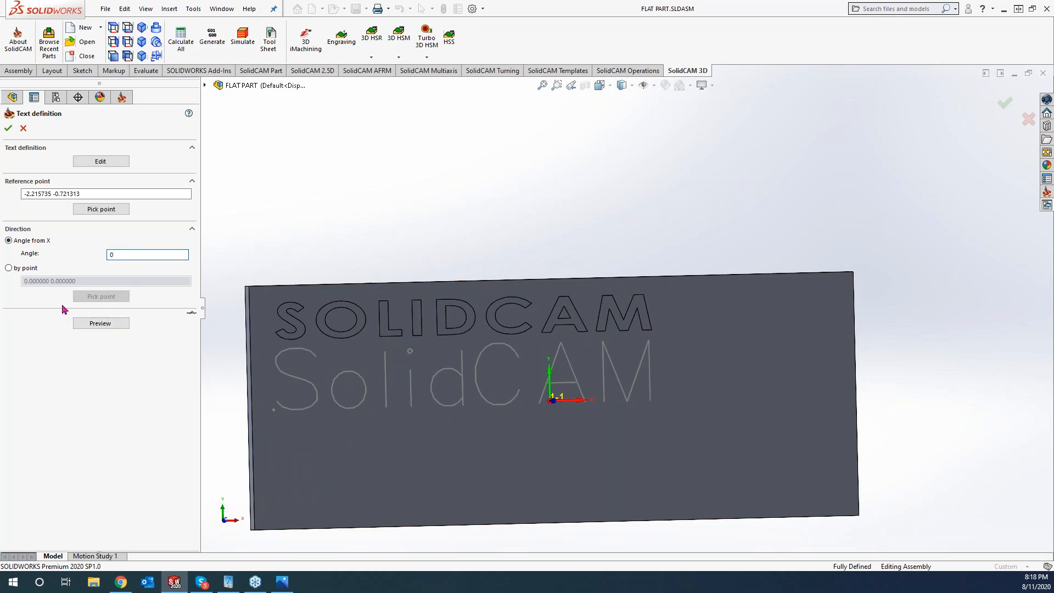
click(89, 324)
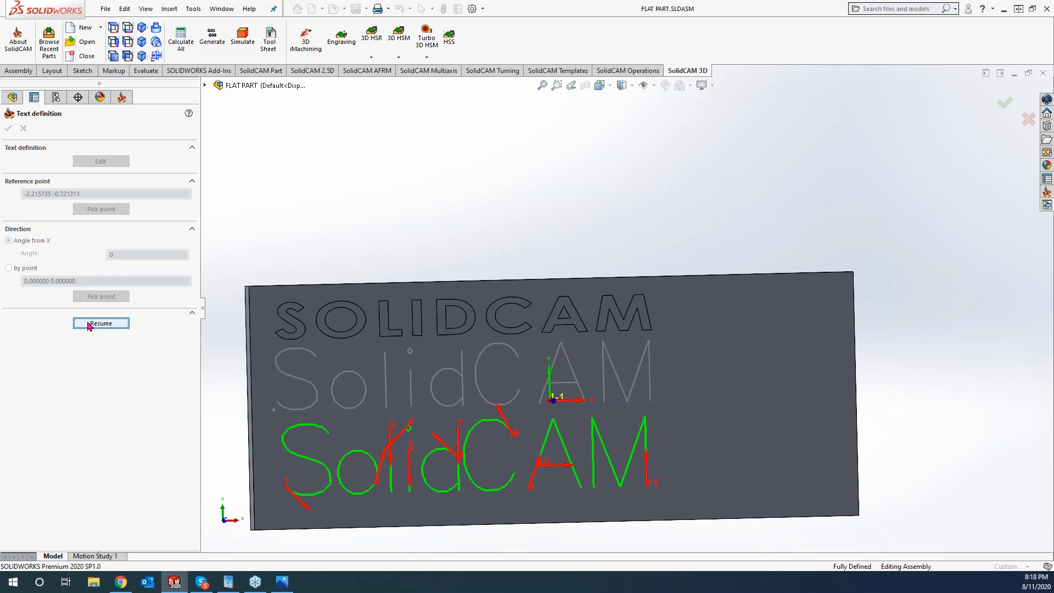
click(88, 324)
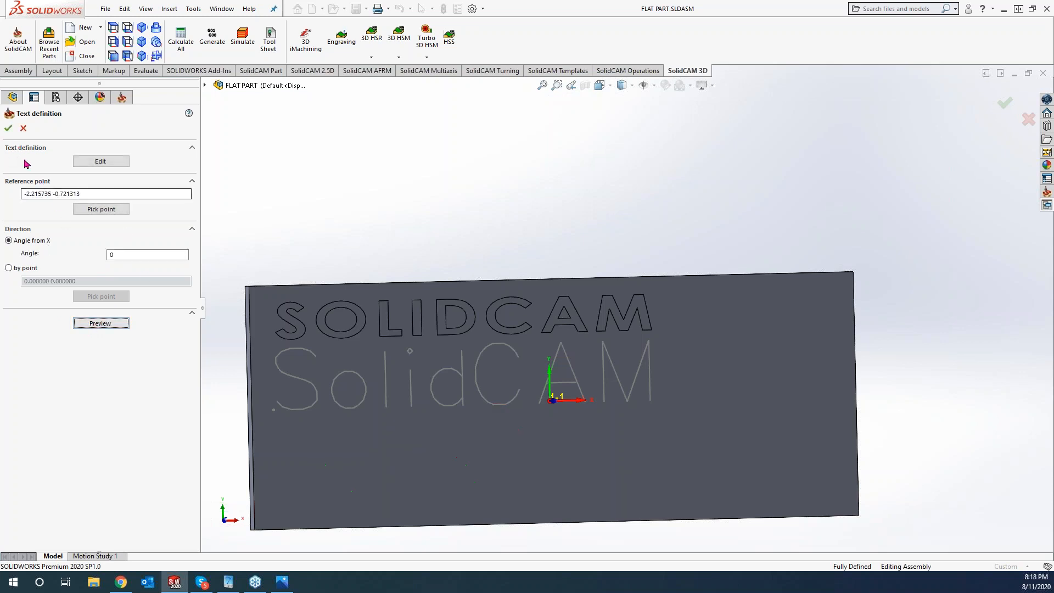
click(8, 129)
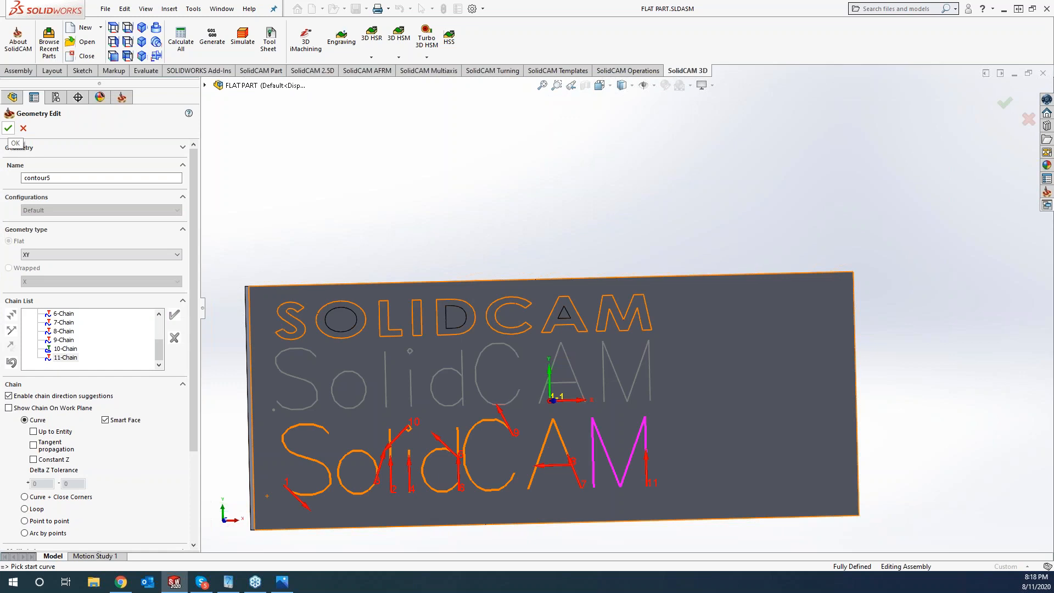
- Accept contour5 as the geometry and assign tool 2, the spot drill
click(8, 128)
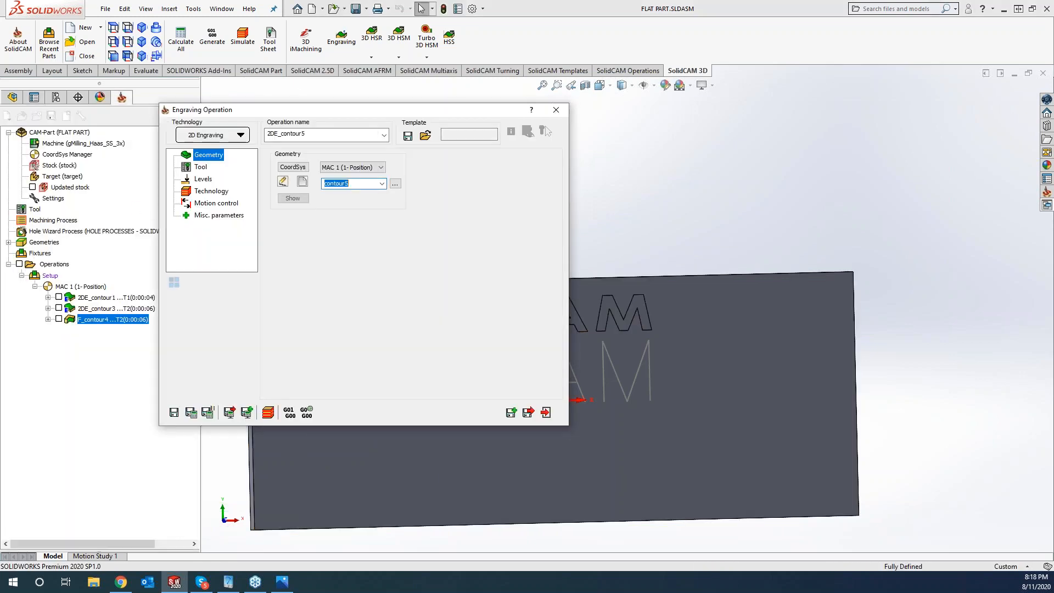
click(203, 167)
click(336, 323)
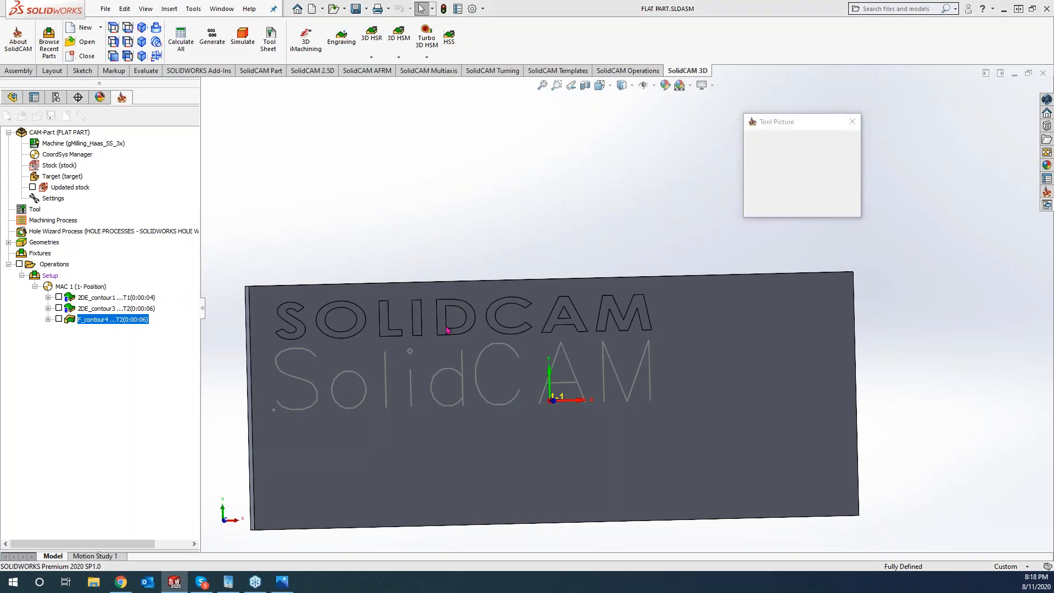
click(249, 203)
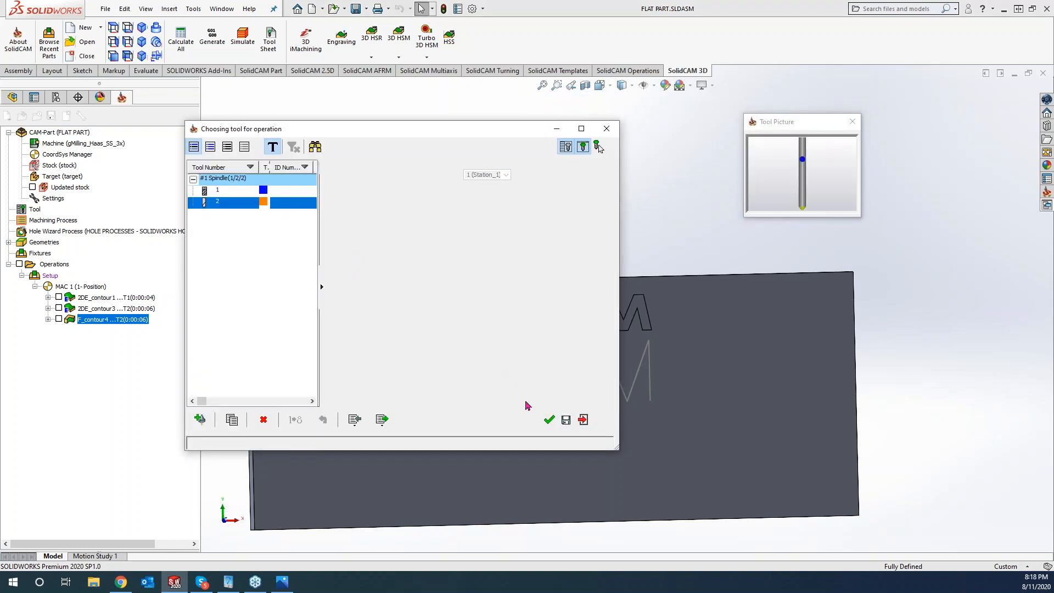
click(550, 421)
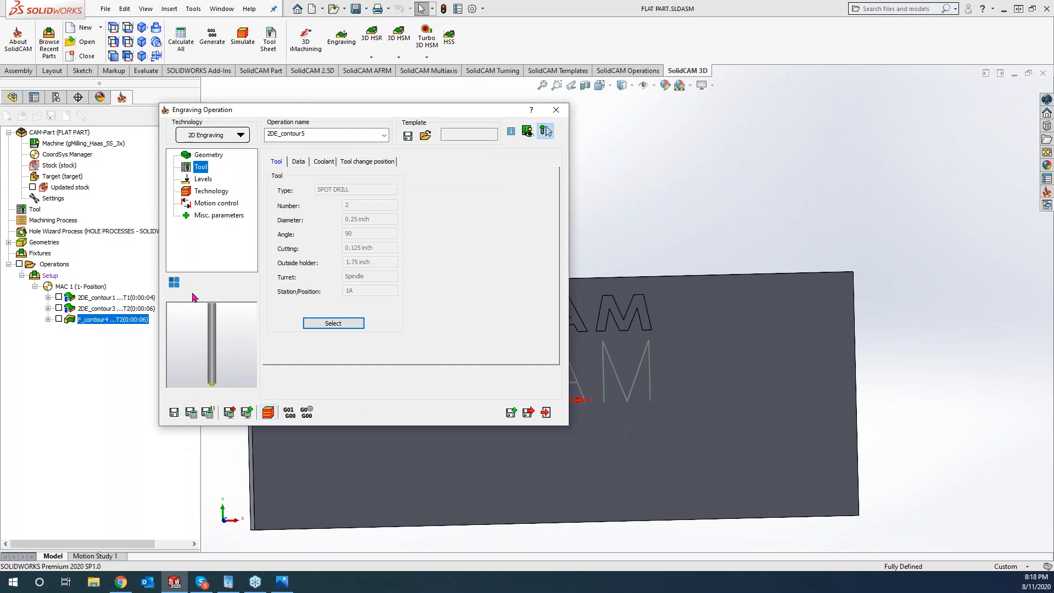
- Set engraving depth to 0.005 and tool side to Center
click(202, 179)
click(360, 262)
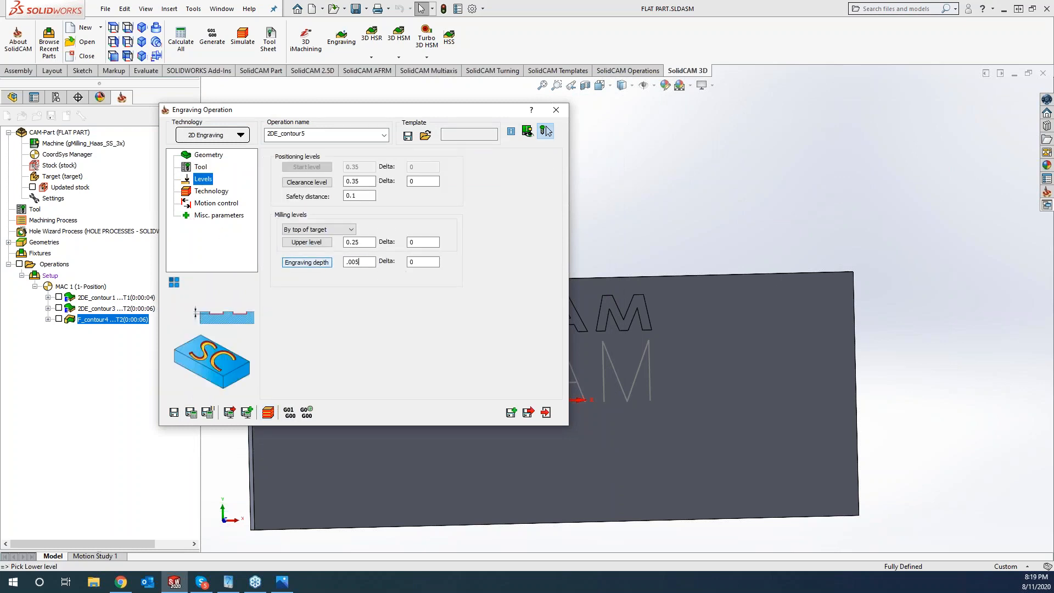
click(212, 191)
click(325, 198)
click(307, 221)
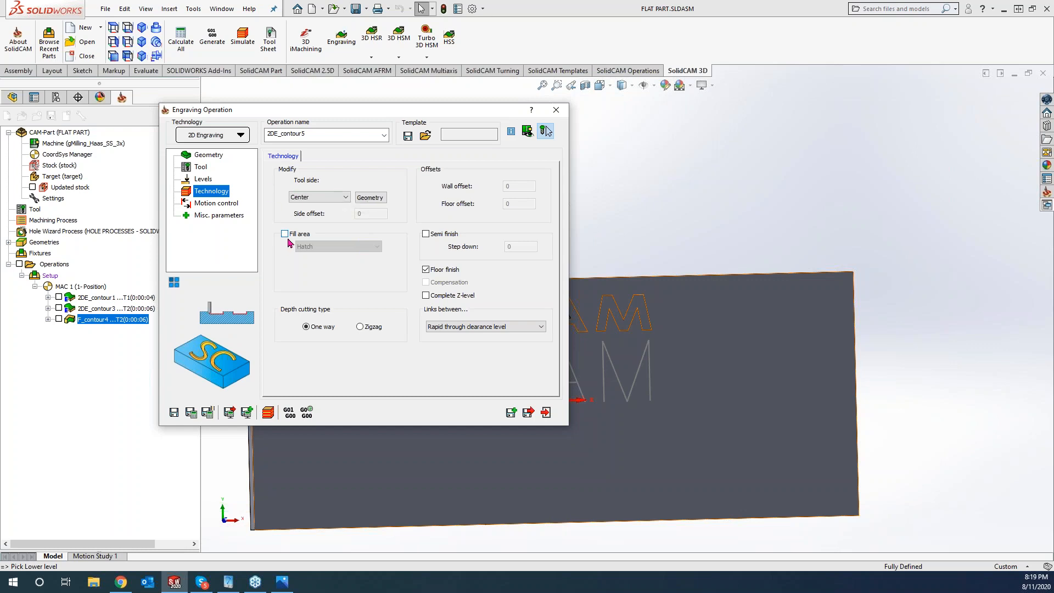
- Recheck the Levels, Tool and Technology pages, then save the operation as a template
click(202, 181)
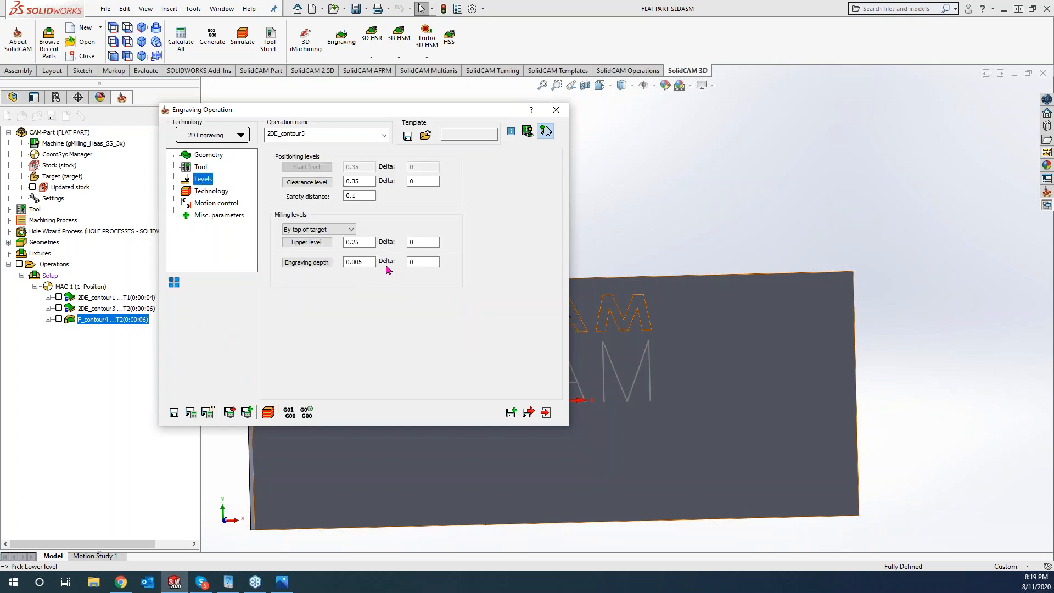
click(201, 167)
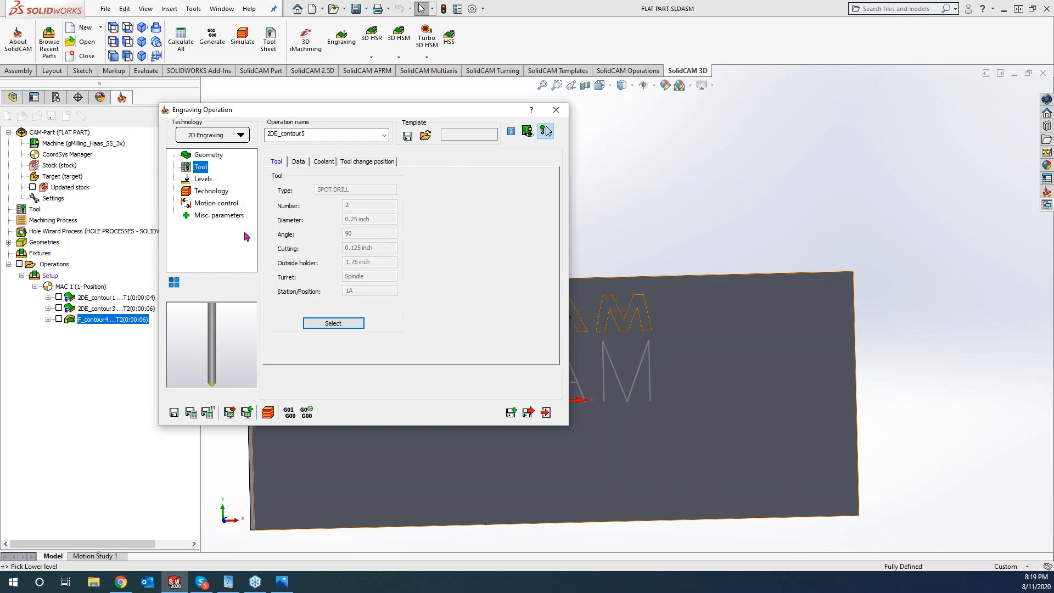
click(212, 192)
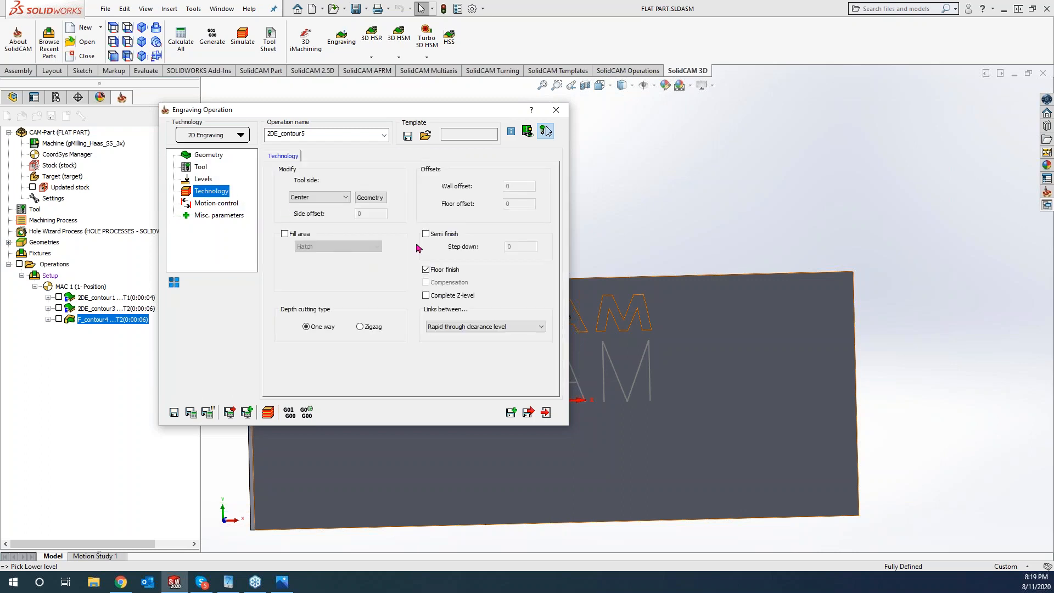
click(408, 135)
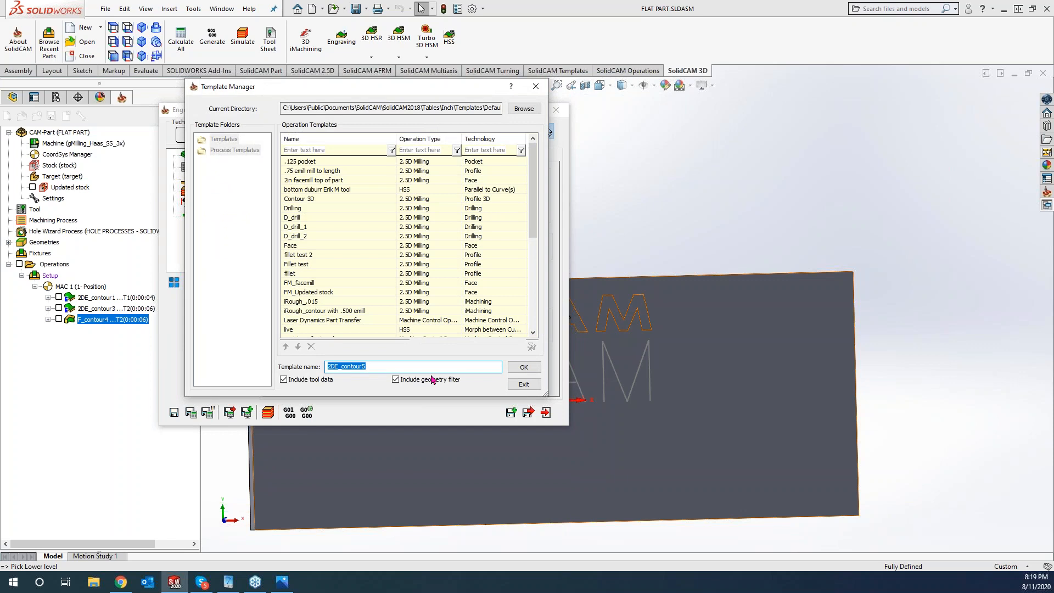
- Save the template as 'Engraving part number' and save and calculate 2DE_contour5
text(Engraving part number)
click(523, 367)
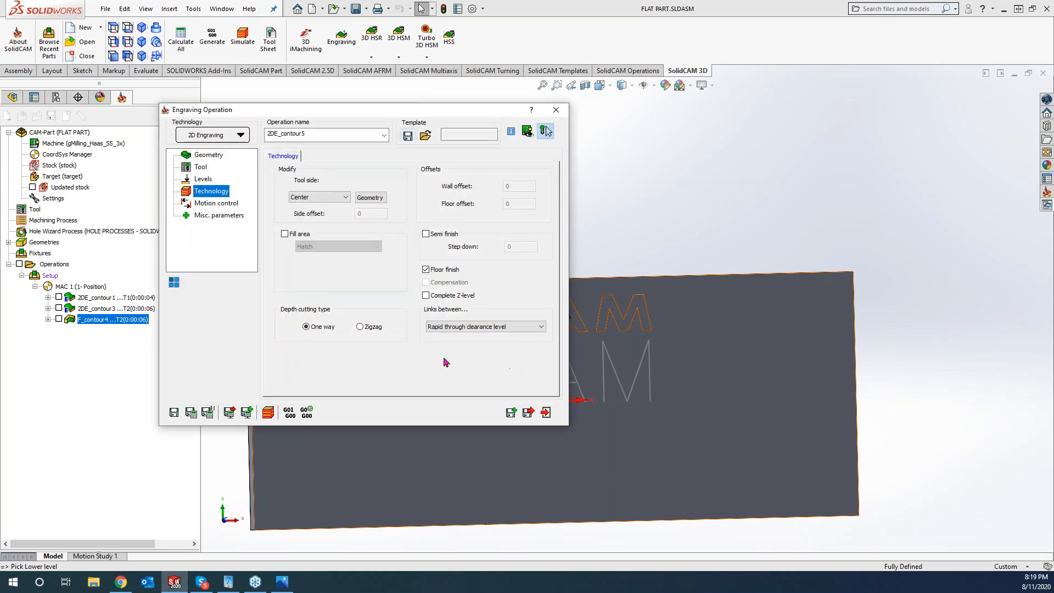
click(191, 413)
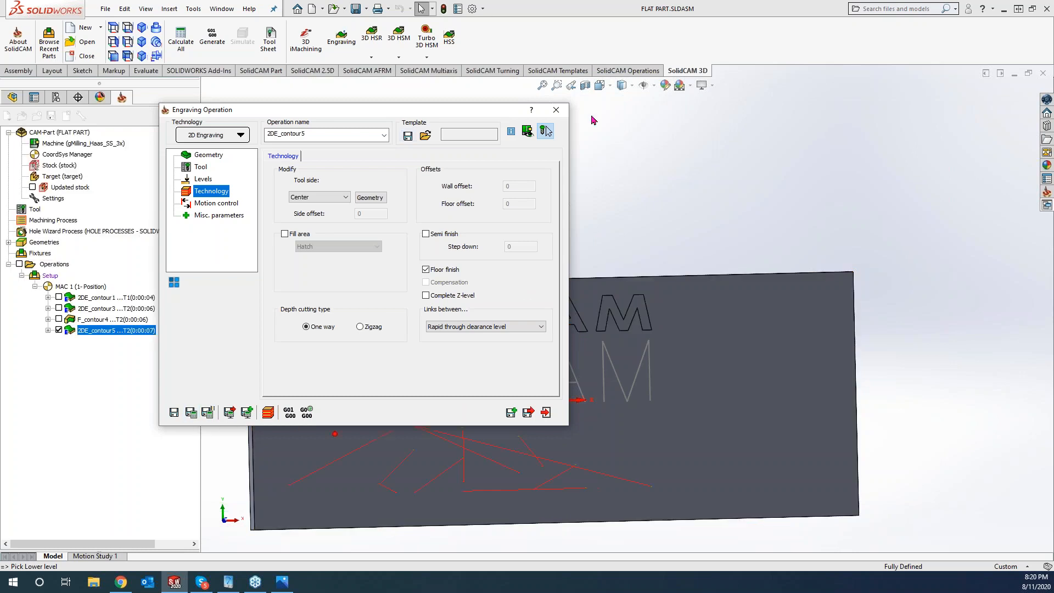
- In the part settings, make 'Engraving part number' the default 3D Milling Engraving template
double_click(50, 199)
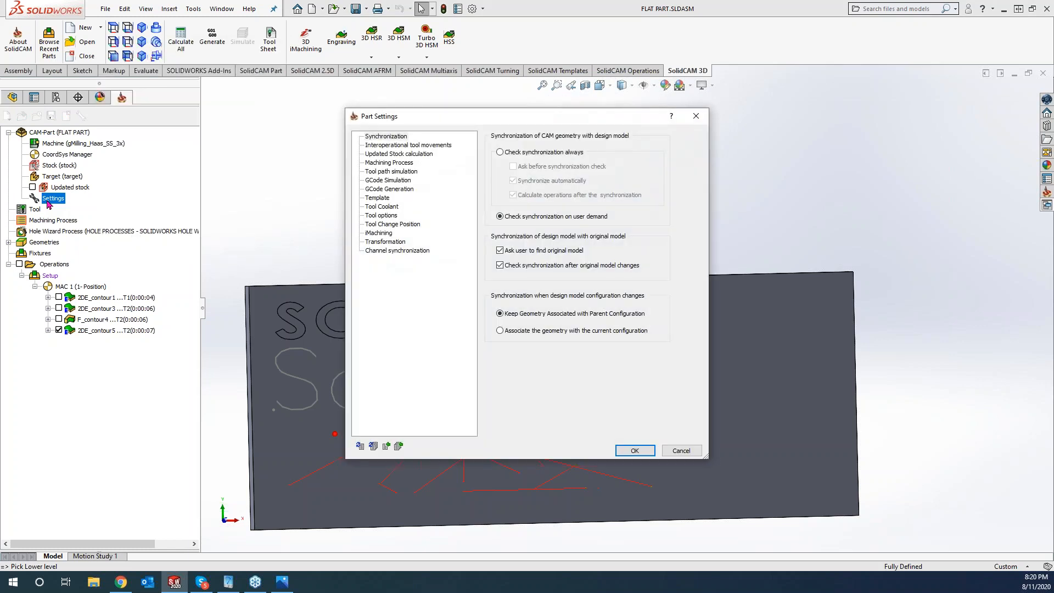
click(377, 198)
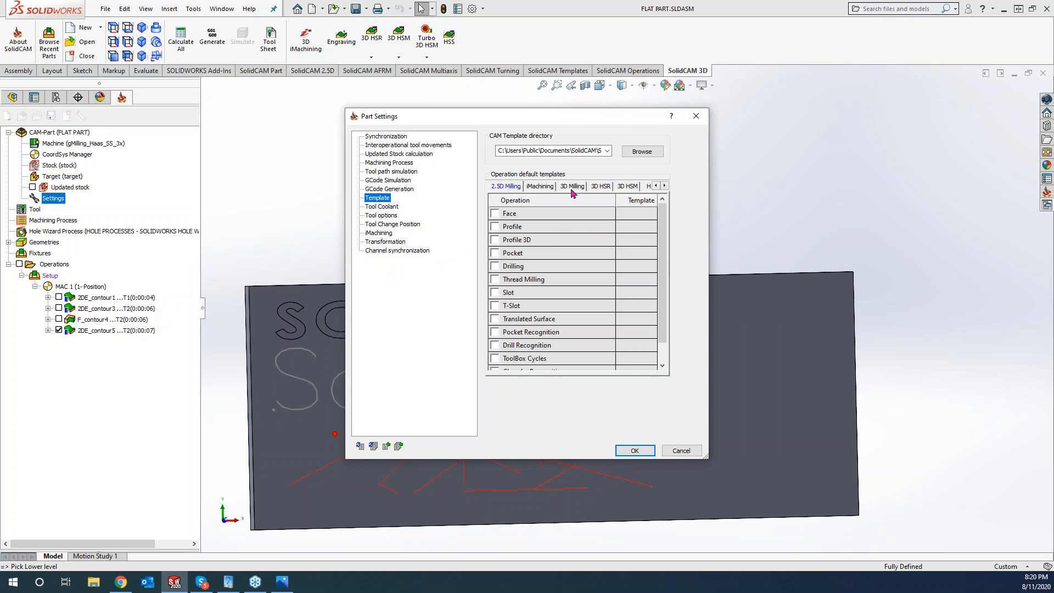
scroll(668, 324, down, 1)
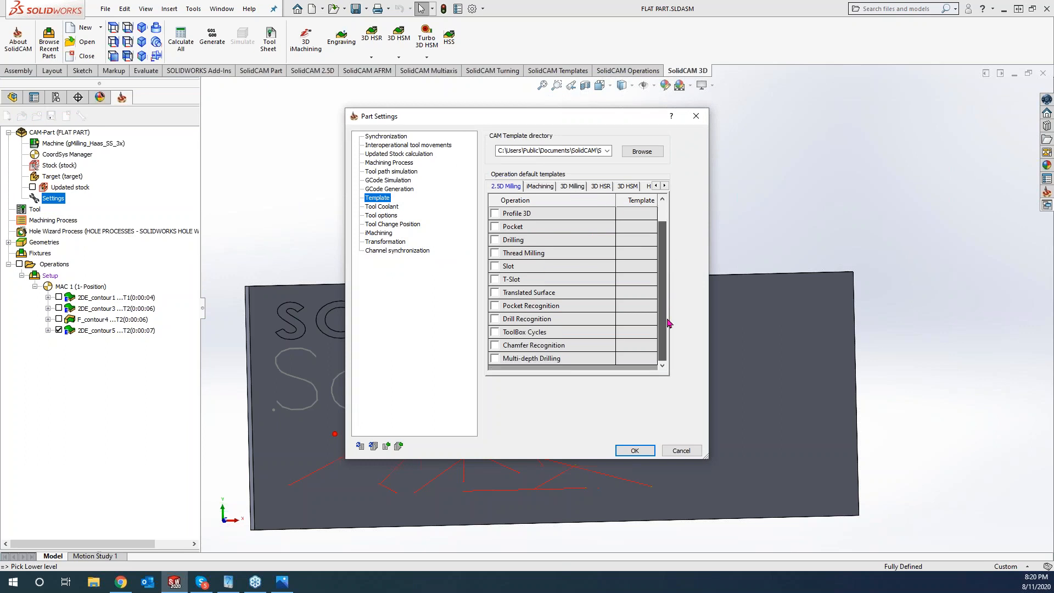
scroll(670, 318, up, 2)
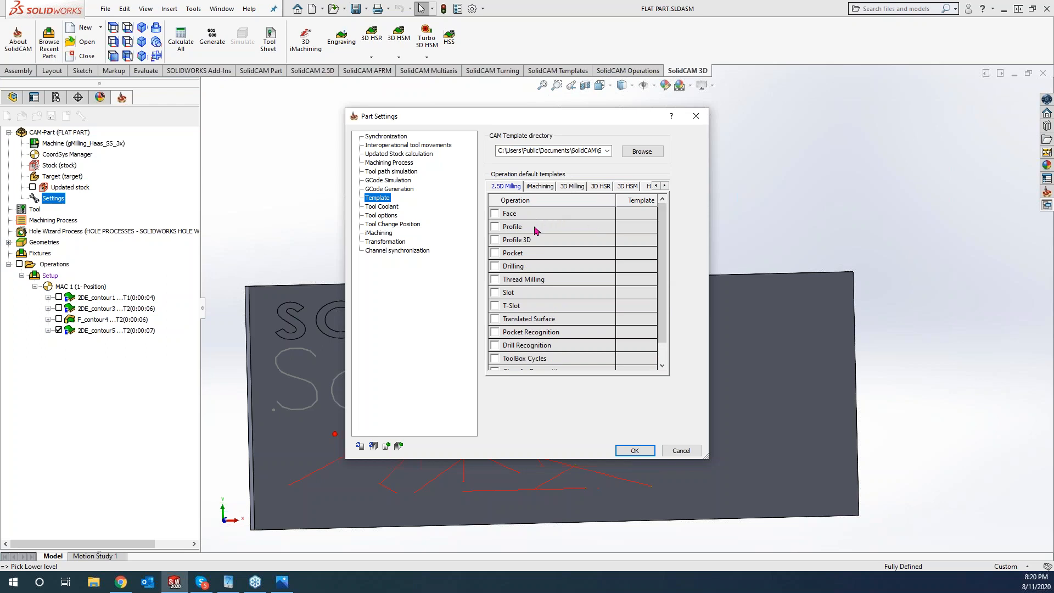
click(574, 186)
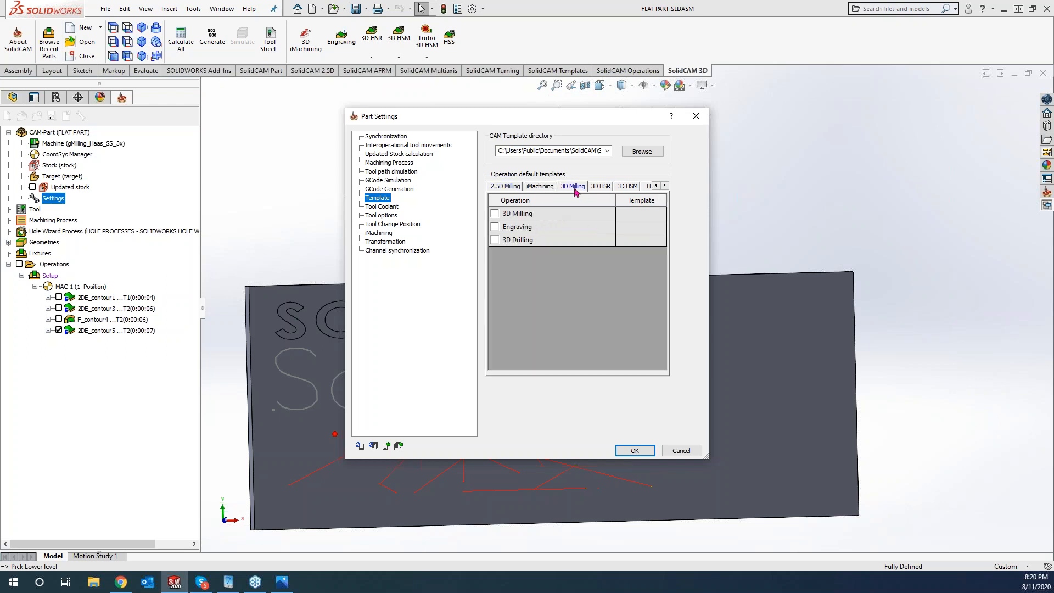
click(495, 228)
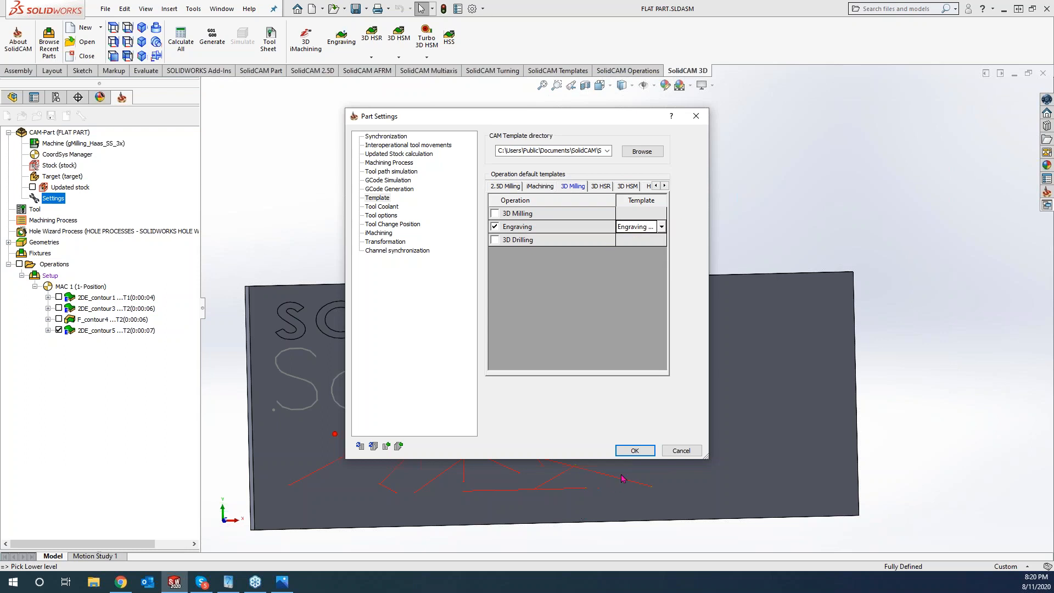
click(635, 450)
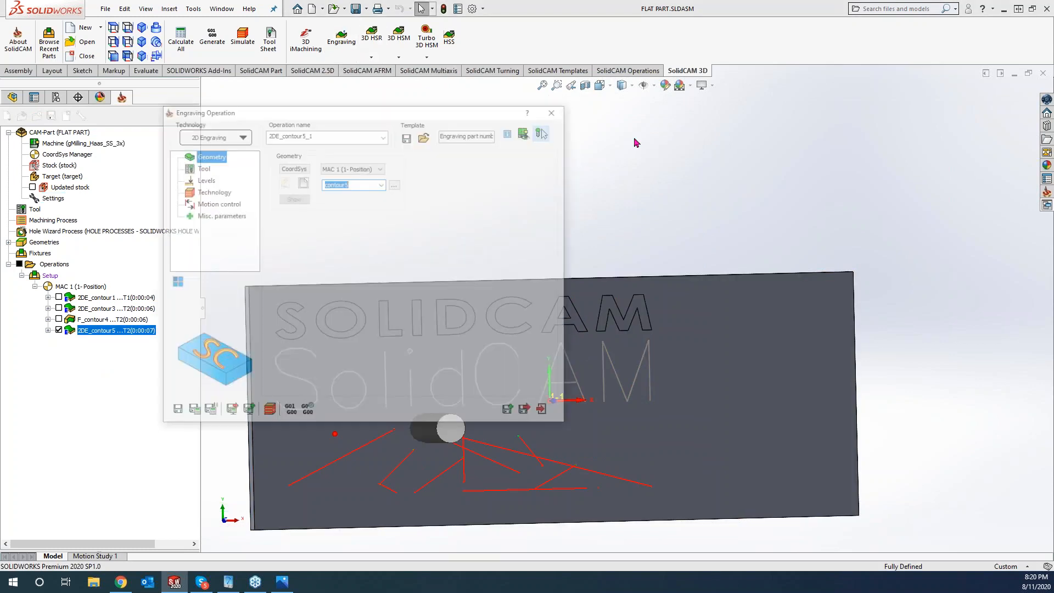
- Check the new engraving operation's Tool, Levels and Technology pages, discard it, and close the CAM part
click(198, 168)
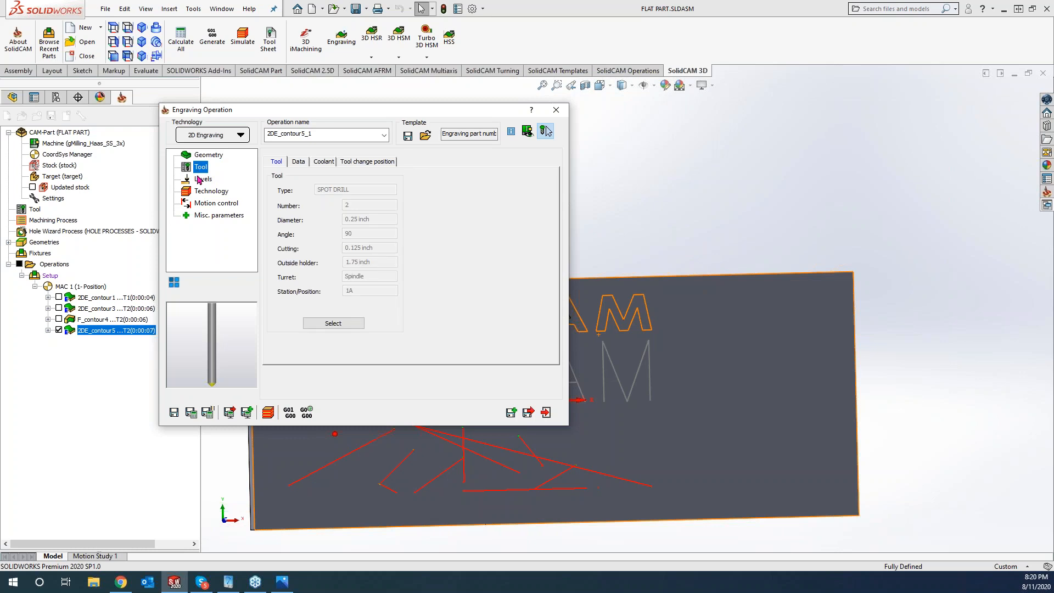
click(200, 181)
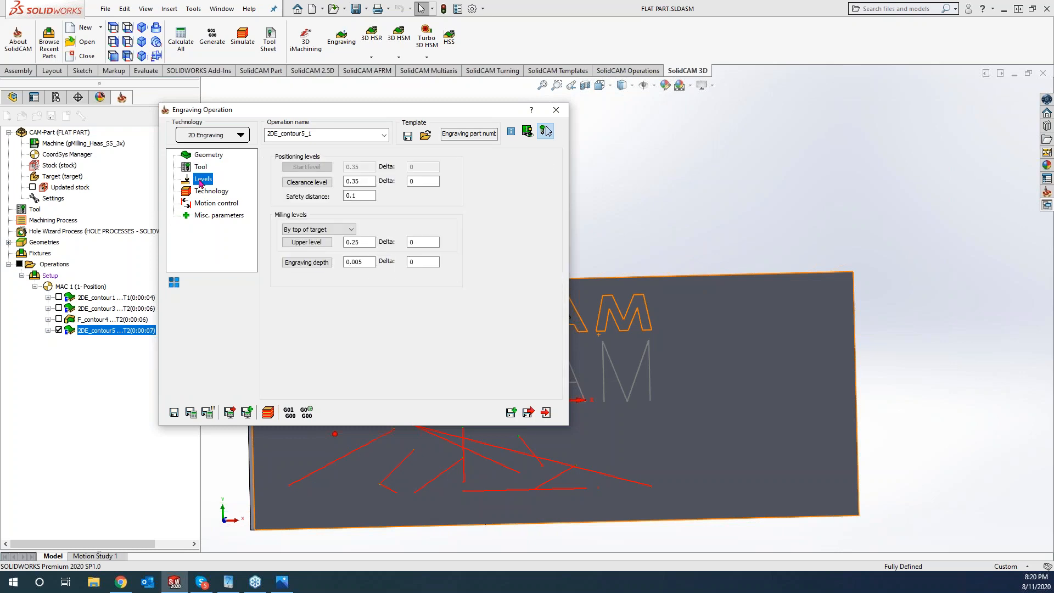
click(206, 191)
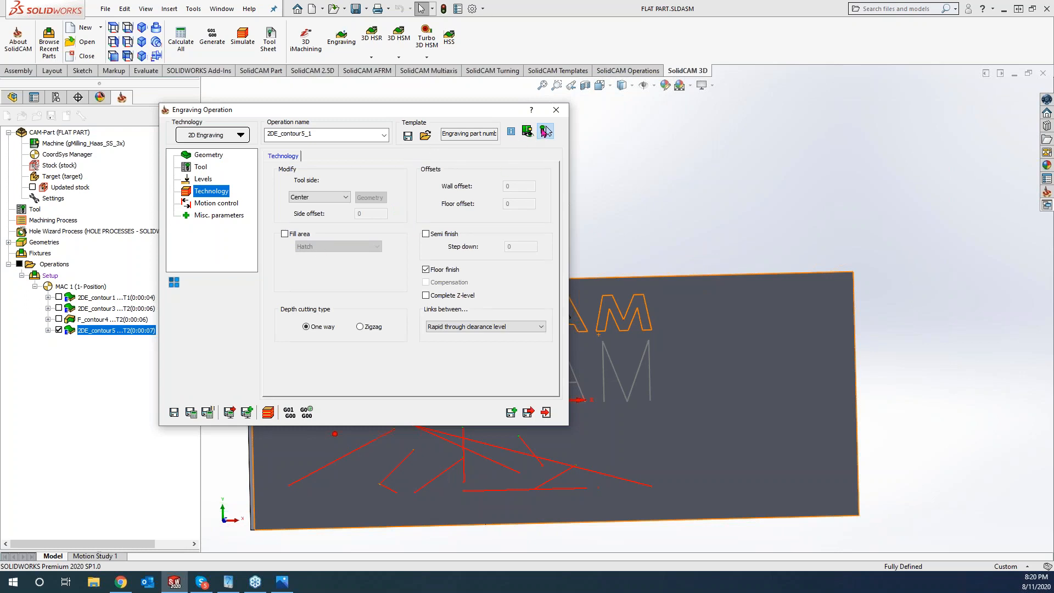
click(556, 111)
click(67, 115)
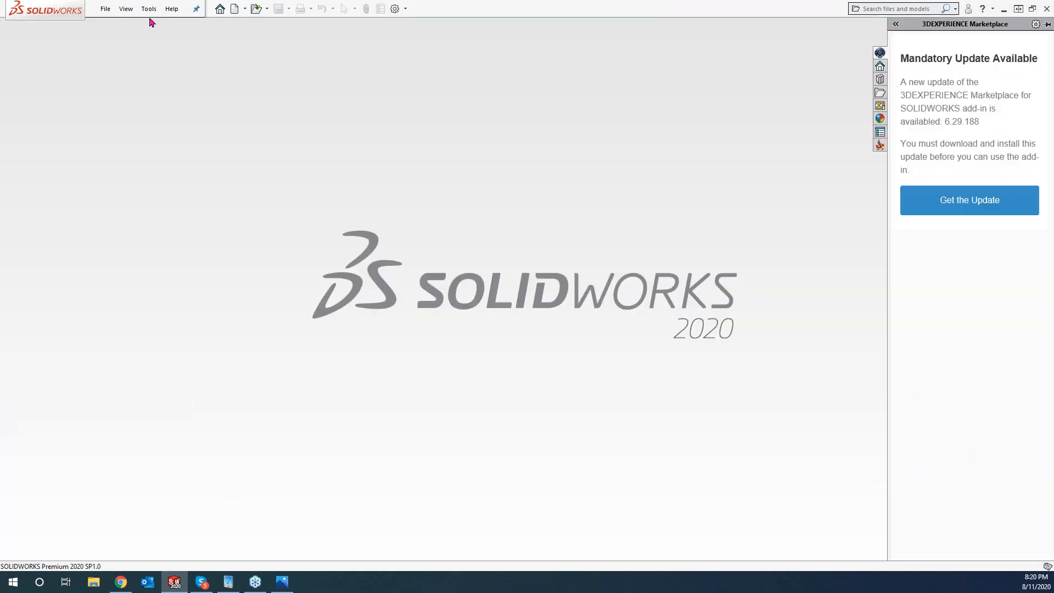
- In global SolidCAM settings, set 'Engraving part number' as the 3D Milling Engraving default template
click(150, 11)
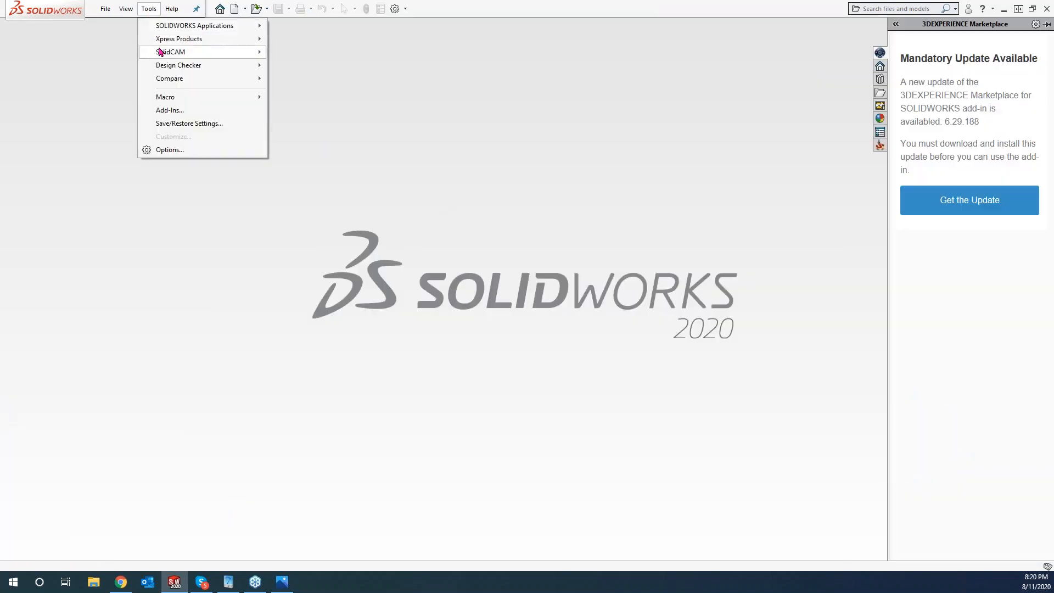
mouse_move(170, 52)
click(324, 211)
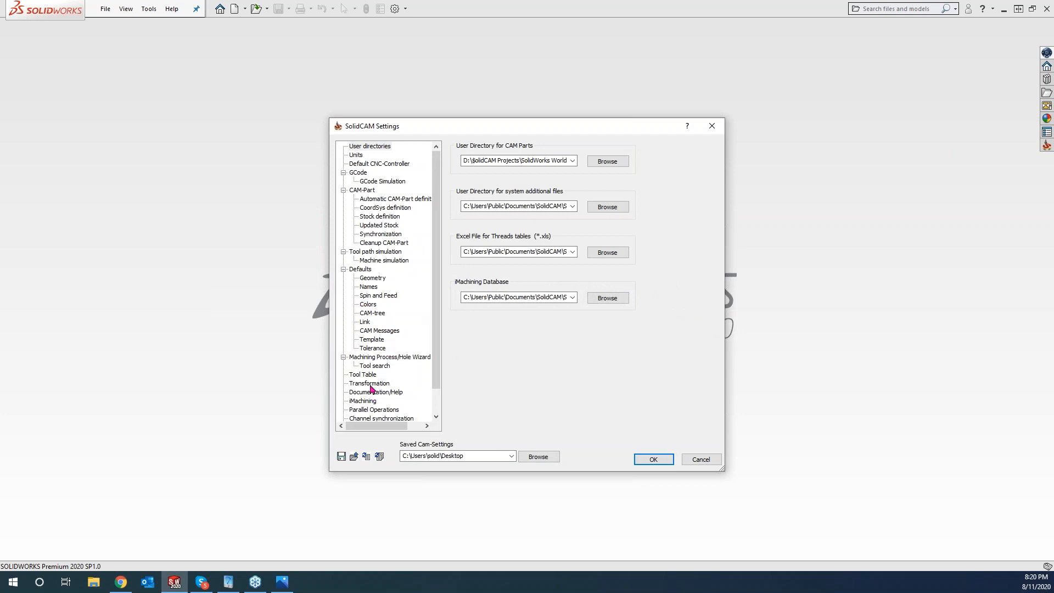
click(373, 340)
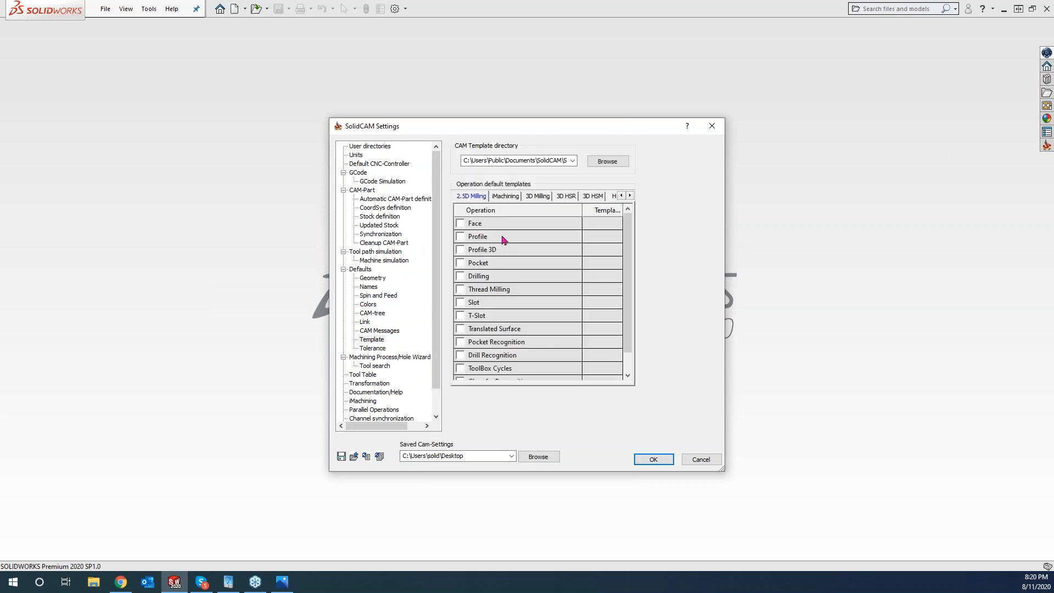
click(541, 197)
click(460, 237)
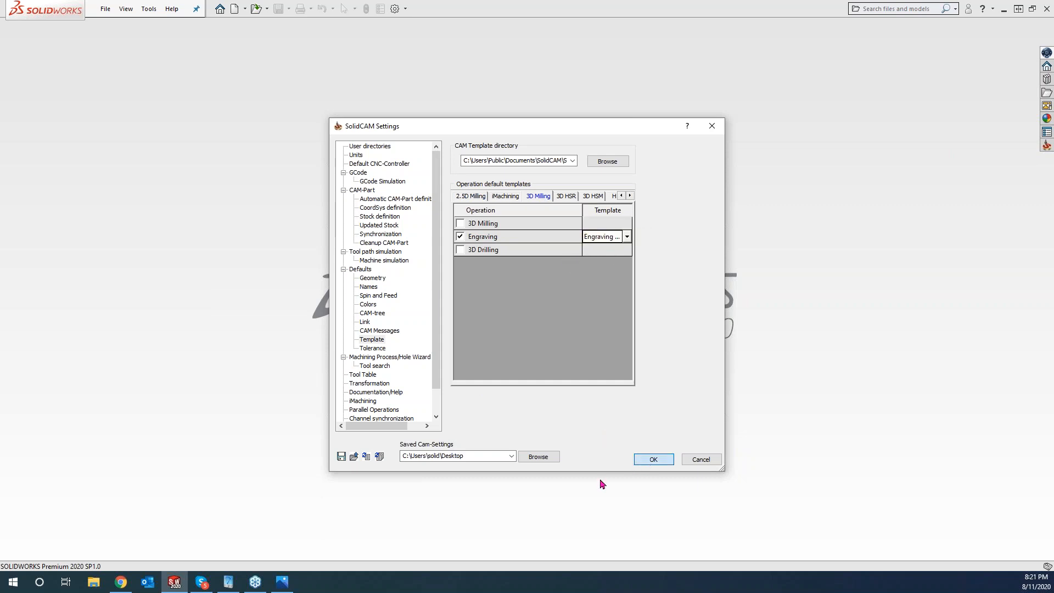
key(Return)
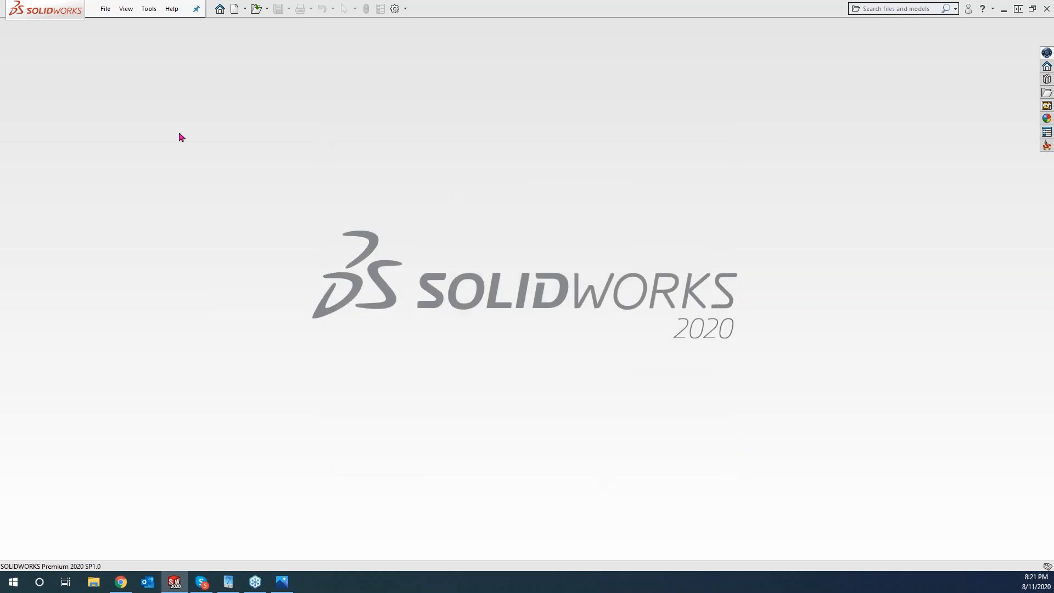
- Reopen FLAT PART.prz from the SolidCAM Recent CAM-Parts list
click(148, 9)
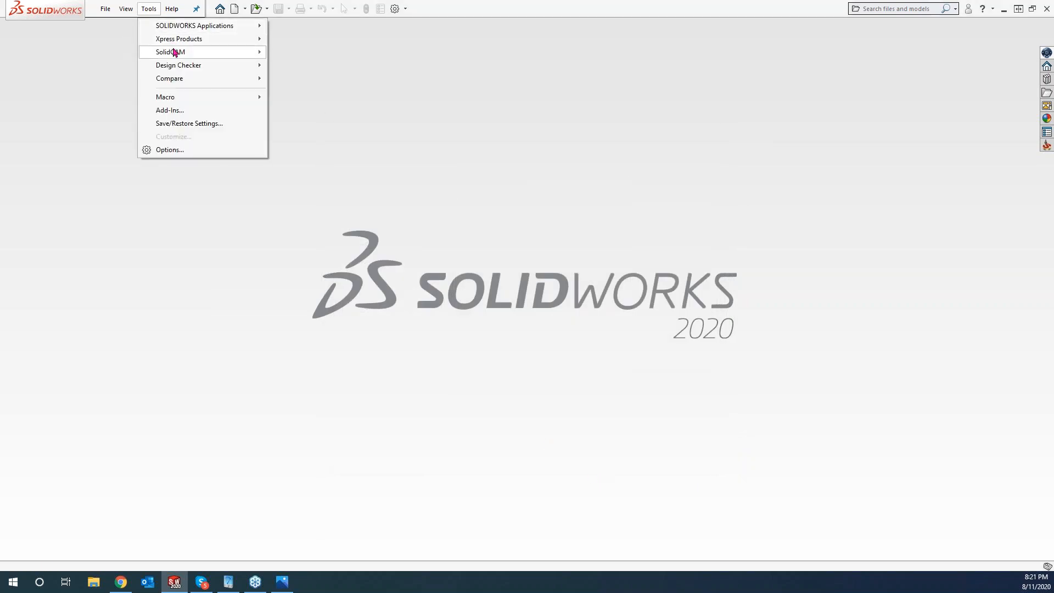
mouse_move(206, 51)
mouse_move(374, 293)
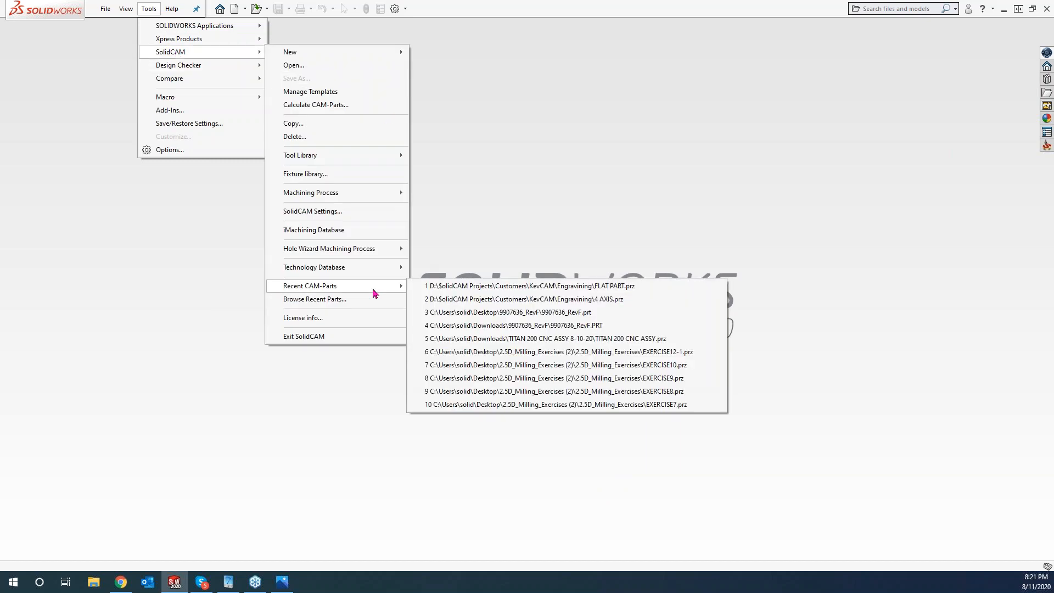
click(467, 286)
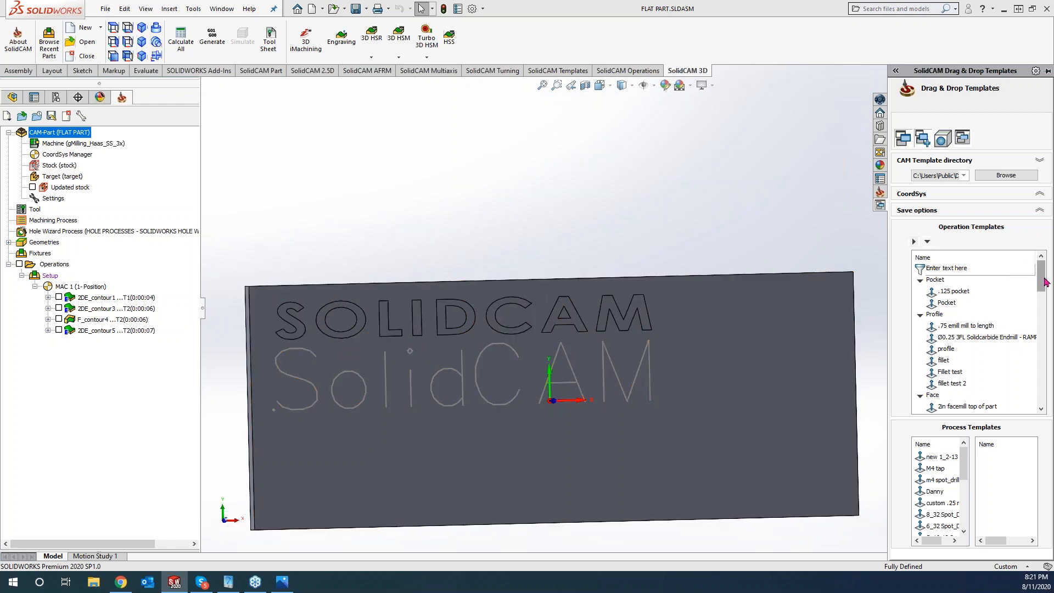
drag(1045, 282, 979, 401)
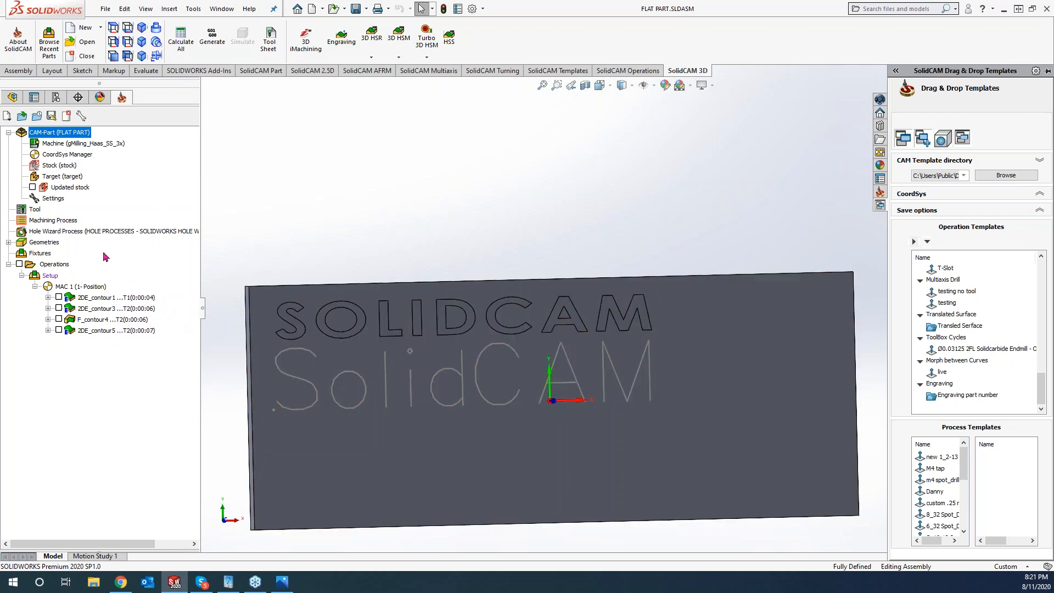
click(96, 321)
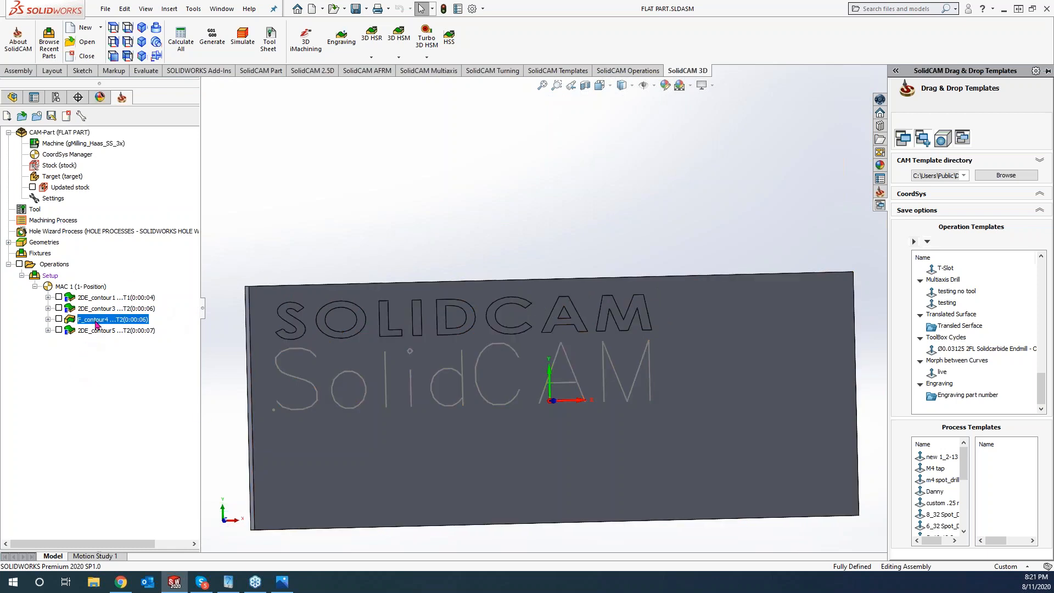
double_click(96, 322)
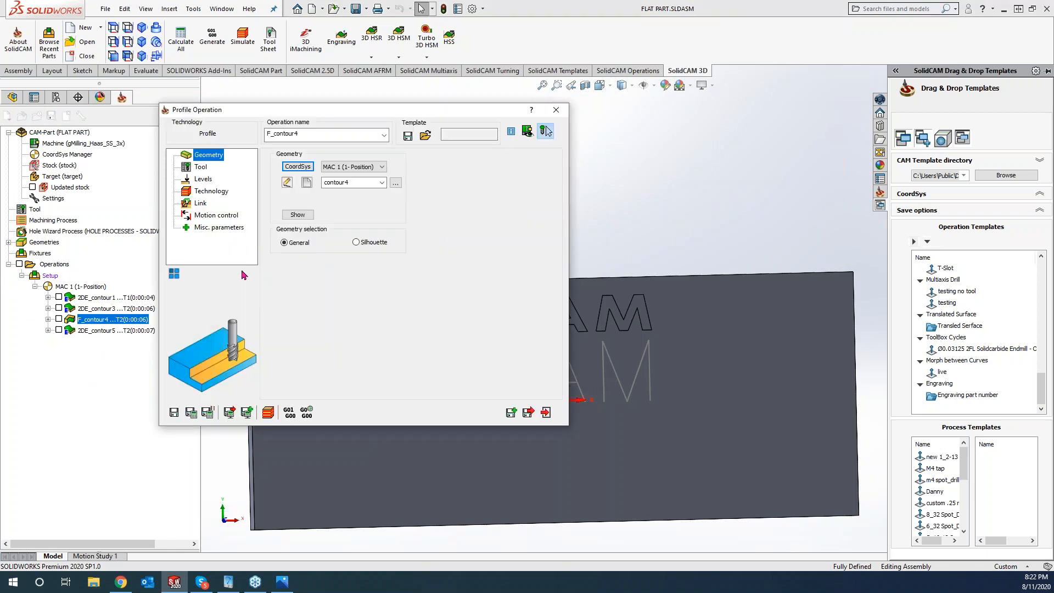
click(197, 167)
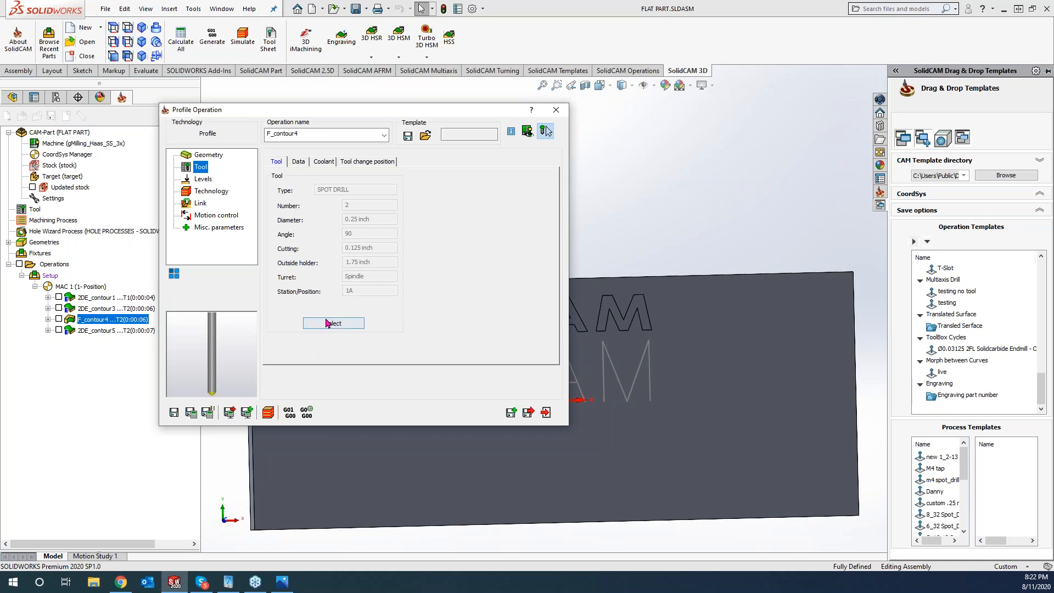
click(329, 324)
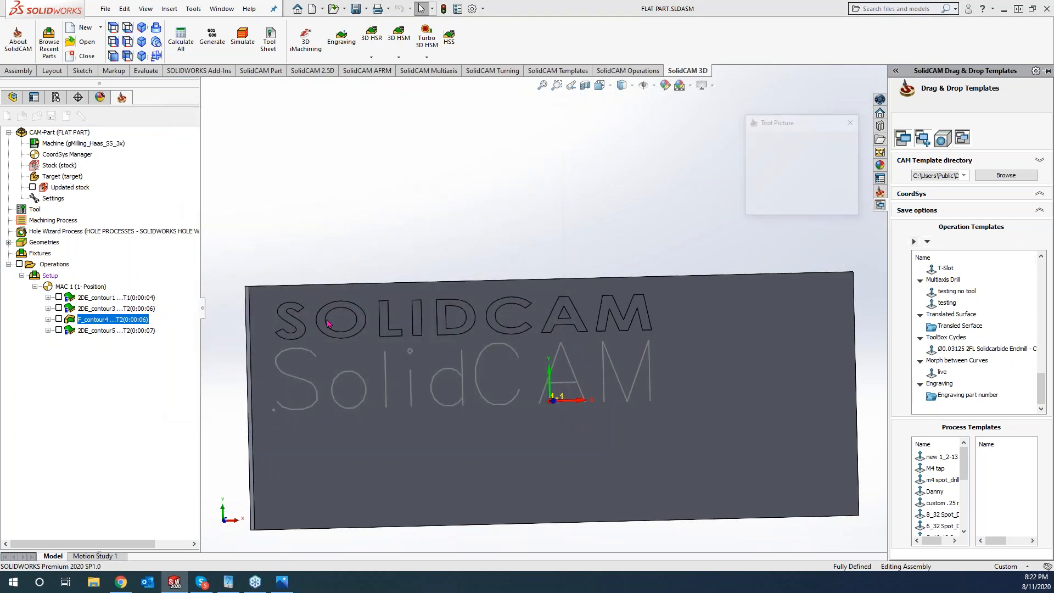
click(200, 420)
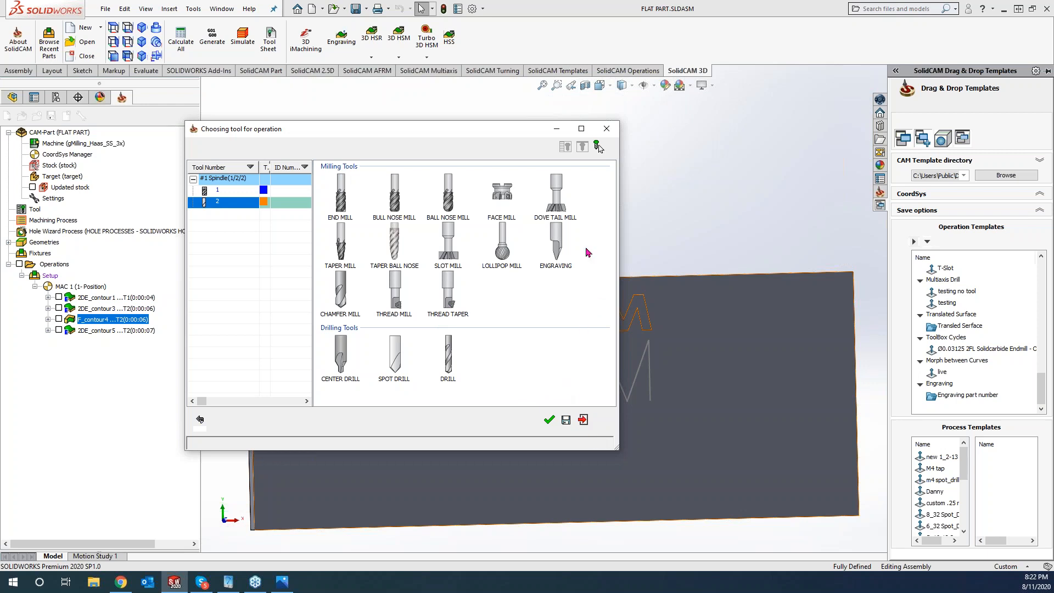
click(606, 129)
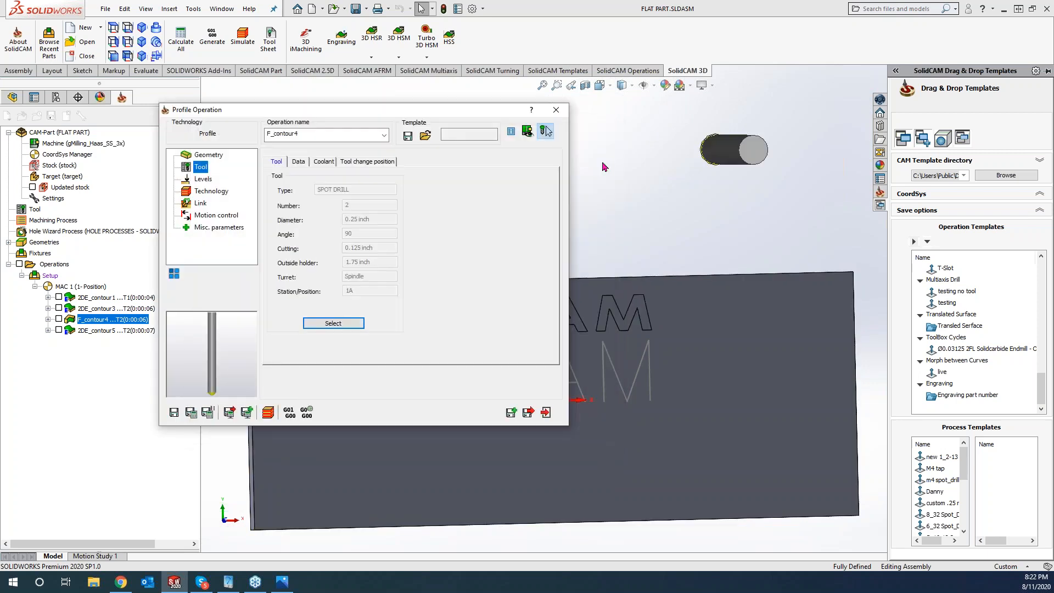
click(556, 110)
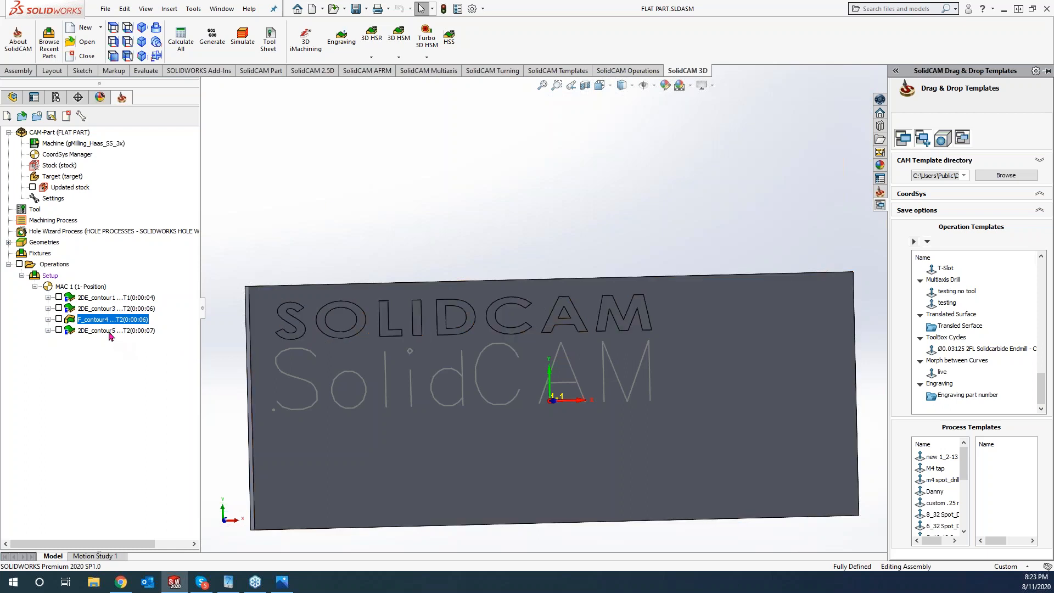
- Inspect the 11 text chains of contour3 in 2DE_contour3 and keep the geometry unchanged
click(89, 309)
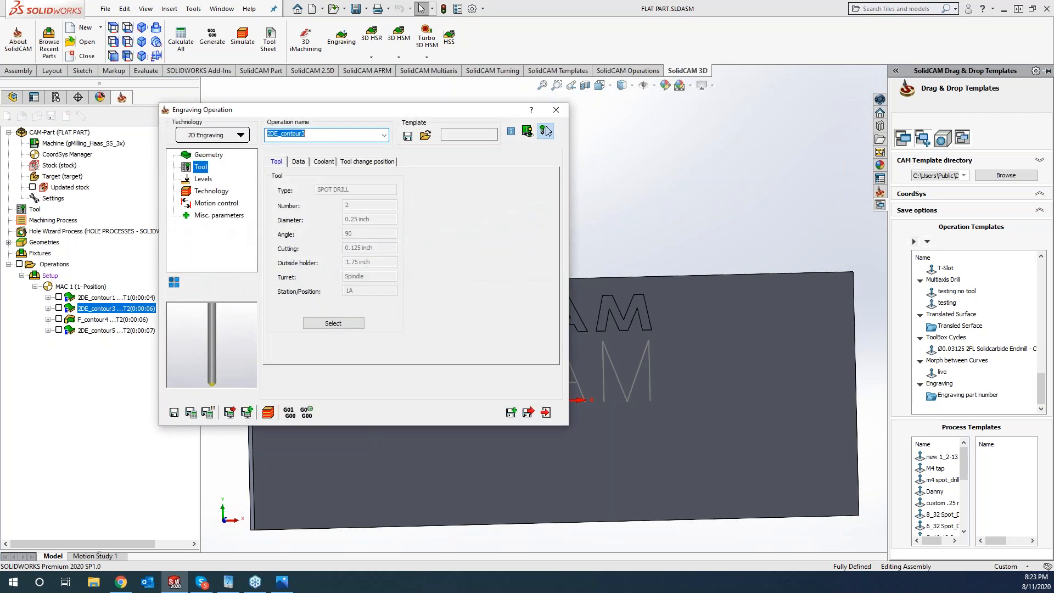
click(208, 155)
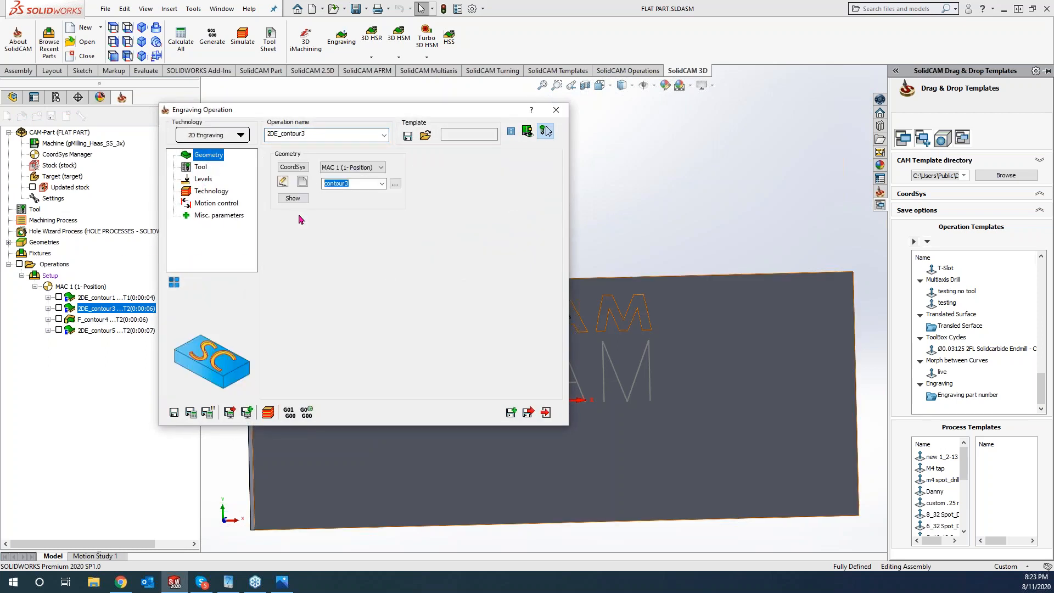
click(280, 182)
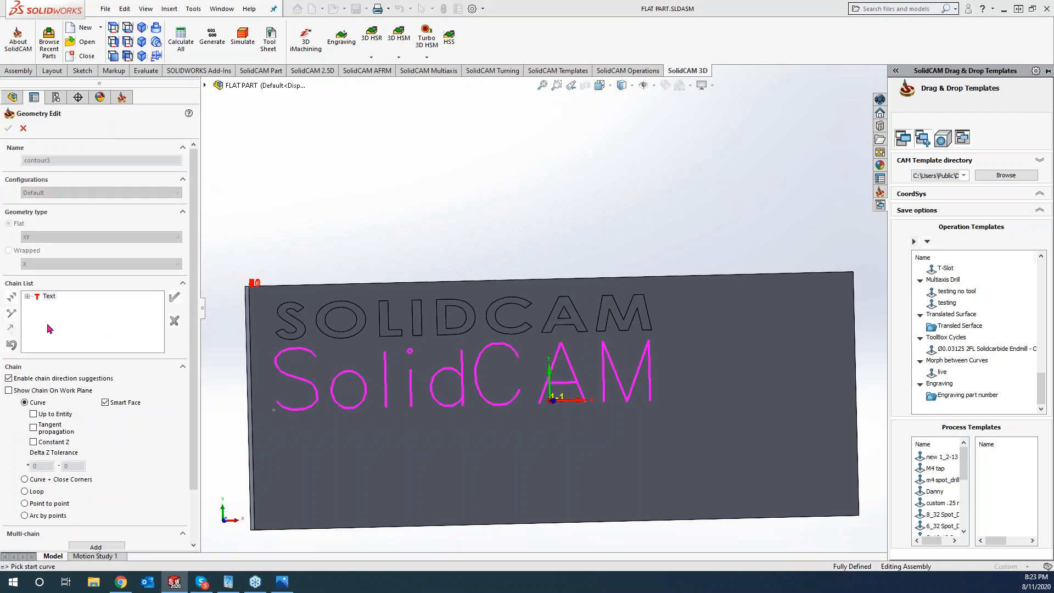
click(27, 298)
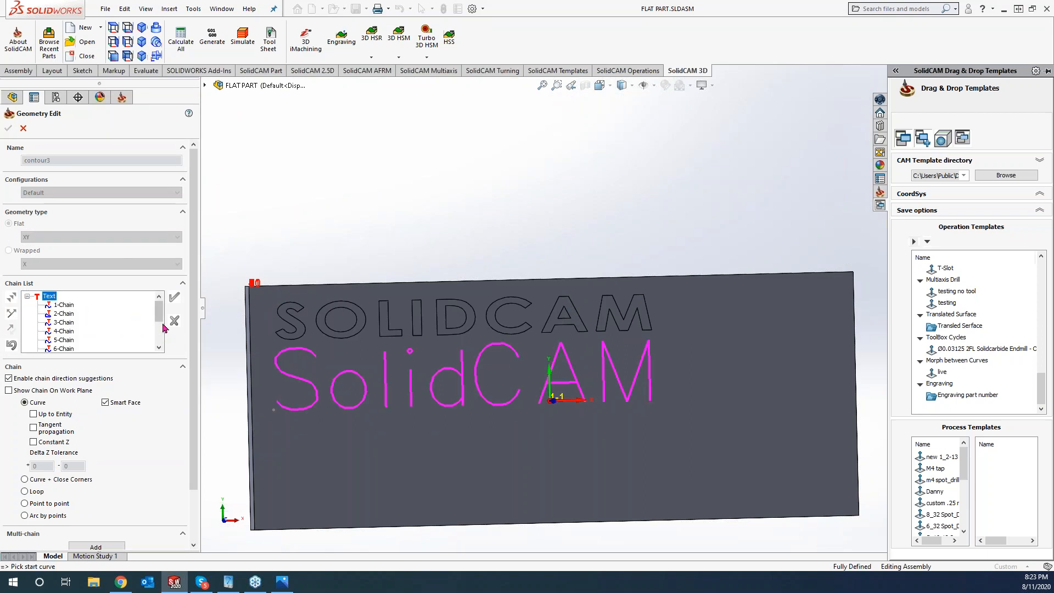
click(65, 331)
drag(157, 318, 158, 337)
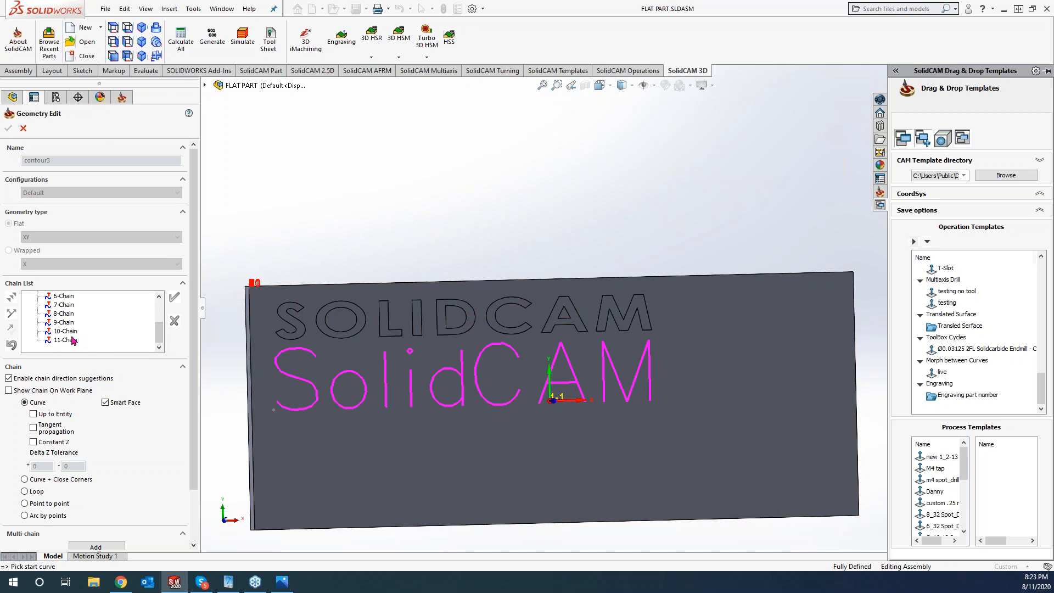
click(9, 128)
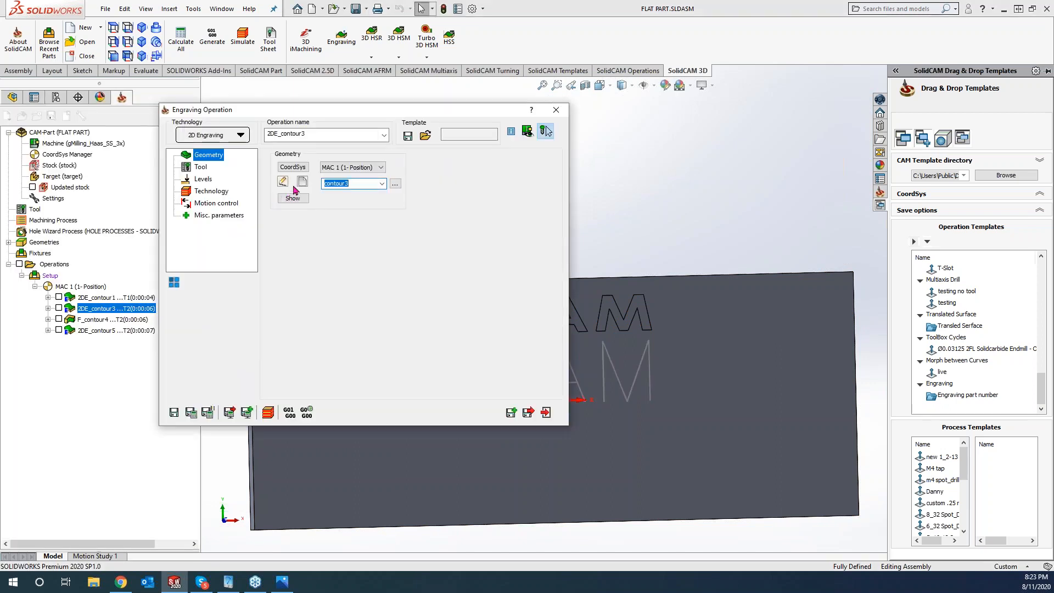
click(302, 181)
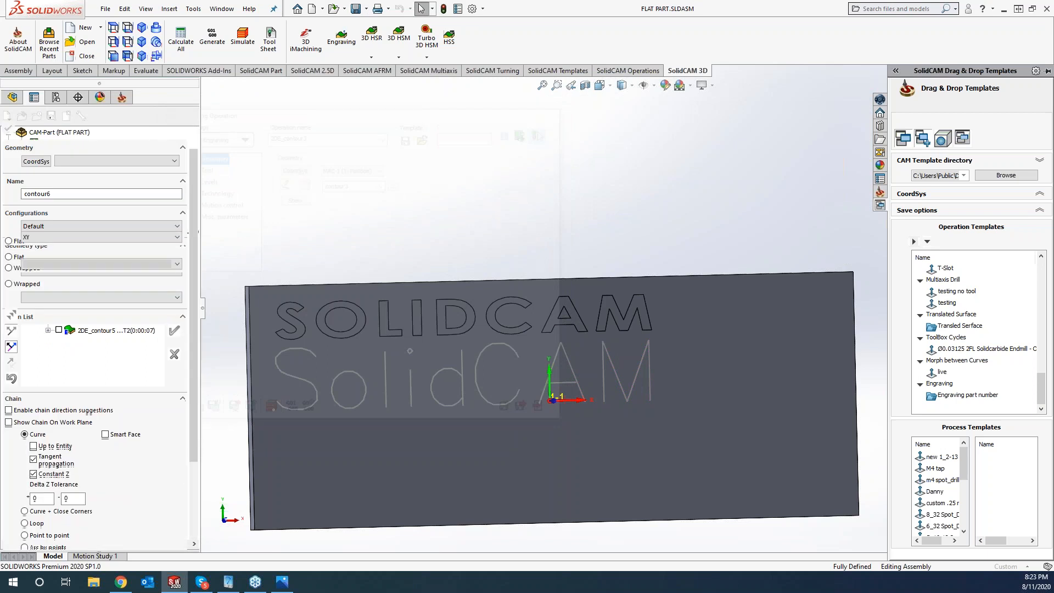
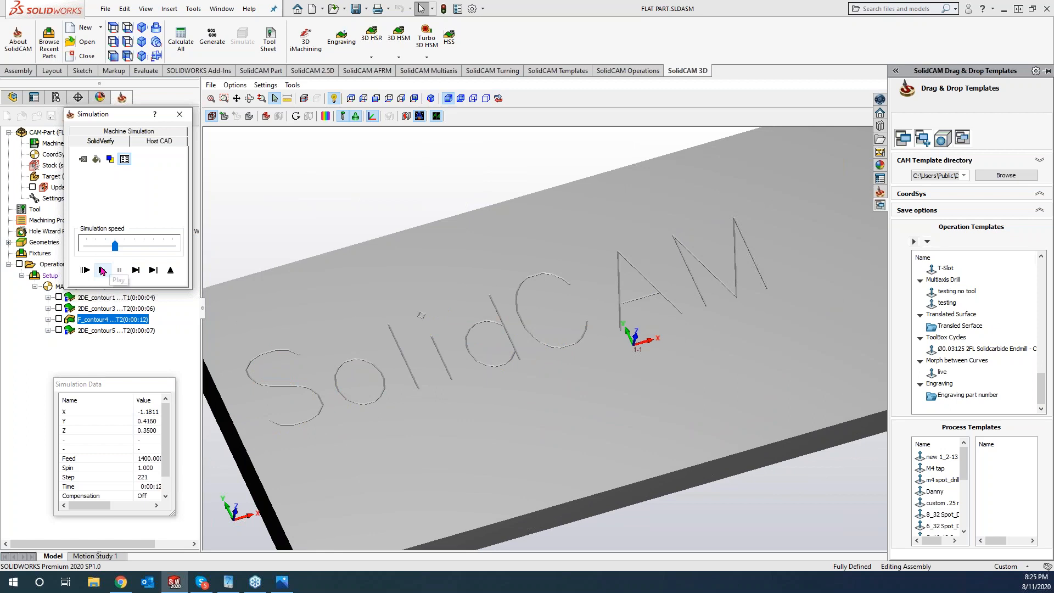
- Enable Sort by chains on F_contour4, recalculate it and reopen its simulation
click(179, 114)
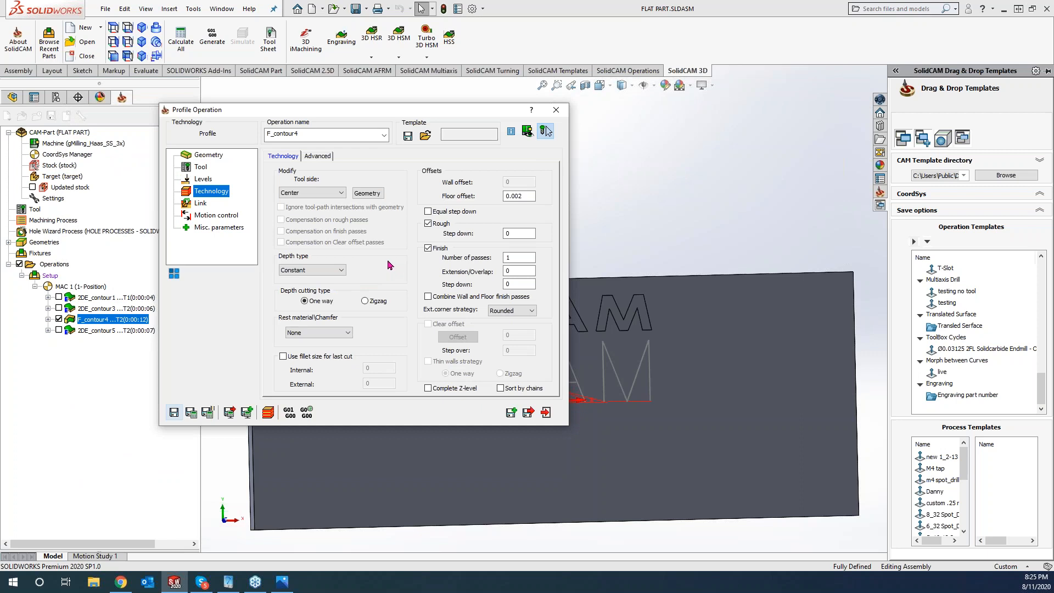
click(190, 412)
click(501, 389)
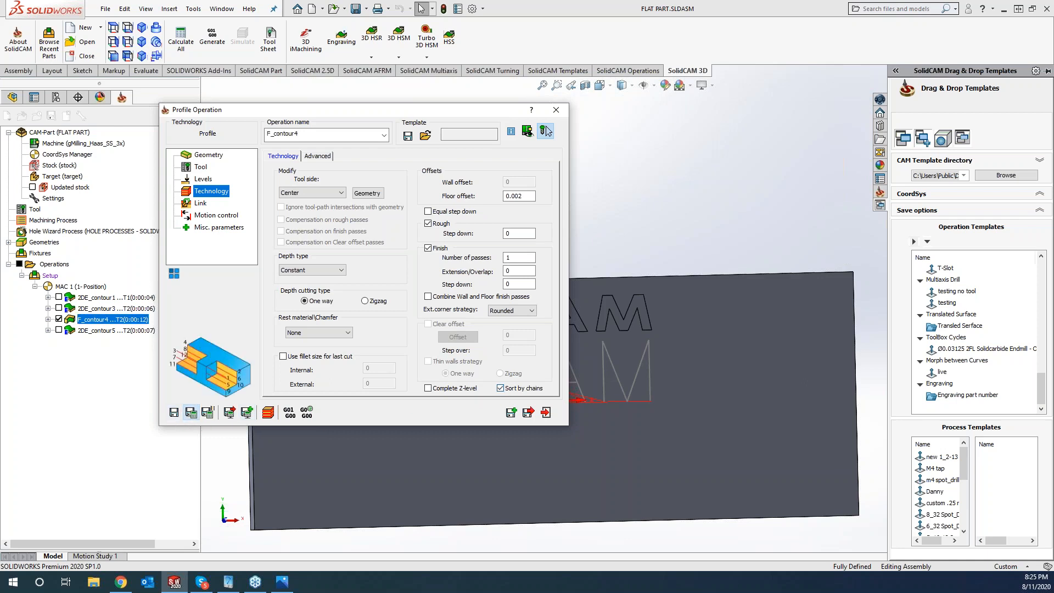
click(269, 412)
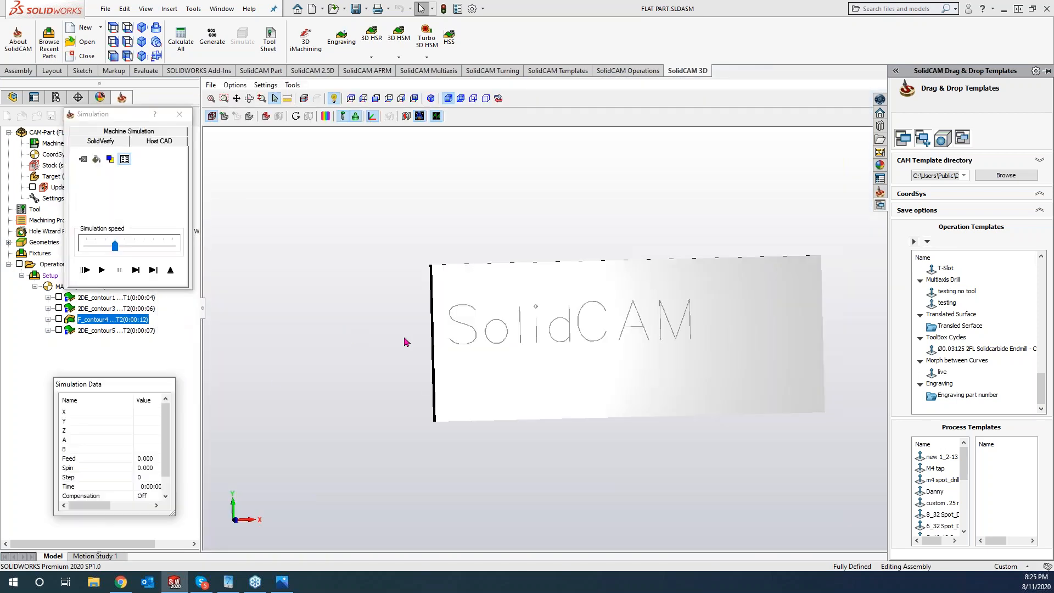
- Single-step the chain-sorted F_contour4 toolpath through the whole SolidCAM lettering, then close the simulation
click(136, 270)
click(137, 272)
click(136, 272)
click(137, 272)
click(137, 272)
click(137, 272)
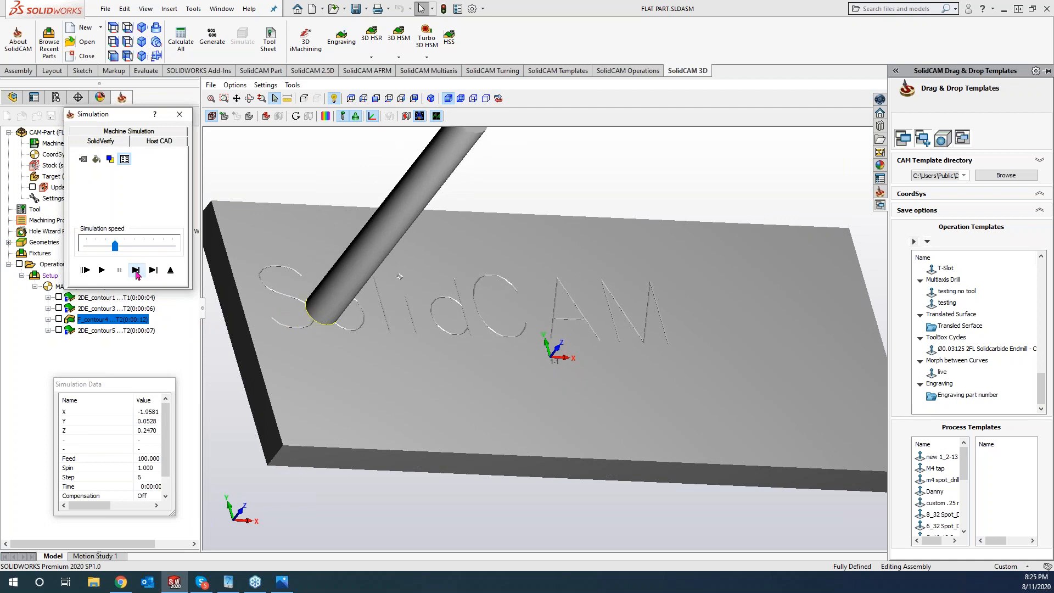
click(137, 272)
click(137, 273)
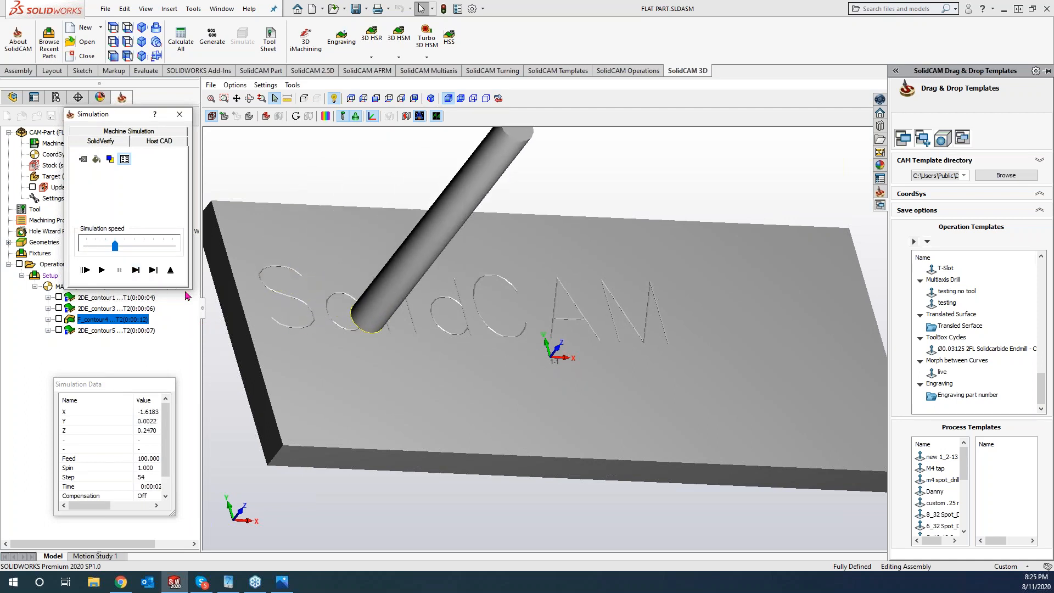
click(141, 278)
click(141, 277)
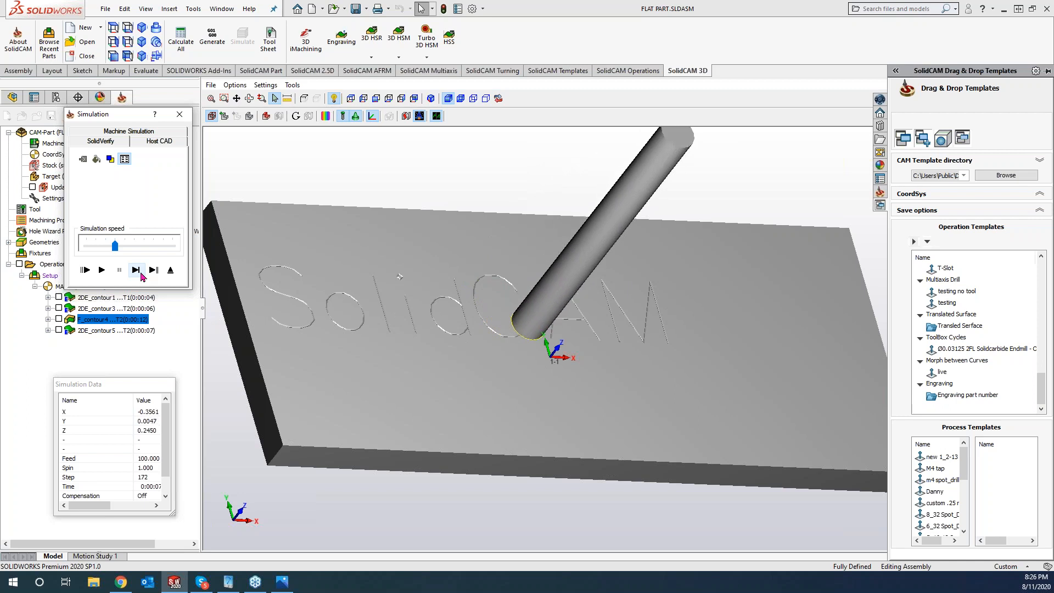
click(180, 114)
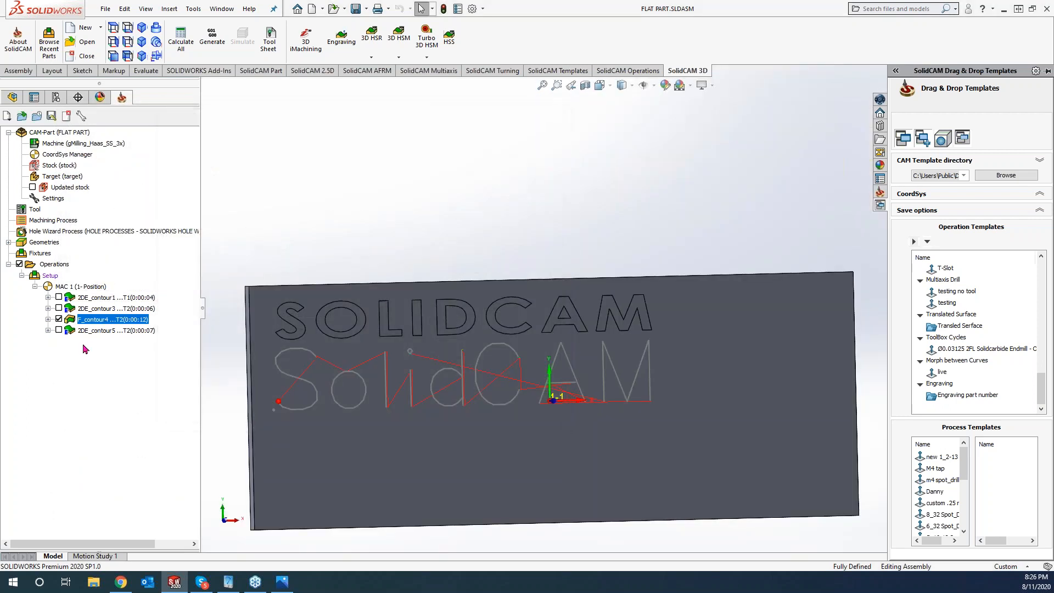
- Give 2DE_contour5 semi finish with 0.002 floor offset and 0.002 step down, calculate and simulate it
click(88, 332)
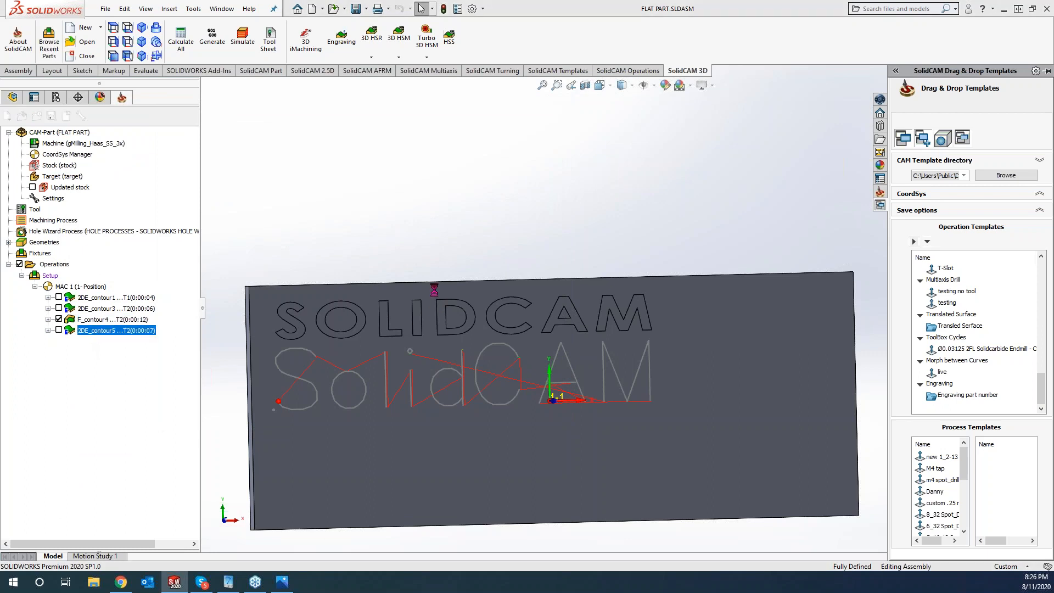
click(430, 236)
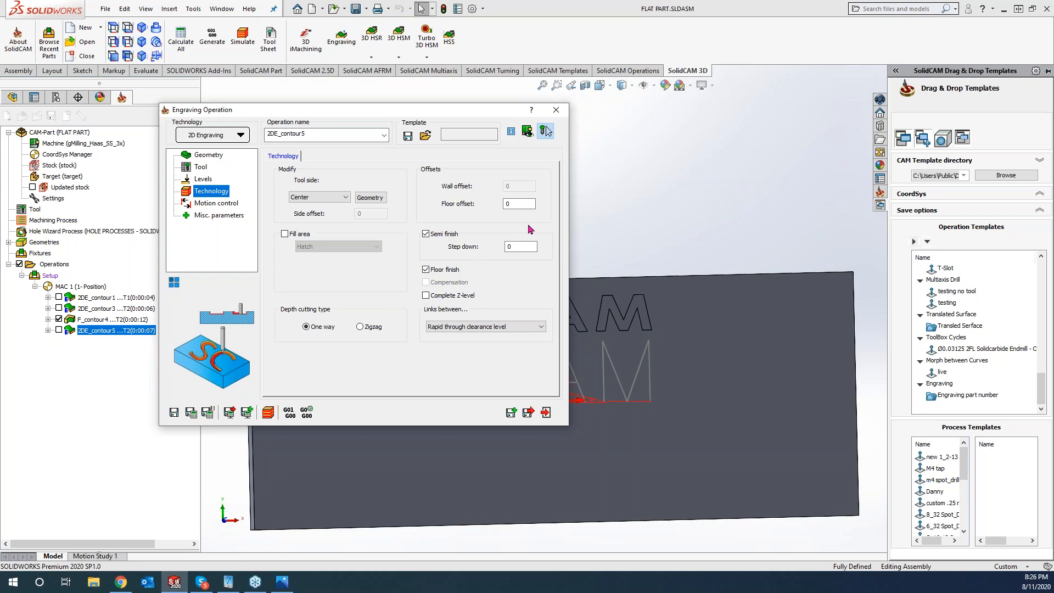
click(520, 246)
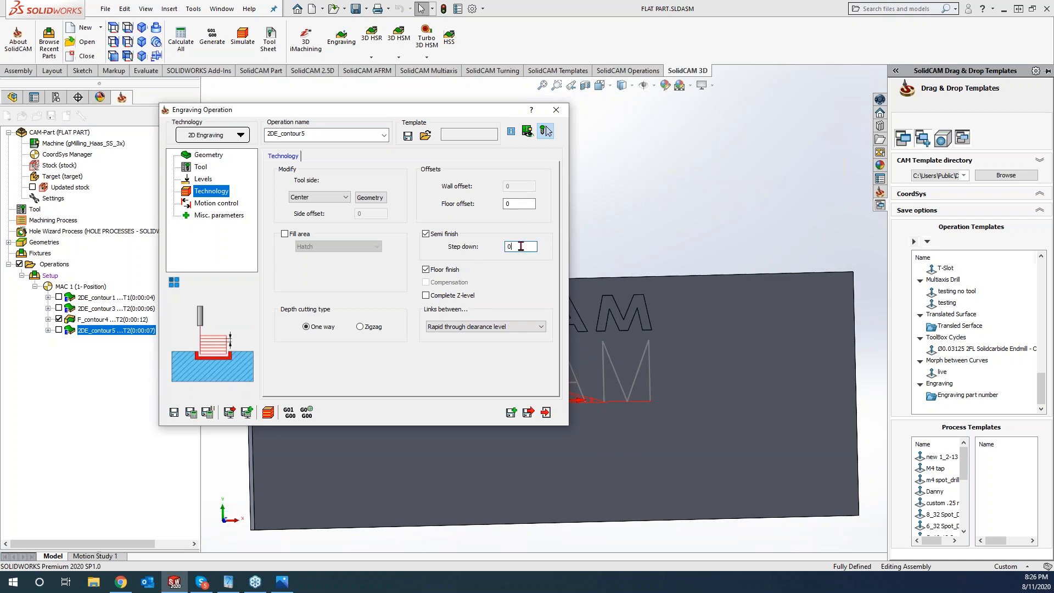
click(517, 204)
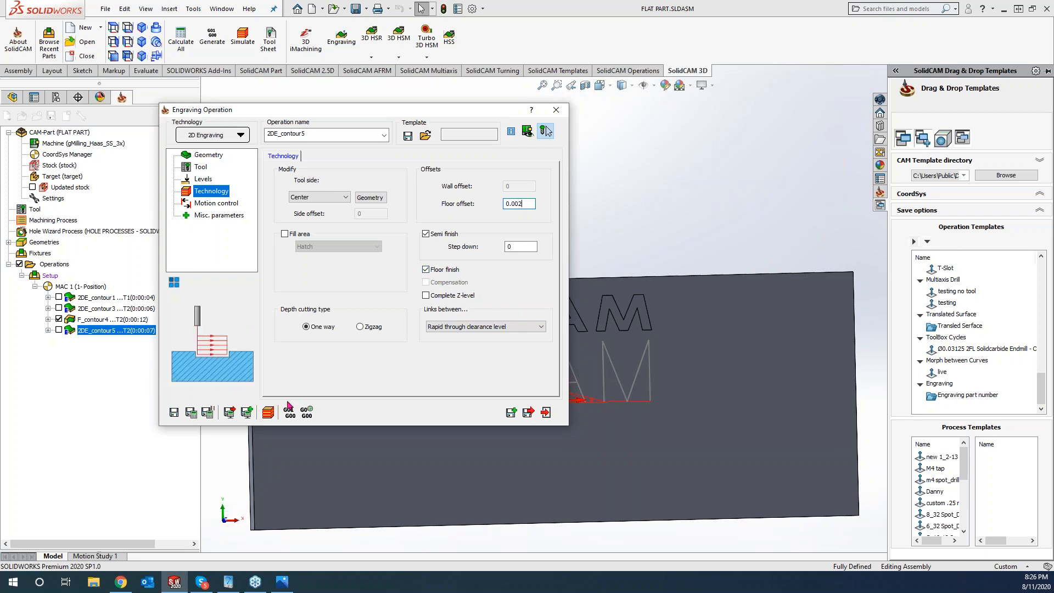
click(191, 411)
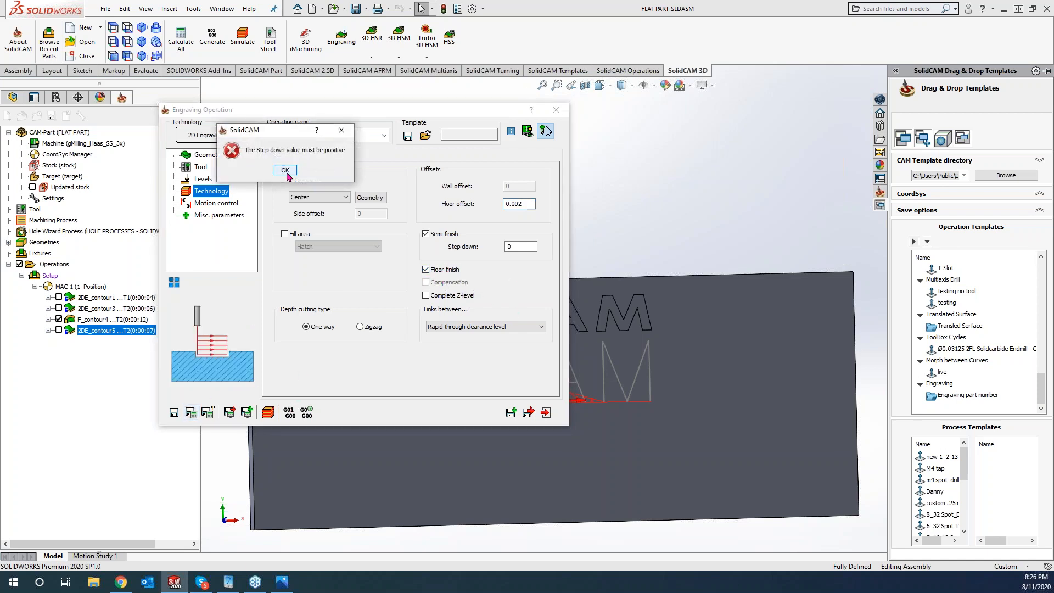
click(285, 170)
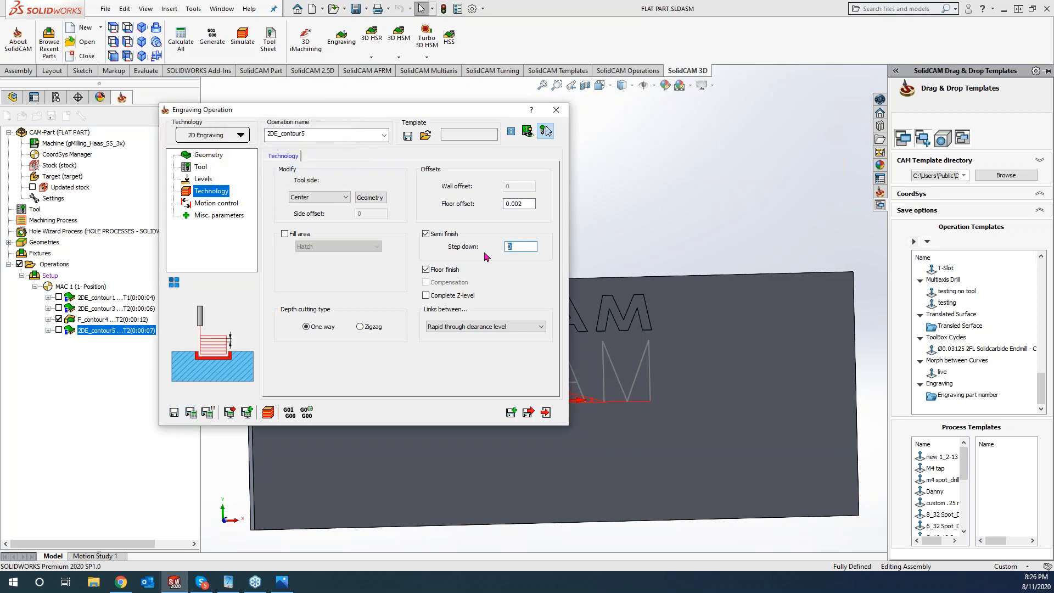
key(Return)
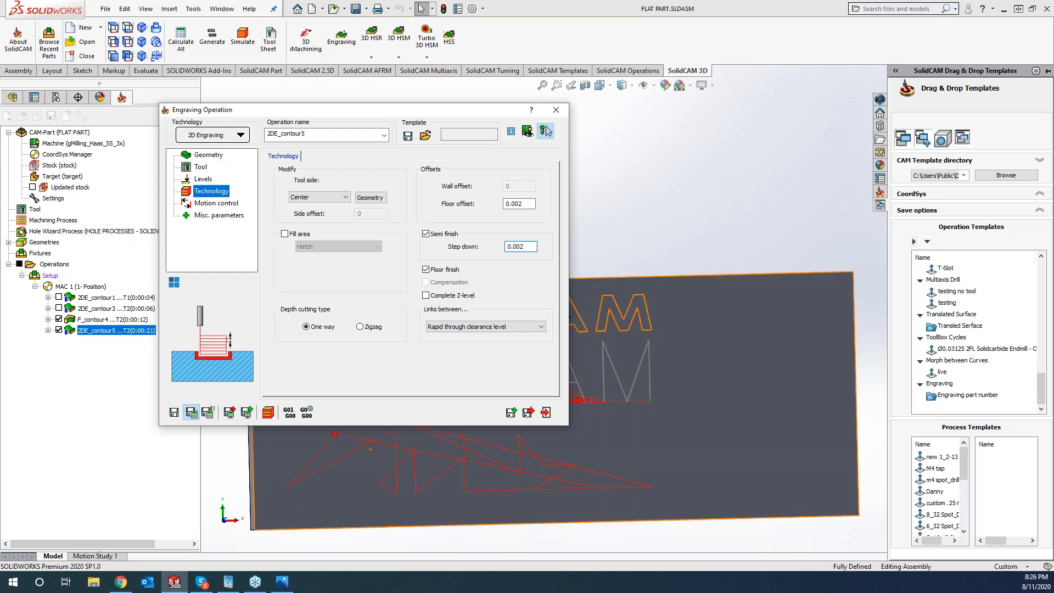
click(268, 416)
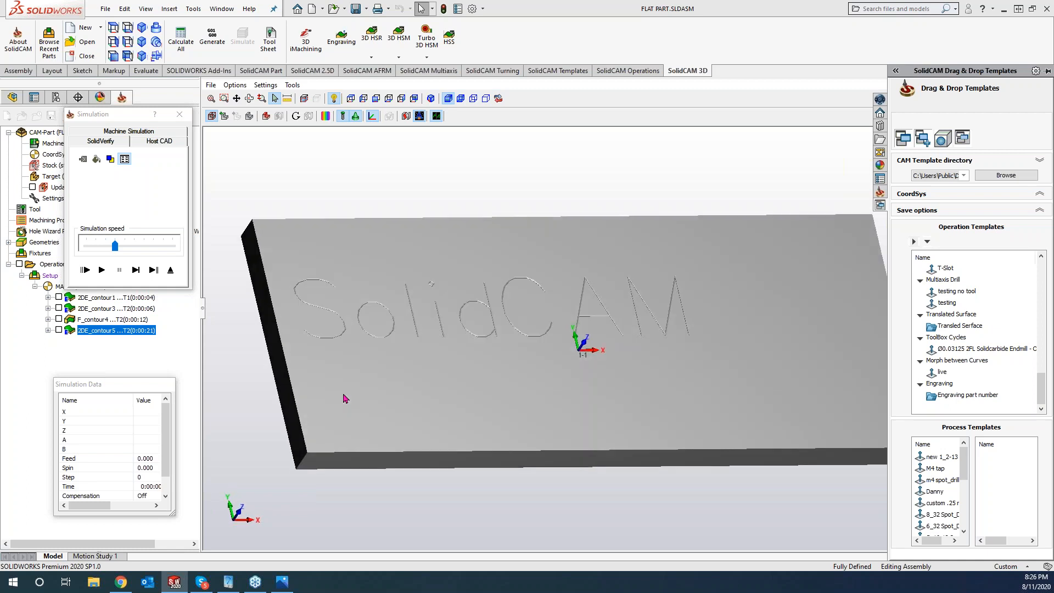
- Step, then play the 2DE_contour5 simulation to the end and exit to the Technology page
click(135, 271)
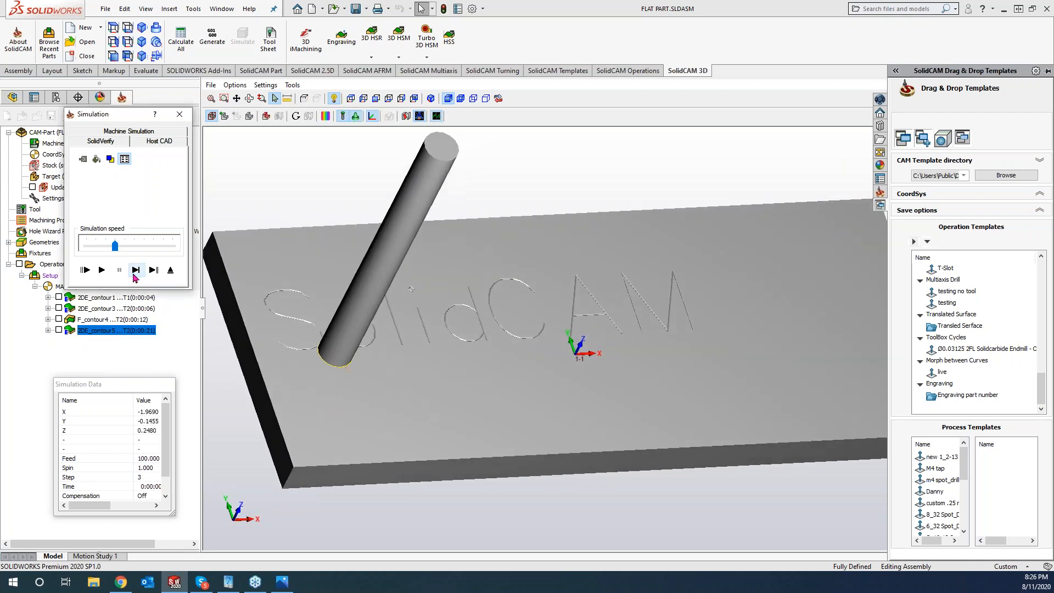
click(133, 275)
click(133, 275)
click(133, 275)
click(133, 275)
click(133, 275)
click(133, 274)
click(134, 275)
click(133, 275)
click(102, 271)
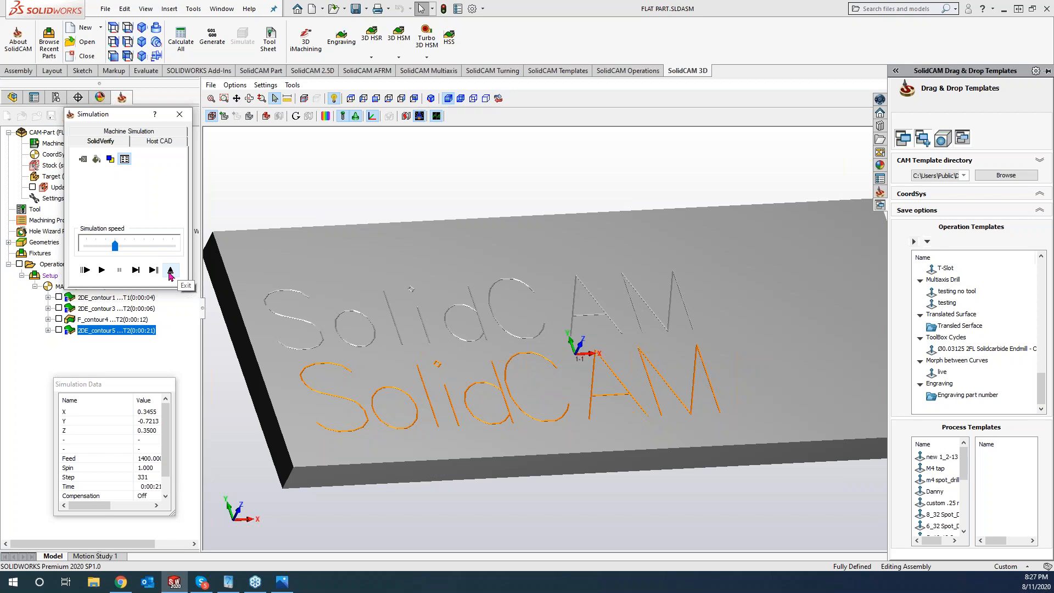
click(170, 270)
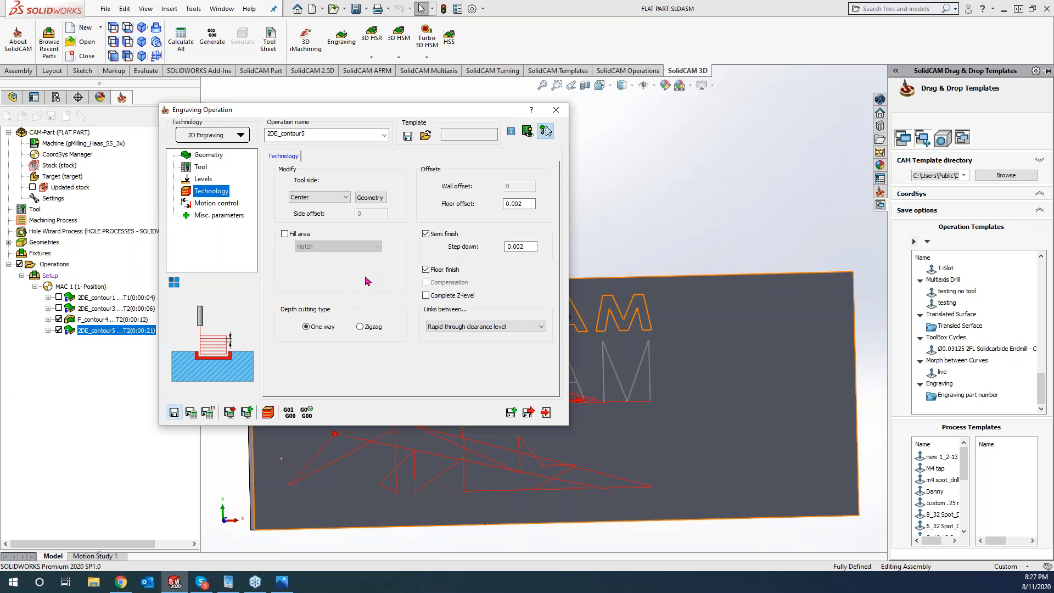
- Enable Complete Z-level on 2DE_contour5, confirm recalculation and open its simulation
click(426, 296)
click(191, 413)
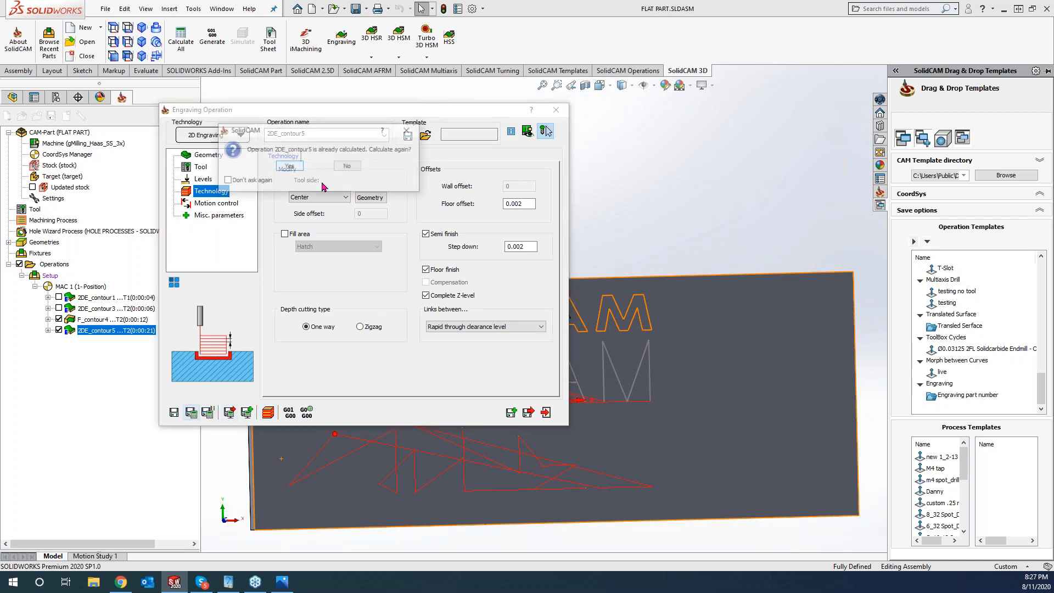
click(287, 164)
click(269, 416)
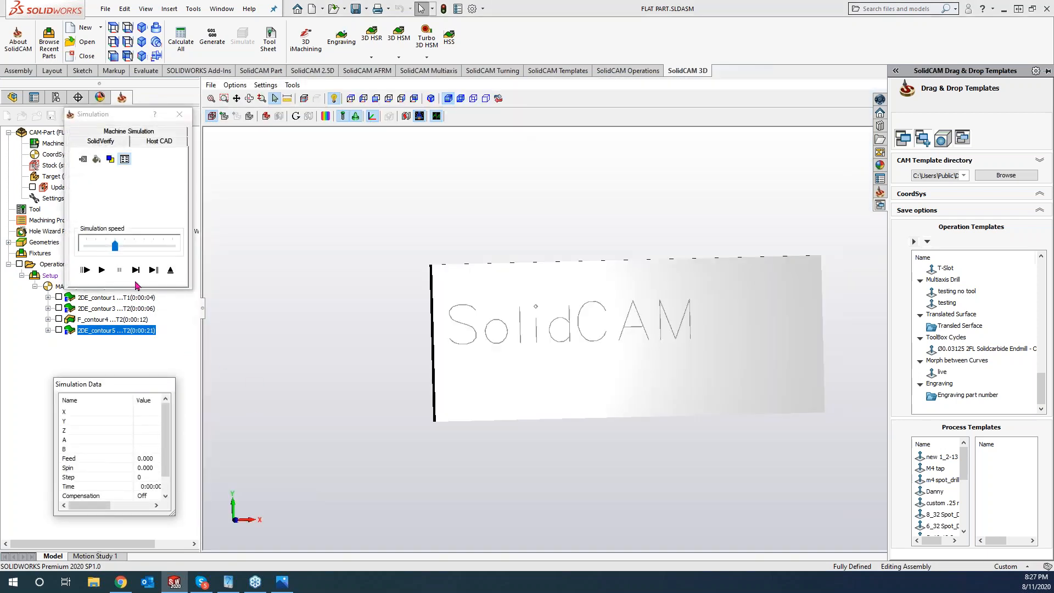
- Step through the first engraved letters, then close the simulation and the operation dialog
click(136, 269)
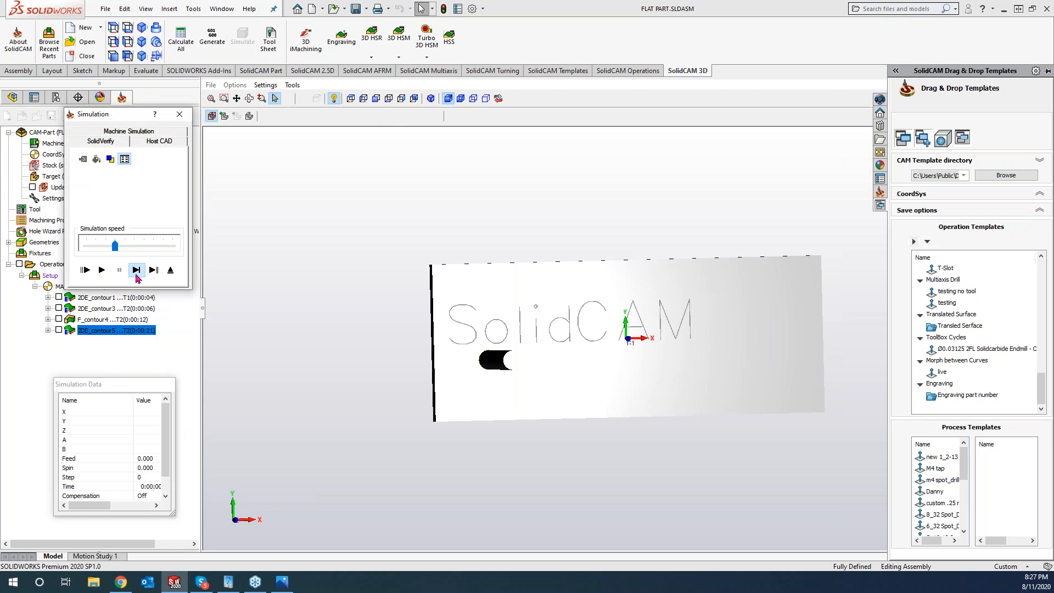
middle_drag(285, 415, 250, 395)
click(136, 269)
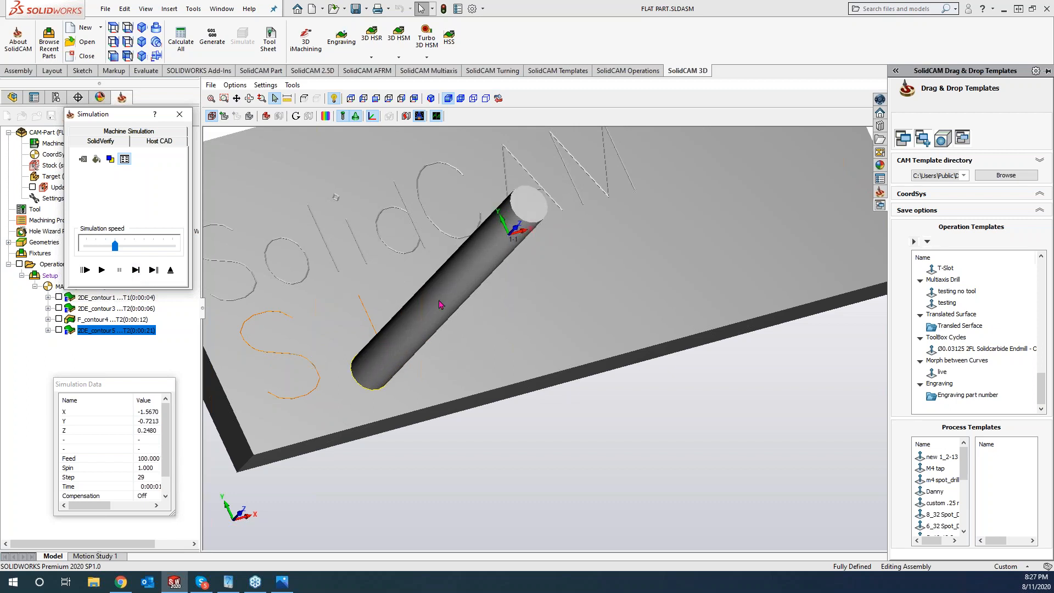
click(179, 115)
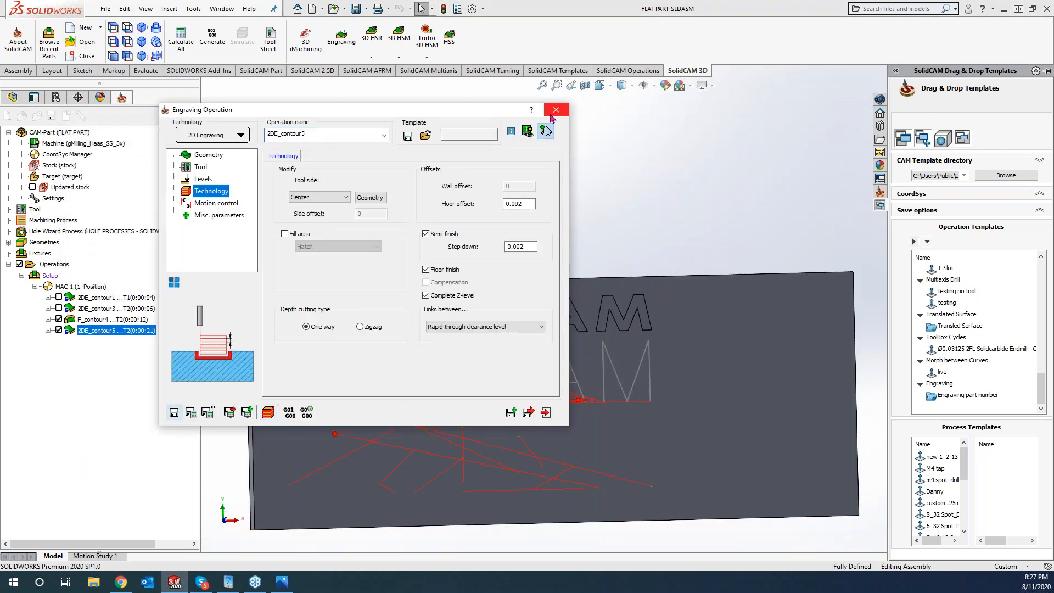
click(556, 110)
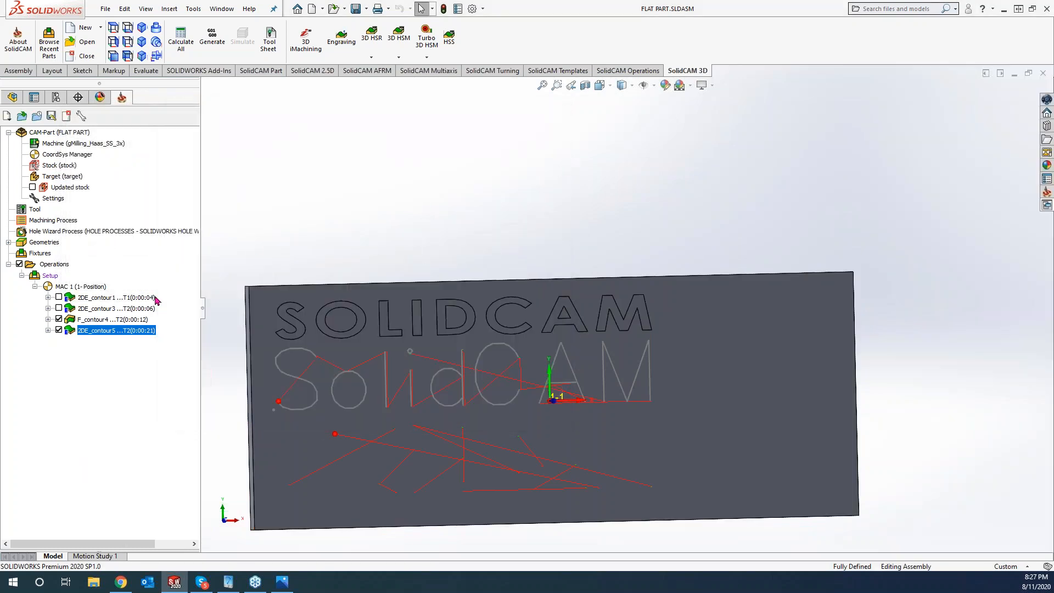
- Hide both operations' toolpaths and open F_contour4 on its levels settings
click(58, 330)
click(59, 319)
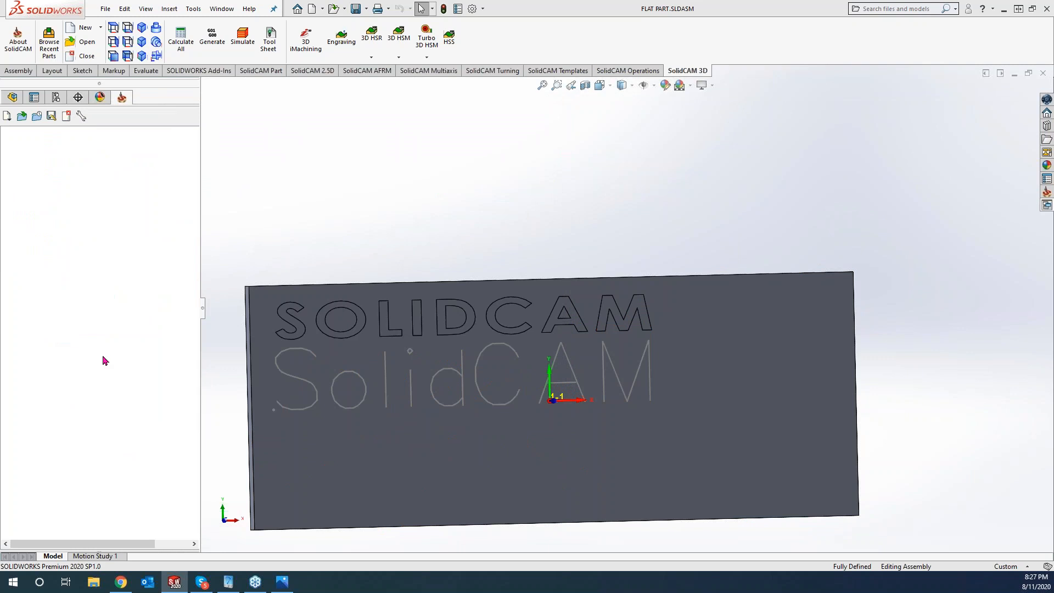
click(96, 320)
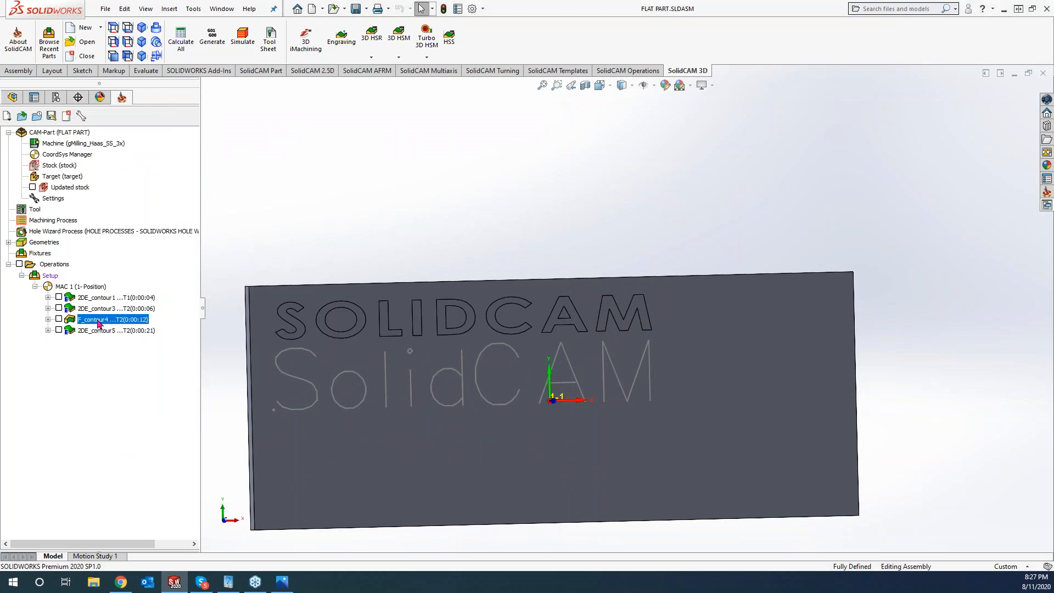
double_click(98, 324)
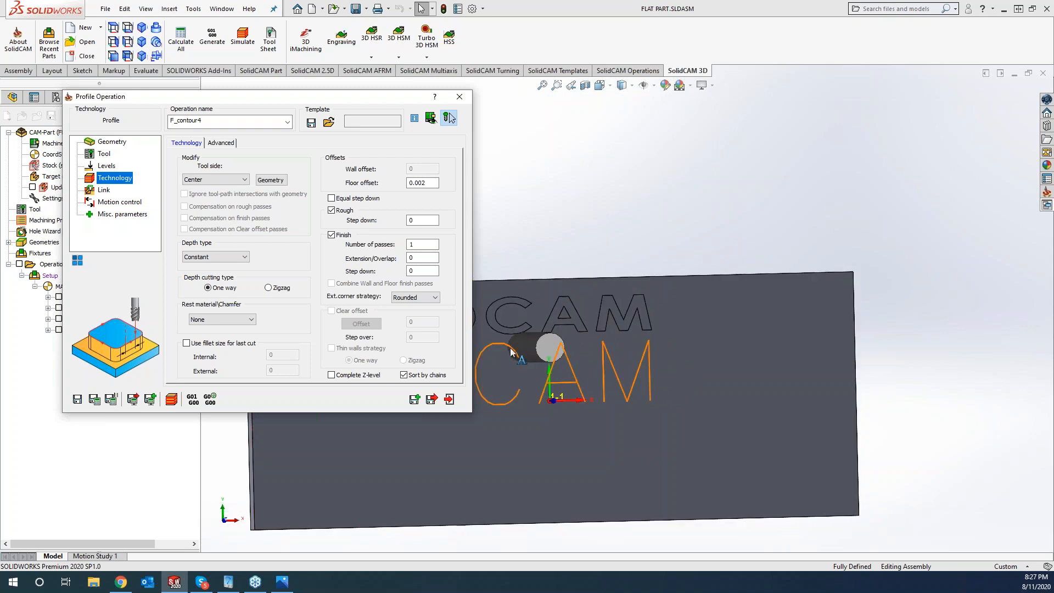
drag(263, 100, 467, 141)
click(308, 209)
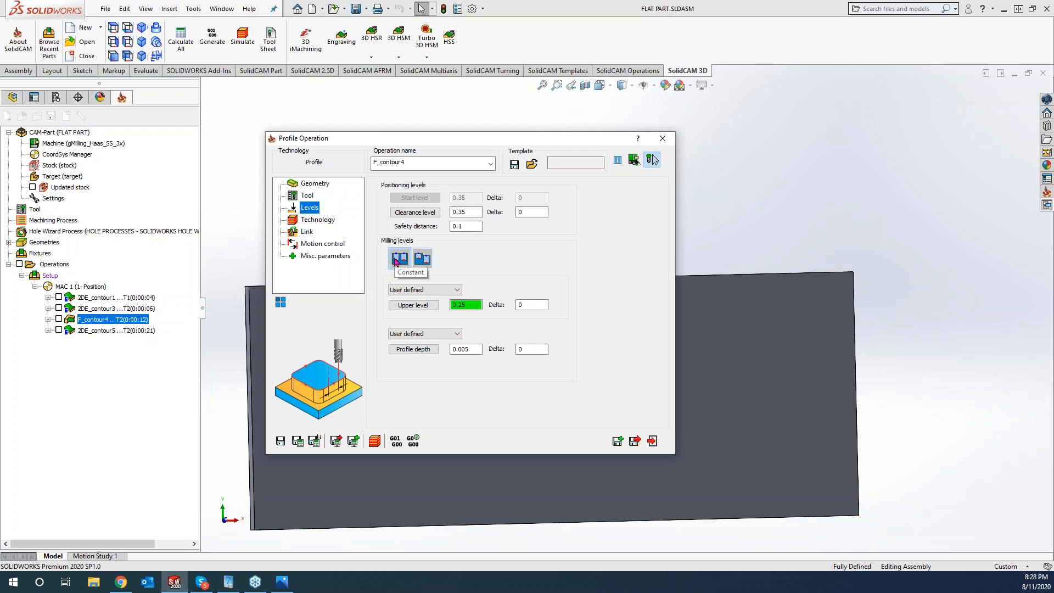
- Try variable milling levels, then exit F_contour4 without saving
click(424, 262)
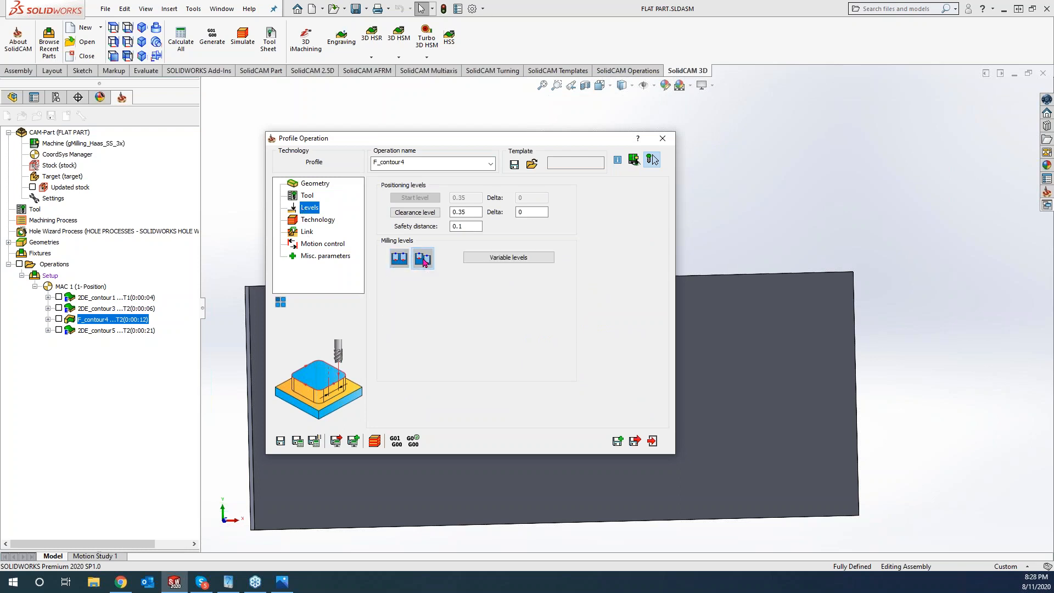
click(509, 257)
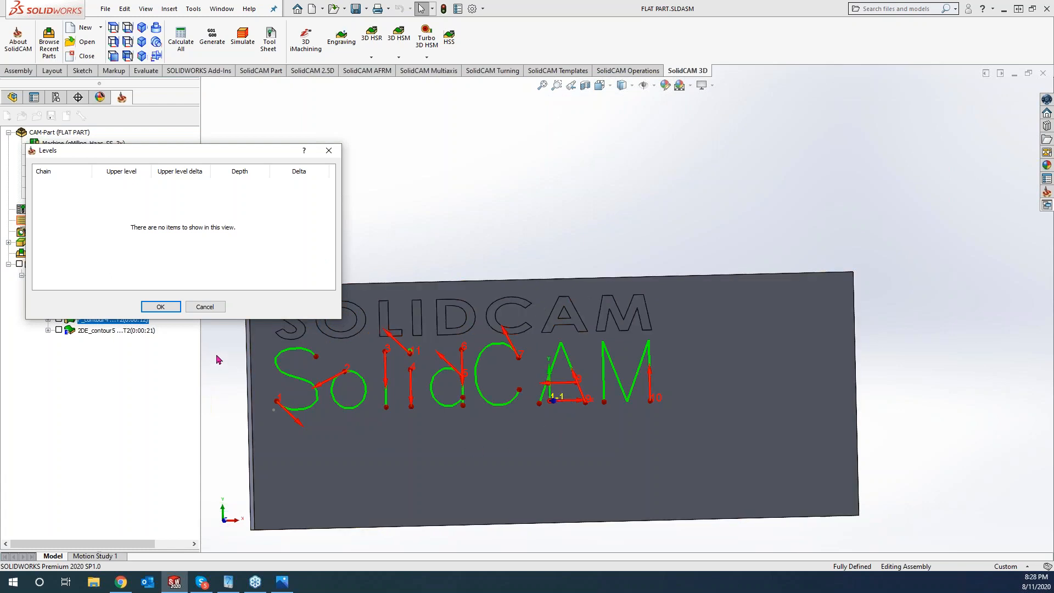
click(204, 308)
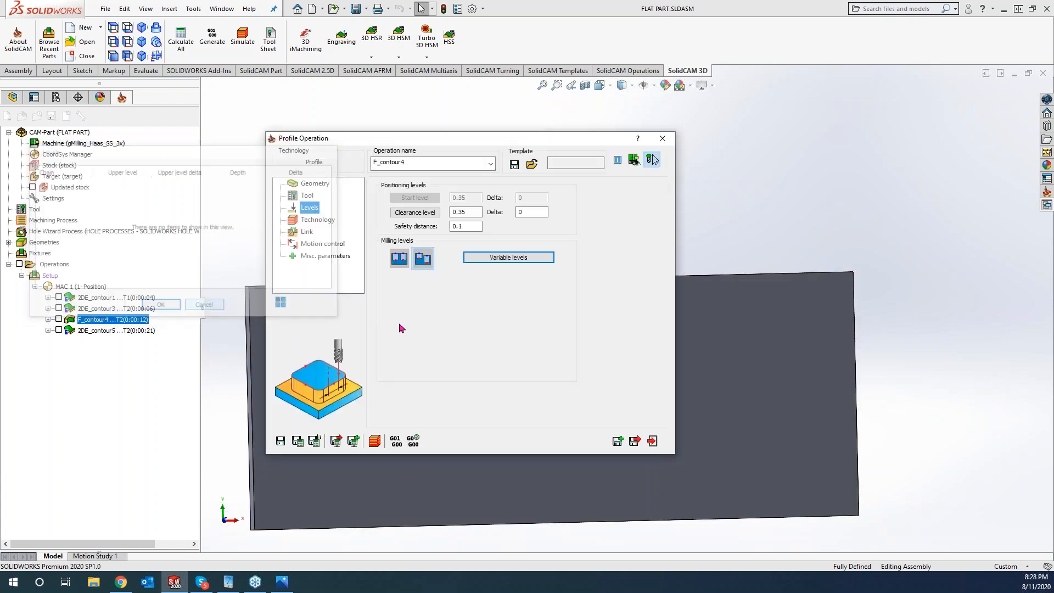
key(Escape)
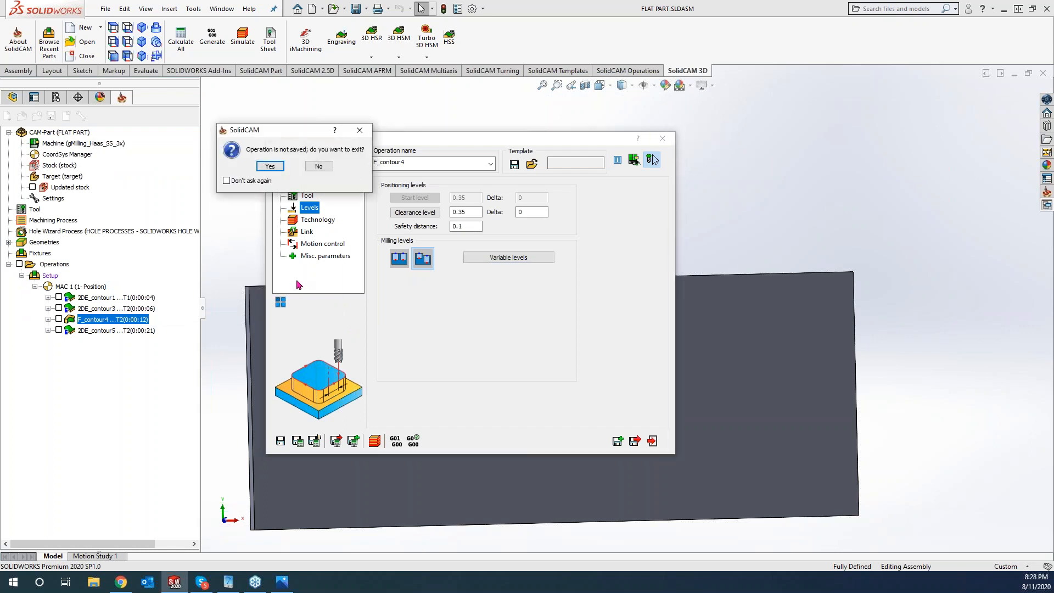
click(272, 166)
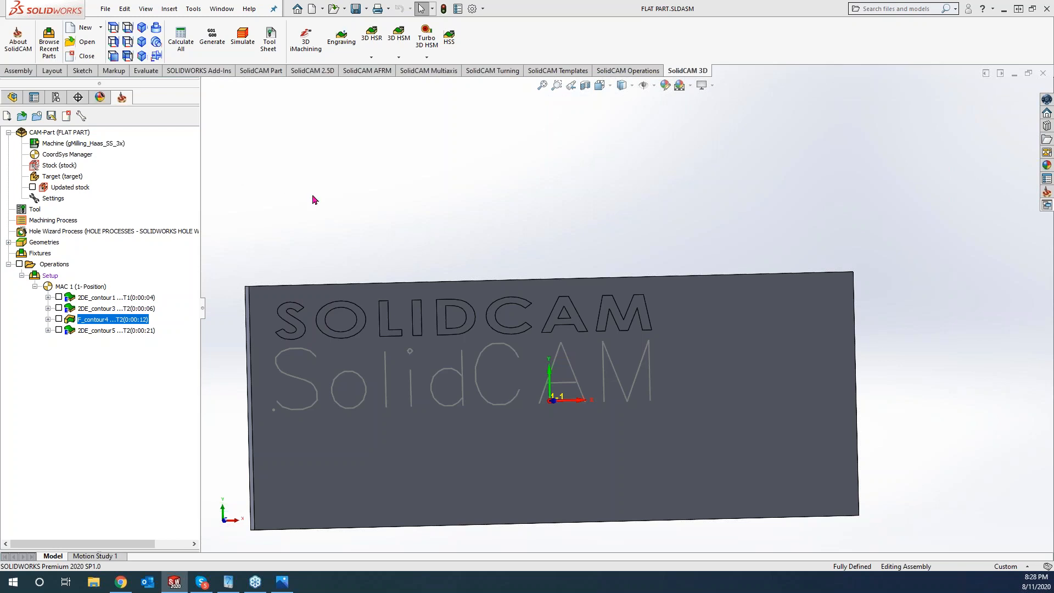
- Open 2DE_contour1's engraving technology settings from the 2.5D milling tab
click(143, 331)
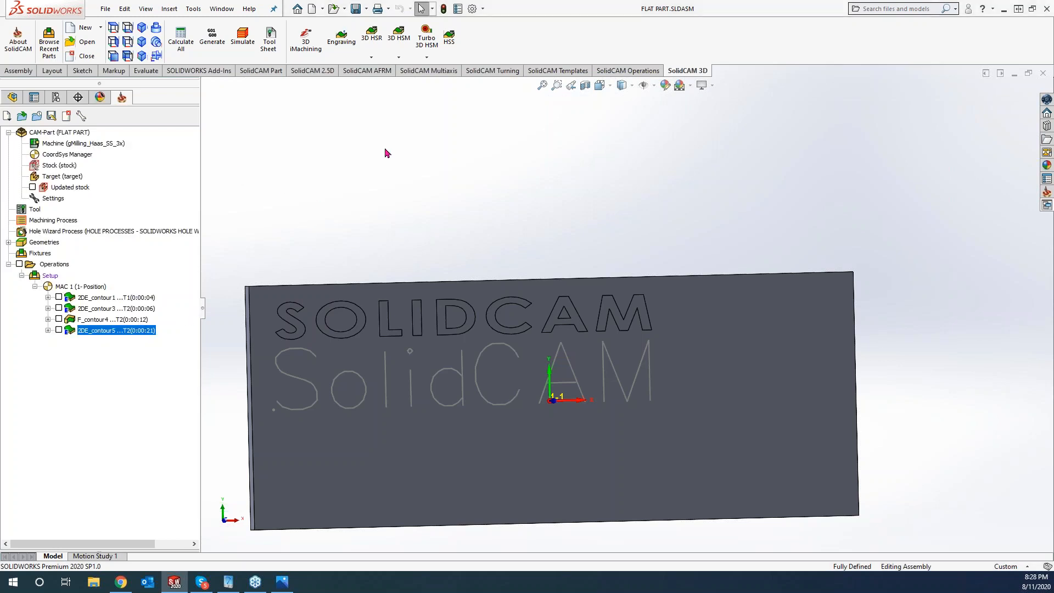
click(312, 72)
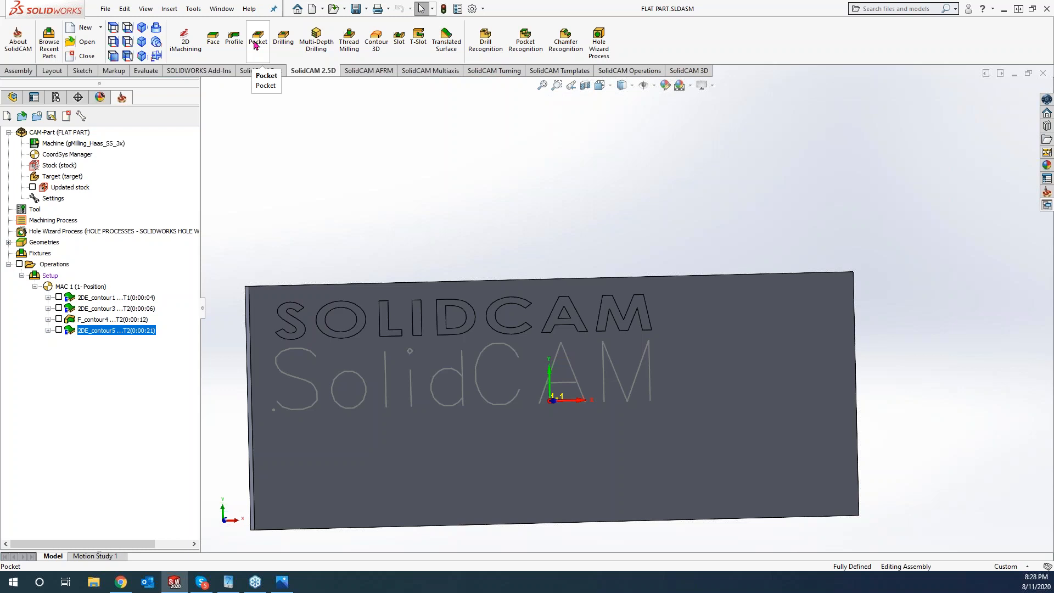
double_click(137, 299)
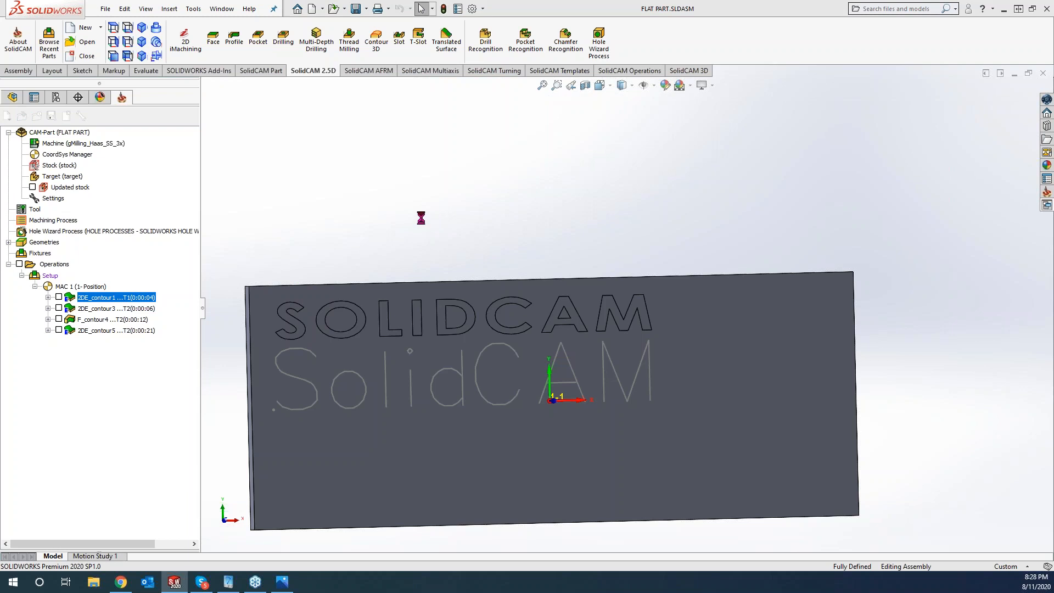
click(310, 222)
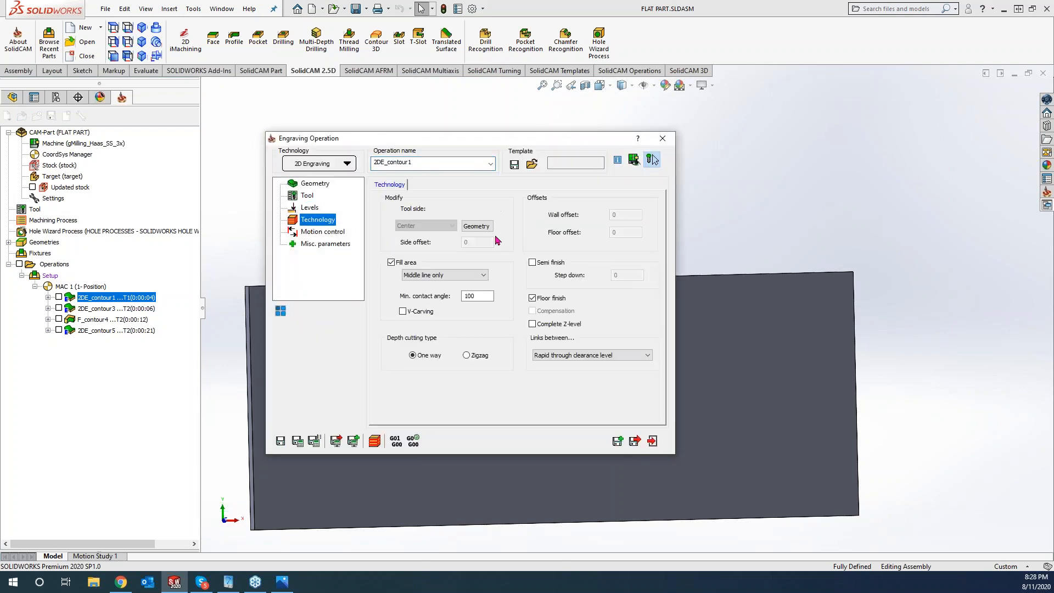
mouse_move(469, 143)
mouse_down()
mouse_move(341, 147)
mouse_move(362, 134)
mouse_move(794, 120)
mouse_up()
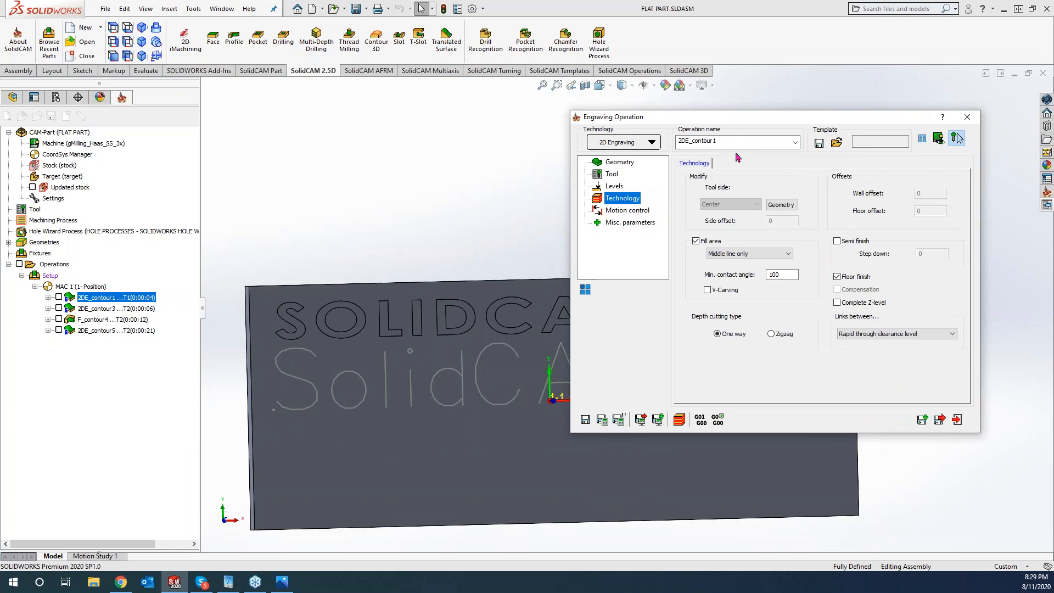
- Set Fill area to Hatch with a 45° hatch angle and recalculate the letter toolpath
click(736, 253)
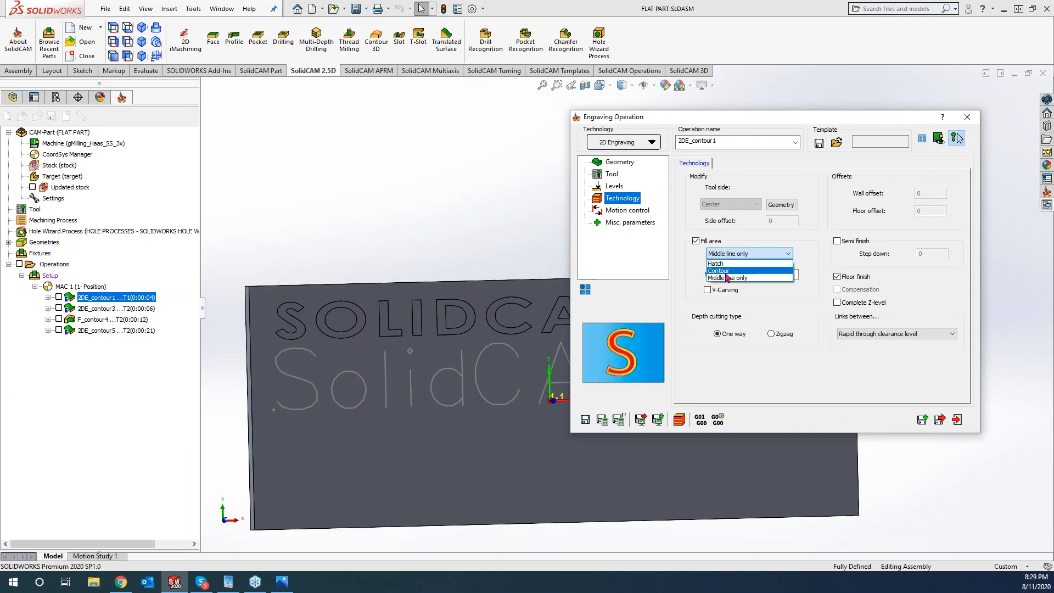
click(717, 263)
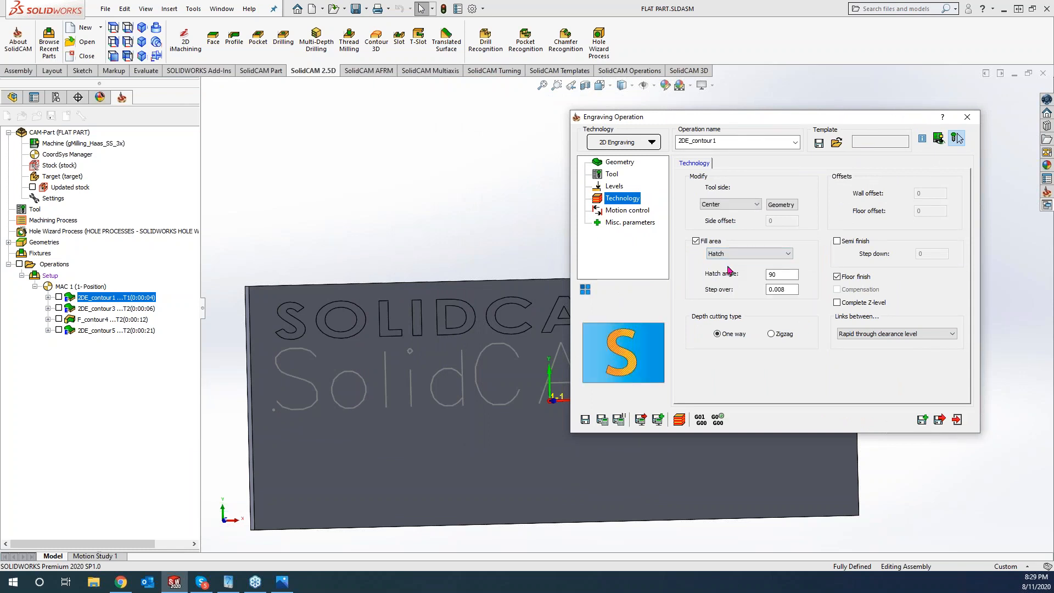
click(782, 274)
click(619, 418)
scroll(277, 322, down, 5)
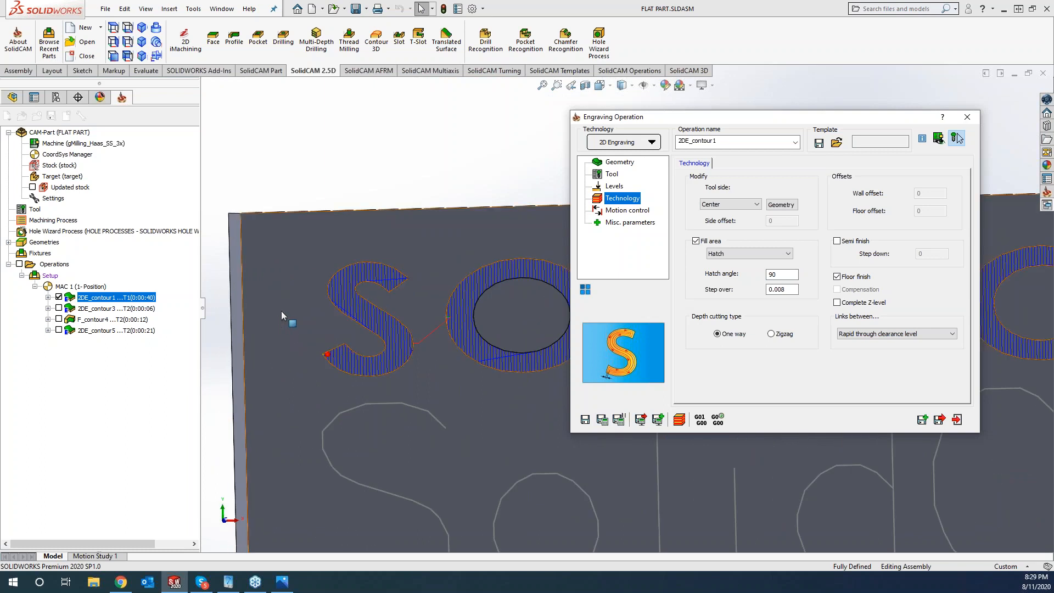
scroll(281, 311, down, 3)
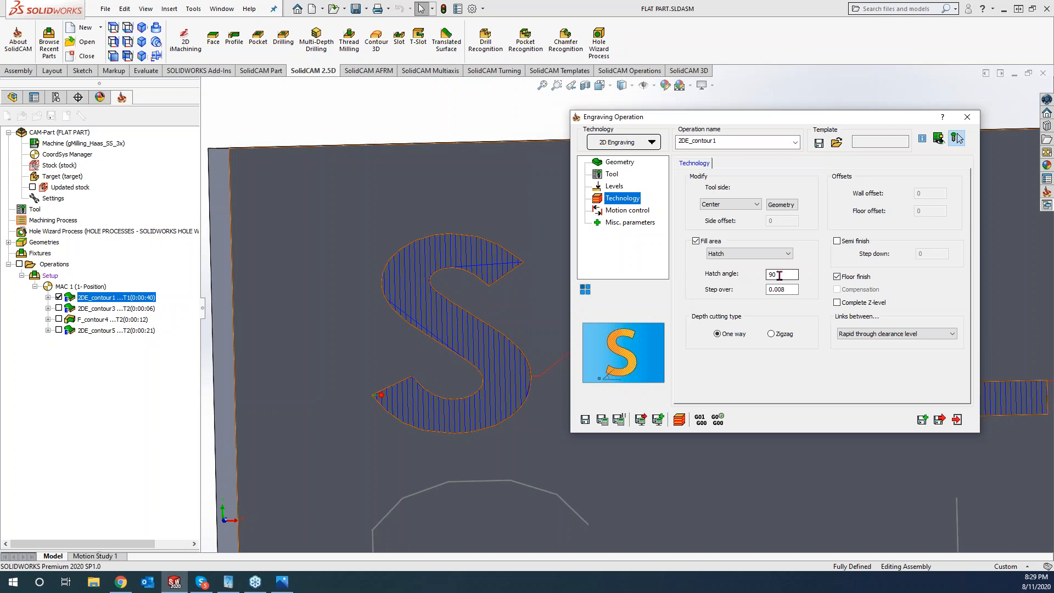
drag(780, 275, 750, 274)
click(611, 421)
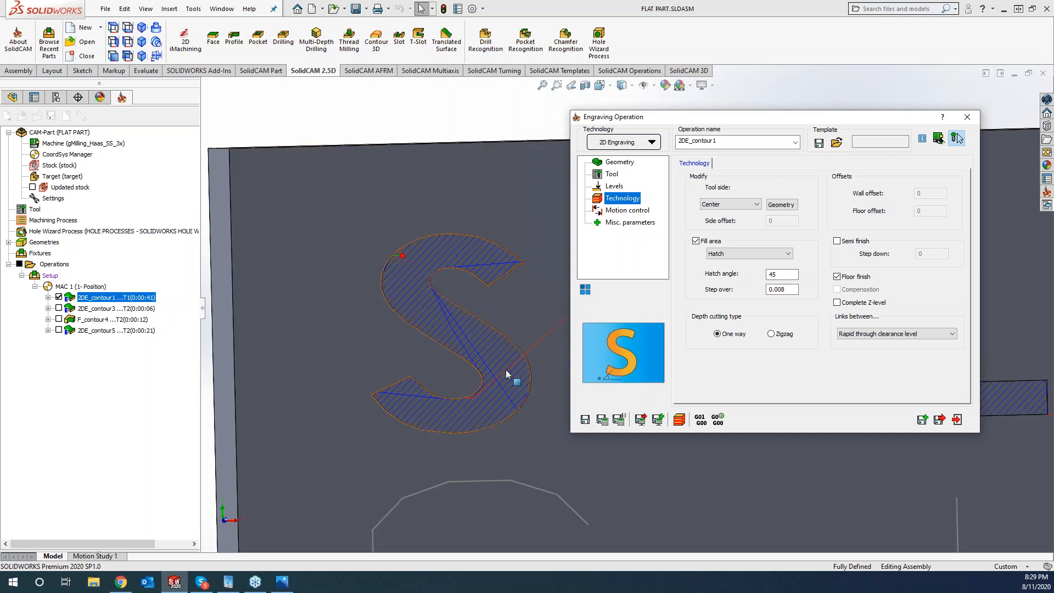
scroll(495, 304, up, 5)
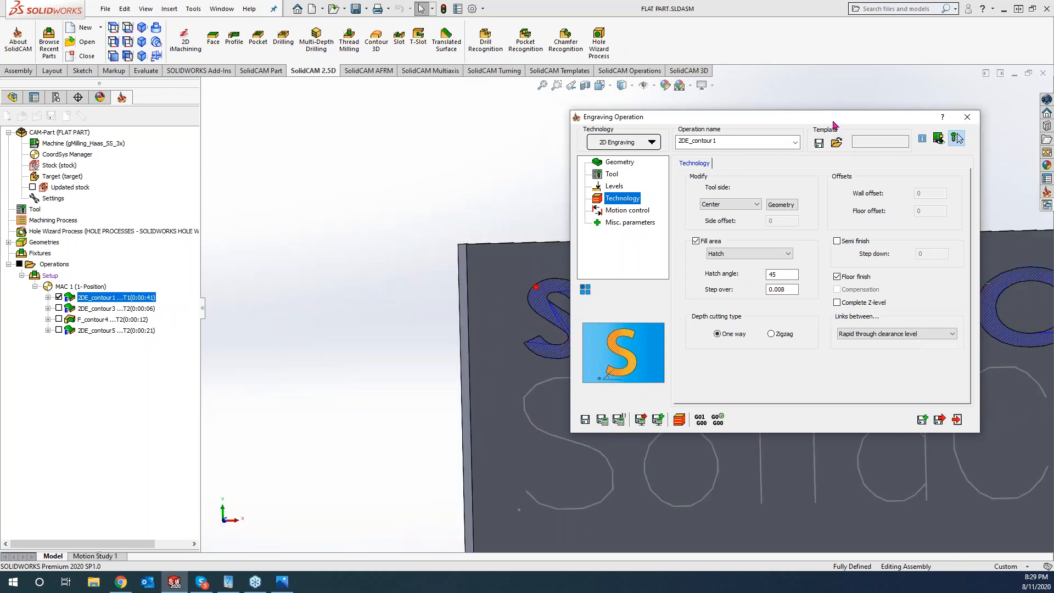
drag(833, 118, 388, 97)
scroll(798, 307, down, 5)
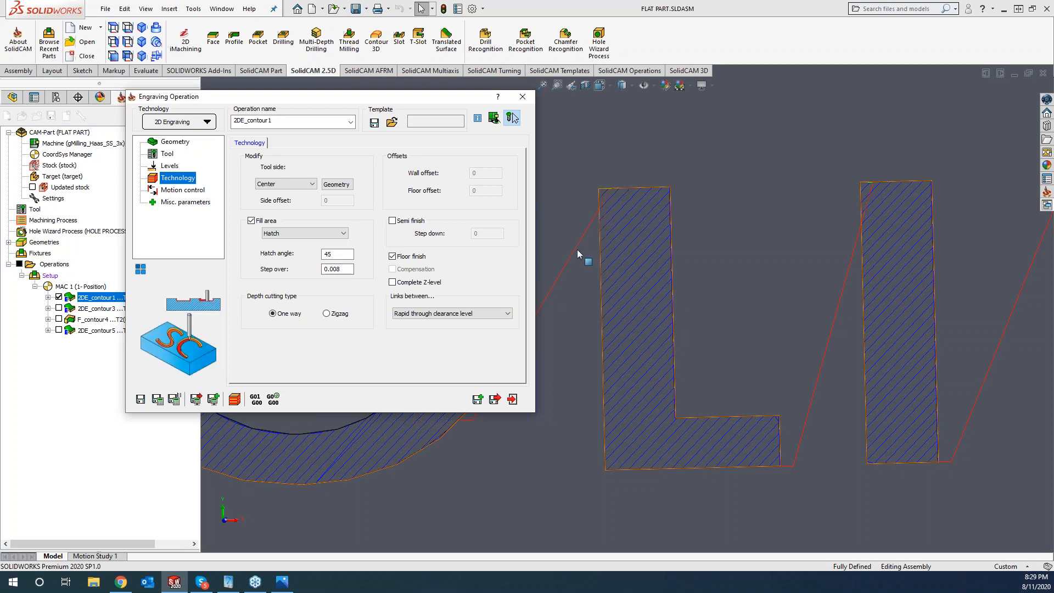
- Assign tool 2, the 90° spot drill, to 2DE_contour1
click(167, 155)
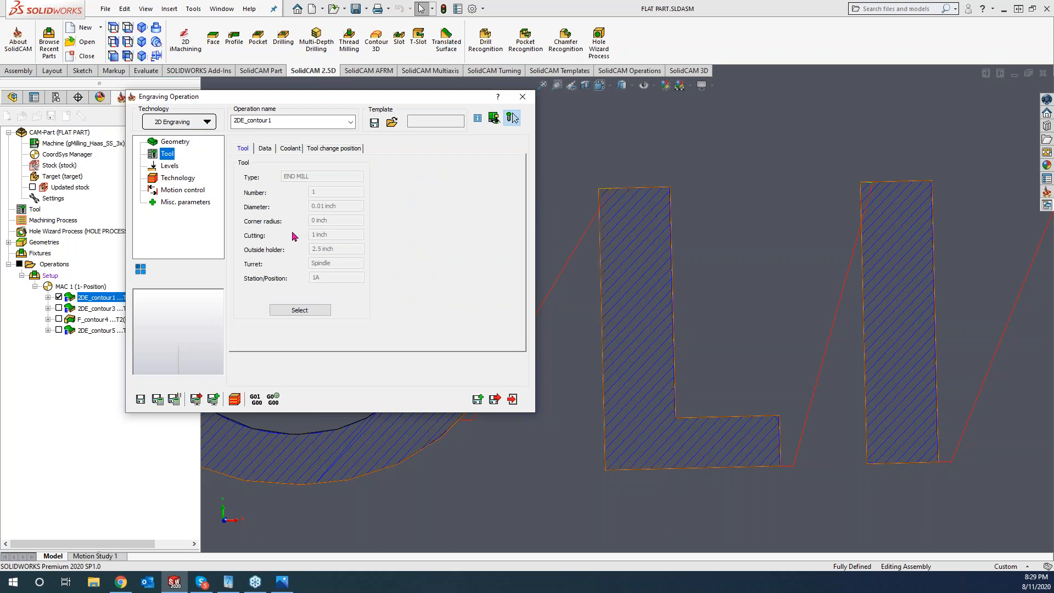
click(300, 310)
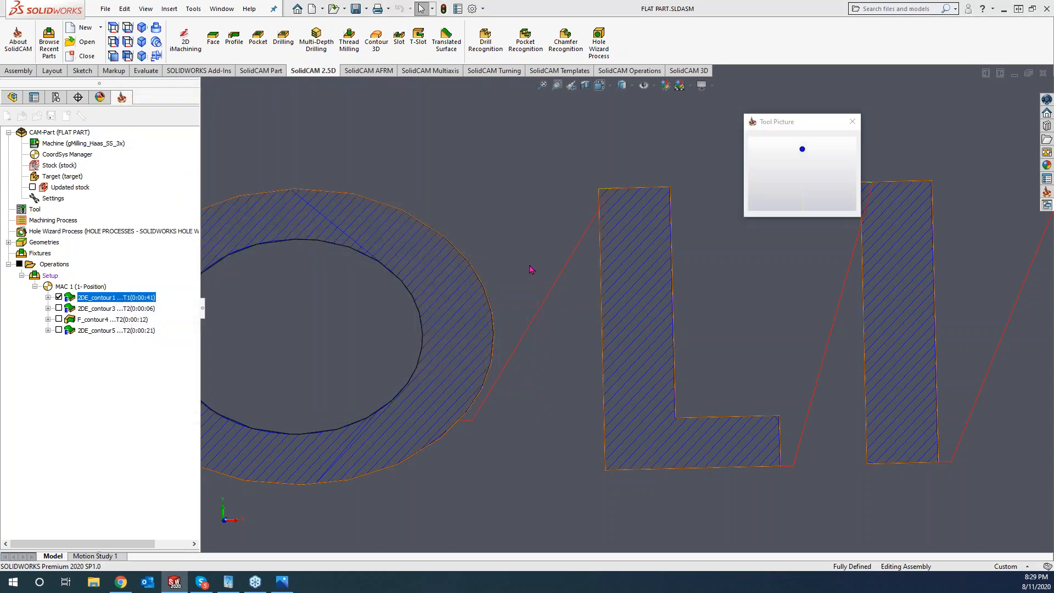
click(264, 203)
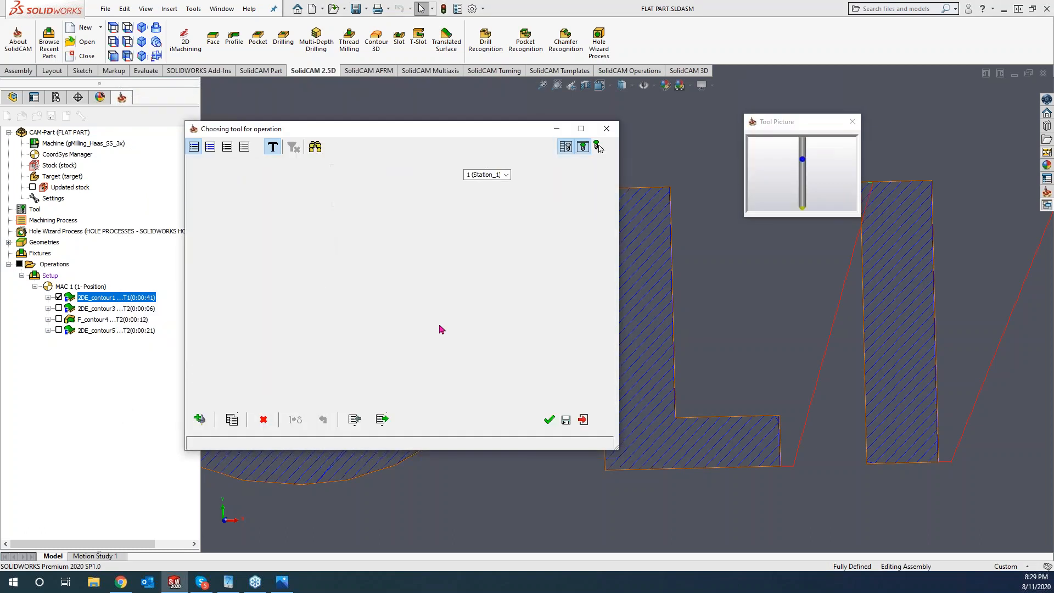
click(549, 420)
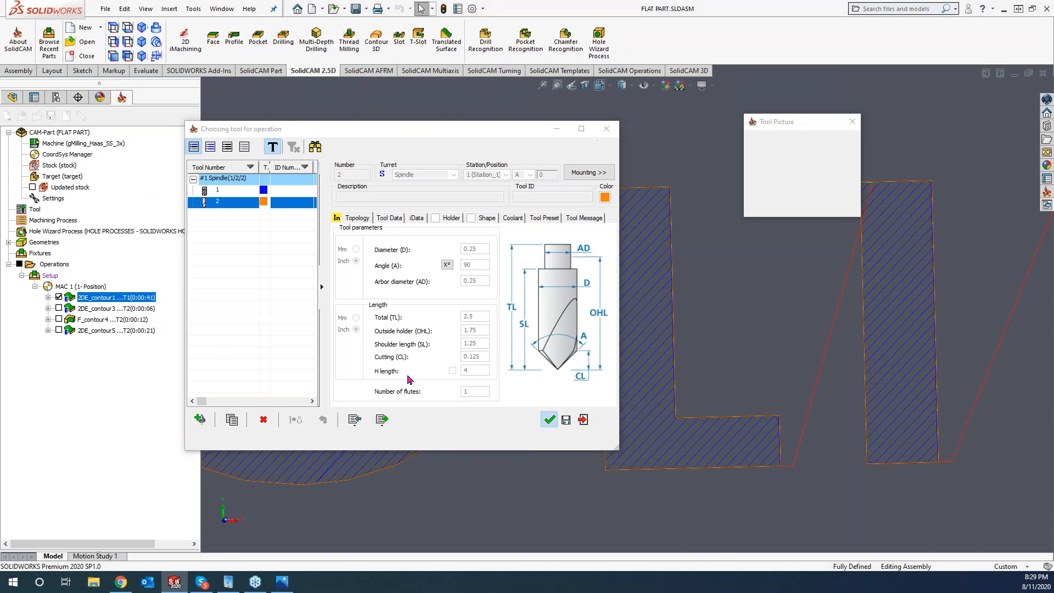
- Check the engraving depth on the Levels page, recalculate and open the simulation
click(164, 167)
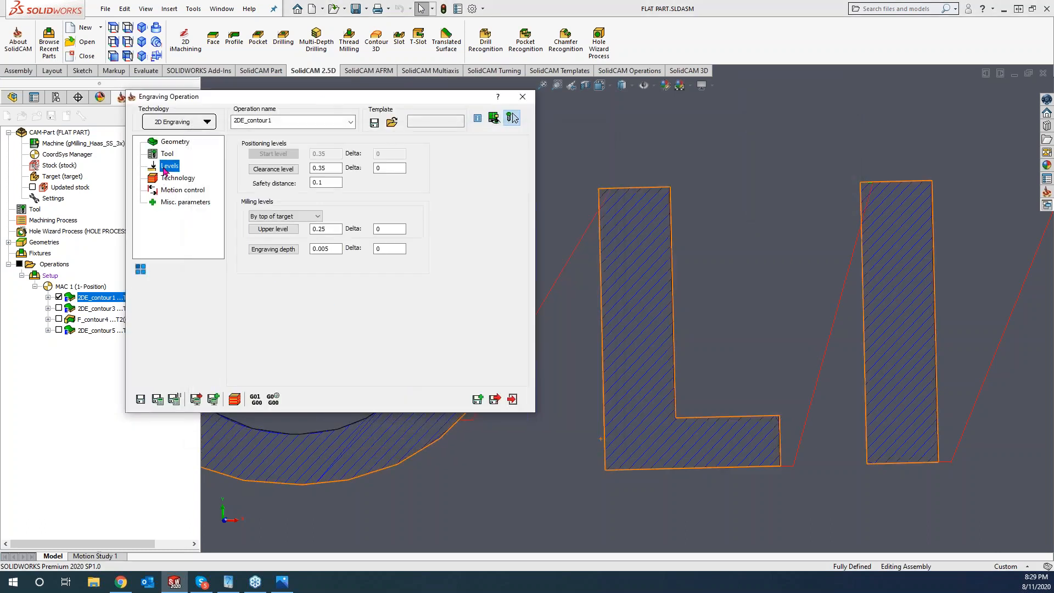
click(324, 248)
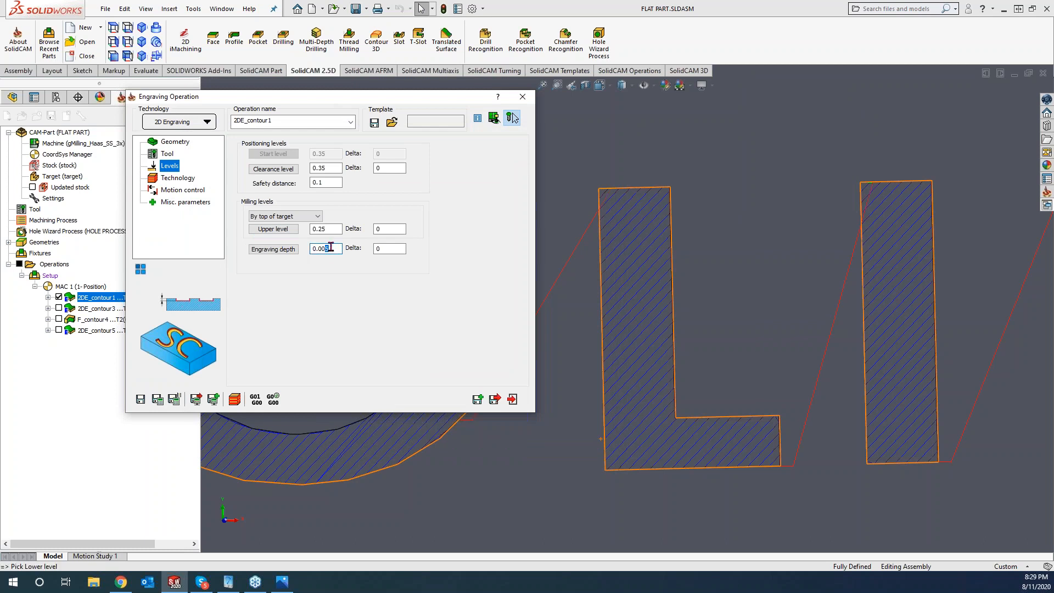
click(173, 178)
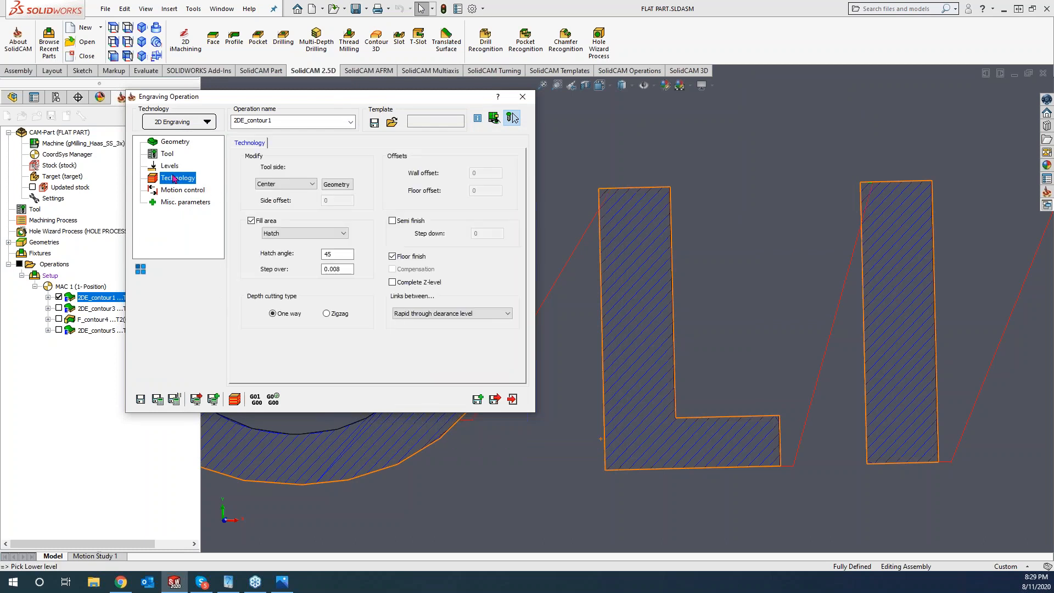
click(158, 399)
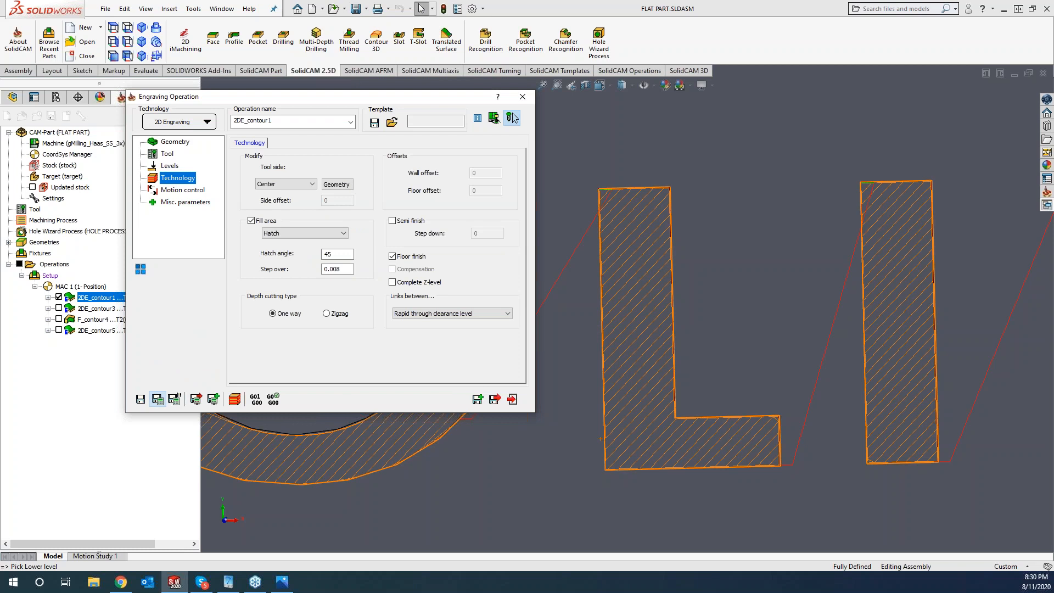
click(236, 399)
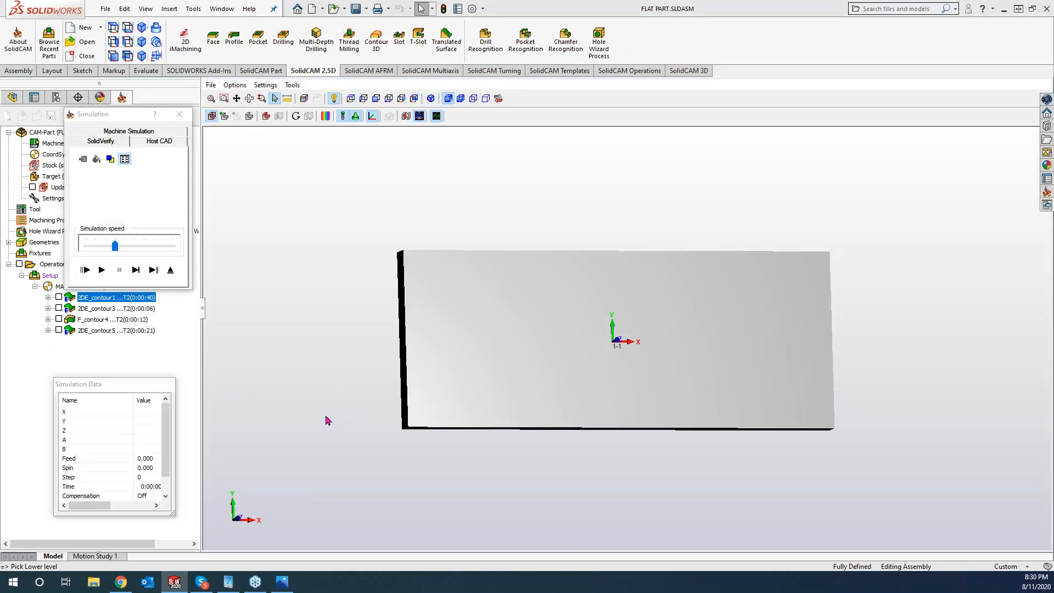
- Play the hatch-filled letter simulation, zoom in to inspect the cuts, then close it
click(103, 271)
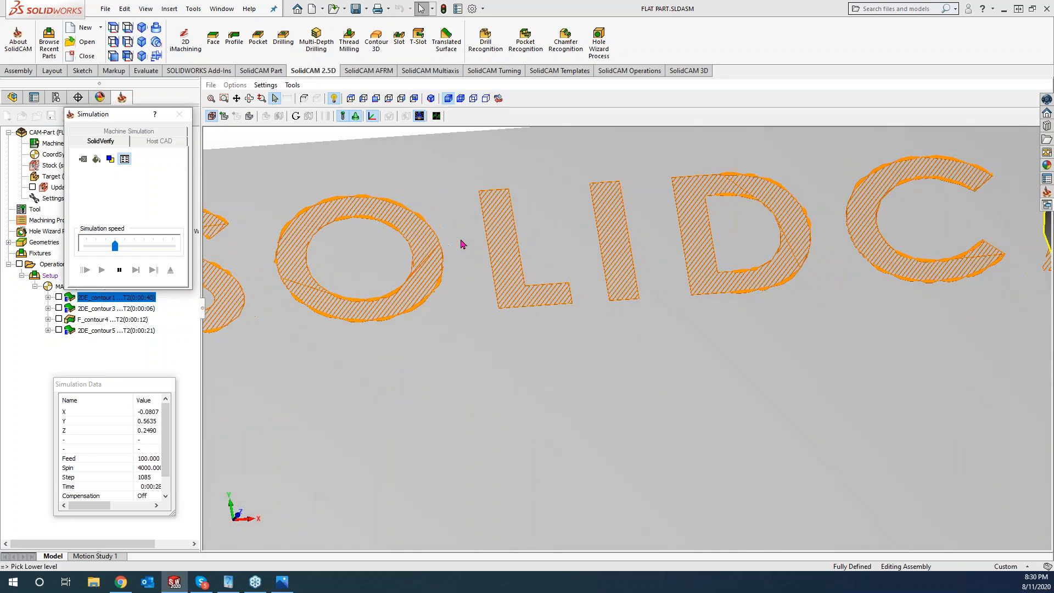
scroll(422, 252, up, 5)
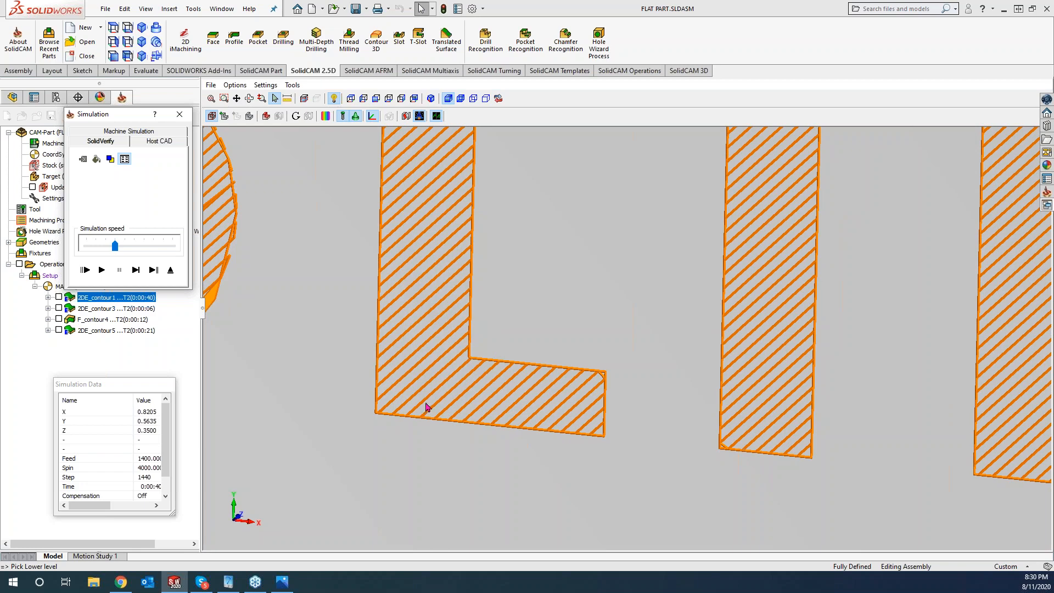
scroll(445, 355, down, 3)
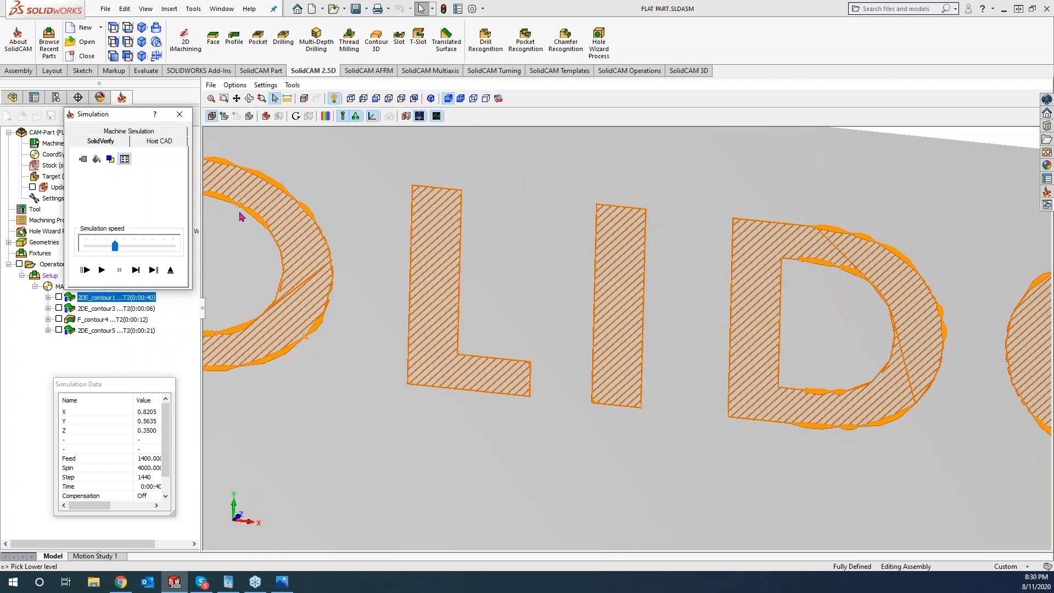
click(179, 114)
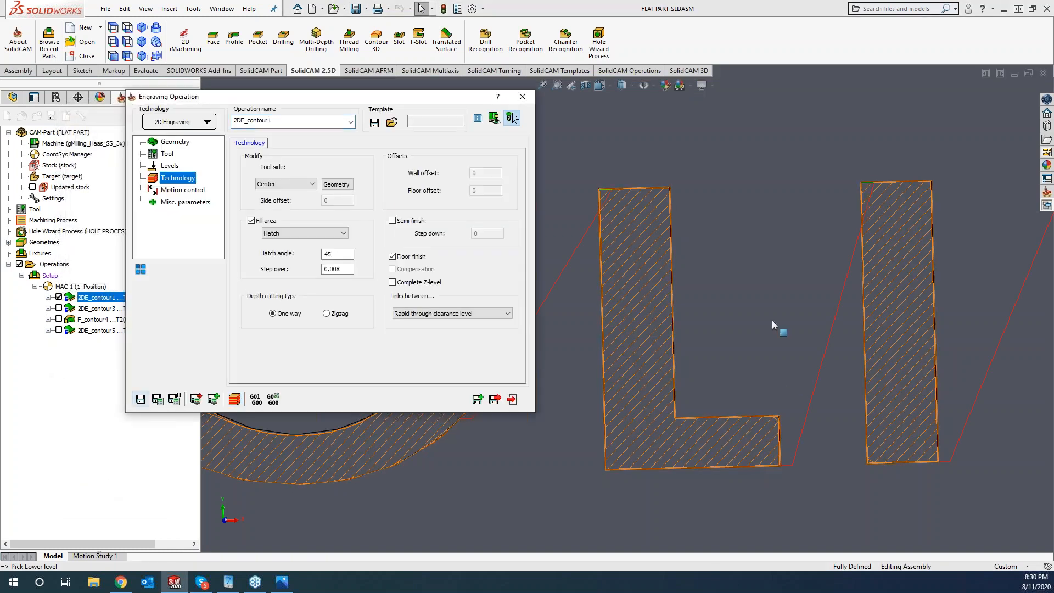
- Save 2DE_contour1 as a new copy, 2DE_contour1_1
mouse_move(336, 253)
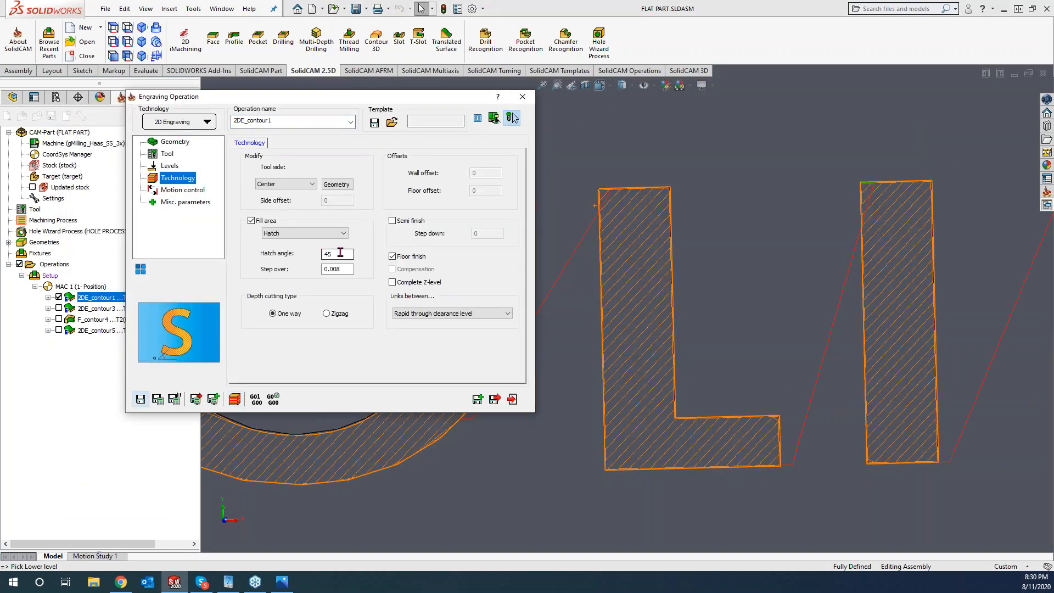
click(477, 399)
click(513, 118)
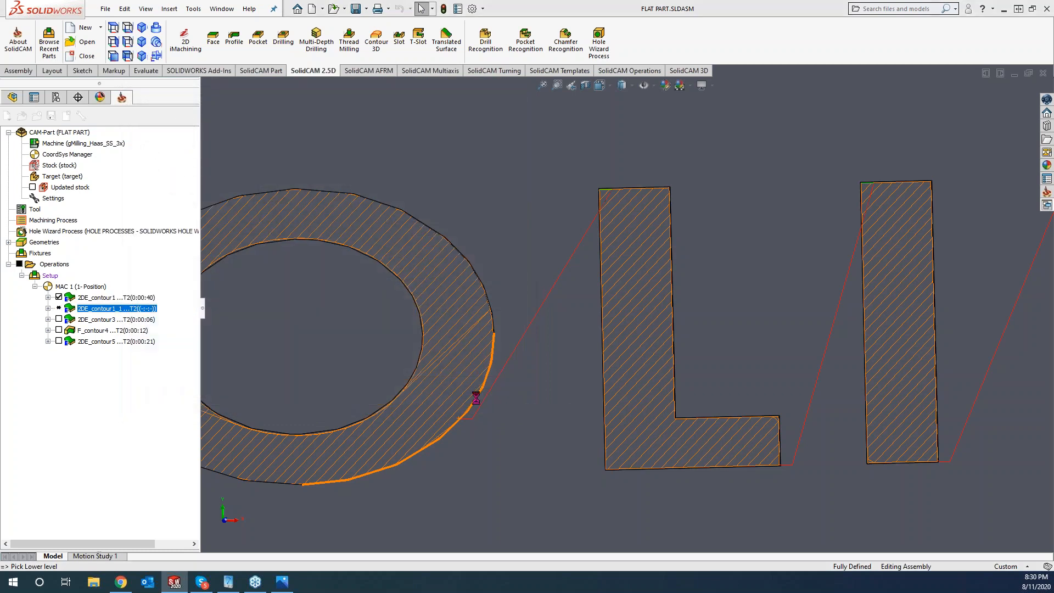
- Change the copy's hatch angle to 120, recalculate the cross-hatch and exit the dialog
click(337, 254)
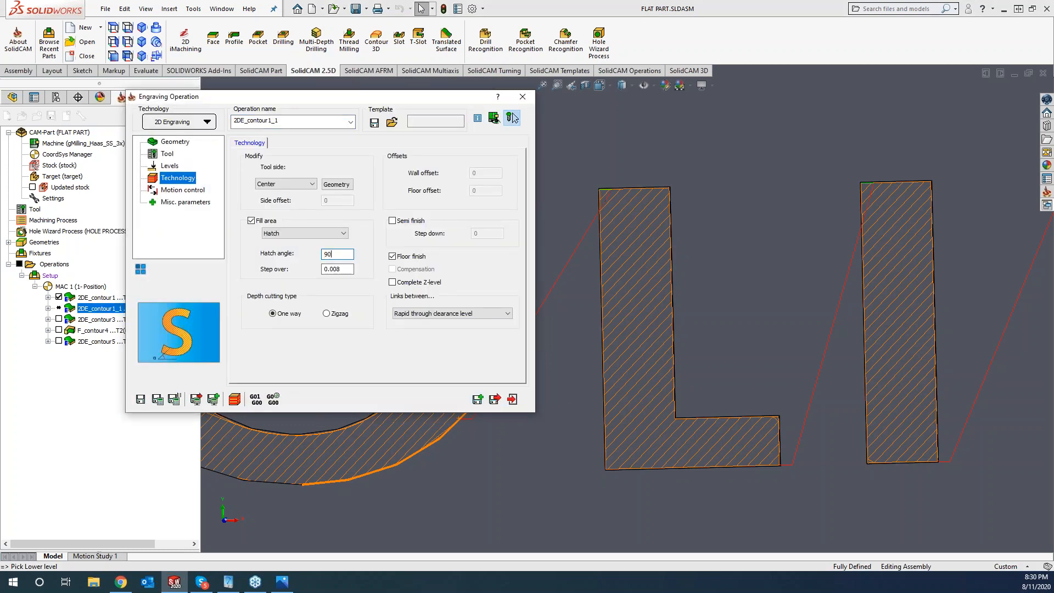
click(157, 399)
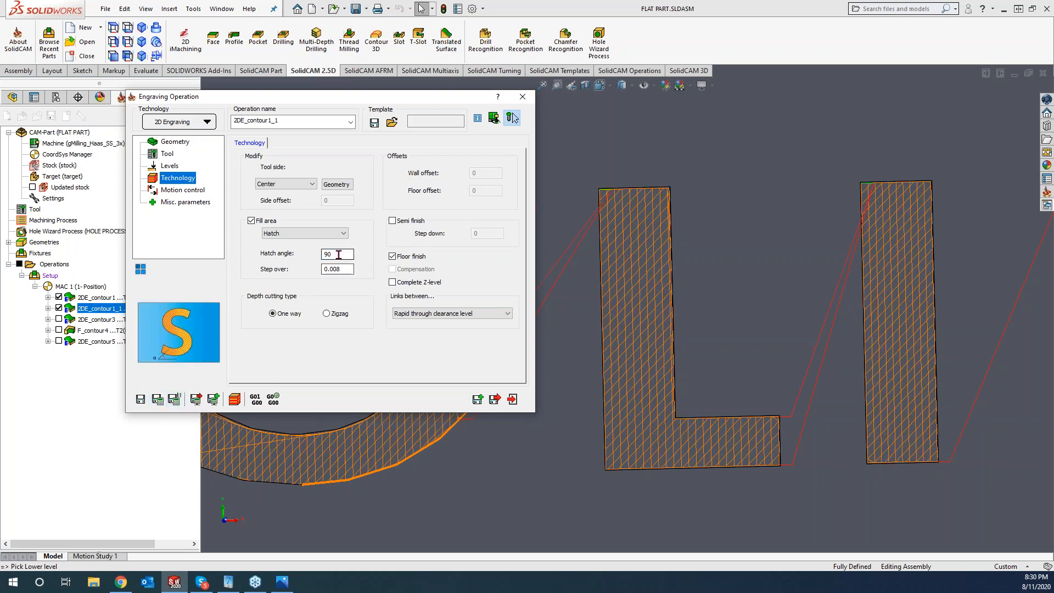
drag(339, 254, 312, 259)
text(120)
click(157, 399)
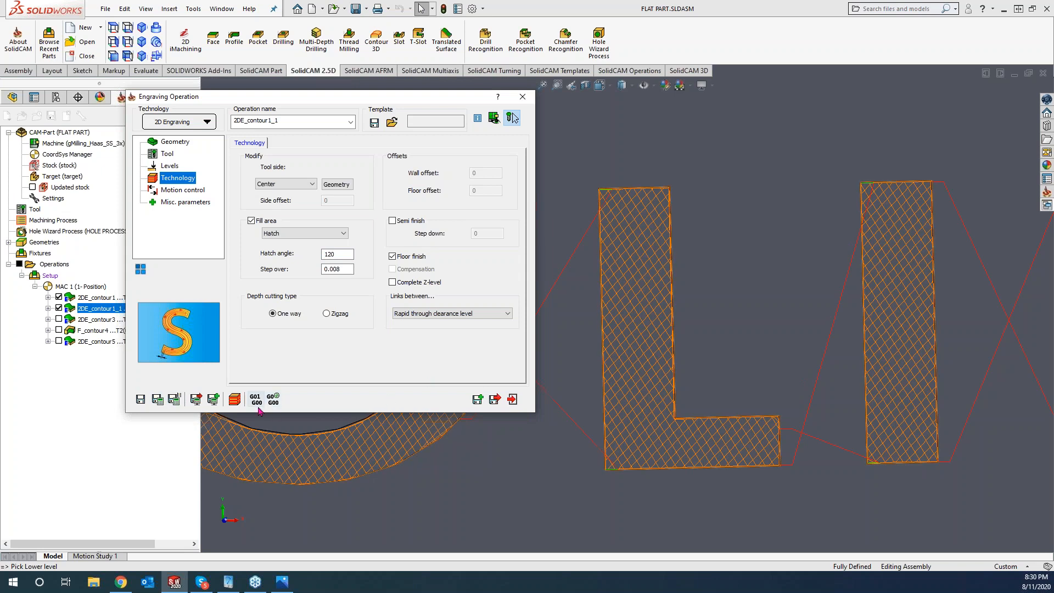
click(232, 401)
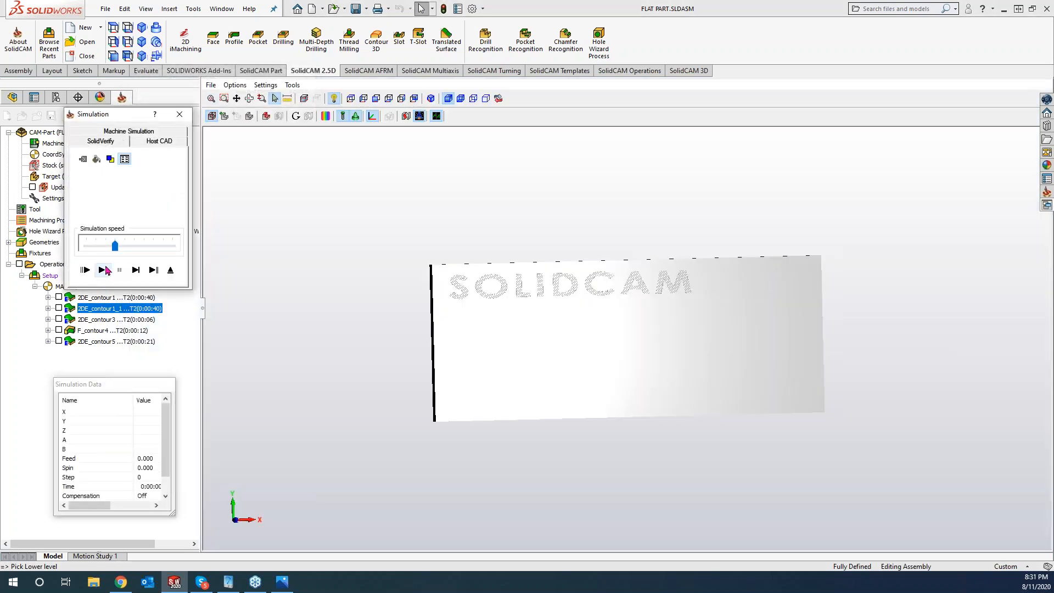
- Run the SolidVerify simulation of the hatched SOLIDCAM engraving at maximum speed, then exit
click(104, 269)
drag(116, 246, 287, 247)
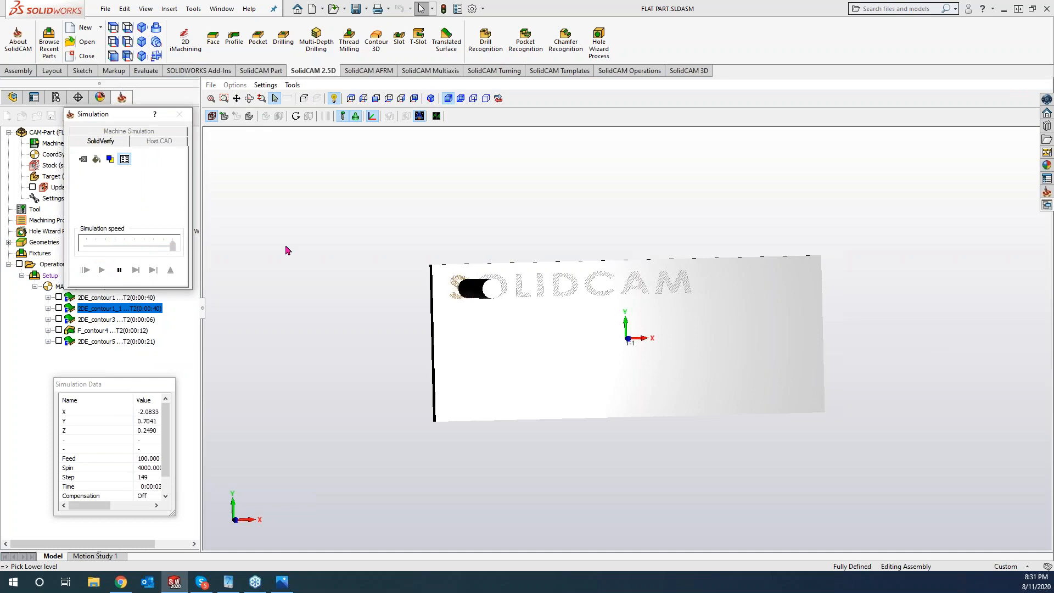
scroll(283, 257, up, 5)
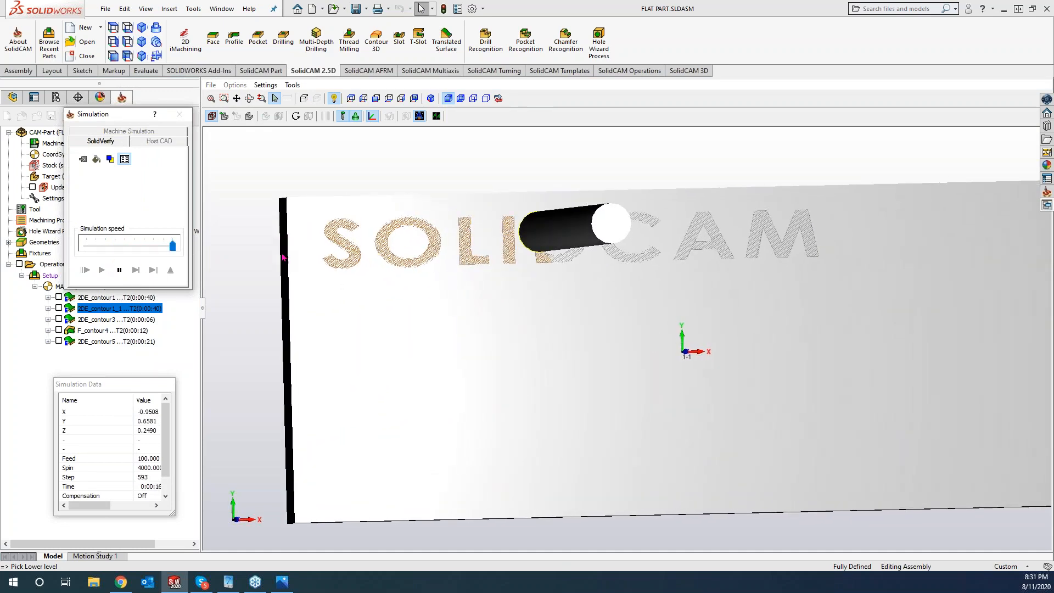
scroll(285, 258, up, 6)
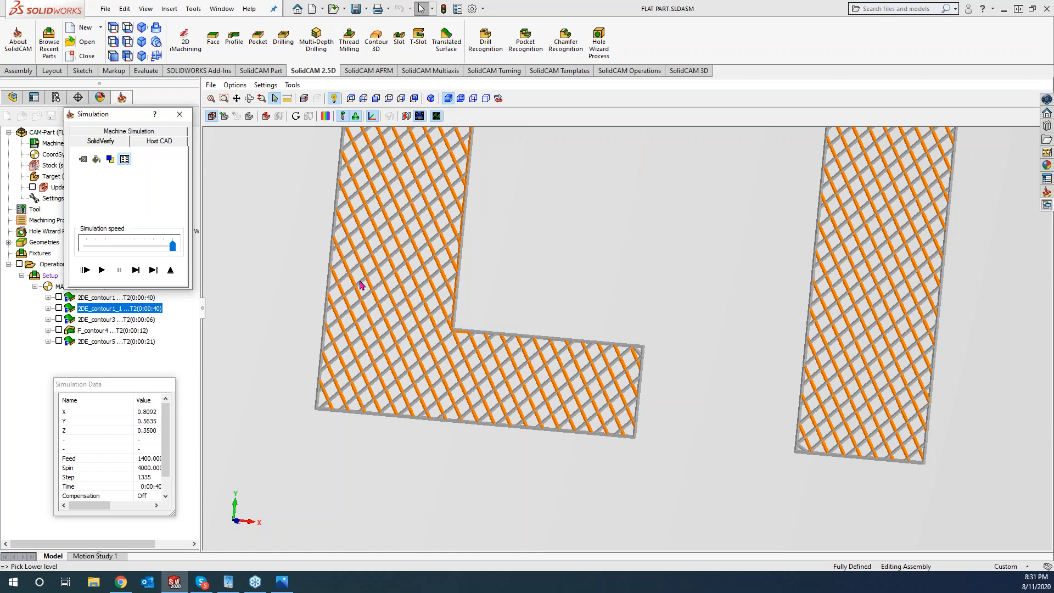
scroll(403, 294, down, 5)
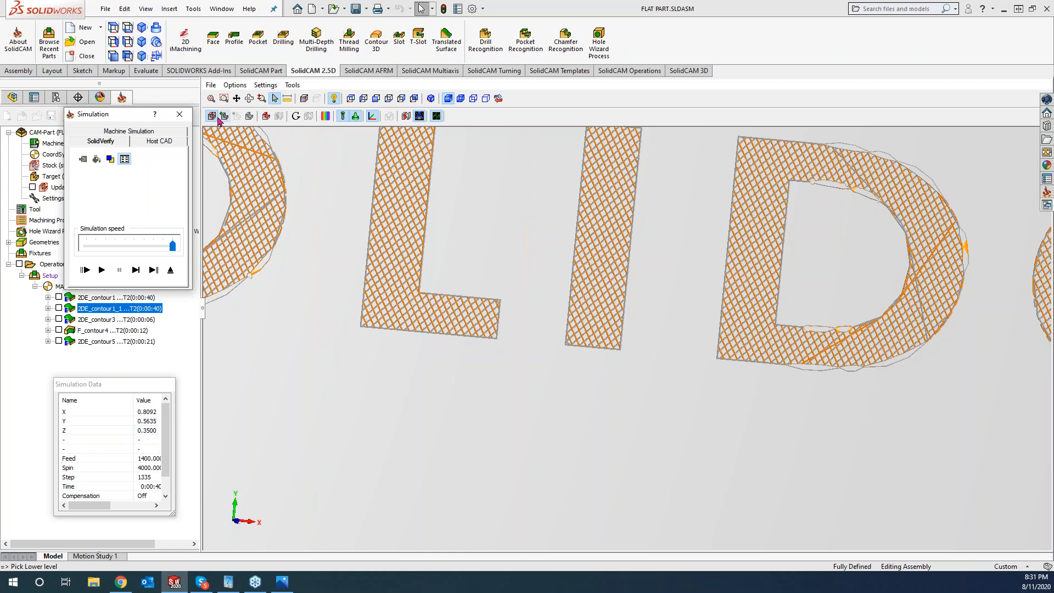
click(180, 114)
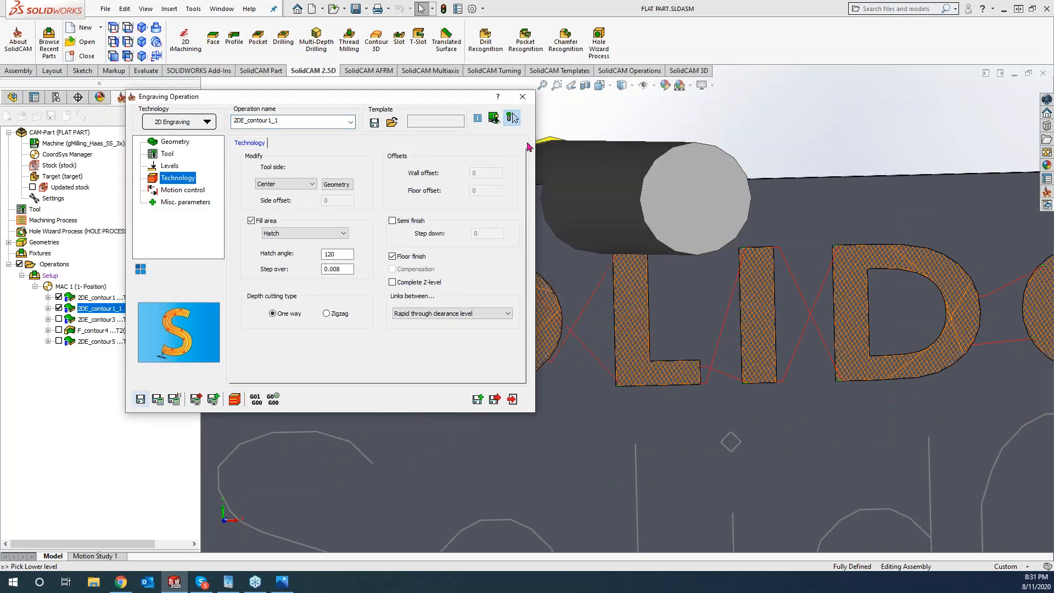
- Close the 2DE_contour1_1 engraving settings and close the flat plate CAM-Part
click(523, 97)
scroll(634, 356, up, 3)
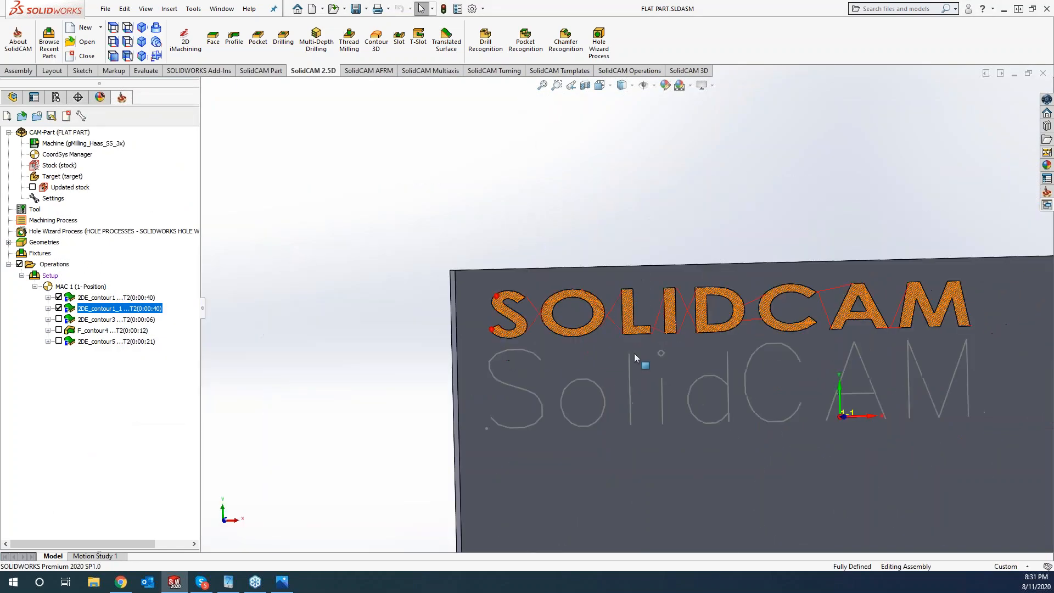
scroll(634, 356, up, 5)
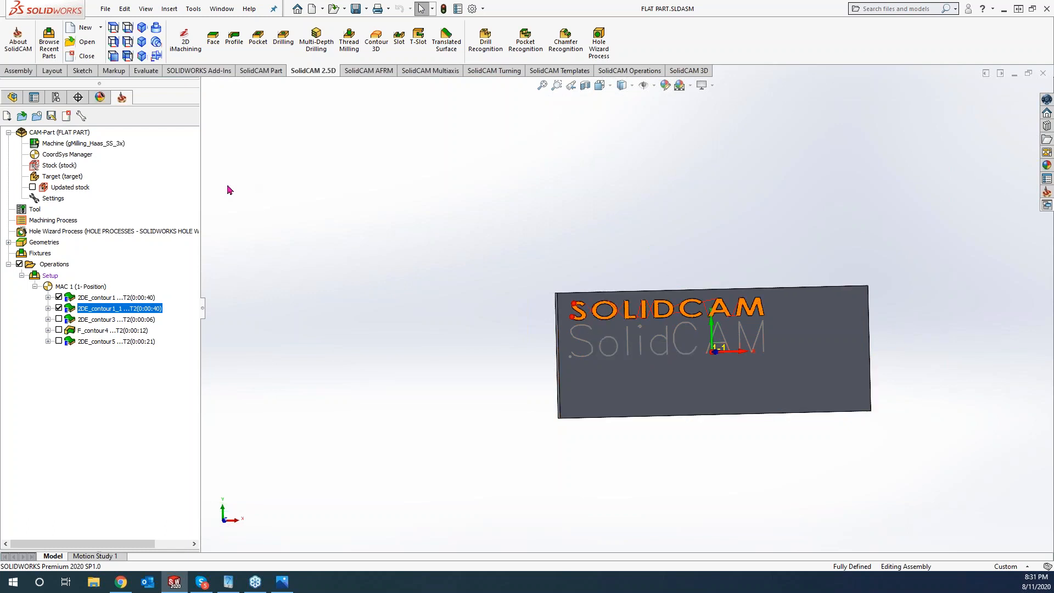
click(66, 115)
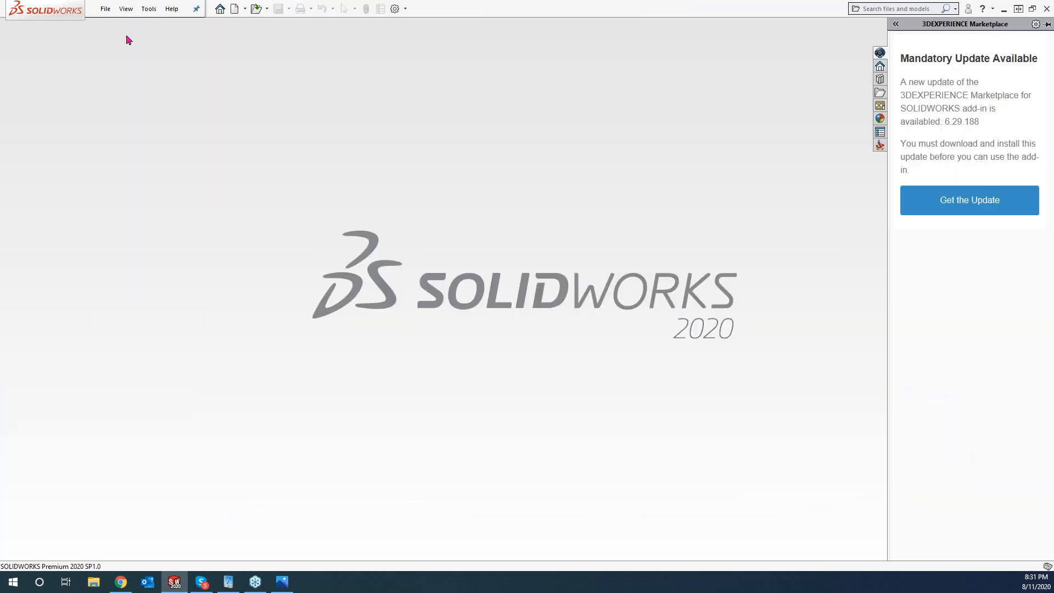
- Open the 4 AXIS CAM-Part from SolidCAM's Recent CAM-Parts list
click(148, 10)
mouse_move(173, 52)
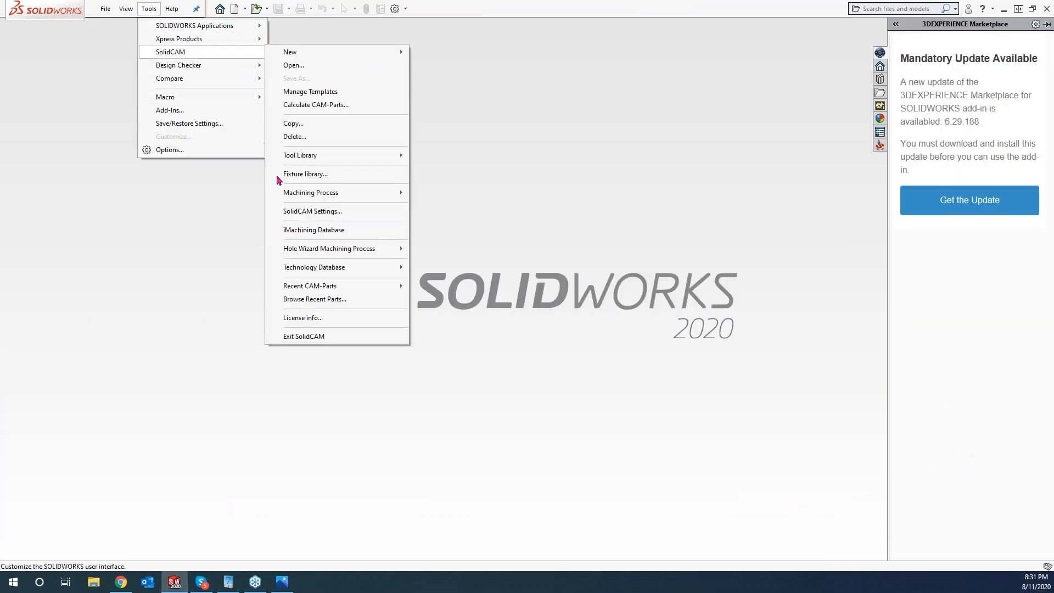
mouse_move(386, 287)
click(454, 301)
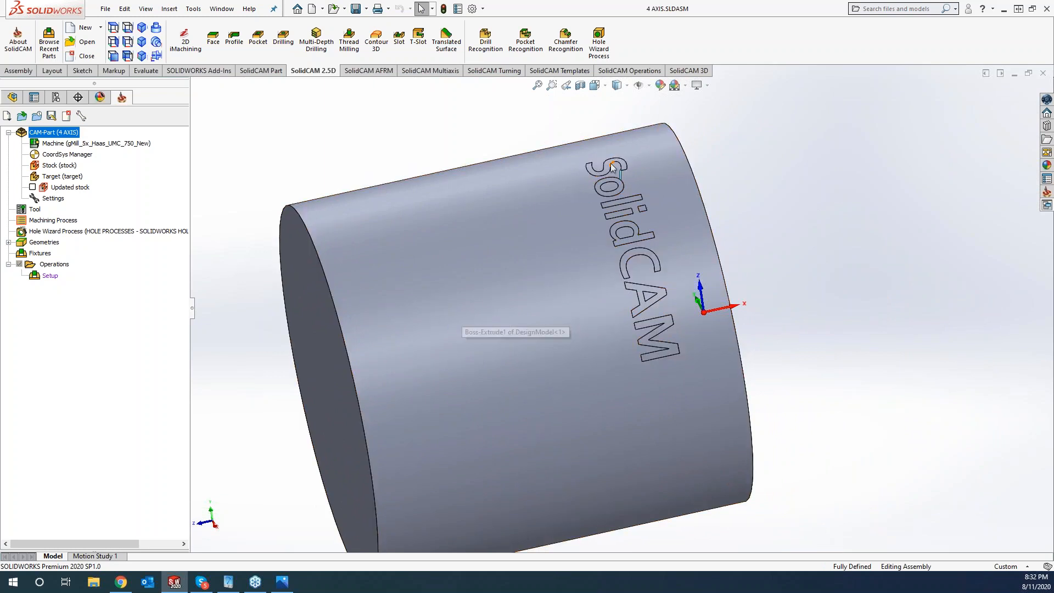
- Select the lettered cylinder and start a new Engraving operation from the 3D tab
scroll(608, 172, down, 1)
scroll(604, 187, down, 2)
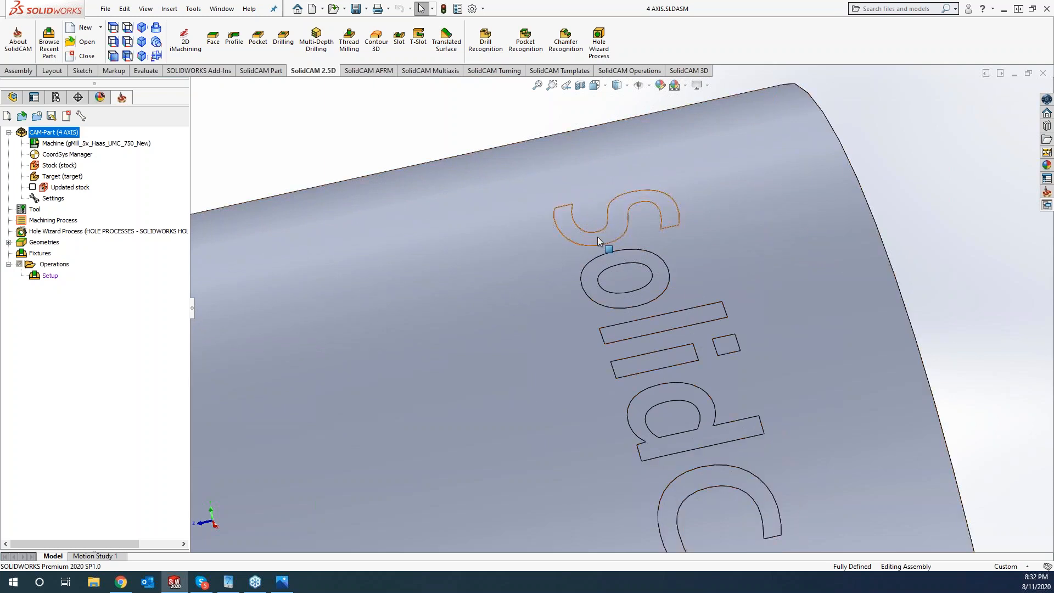
click(598, 239)
click(684, 72)
click(342, 43)
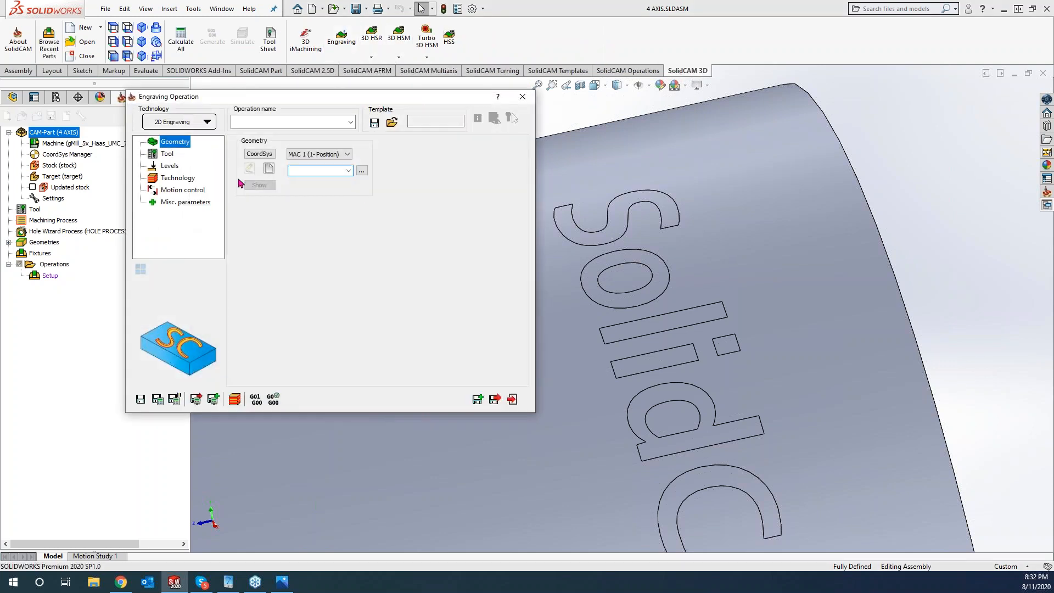
- Create wrapped geometry contour4 from Sketch2 under Wrap2 and confirm it
click(267, 169)
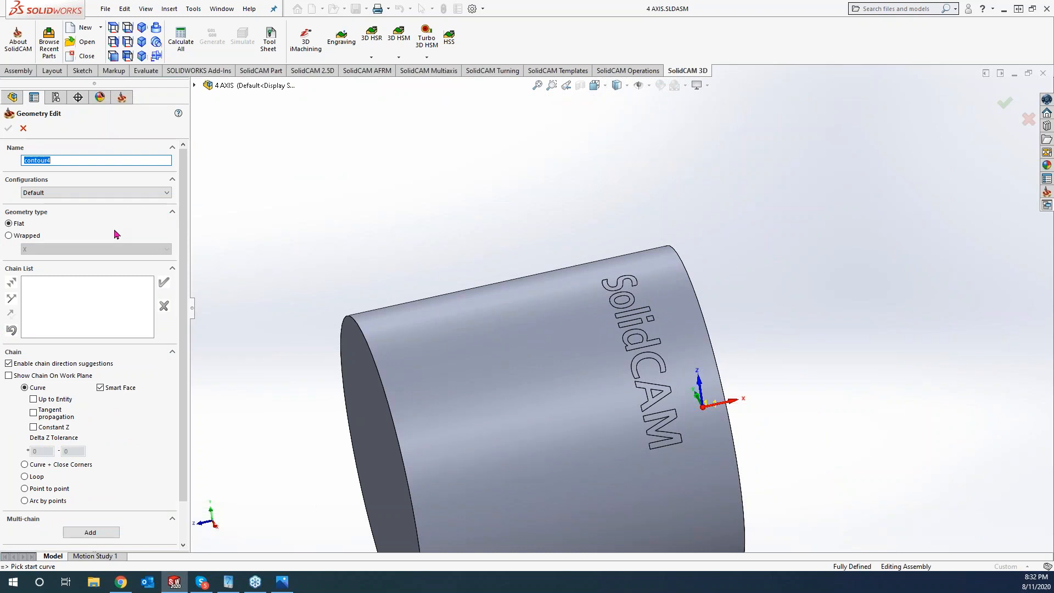
click(9, 237)
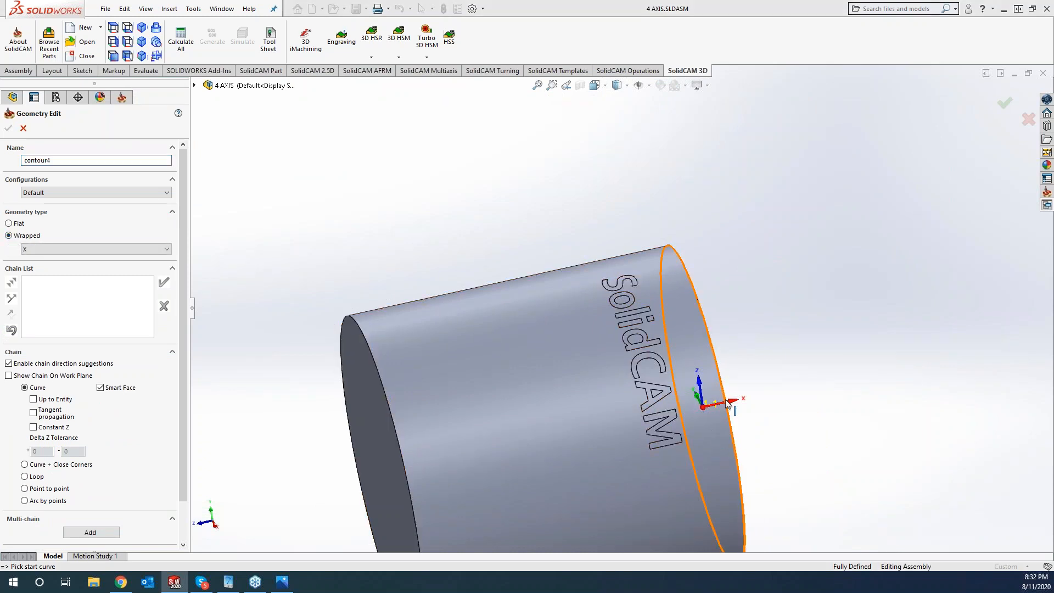
click(195, 85)
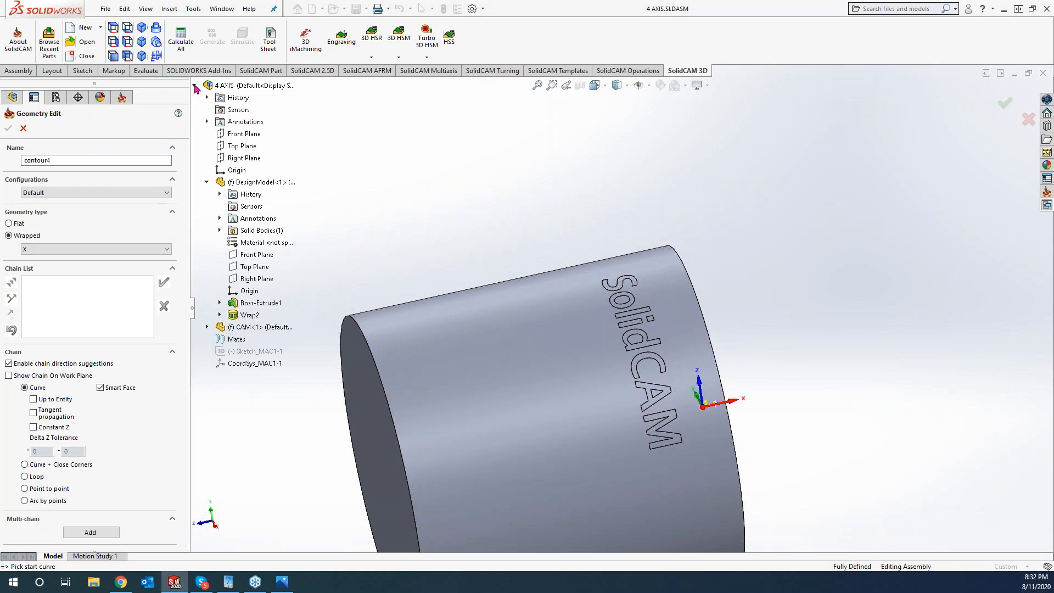
click(219, 315)
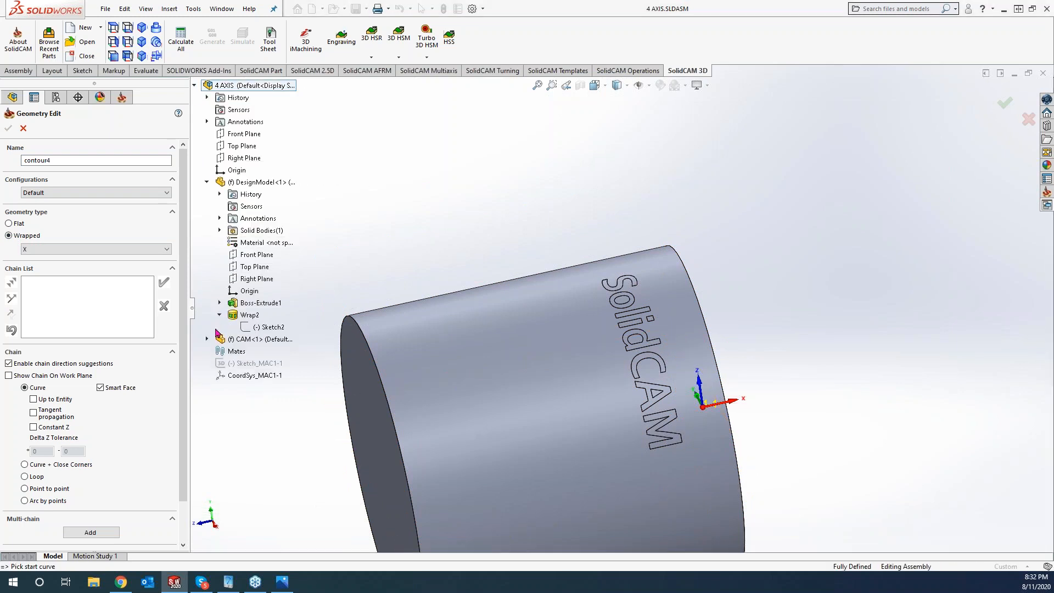
click(270, 327)
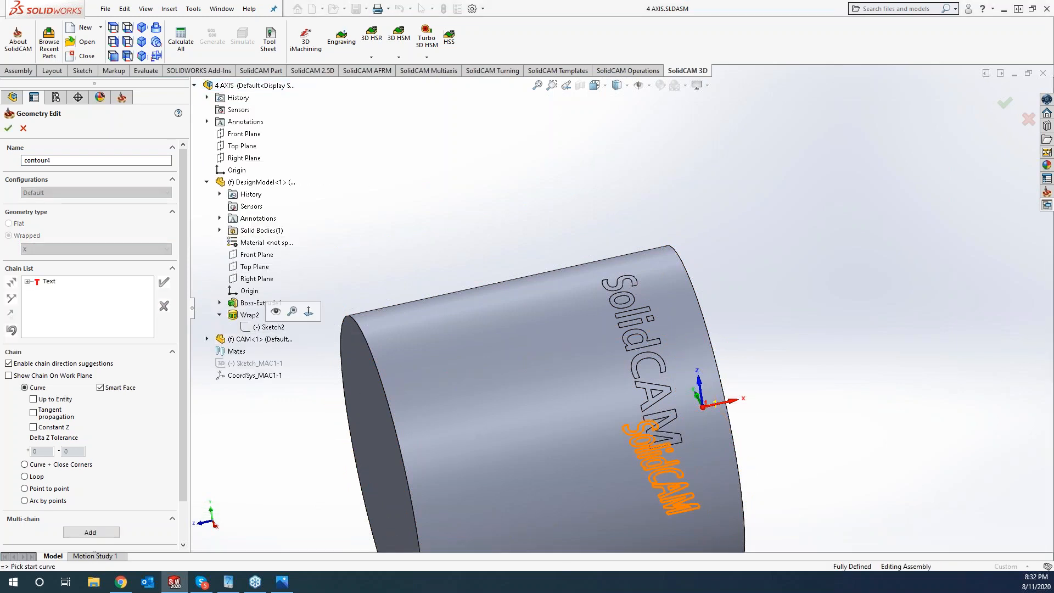
click(8, 128)
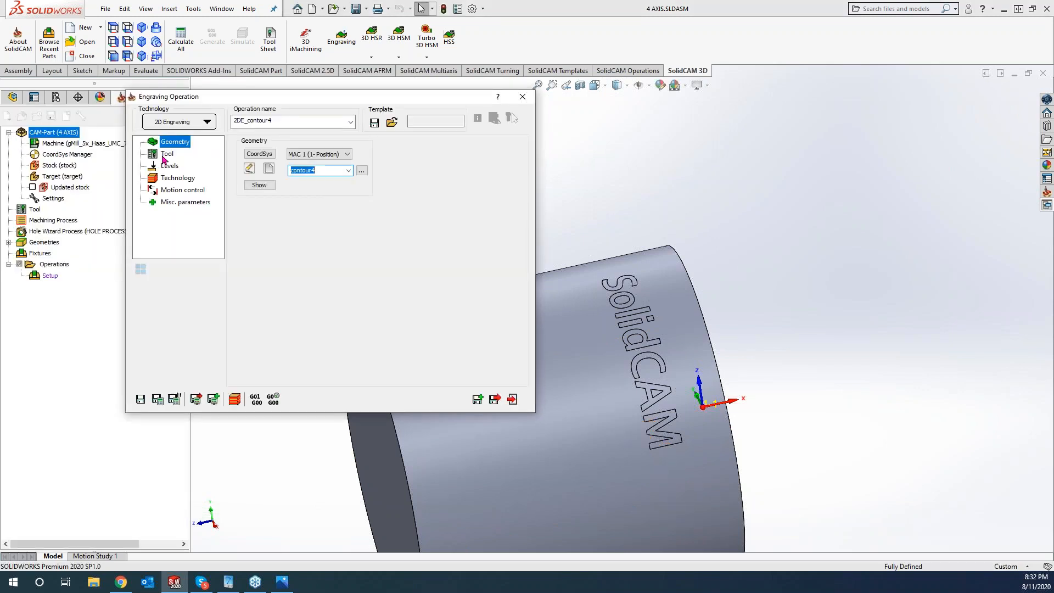
- Choose the engraving tool, pick the upper level on the cylinder, and set 0.005 engraving depth
click(166, 154)
click(302, 311)
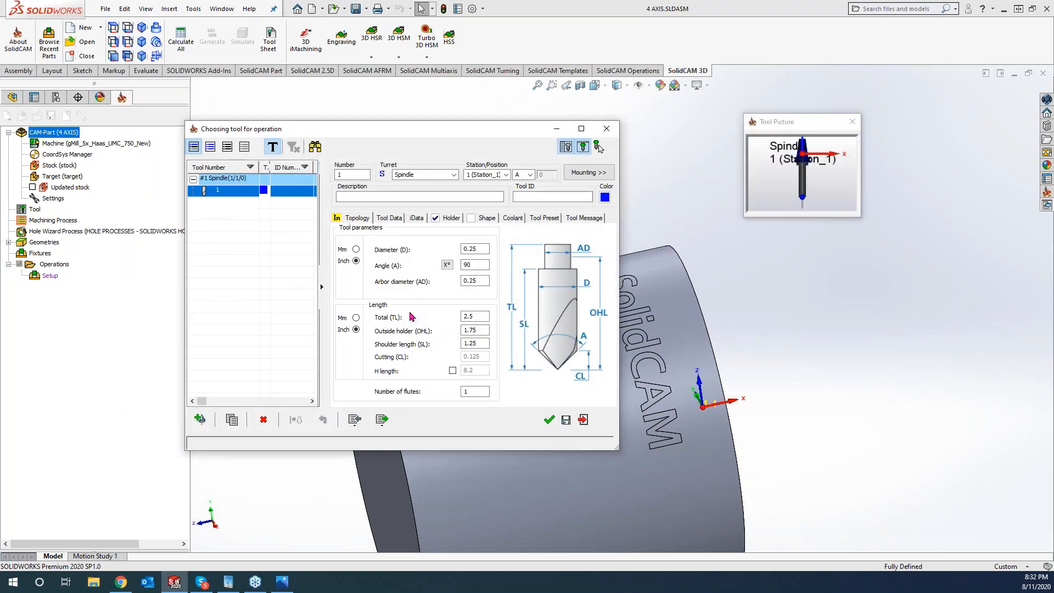
click(550, 420)
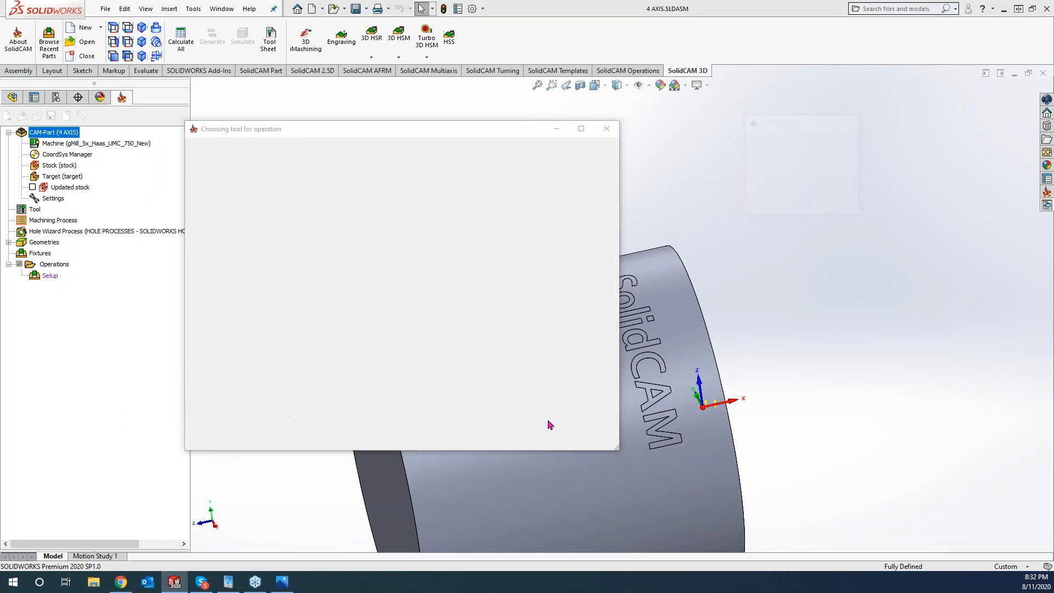
click(170, 166)
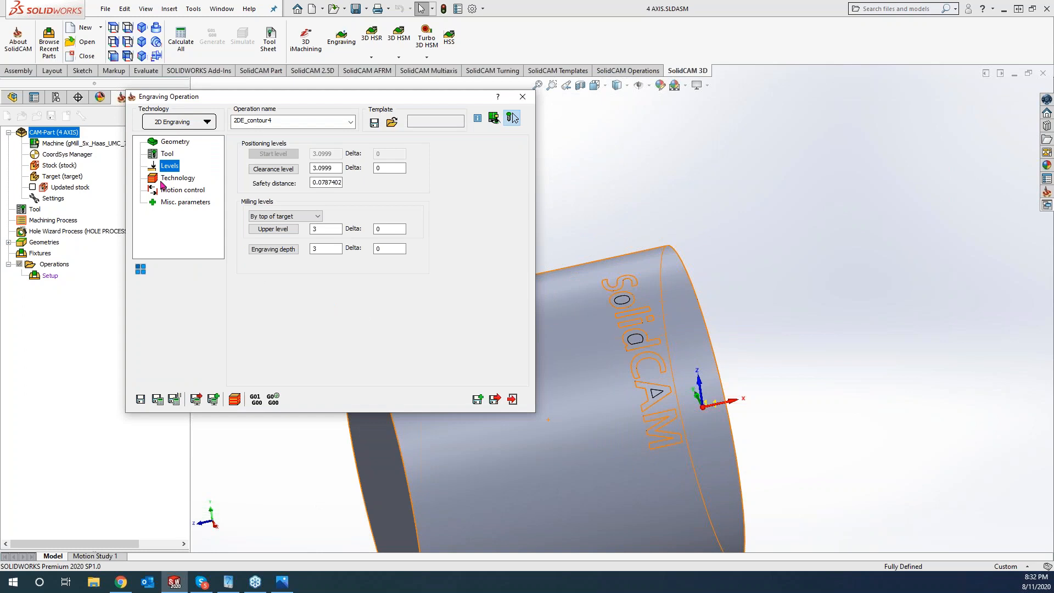
click(338, 225)
click(558, 327)
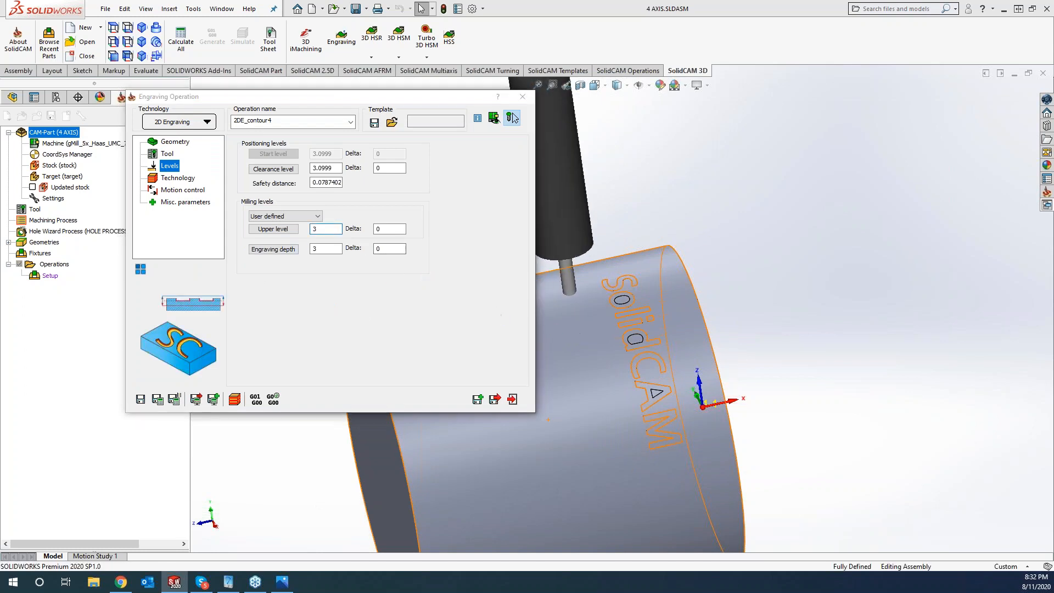
click(325, 249)
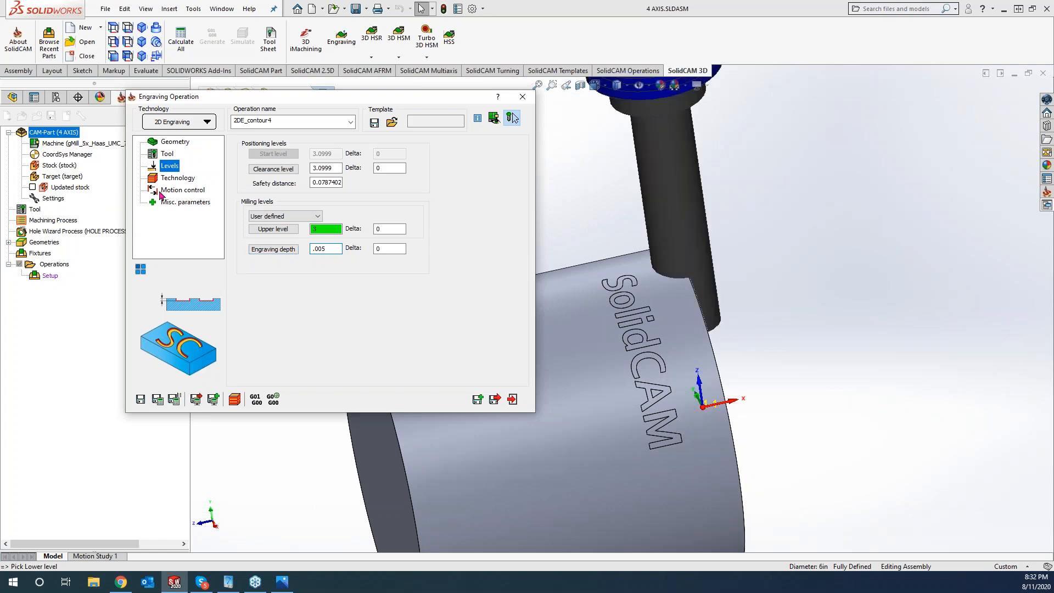
- Set the tool side to Center and dismiss the 4th Axis diameter error
click(174, 180)
click(265, 184)
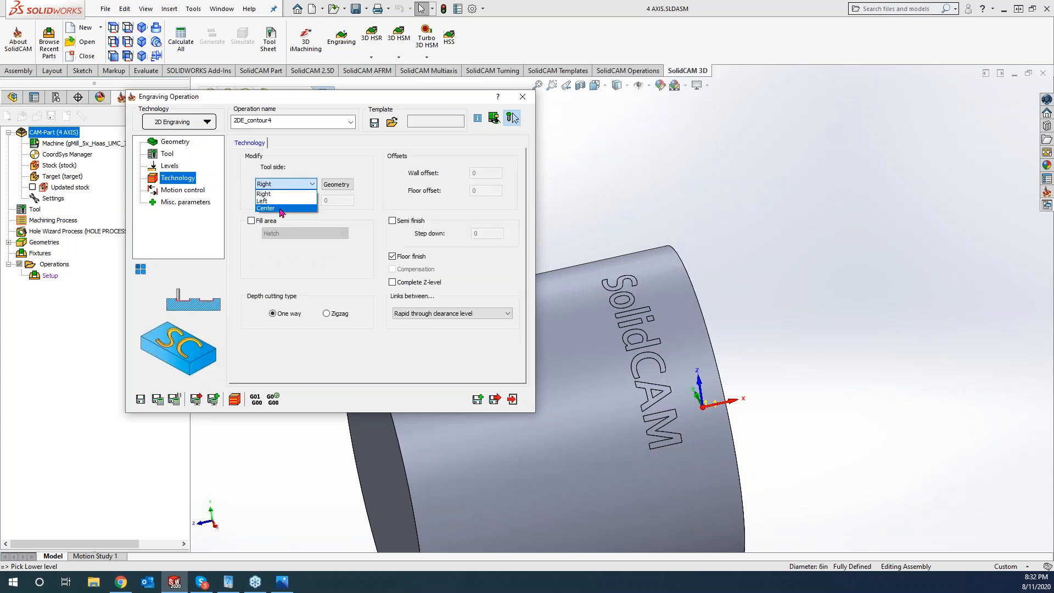
click(282, 209)
click(157, 399)
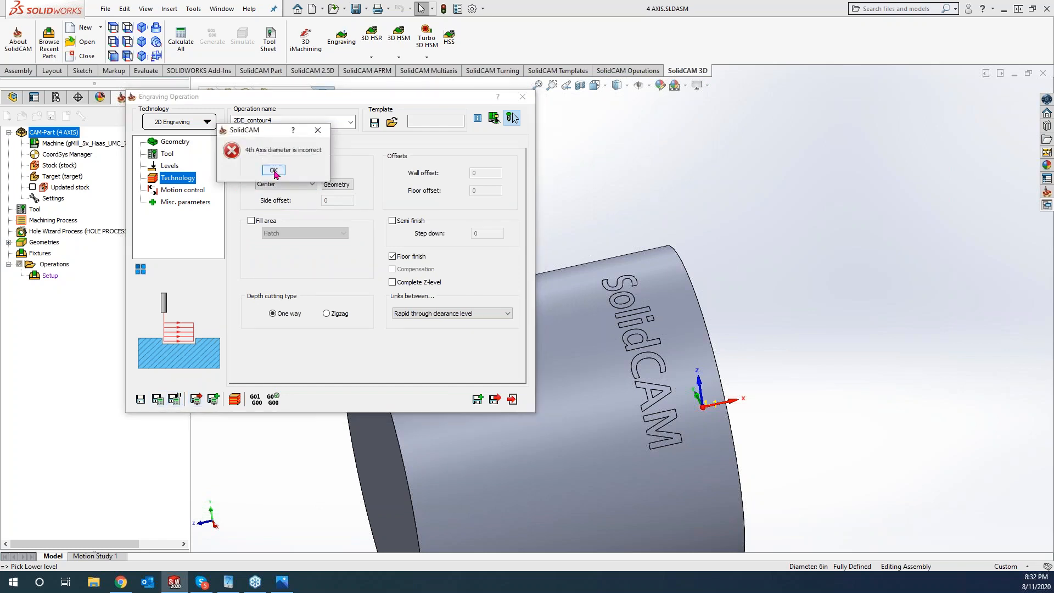
click(273, 171)
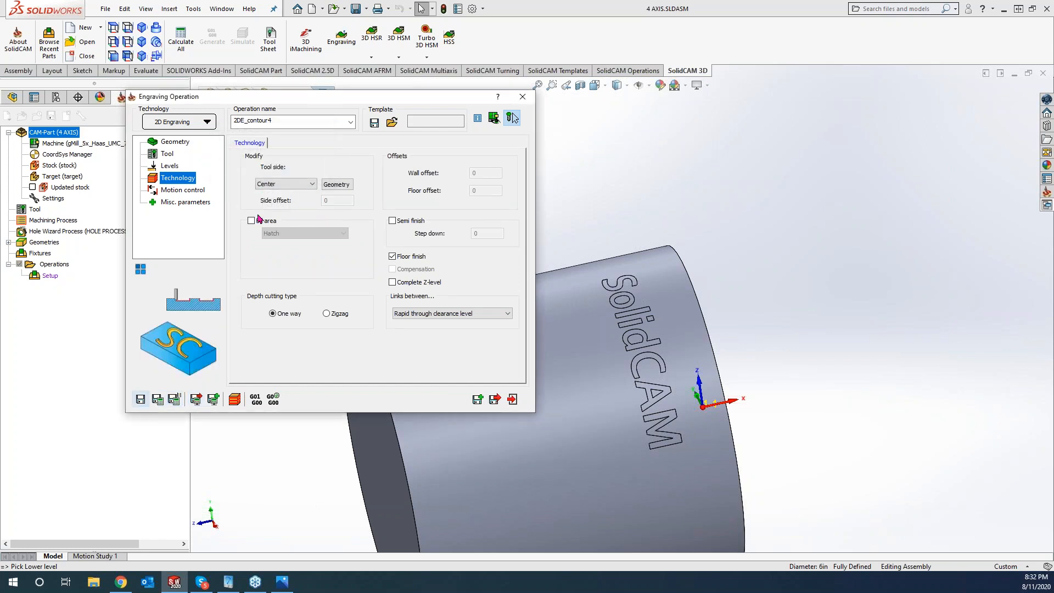
click(175, 142)
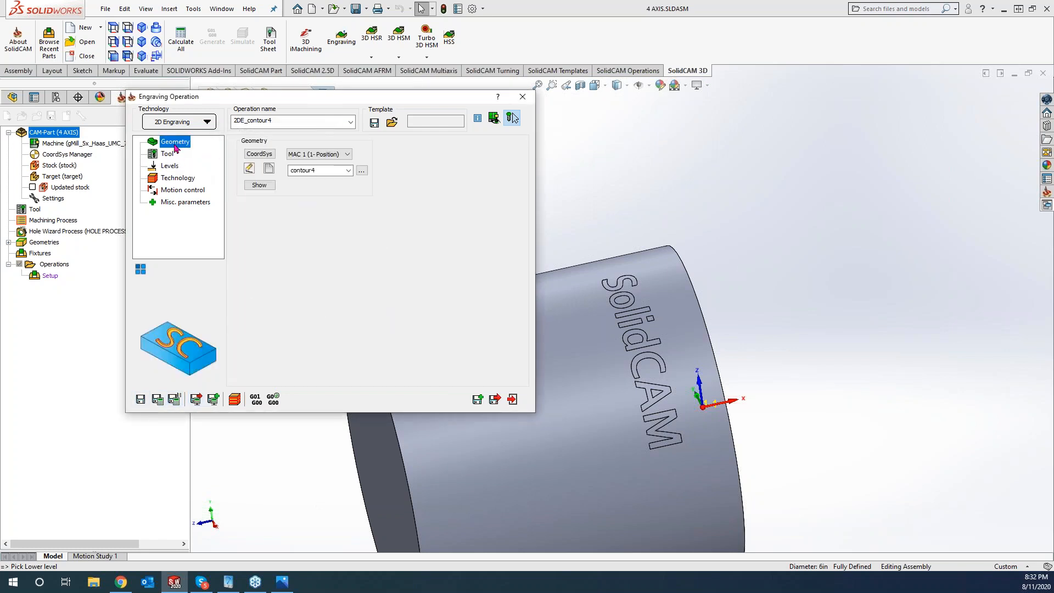
- Create new wrapped geometry on the cylinder face
click(270, 168)
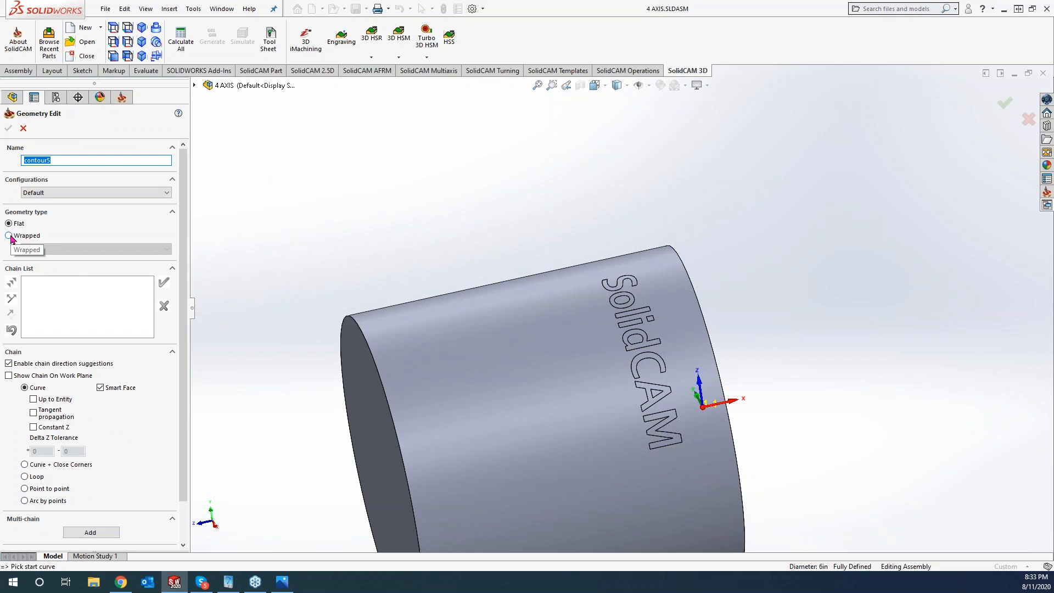
click(9, 236)
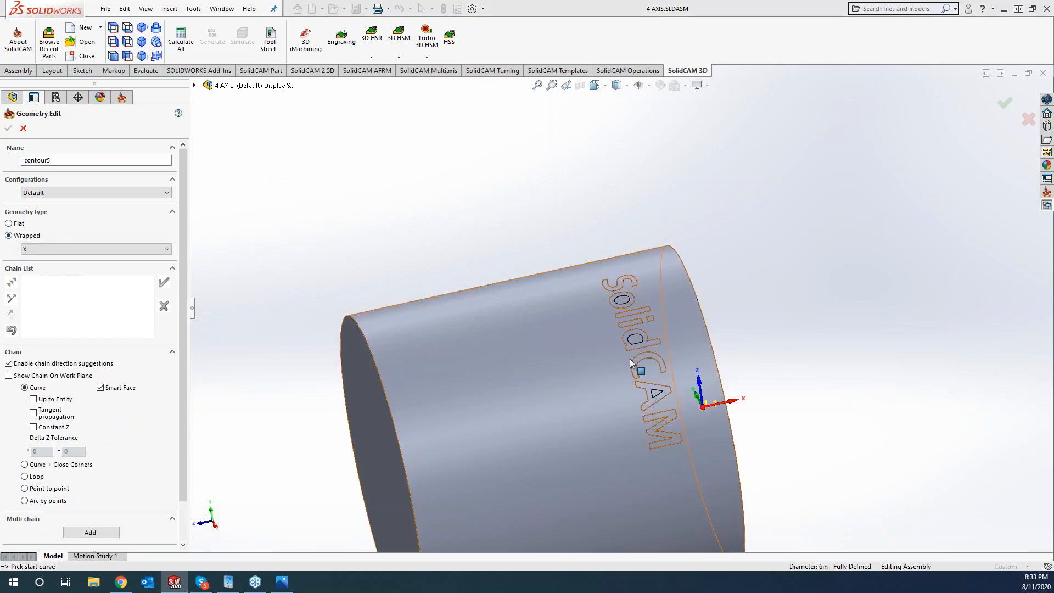
scroll(184, 464, down, 2)
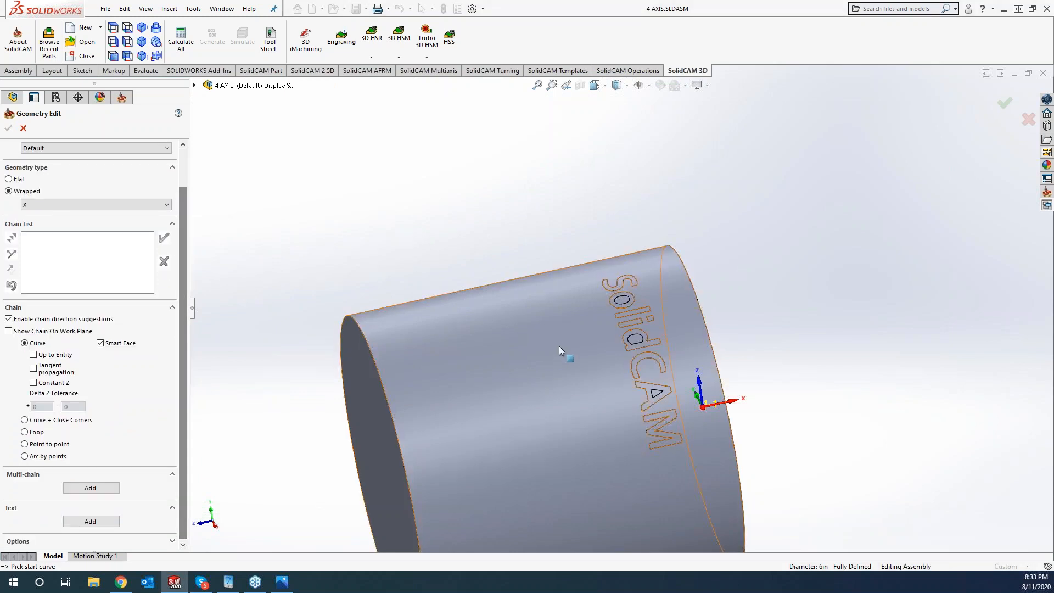
click(598, 332)
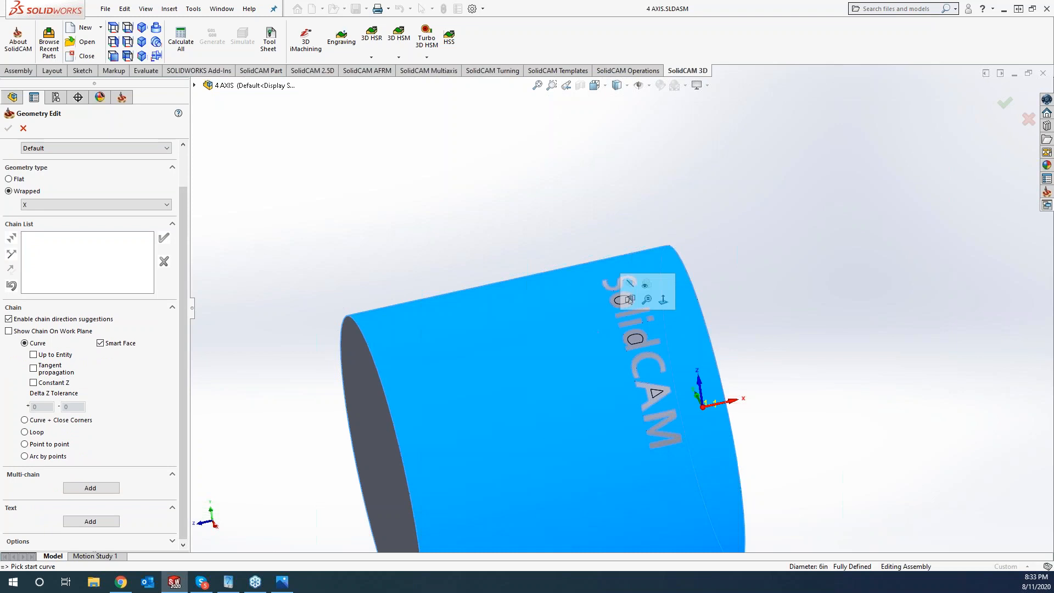
- Select the lettering edges plus the inner loops of o, d and A as chains
click(91, 488)
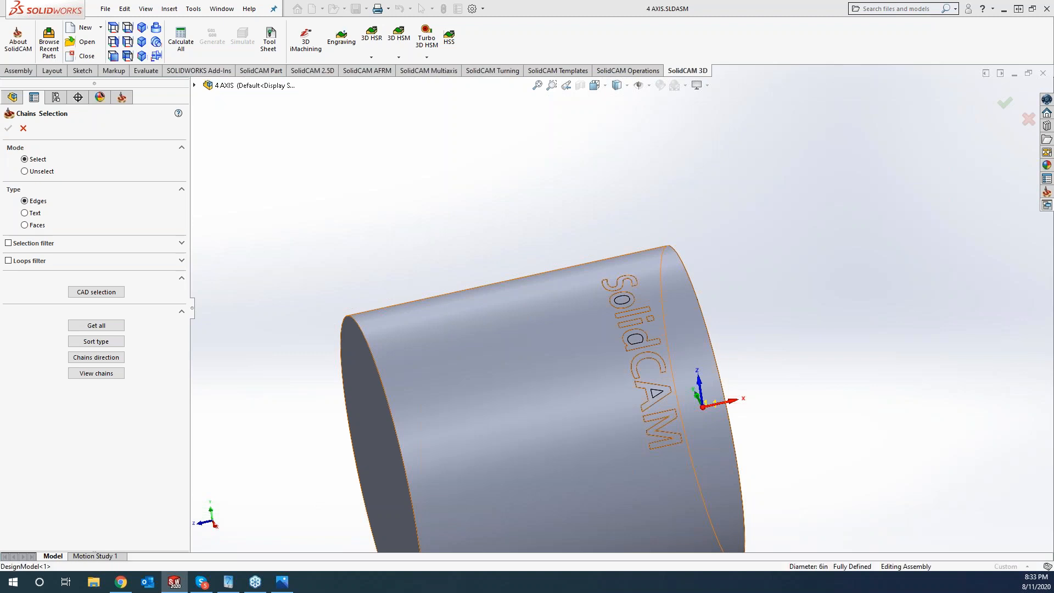
click(626, 340)
scroll(639, 305, down, 5)
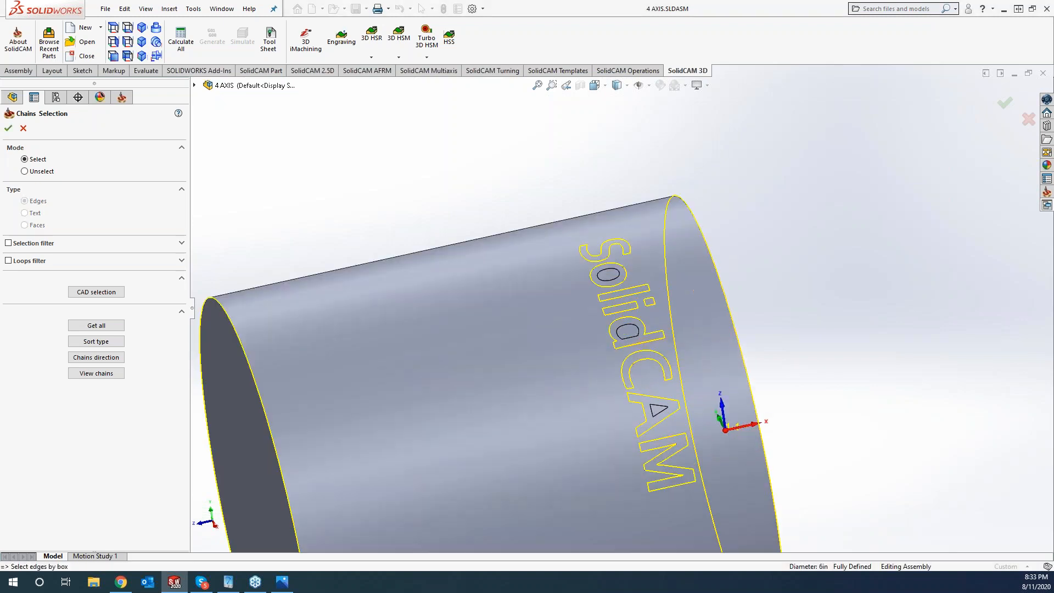
click(560, 197)
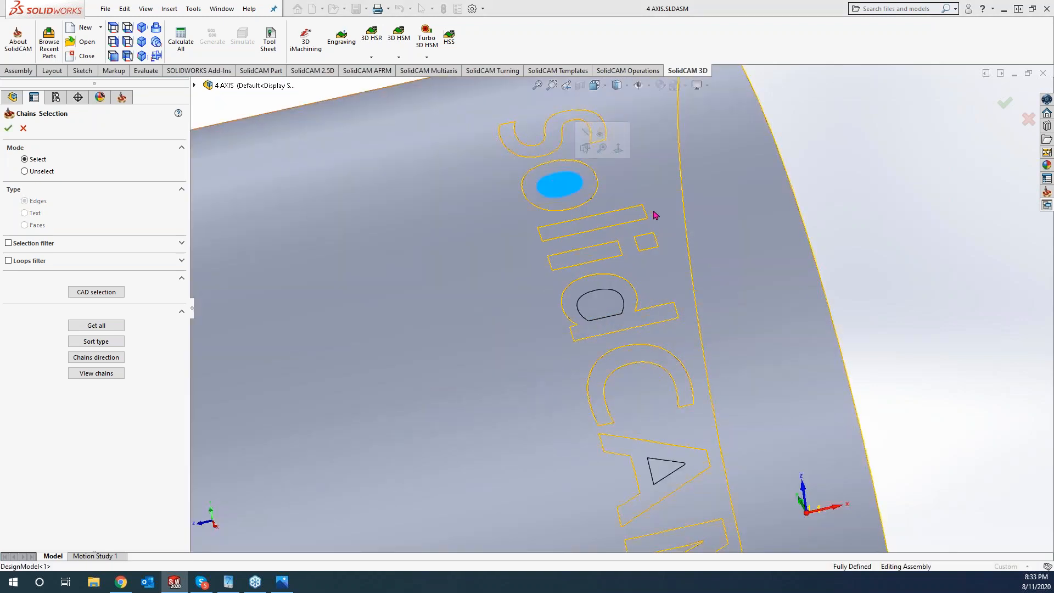
click(592, 303)
scroll(594, 307, up, 3)
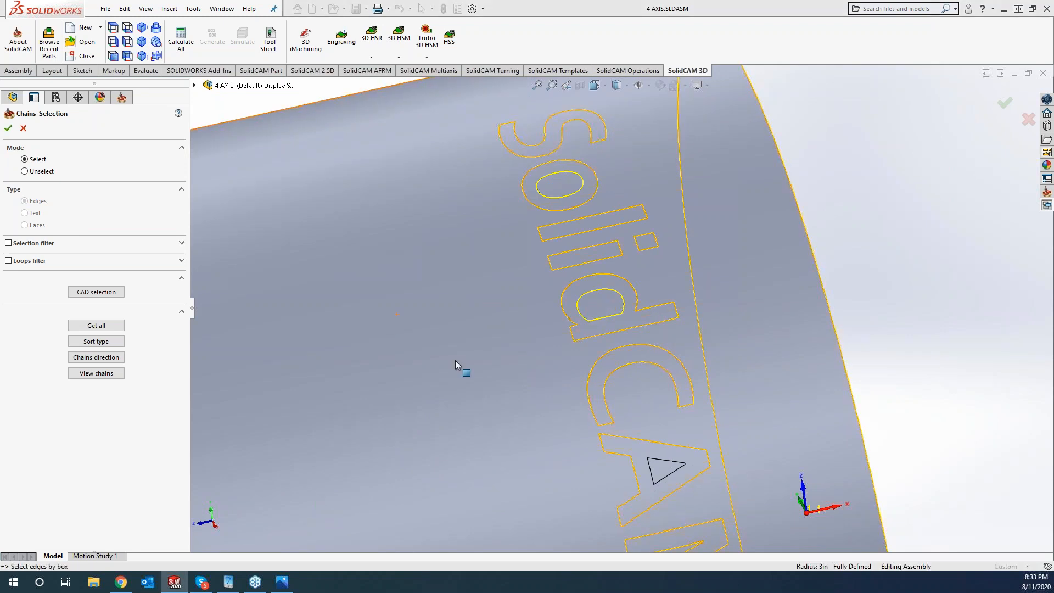
click(653, 420)
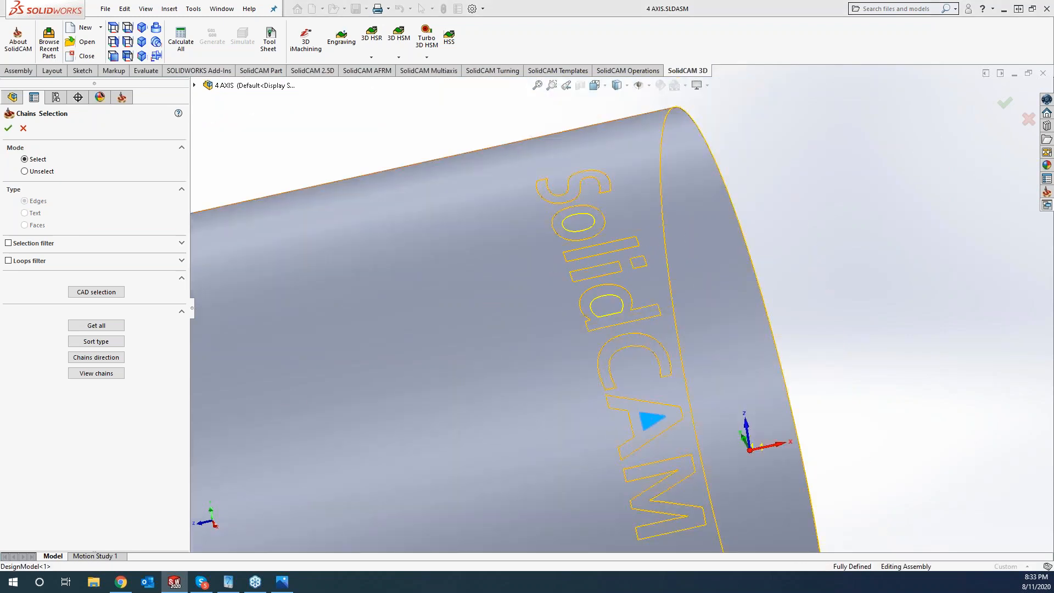
click(8, 129)
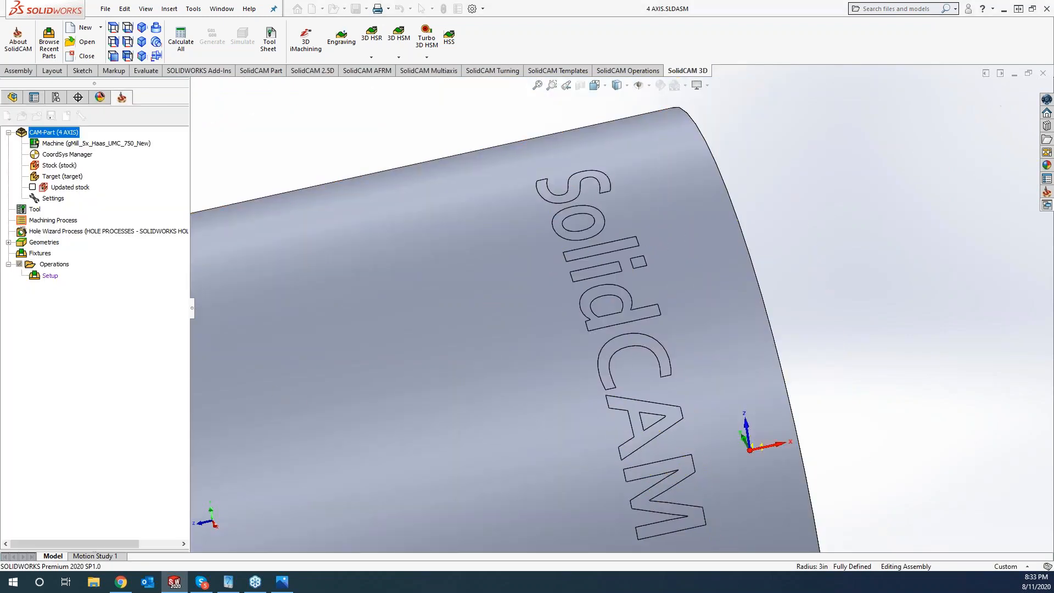
click(8, 128)
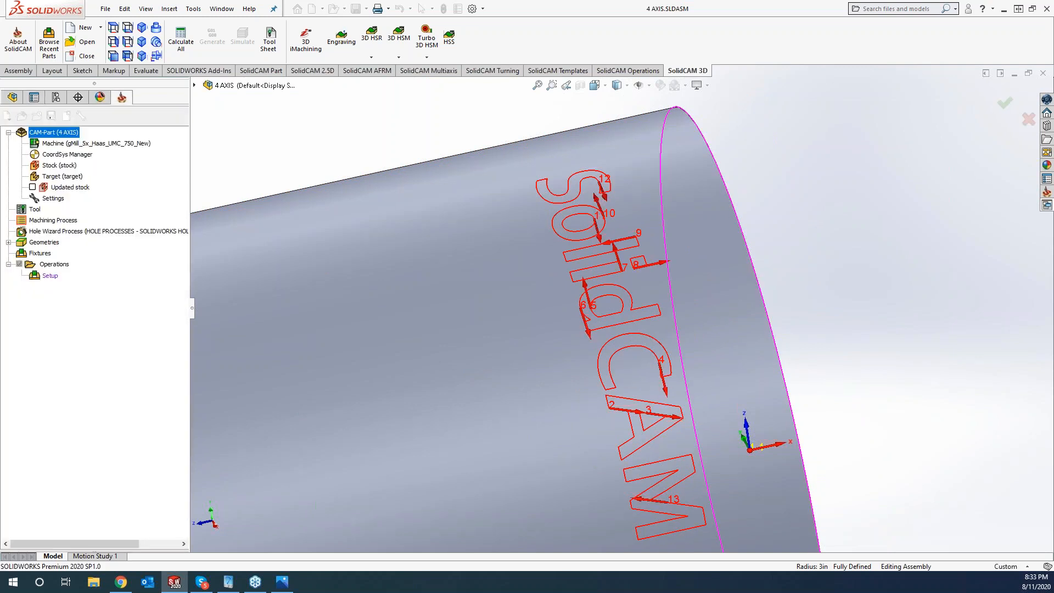
- Set the engraving depth to 0.005, calculate 2DE_contour5, and open SolidVerify
click(171, 165)
click(340, 249)
text(.005)
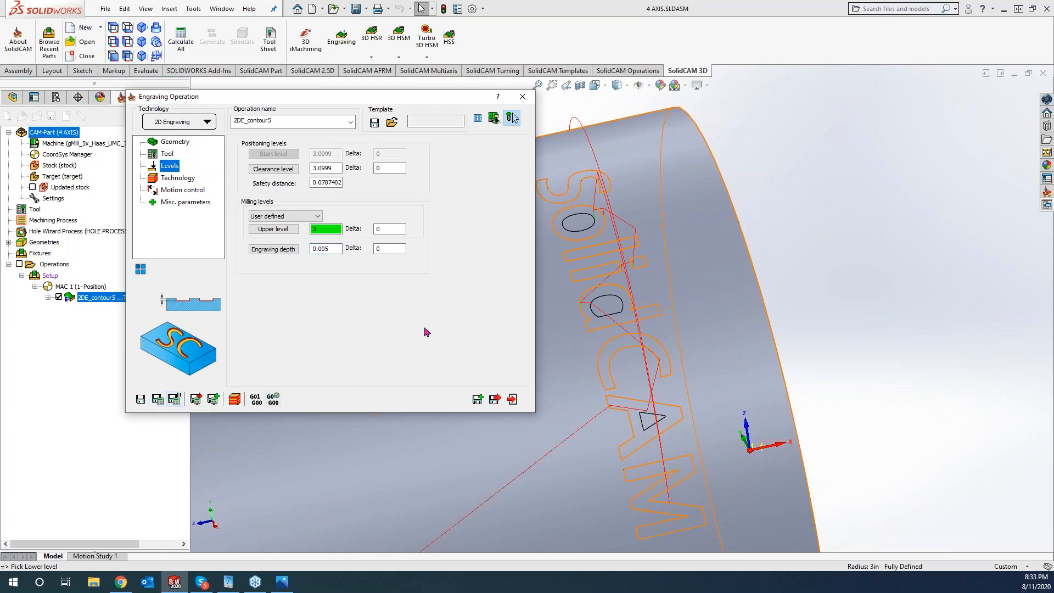
click(235, 400)
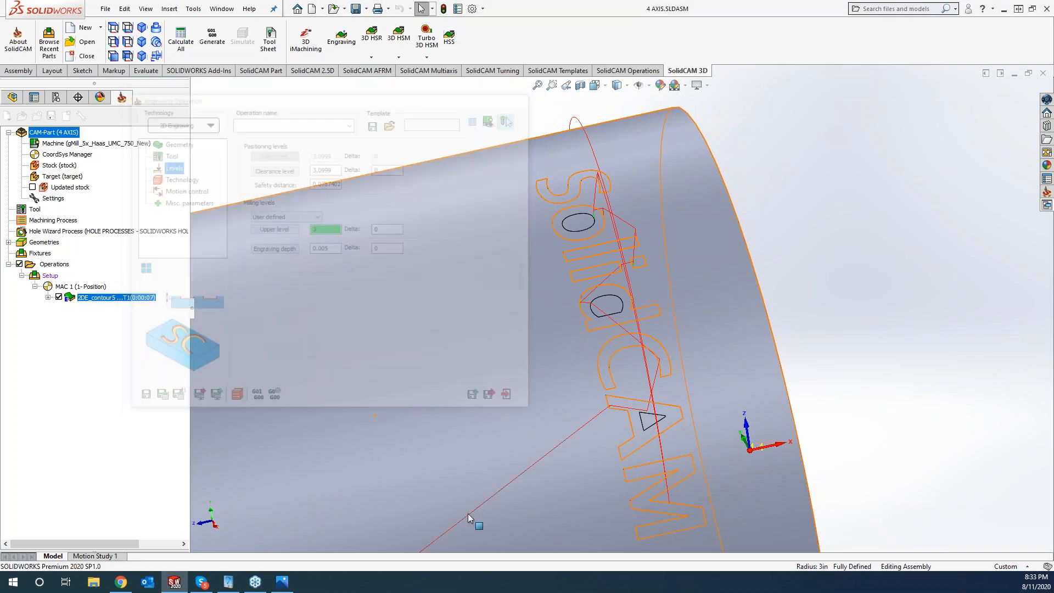
click(157, 142)
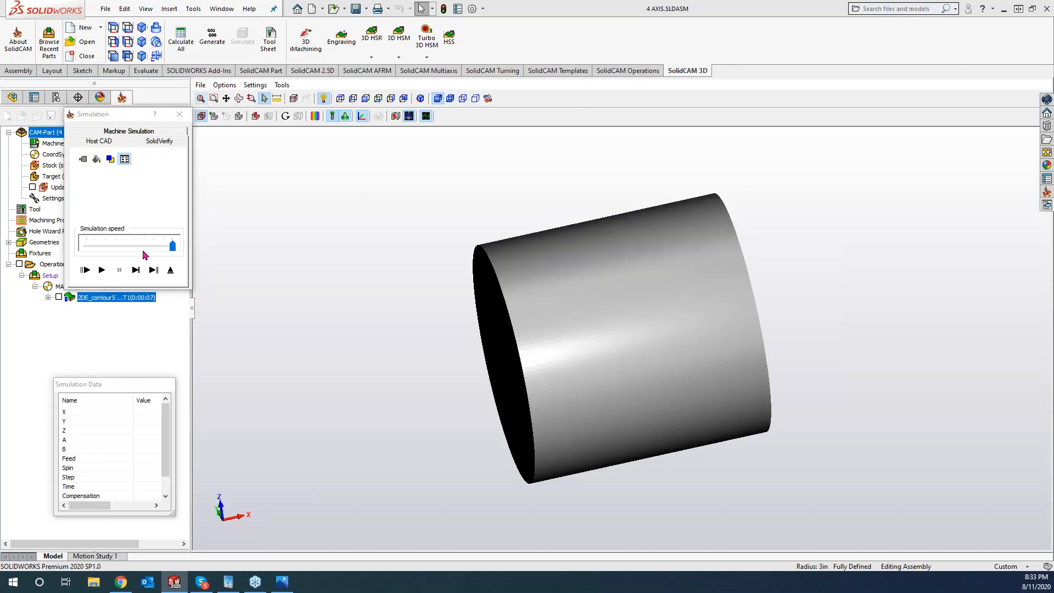
- Play the SolidVerify cut of SolidCAM into the cylinder, then load Machine Simulation
click(102, 270)
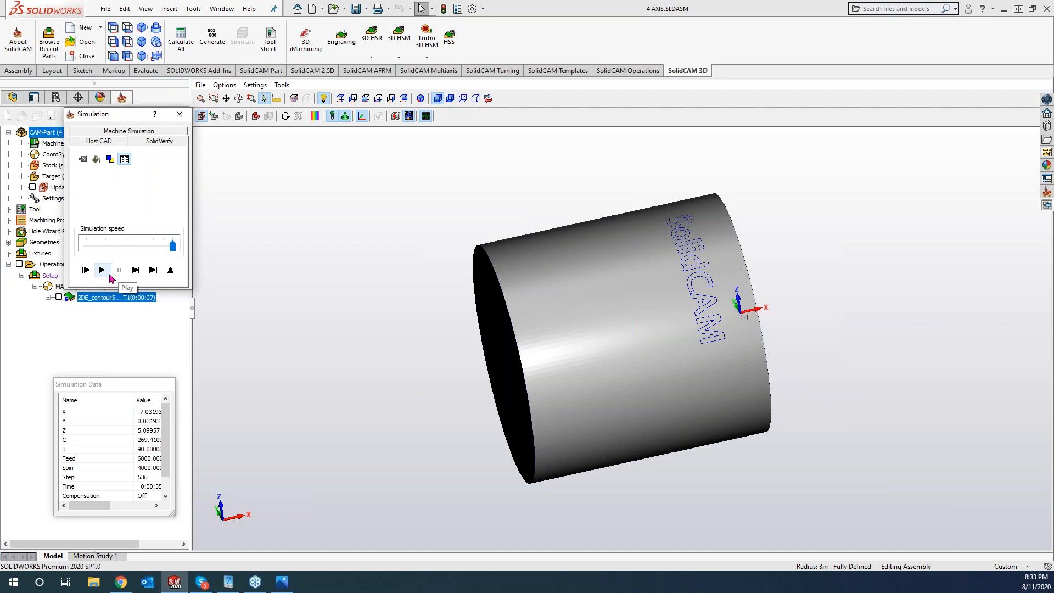
click(129, 132)
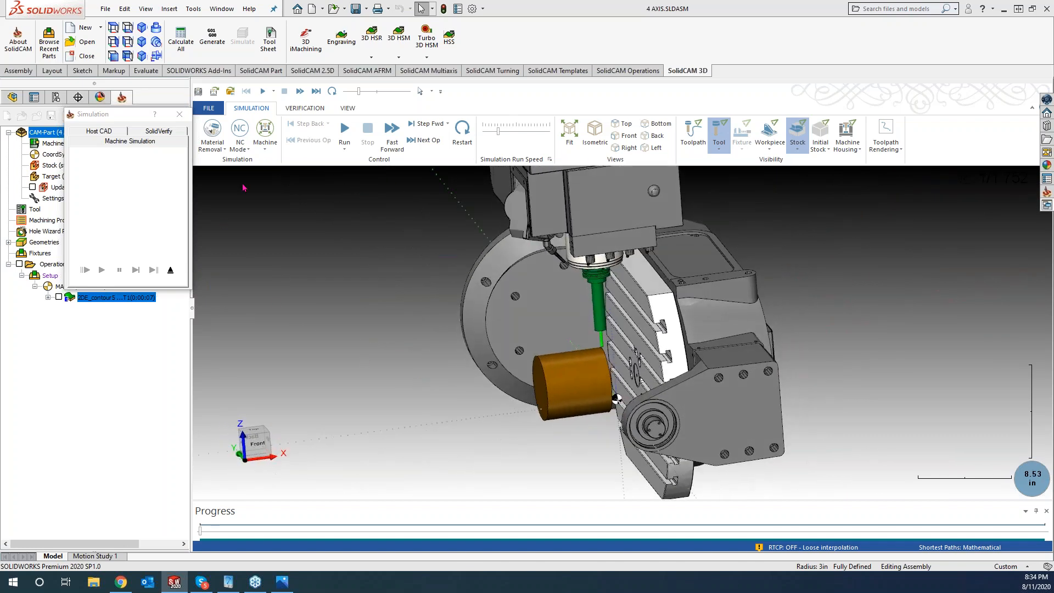
- Run the 4-axis machine simulation cutting the lettering, then close it
click(344, 132)
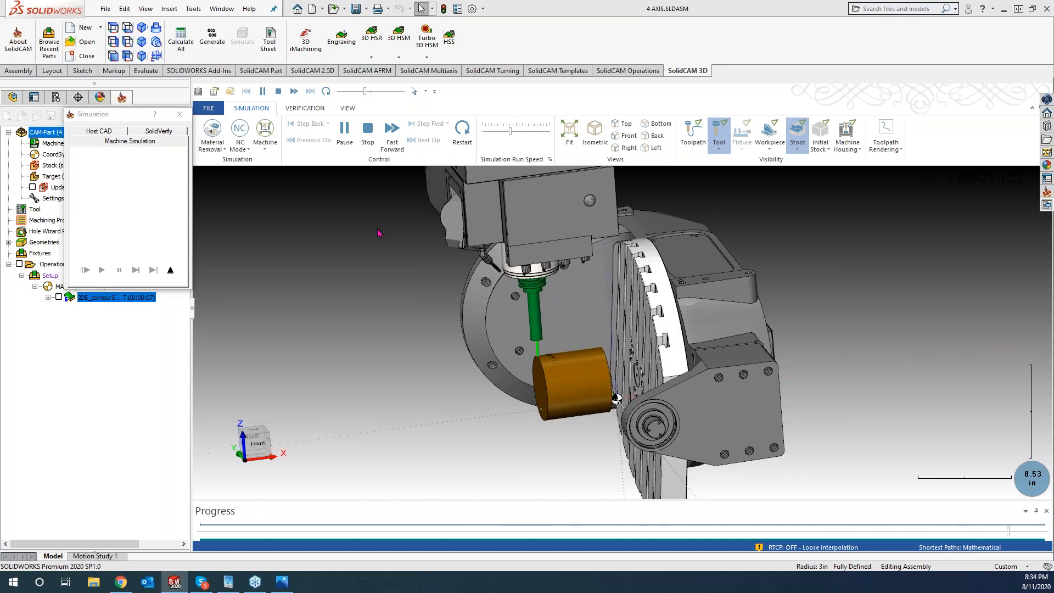
click(179, 114)
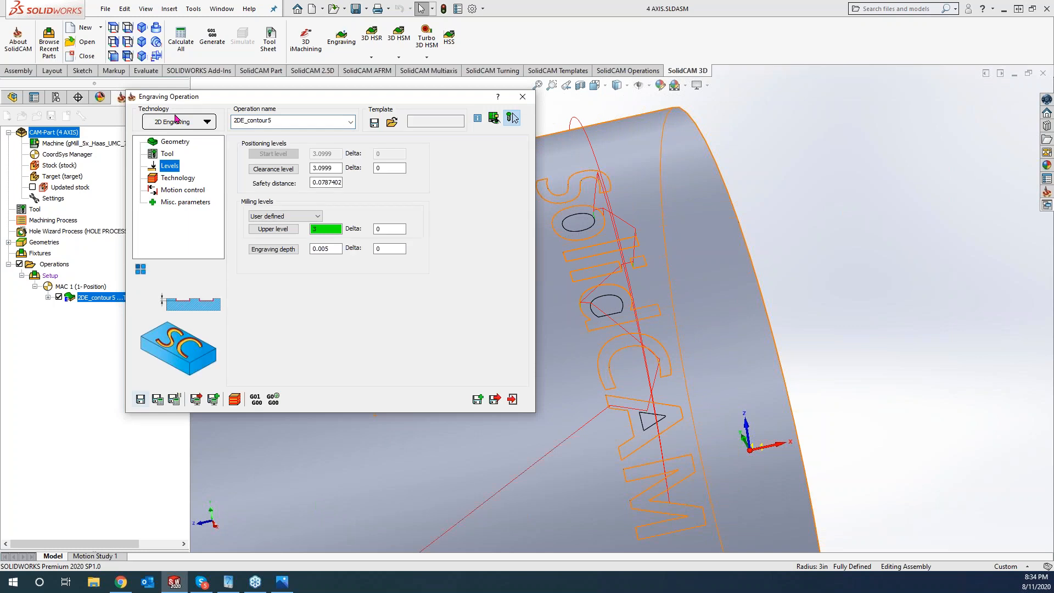
- Review the engraving Technology and 4th-axis Motion Control settings
click(178, 178)
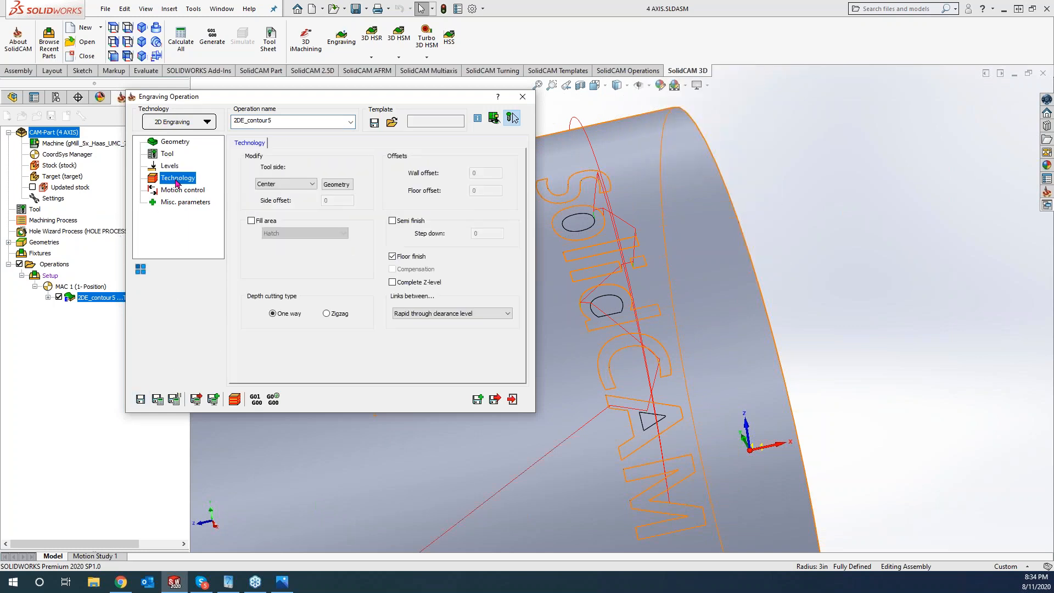
click(177, 190)
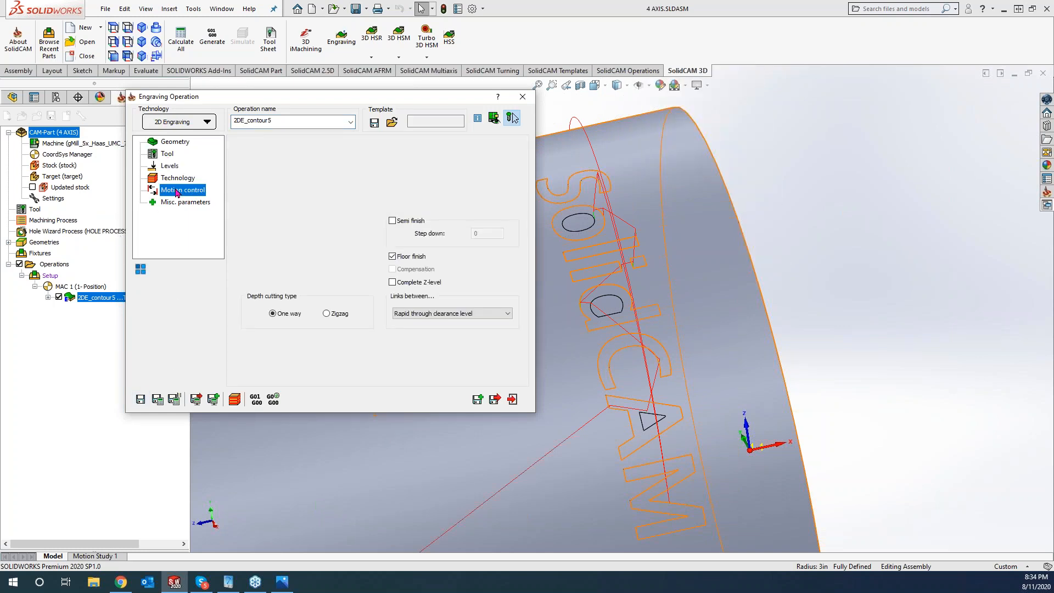
click(175, 142)
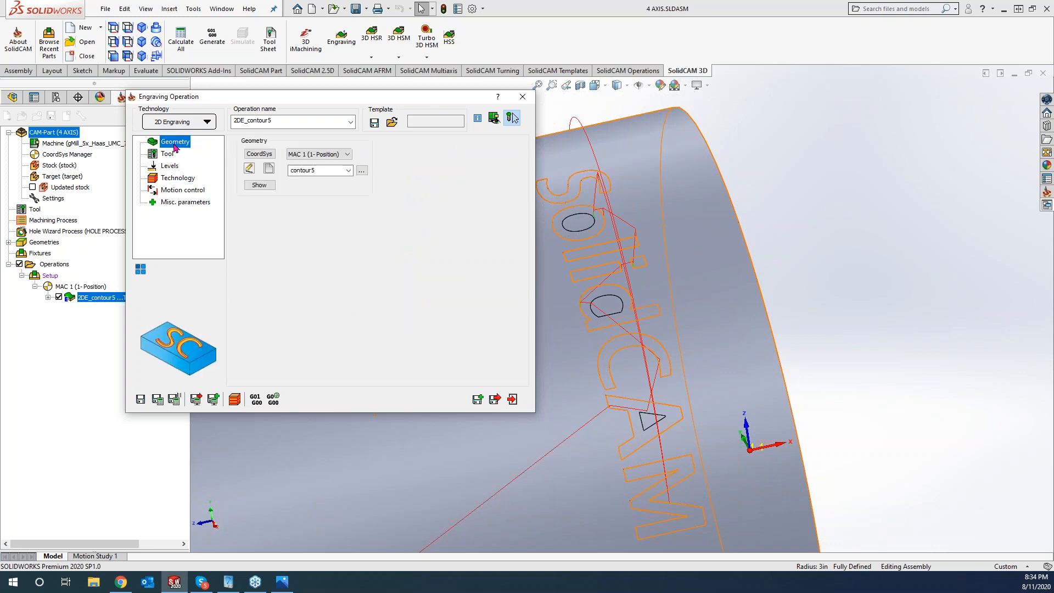
- Delete chains 1 and 14, the cylinder edges, from the contour5 geometry
click(250, 169)
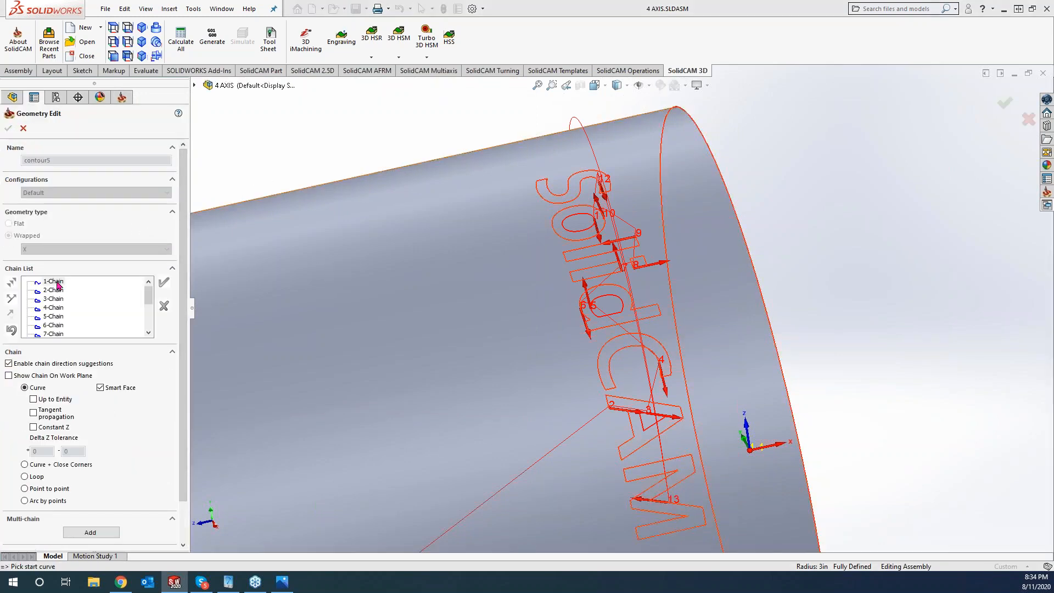
right_click(58, 285)
click(86, 399)
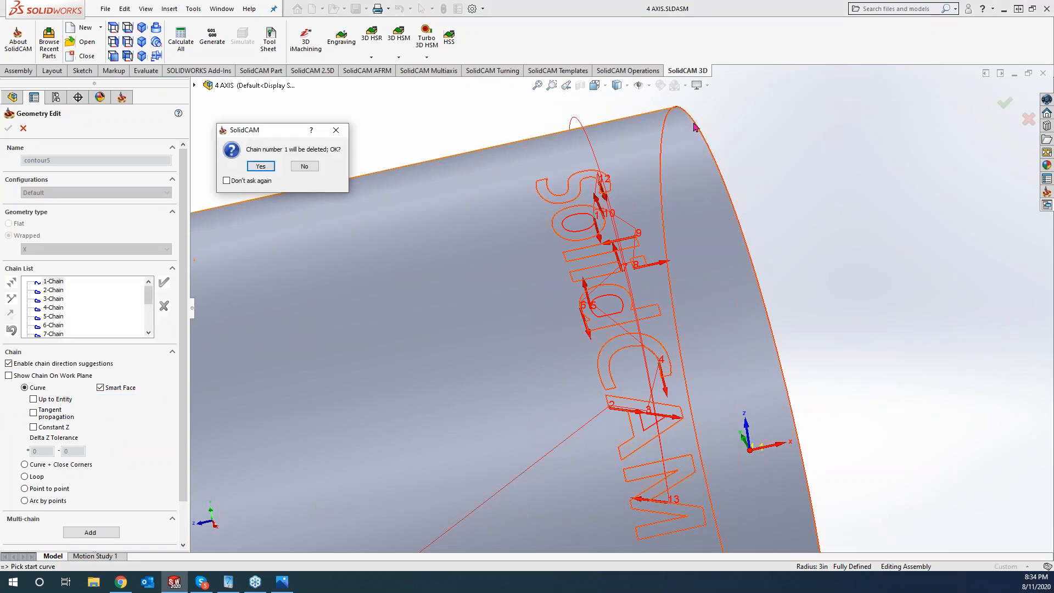
click(260, 166)
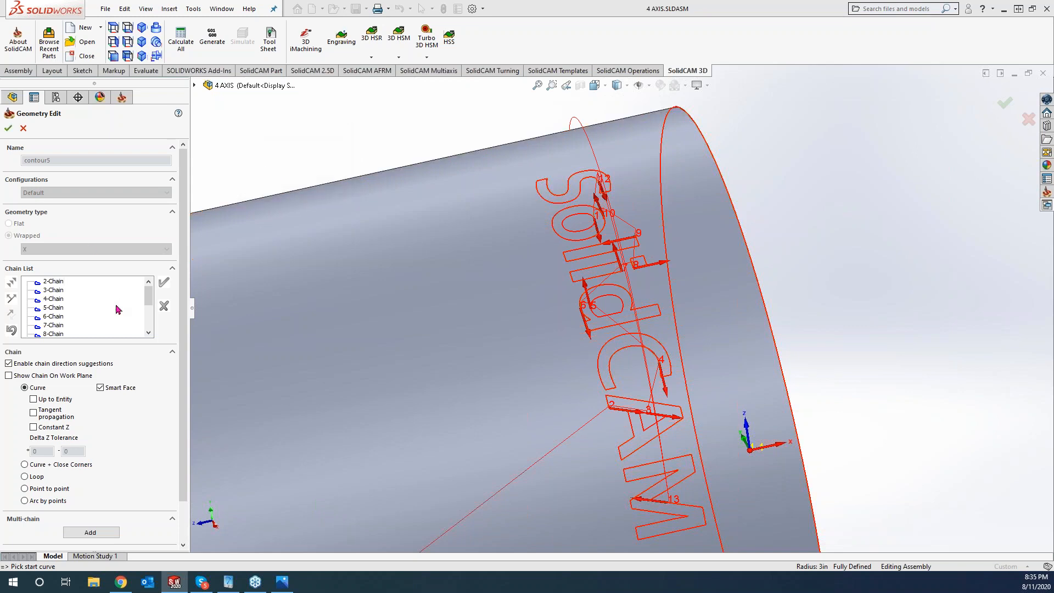
click(147, 311)
right_click(51, 326)
click(77, 443)
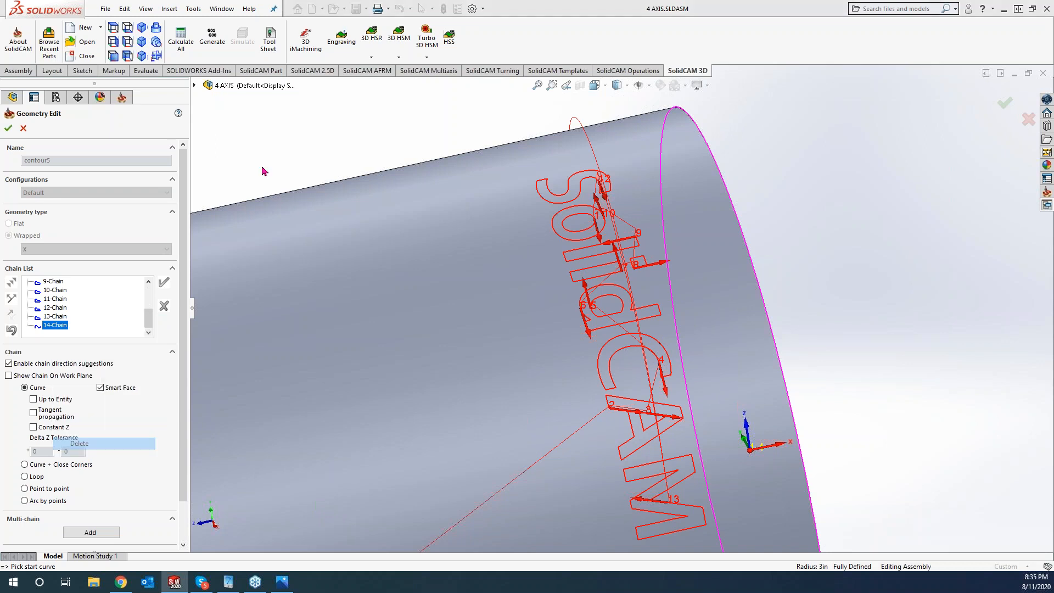
click(262, 166)
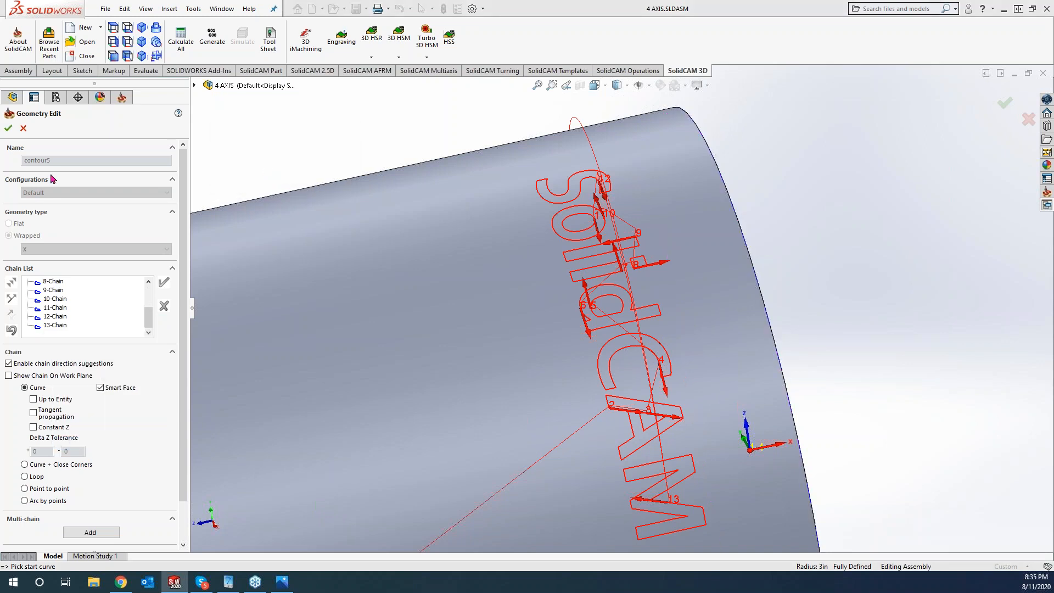
- Accept the edited geometry and recalculate 2DE_contour5 for machine simulation
click(9, 128)
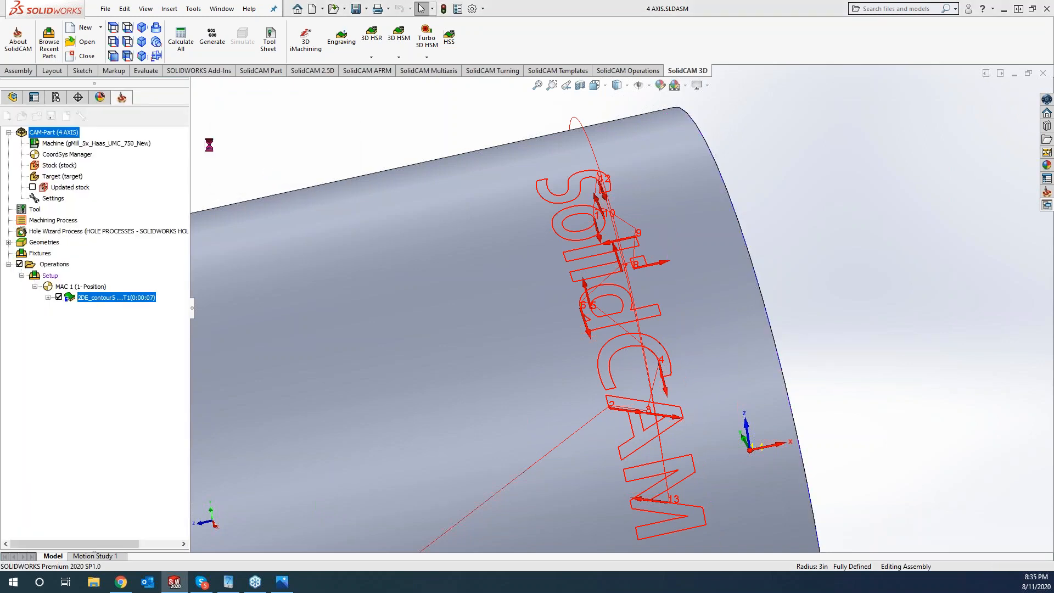
click(235, 400)
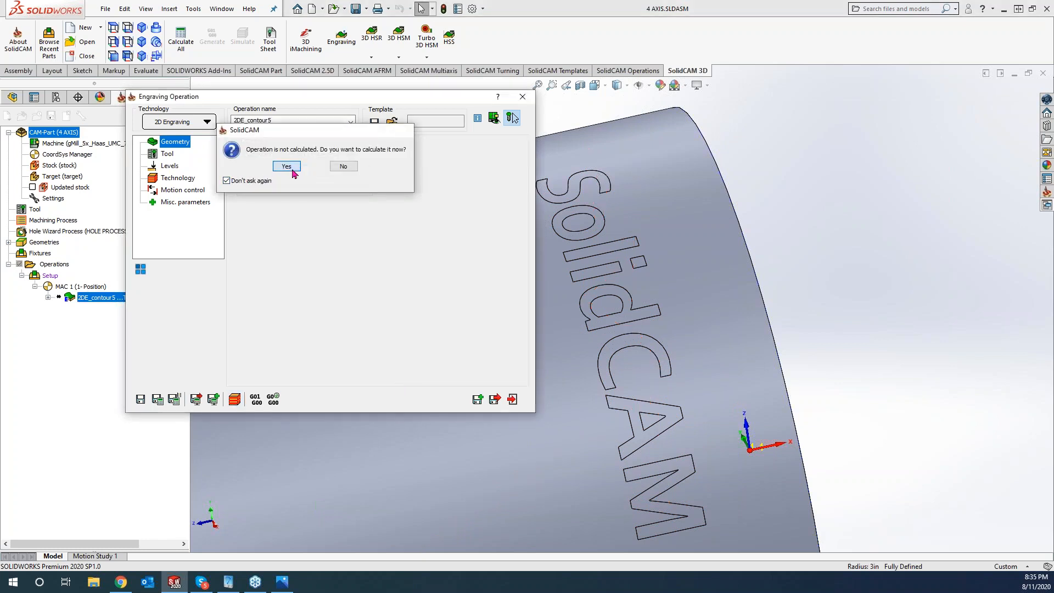
click(286, 166)
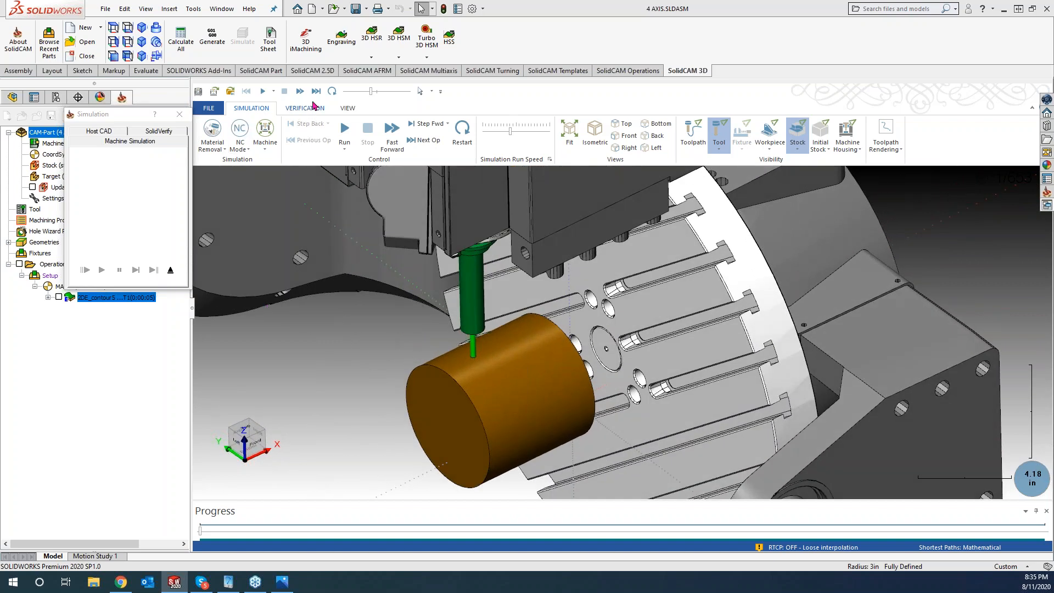
- Run the machine simulation of the revised 2DE_contour5 at adjusted speed, then close it
drag(371, 92, 359, 92)
click(347, 128)
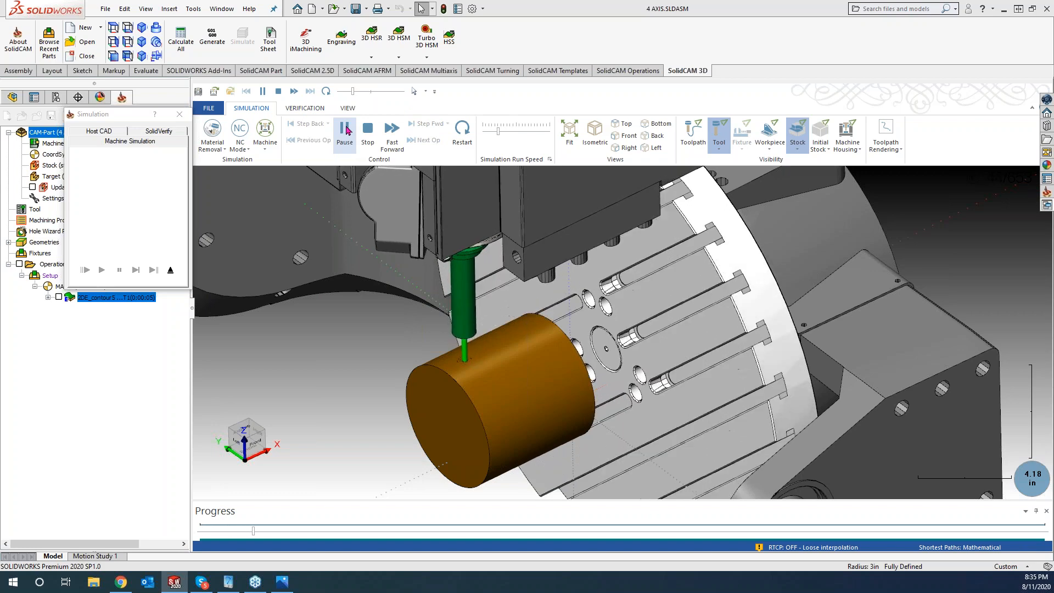
drag(353, 91, 358, 92)
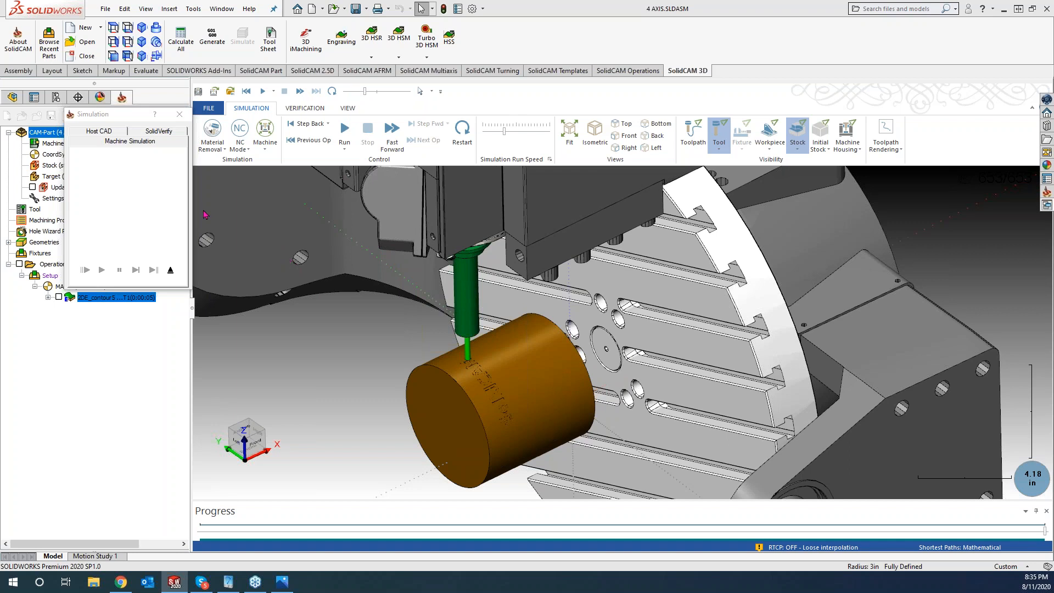
click(179, 114)
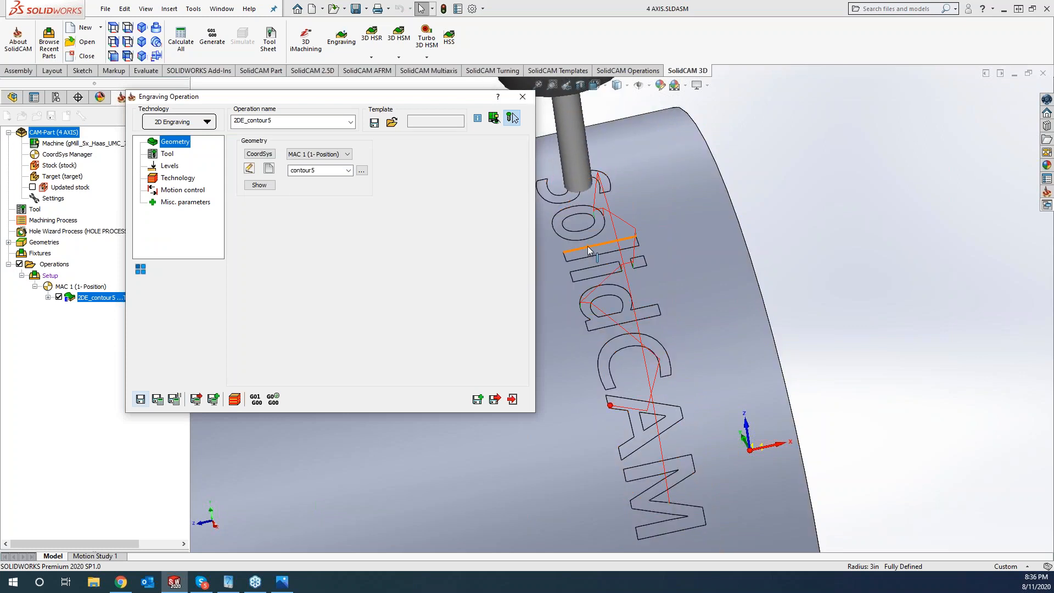
- Close the Engraving Operation dialog
click(525, 98)
scroll(525, 271, up, 4)
scroll(525, 271, up, 3)
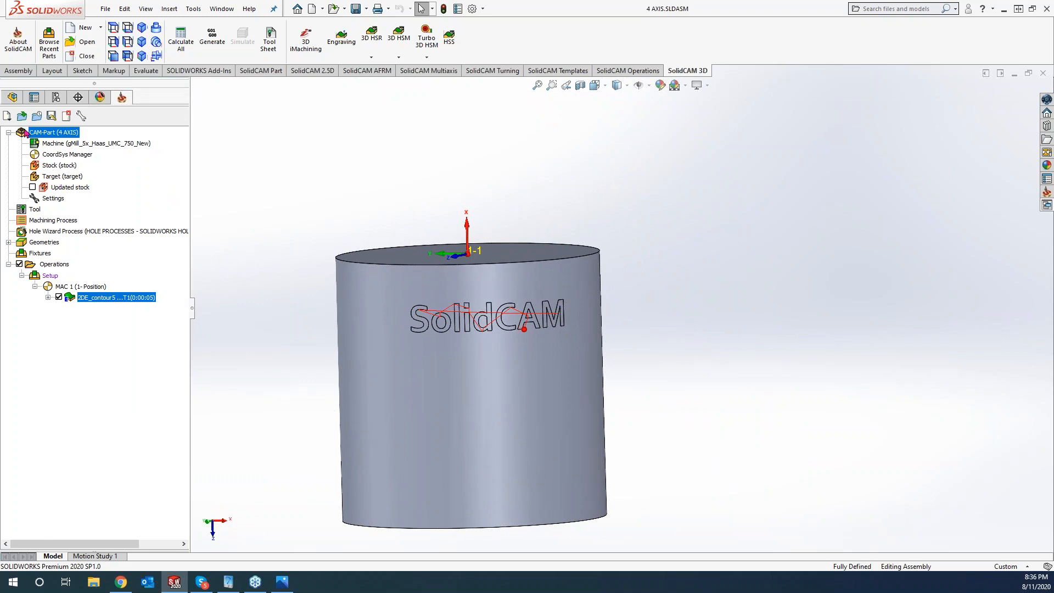
- Start a new sketch, Sketch1, on the 4 AXIS assembly's Top Plane
click(12, 97)
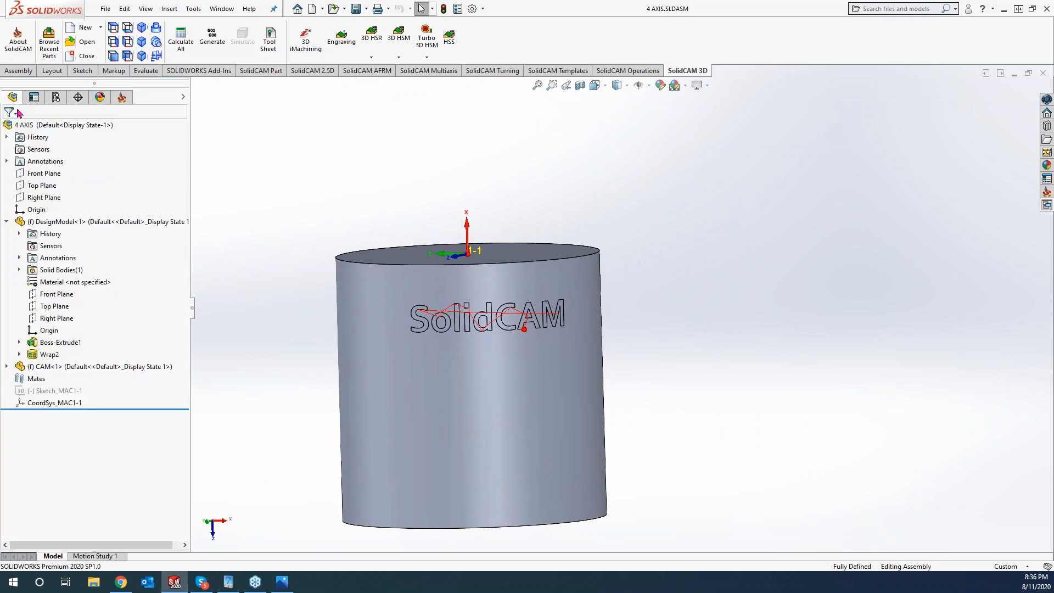
click(40, 186)
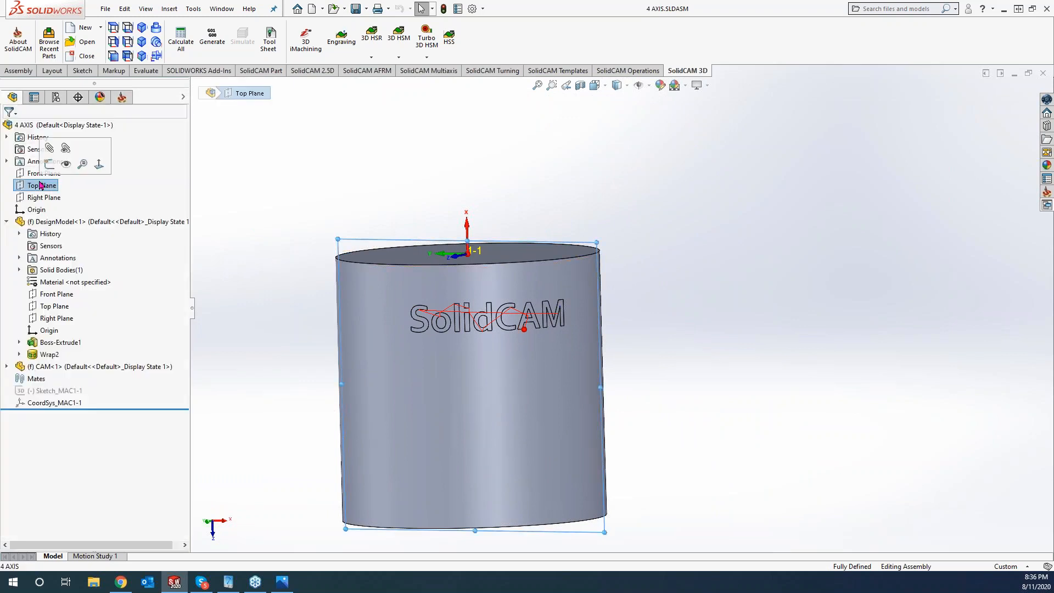
click(278, 199)
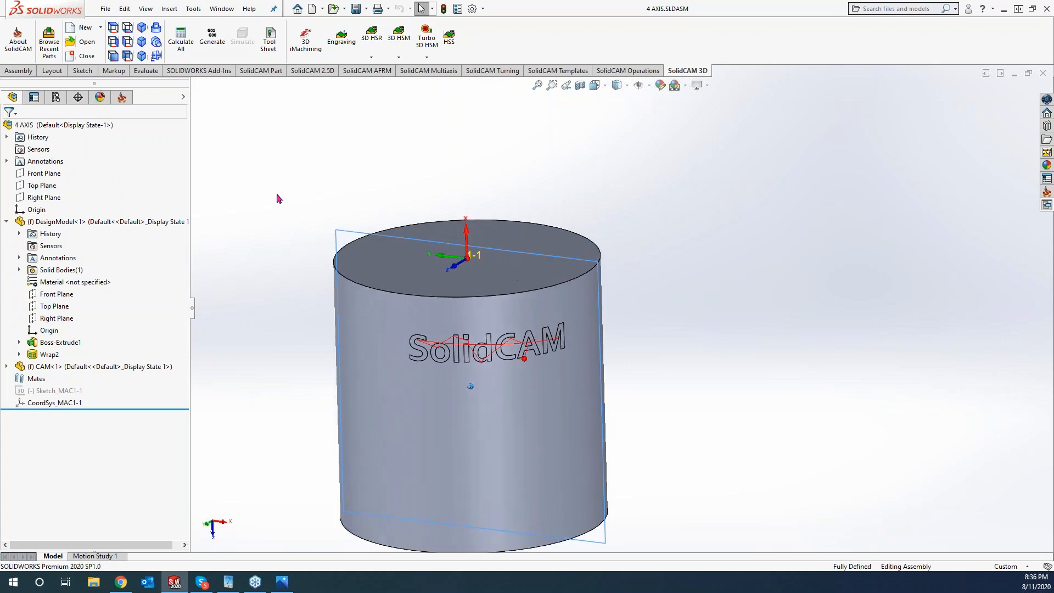
right_click(39, 192)
click(47, 172)
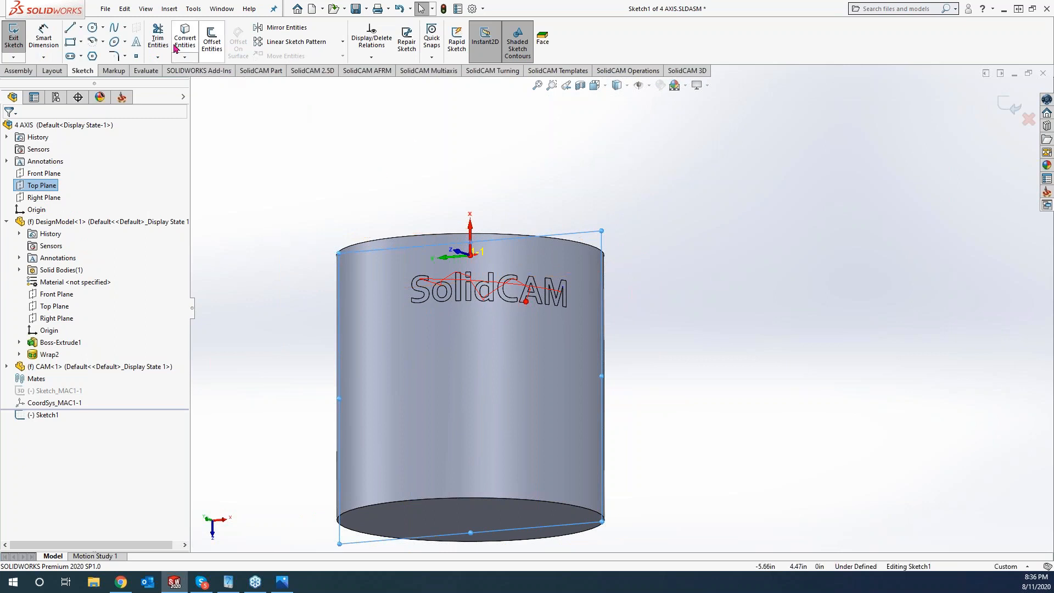
- Add sketch text 'SolidCAM' in the DPS Schrift Single font at 0.25 height
click(136, 42)
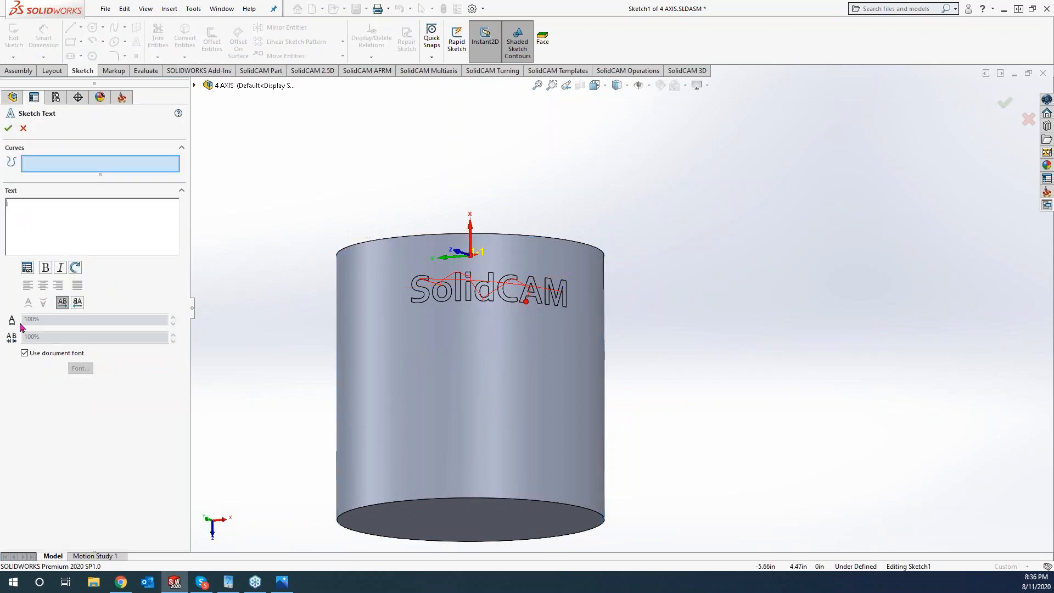
click(24, 354)
click(31, 234)
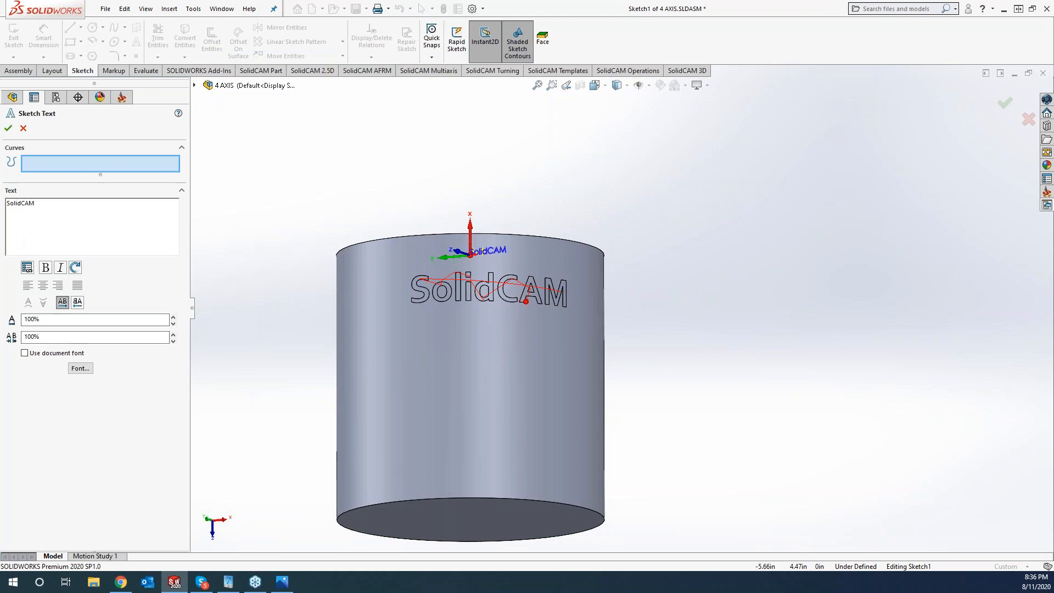
click(80, 368)
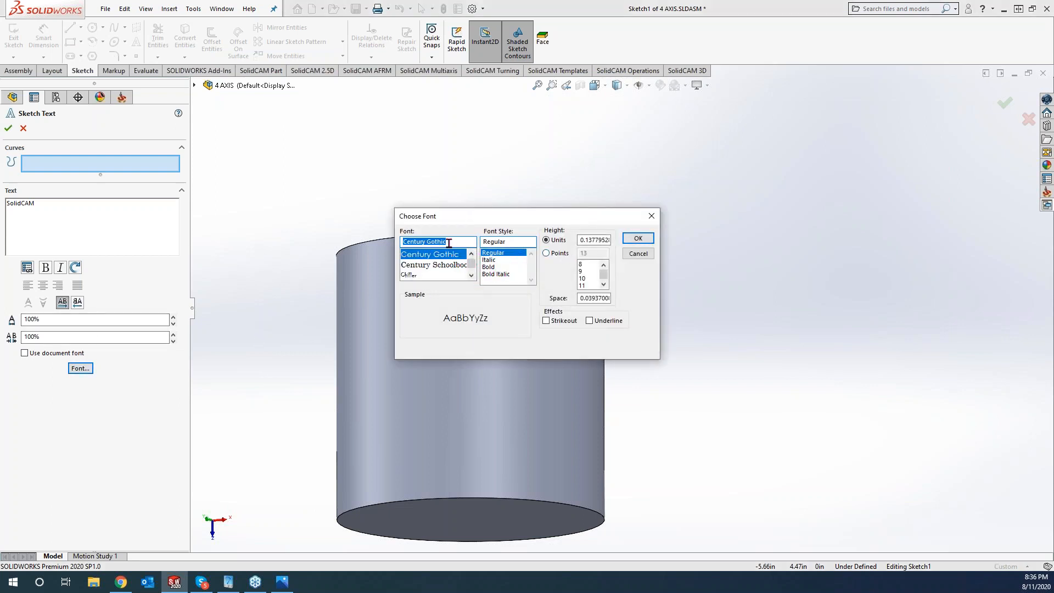
scroll(439, 261, down, 5)
click(438, 266)
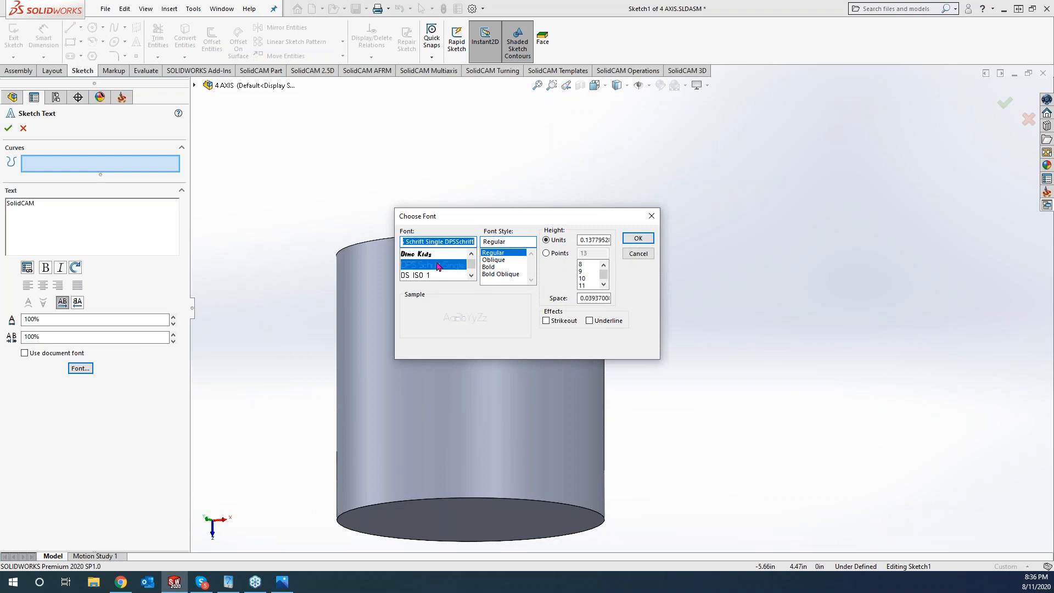
click(594, 240)
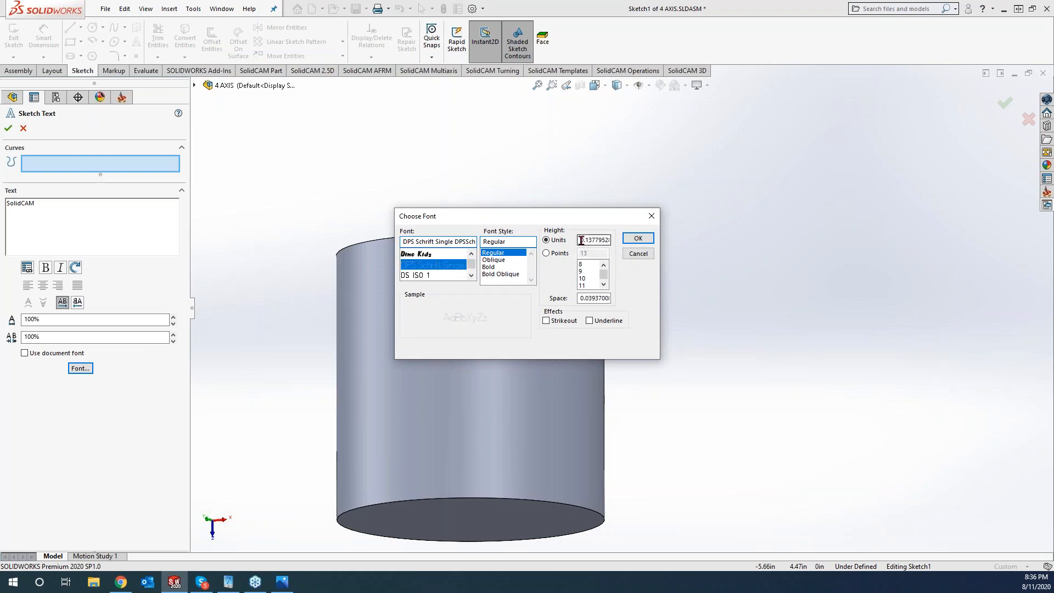
text(.25)
click(637, 238)
- Place the text over the wrapped SolidCAM lettering with 130% spacing, then exit the sketch
click(439, 341)
click(443, 312)
click(443, 296)
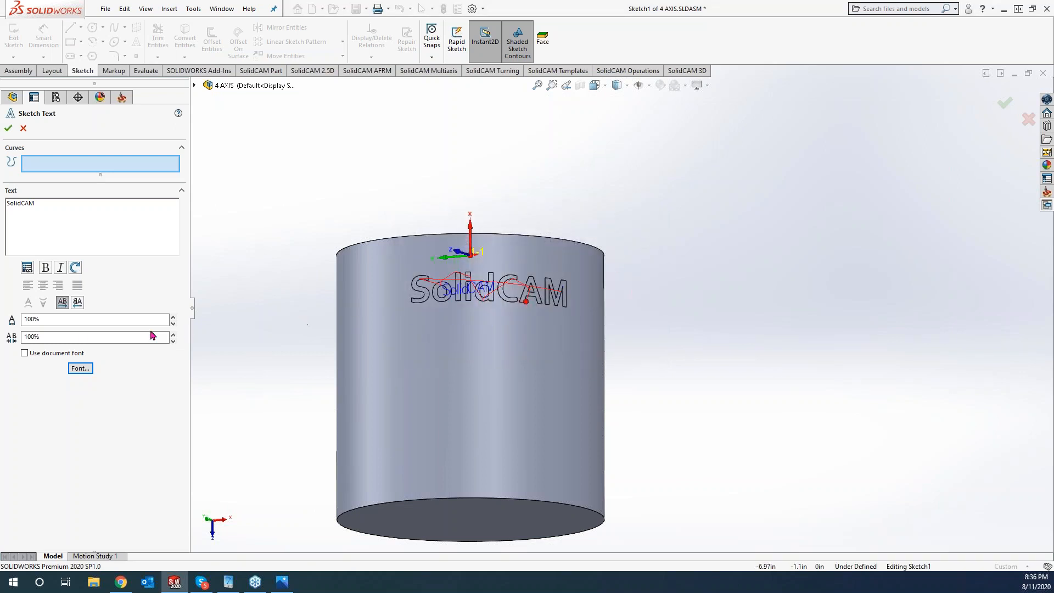
click(173, 335)
click(173, 334)
click(173, 335)
click(8, 127)
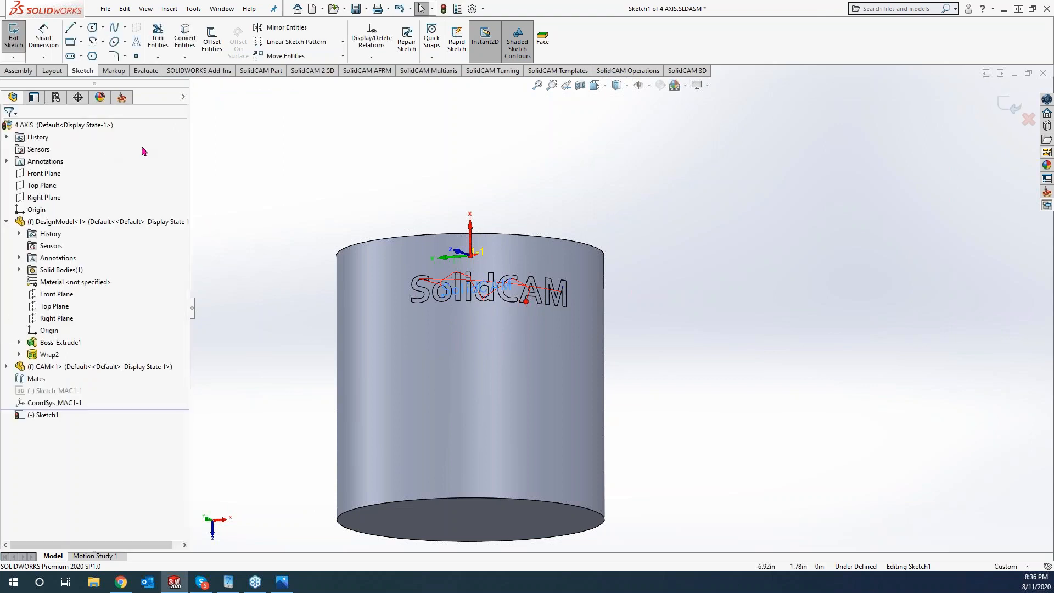
click(14, 37)
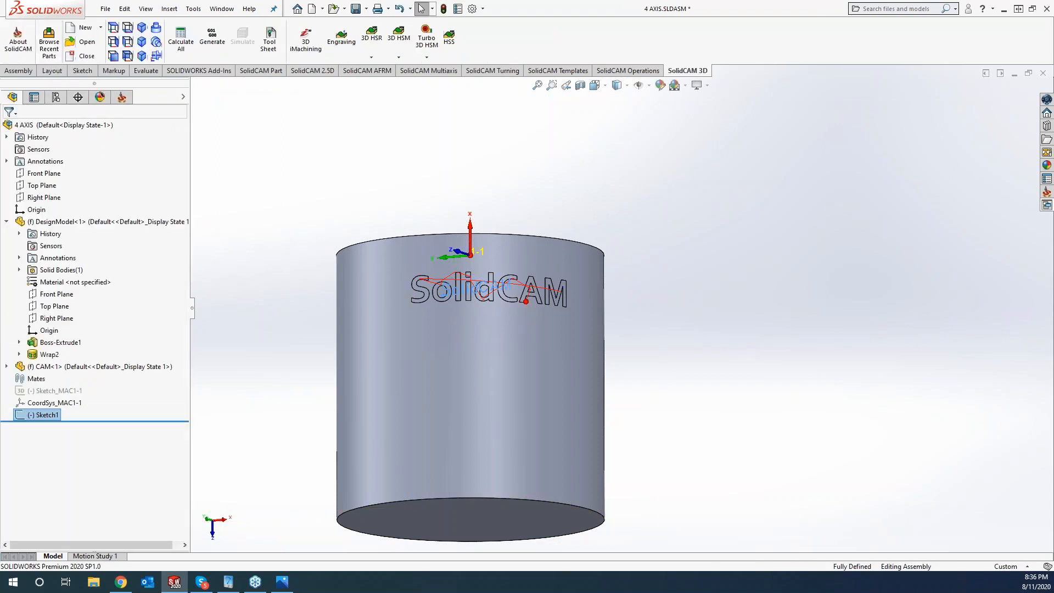
- Create engraving operation 2DE_contour6 using geometry contour6 from the single-line SolidCAM text chains
click(122, 97)
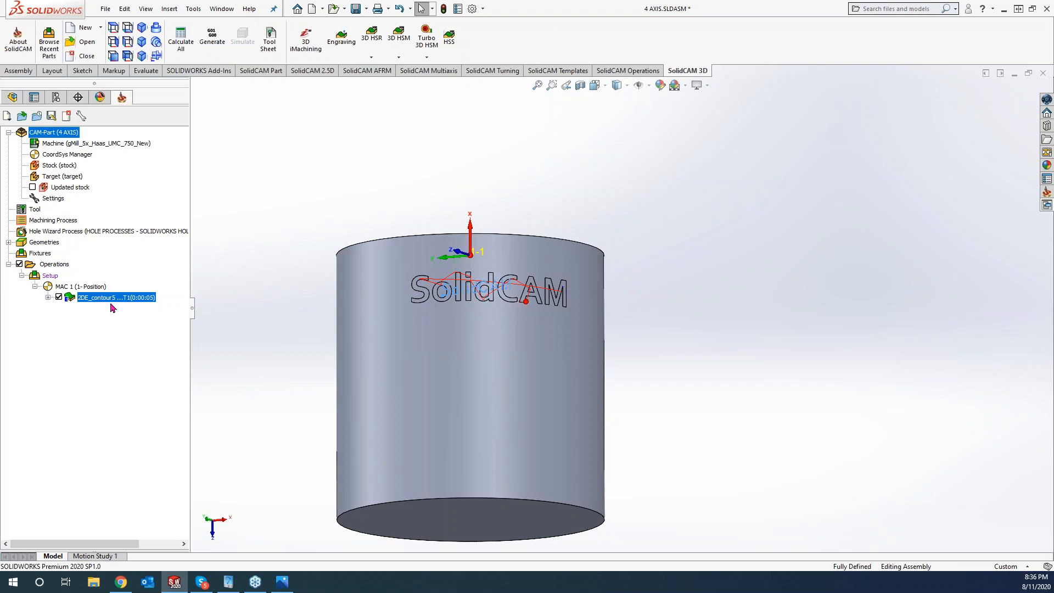
click(342, 42)
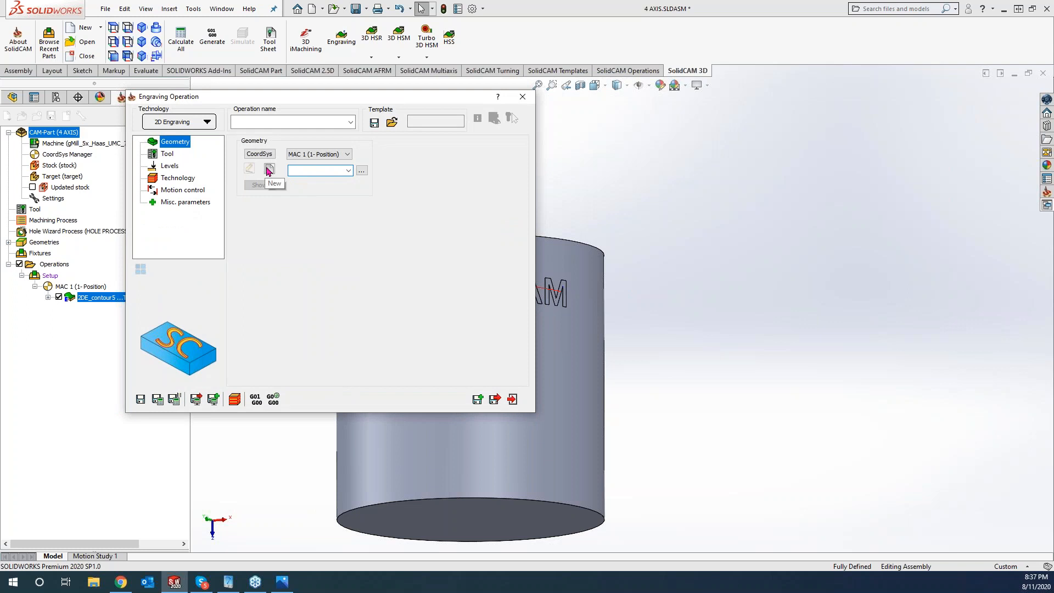
click(269, 170)
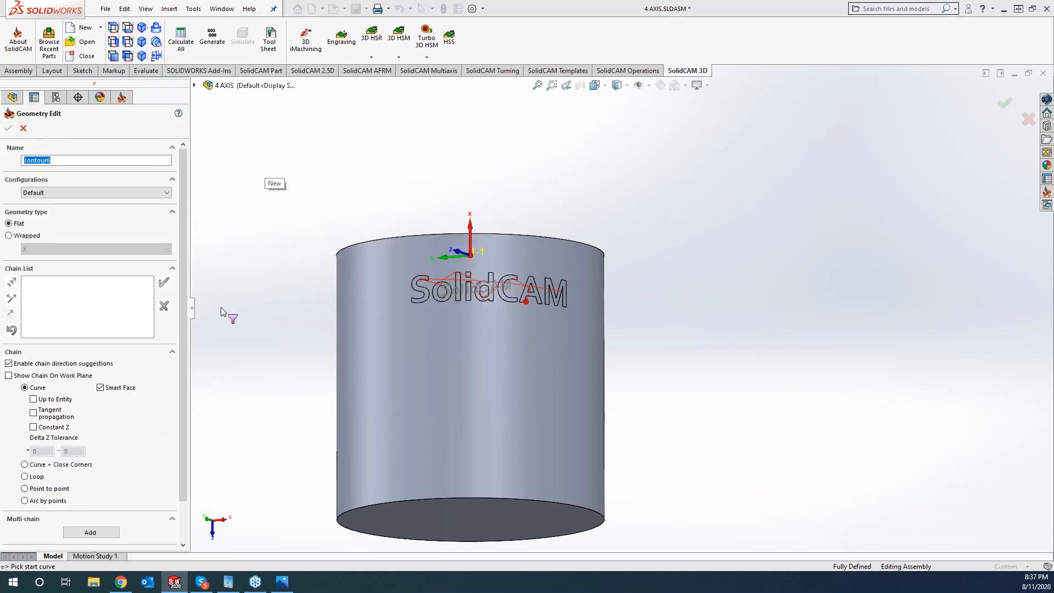
scroll(185, 383, down, 1)
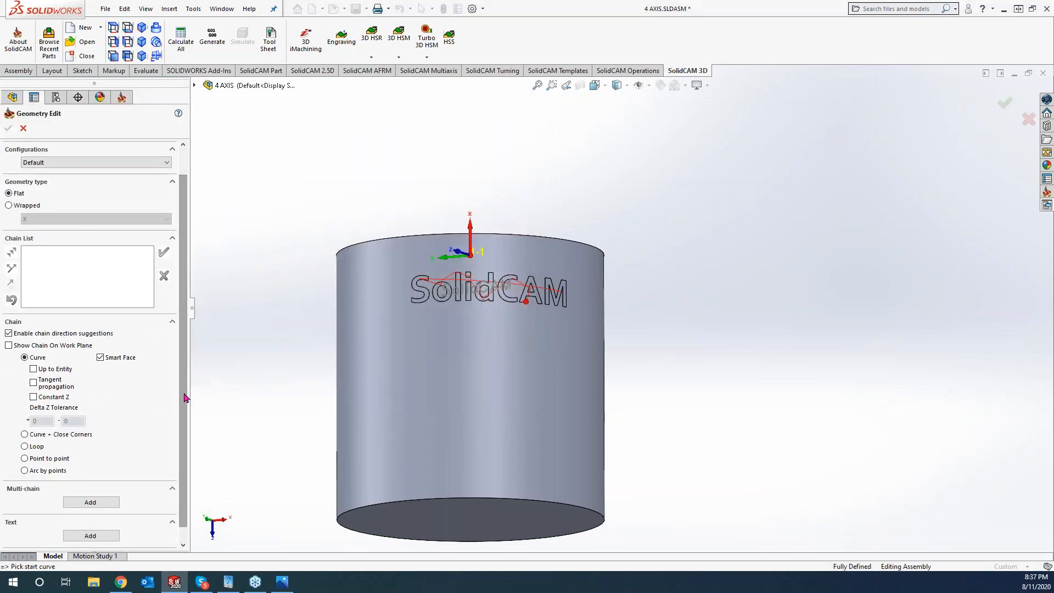
click(88, 502)
click(24, 214)
click(470, 289)
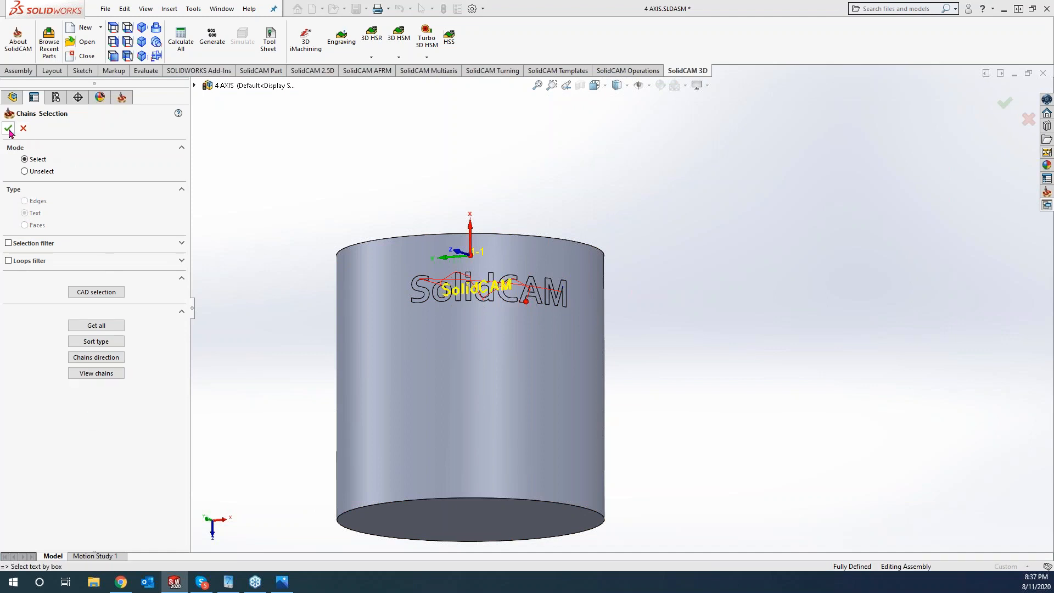
click(8, 128)
click(9, 129)
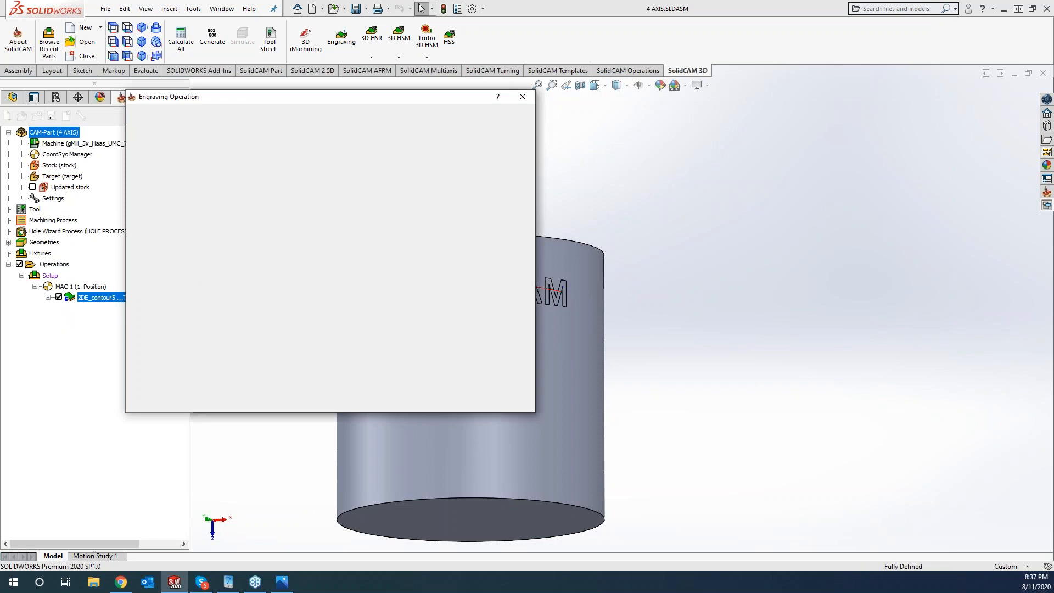
click(167, 154)
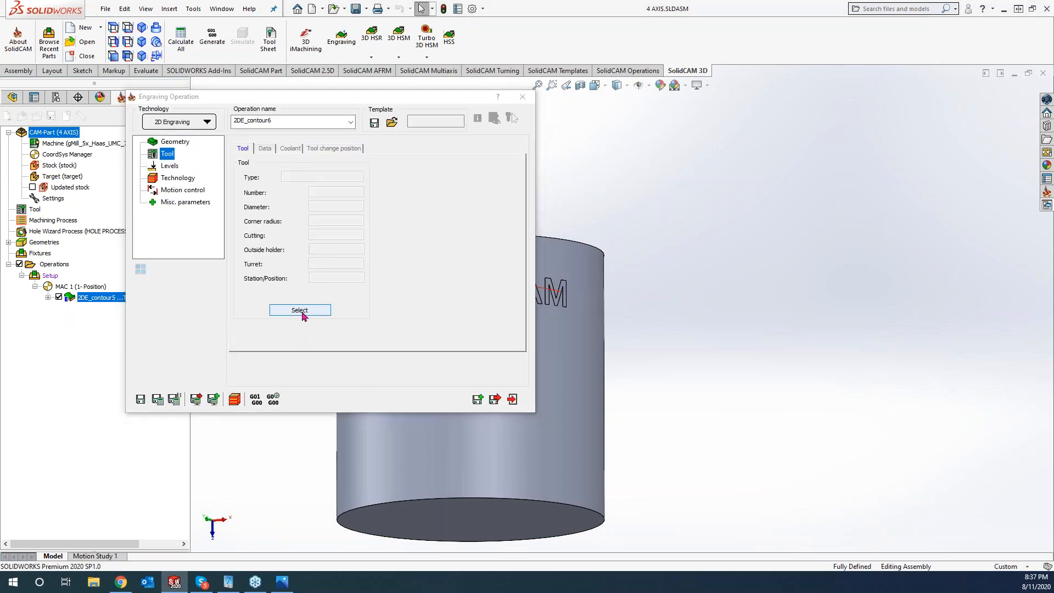
- Use the SPOT DRILL tool with .005 engraving depth and Center tool side
click(302, 313)
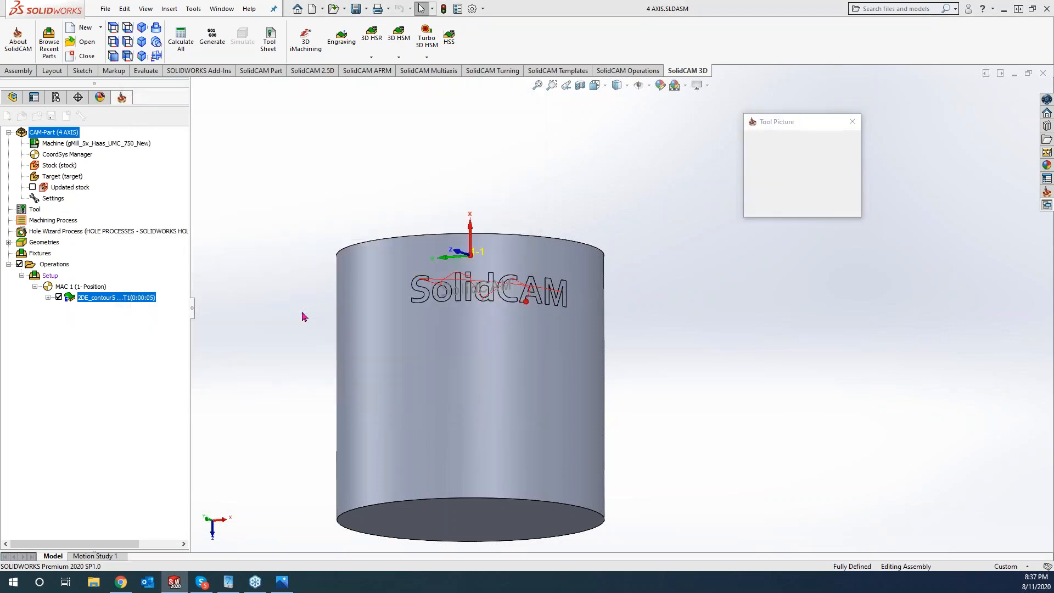
click(549, 421)
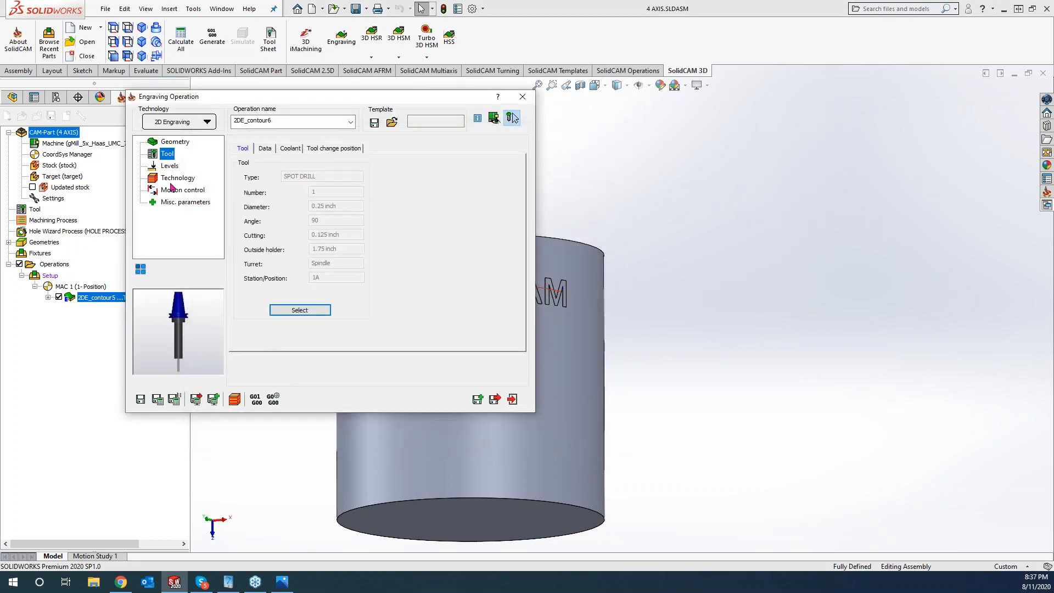
click(169, 166)
double_click(327, 249)
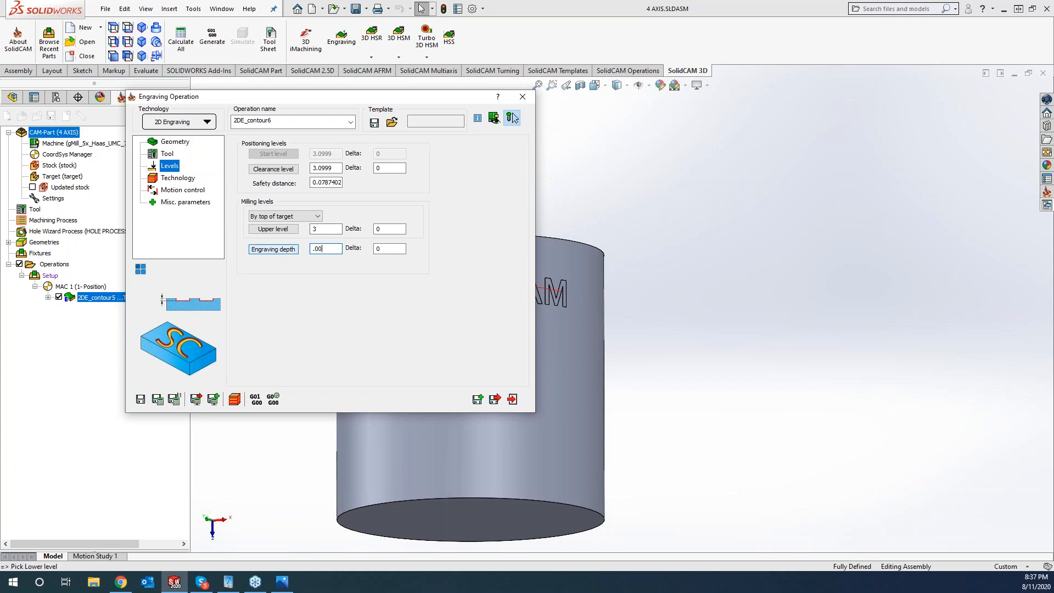
click(179, 178)
click(286, 184)
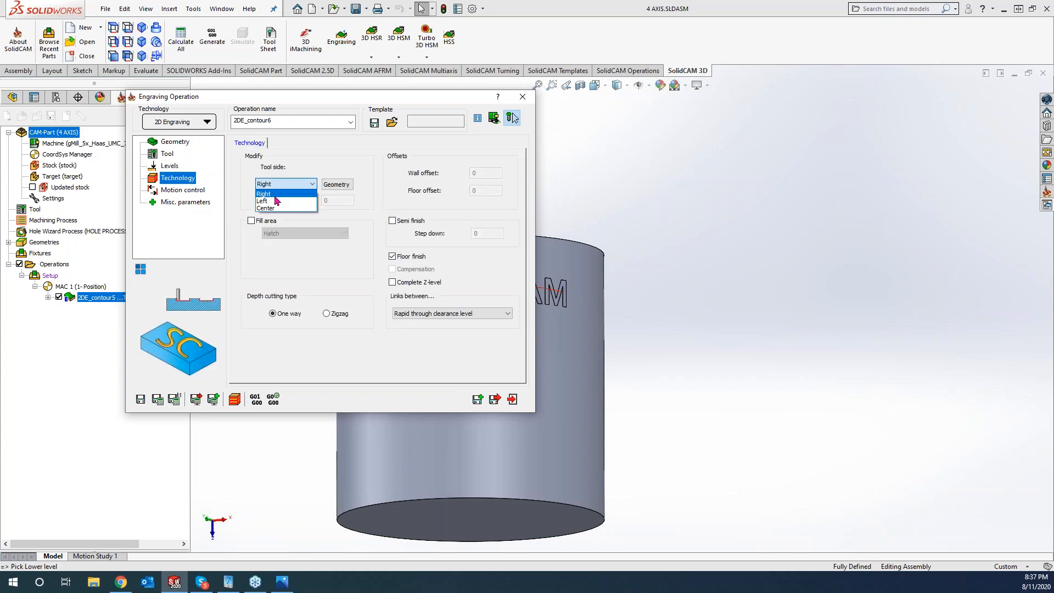
click(271, 209)
- Enable 4th-axis mapping by diameter 6, save and calculate, and open the machine simulation
click(186, 191)
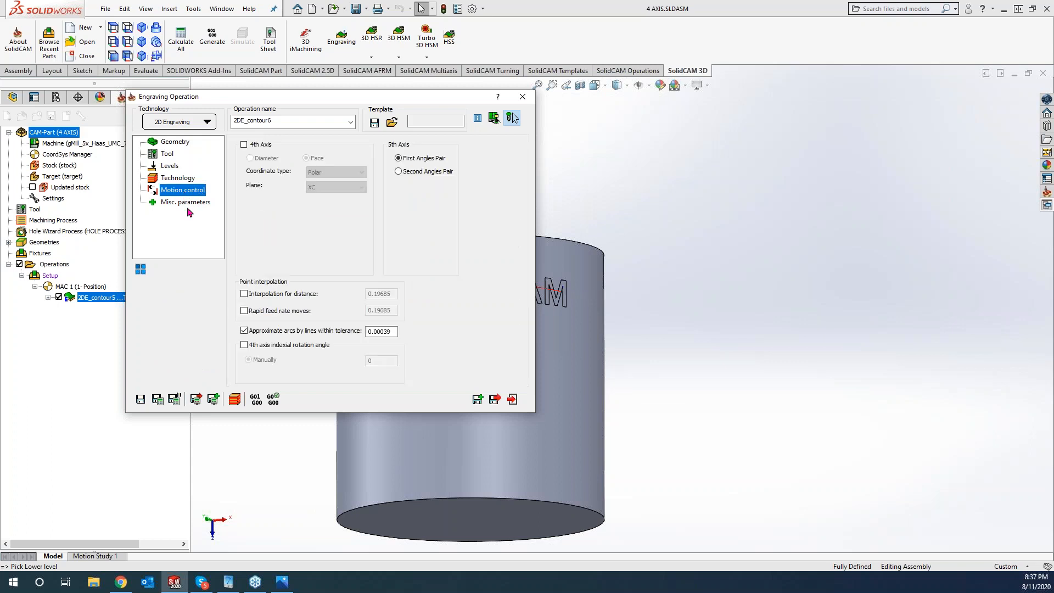
click(243, 145)
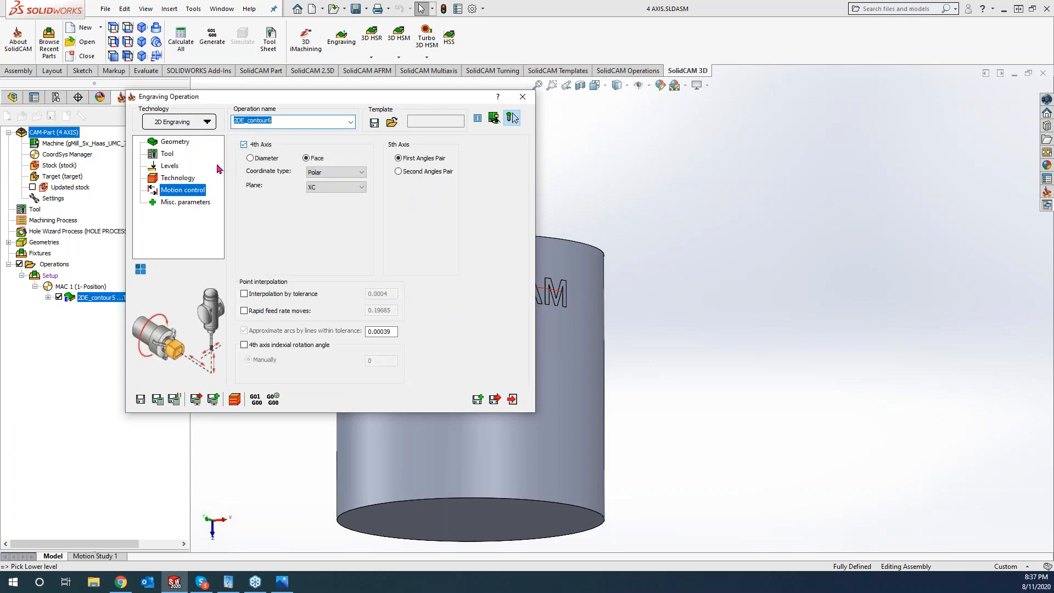
click(250, 158)
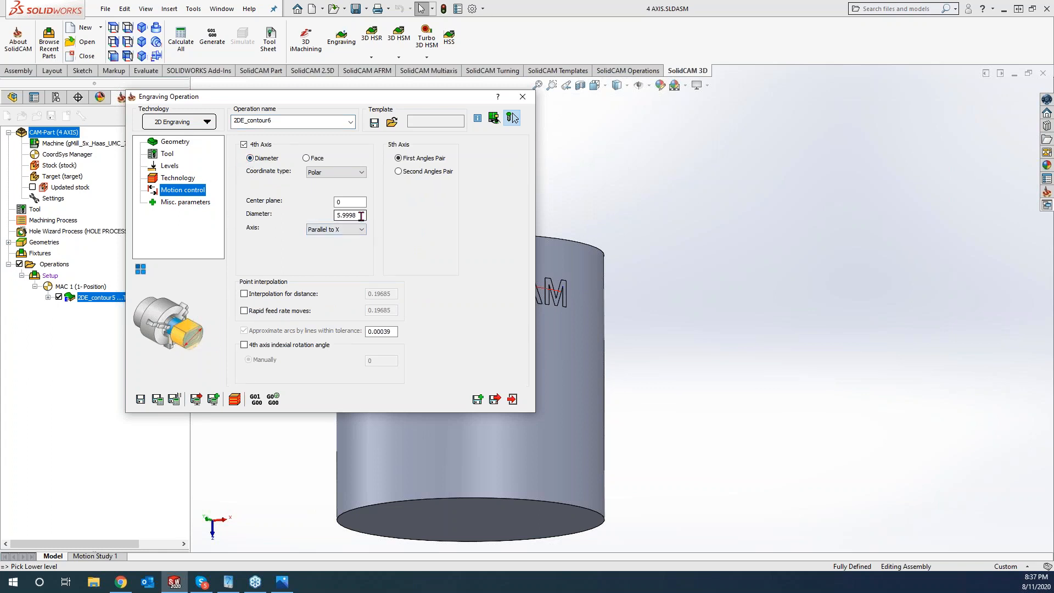
drag(359, 215, 294, 219)
text(6)
click(172, 402)
drag(349, 106, 239, 77)
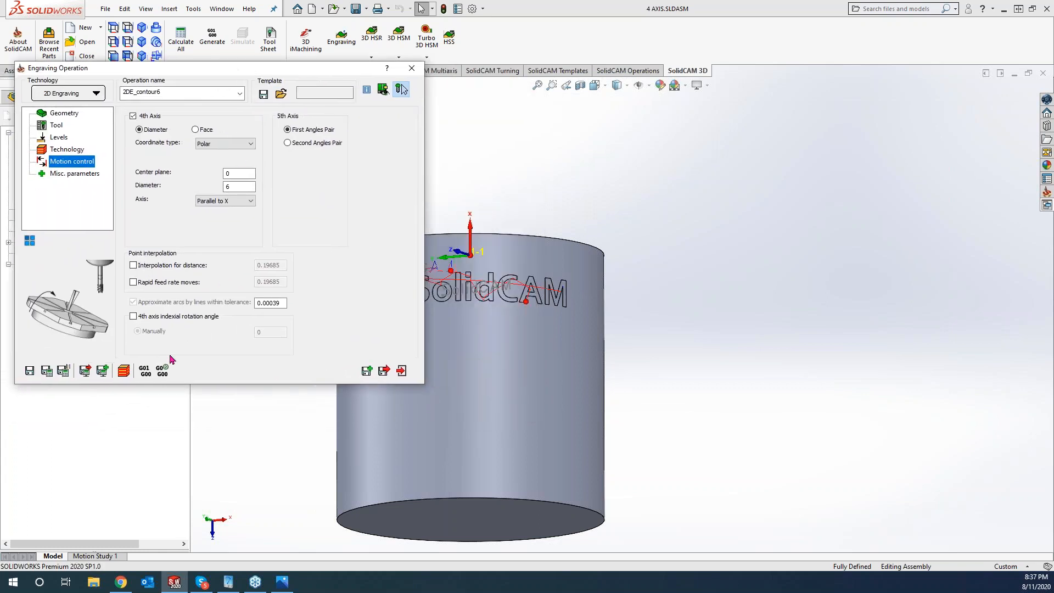
click(122, 373)
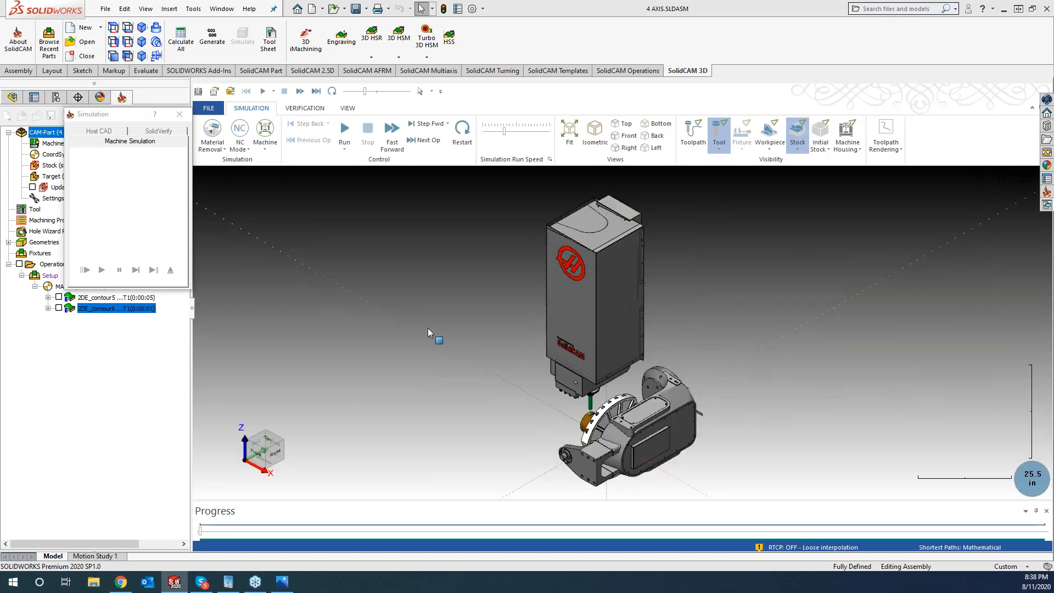
- Zoom in and run the machine simulation of the engraving on the cylinder
scroll(434, 322, up, 10)
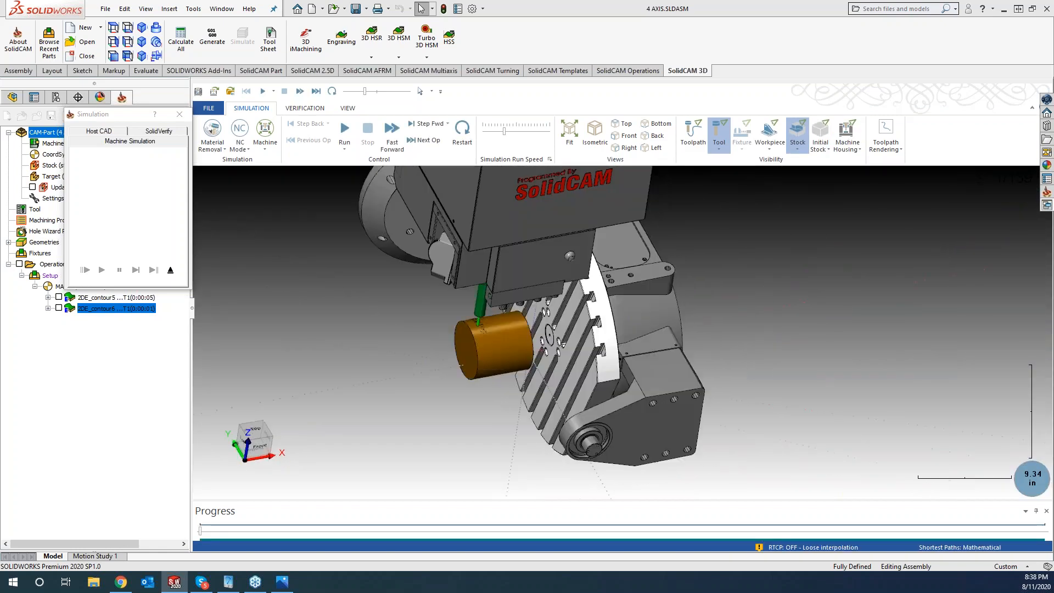
scroll(434, 325, up, 4)
click(345, 132)
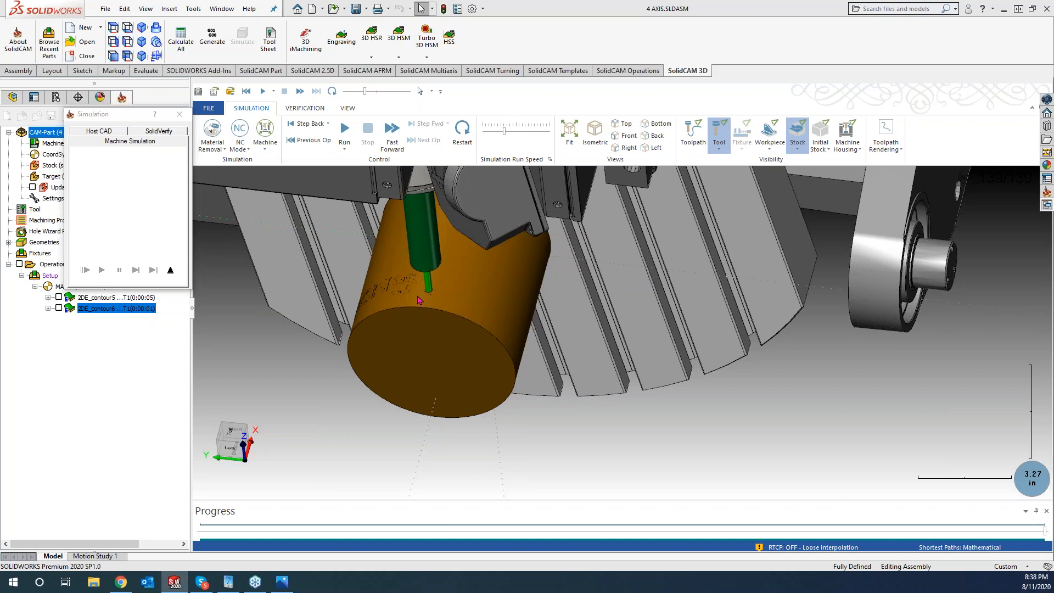
scroll(323, 366, up, 4)
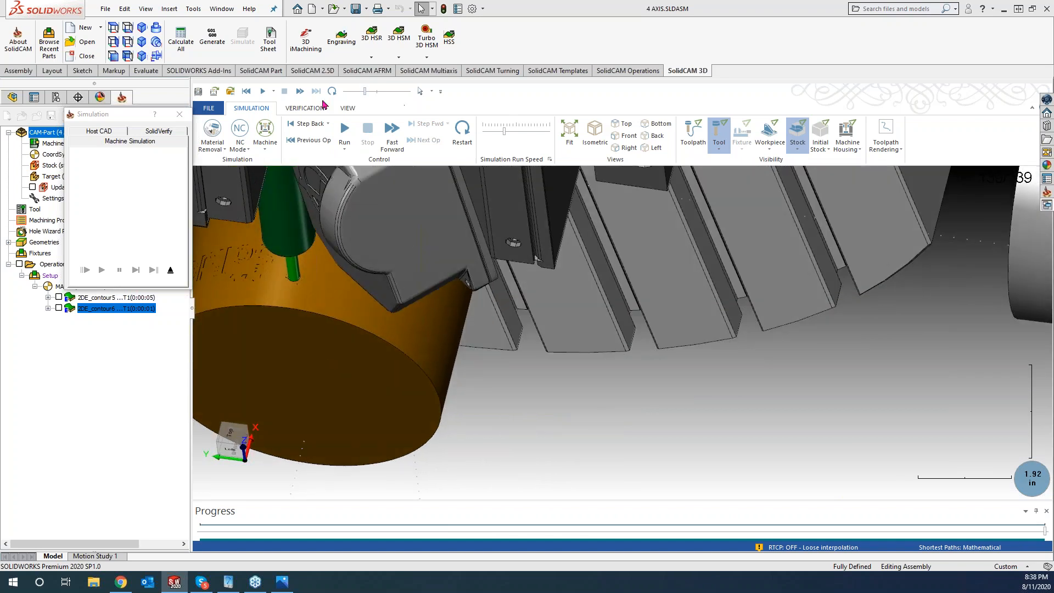
- Close the simulation and the Engraving Operation dialog, and hide 2DE_contour6's toolpath
click(180, 114)
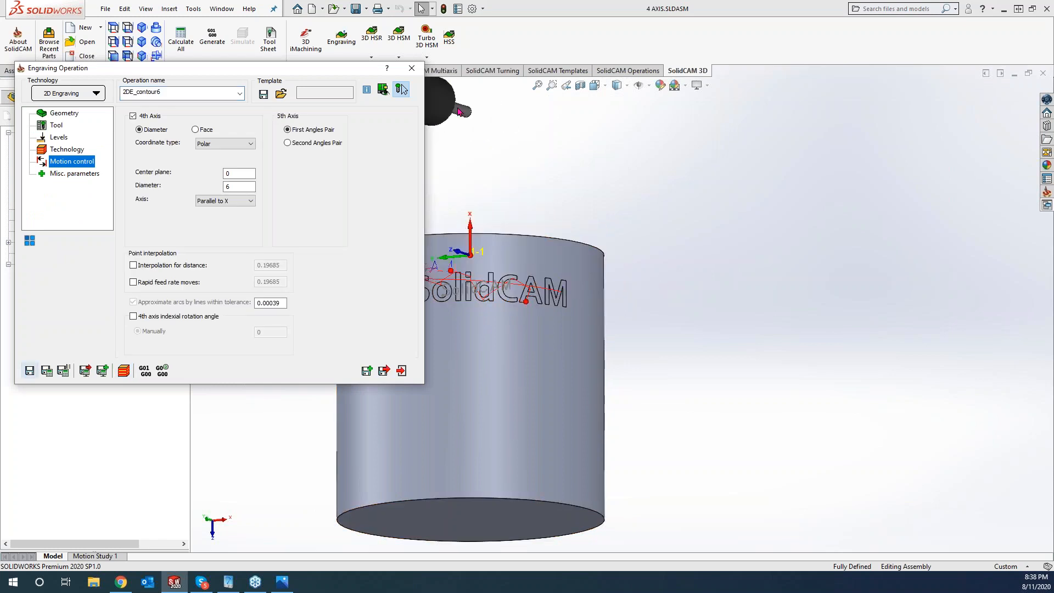
click(412, 67)
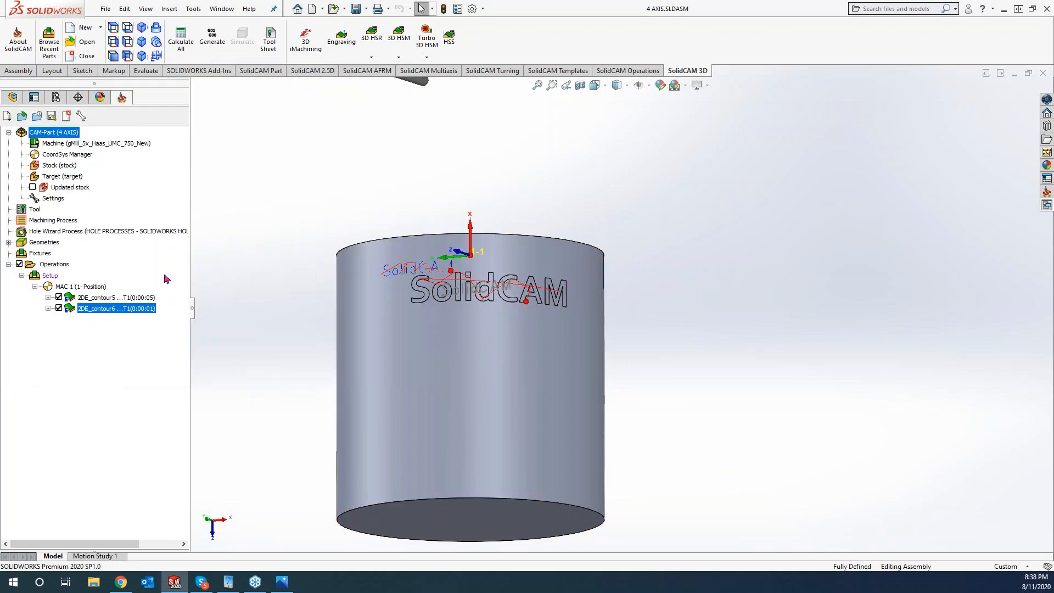
click(59, 307)
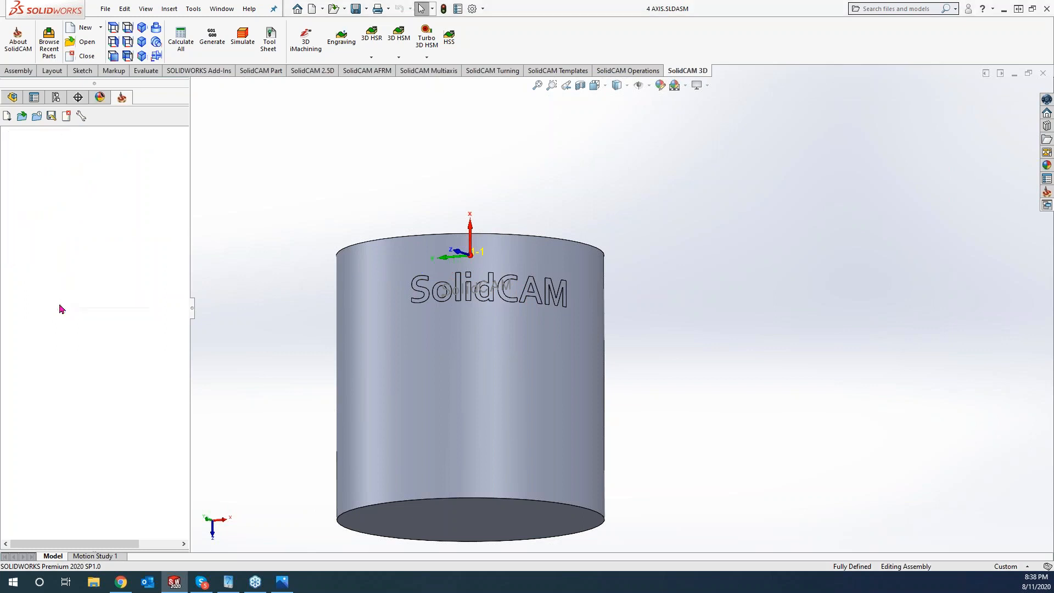